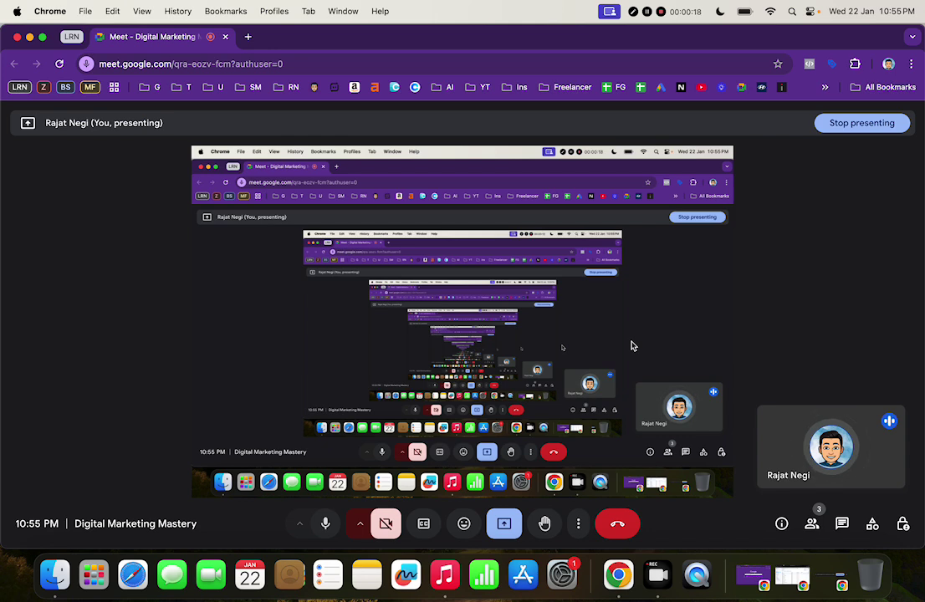
# Open a new Chrome Incognito window with Cmd+Shift+N
pyautogui.press('super+shift+n')
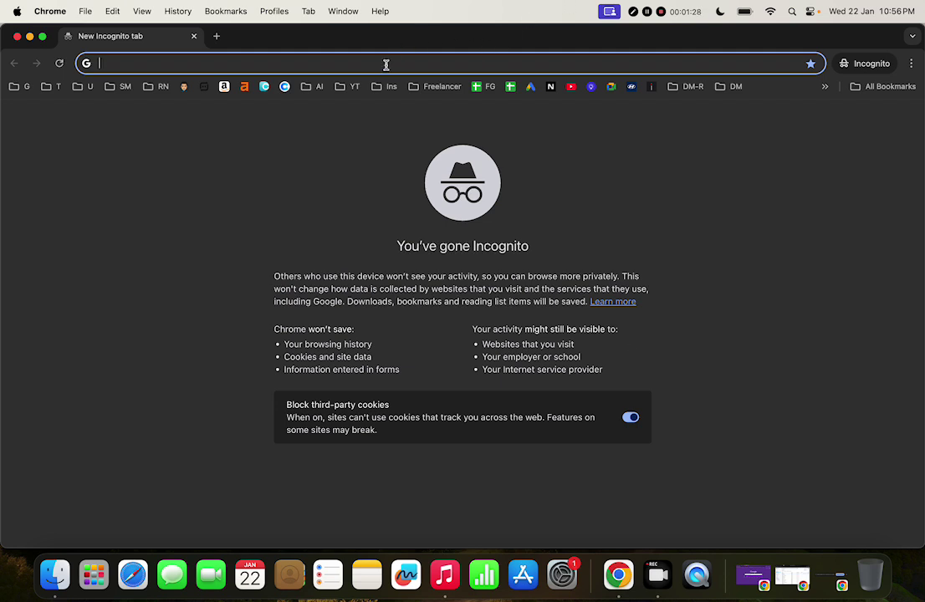
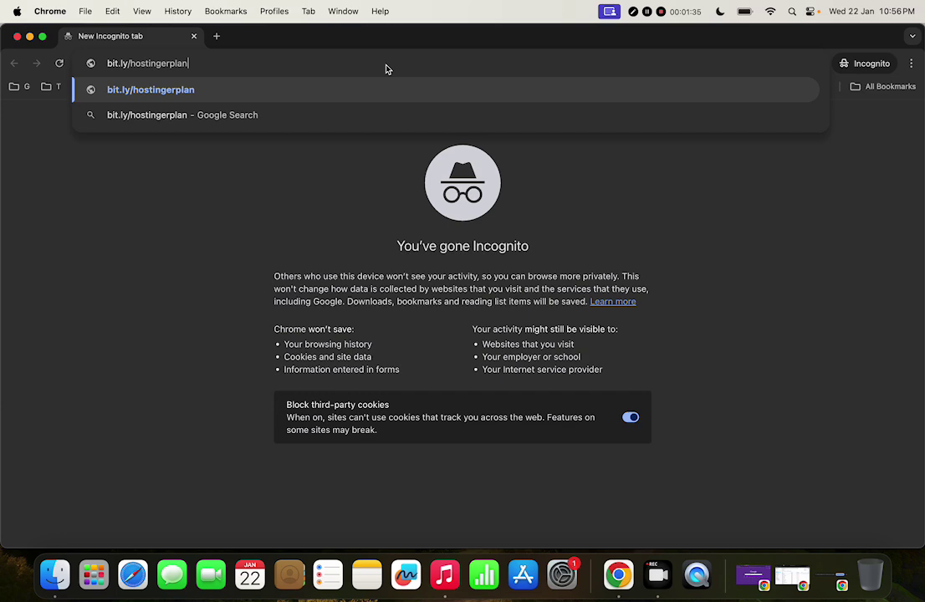
# Load the bit.ly/hostingerplan link and bluehost.in in two separate tabs
pyautogui.press('Return')
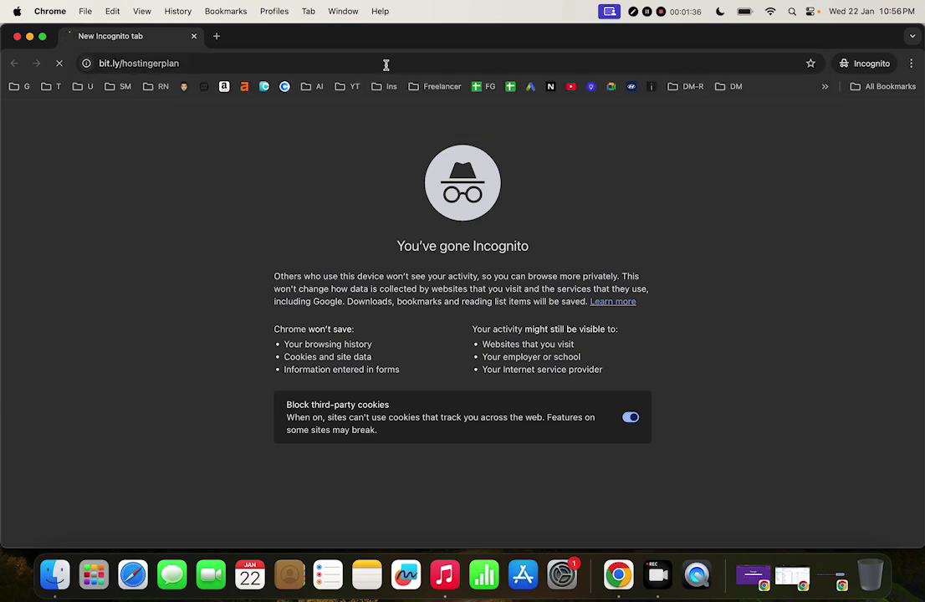
pyautogui.click(217, 36)
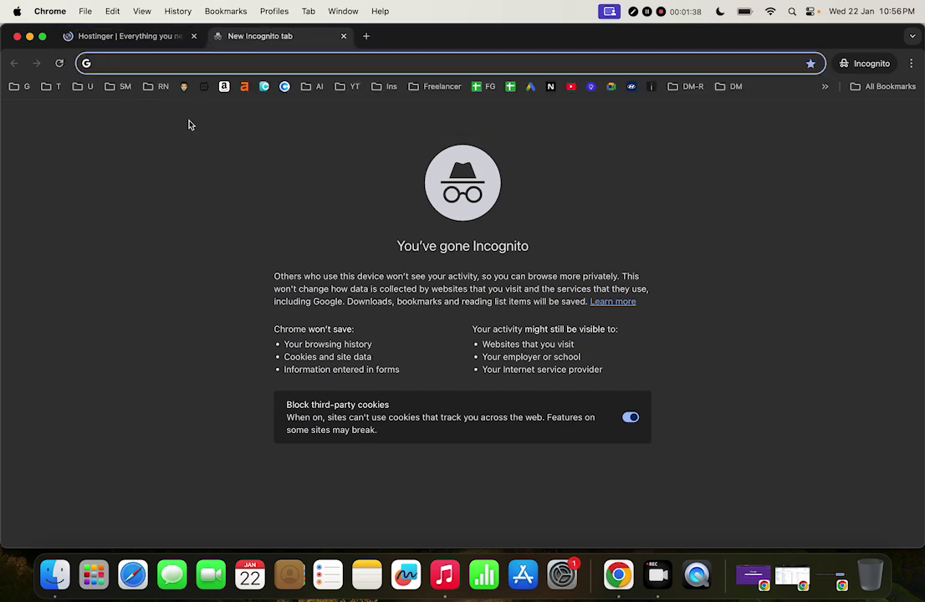
pyautogui.write('bluehost.')
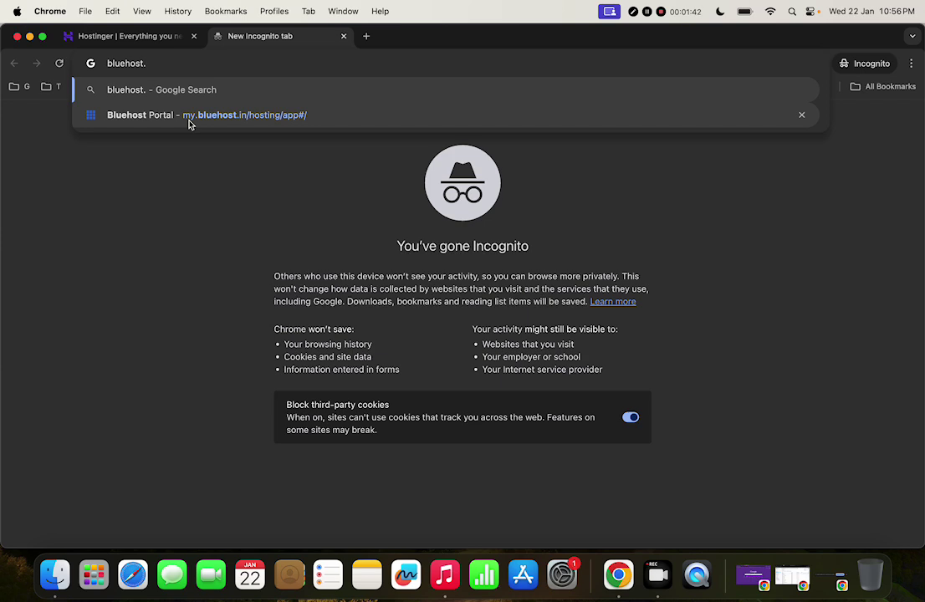
pyautogui.write('in')
pyautogui.press('Return')
# Accept Hostinger's cookie notice, dismiss Bluehost's, and start a blank third tab
pyautogui.click(168, 31)
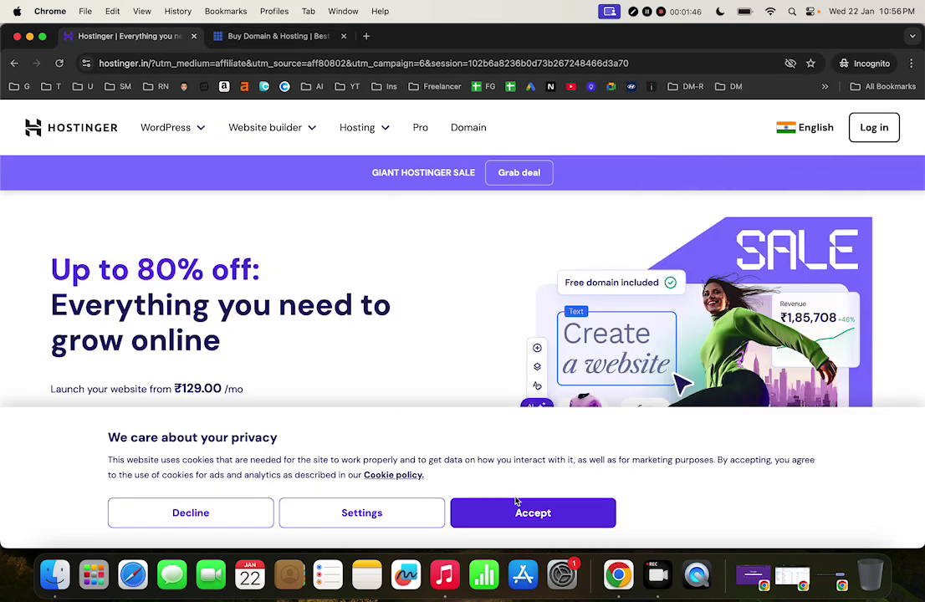
pyautogui.click(464, 513)
pyautogui.click(305, 39)
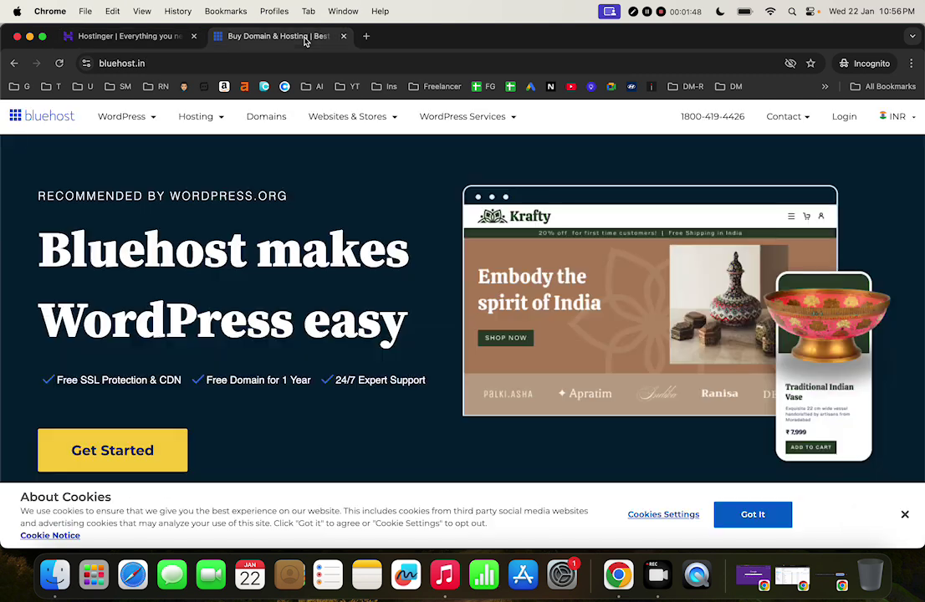
pyautogui.click(753, 514)
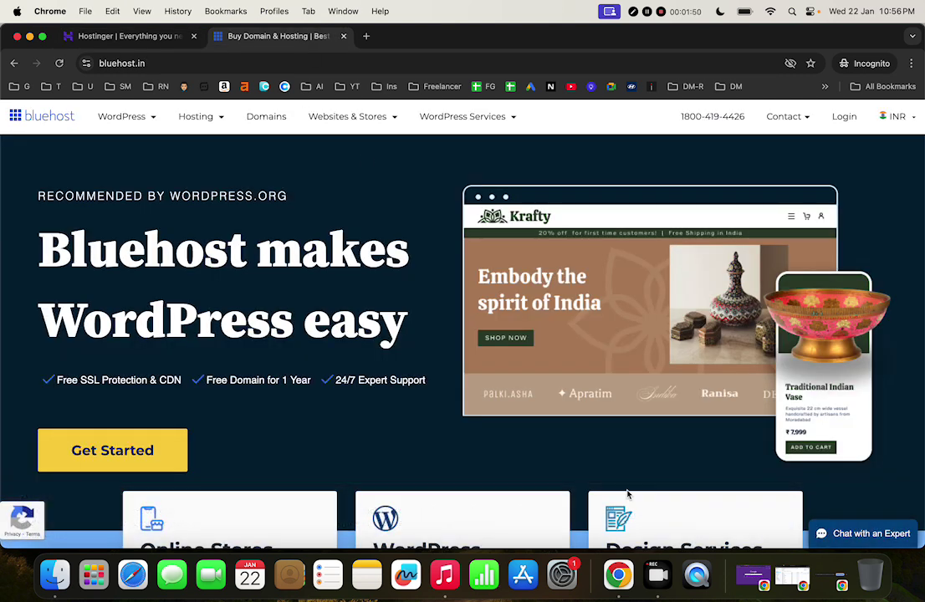
pyautogui.click(365, 36)
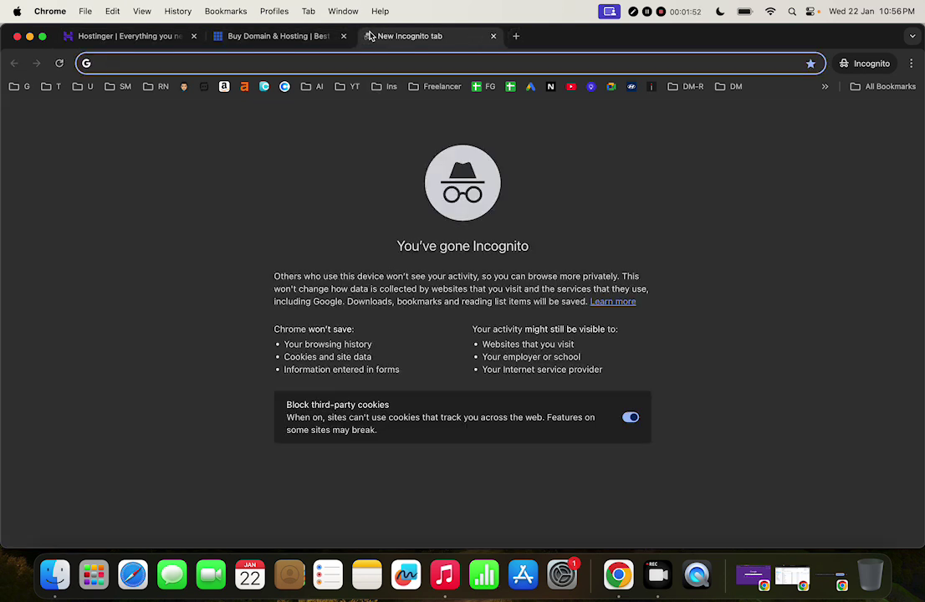
# Search Google for 'go daddy' and open the official GoDaddy site
pyautogui.write('go daddy')
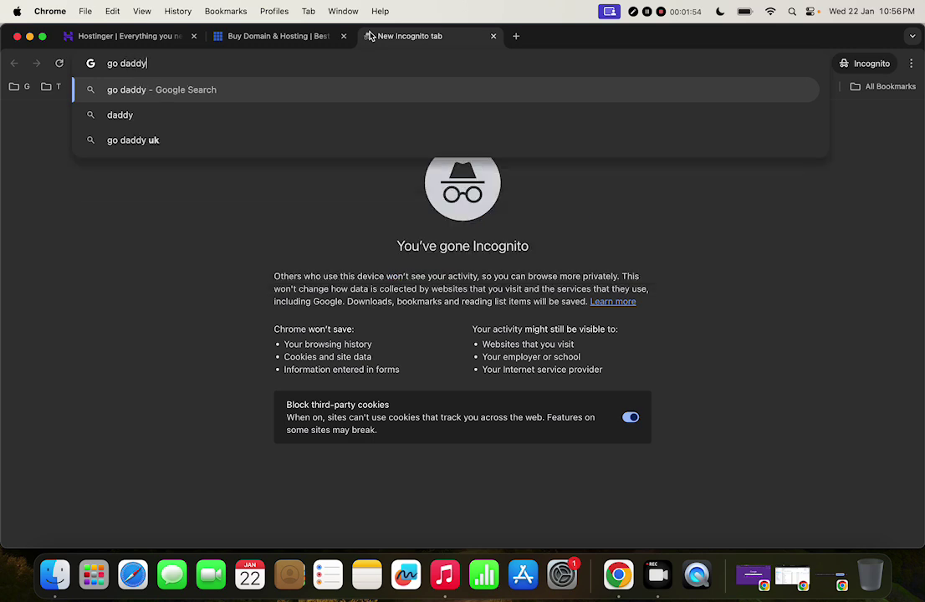
pyautogui.press('Return')
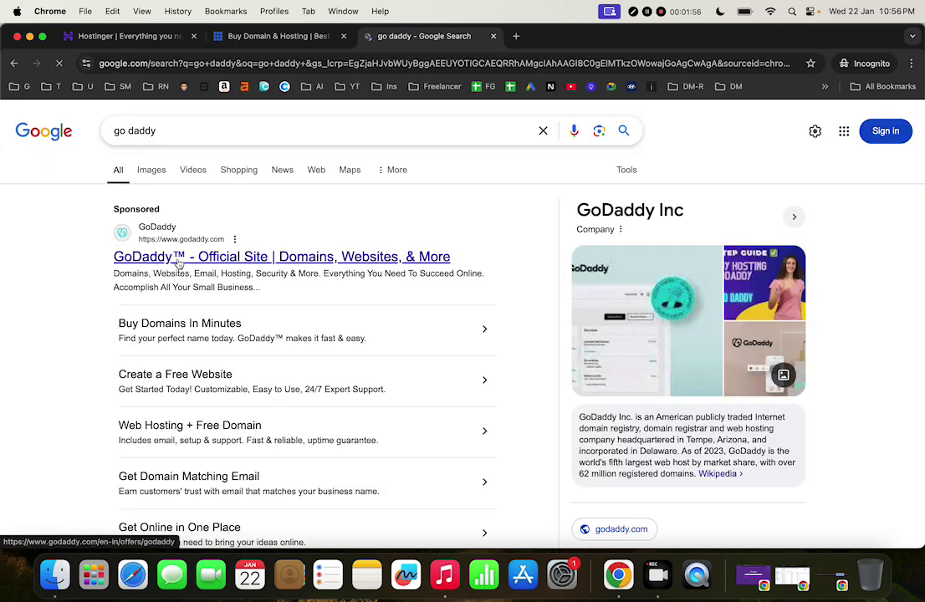
pyautogui.scroll(-4, 237, 304)
pyautogui.click(205, 471)
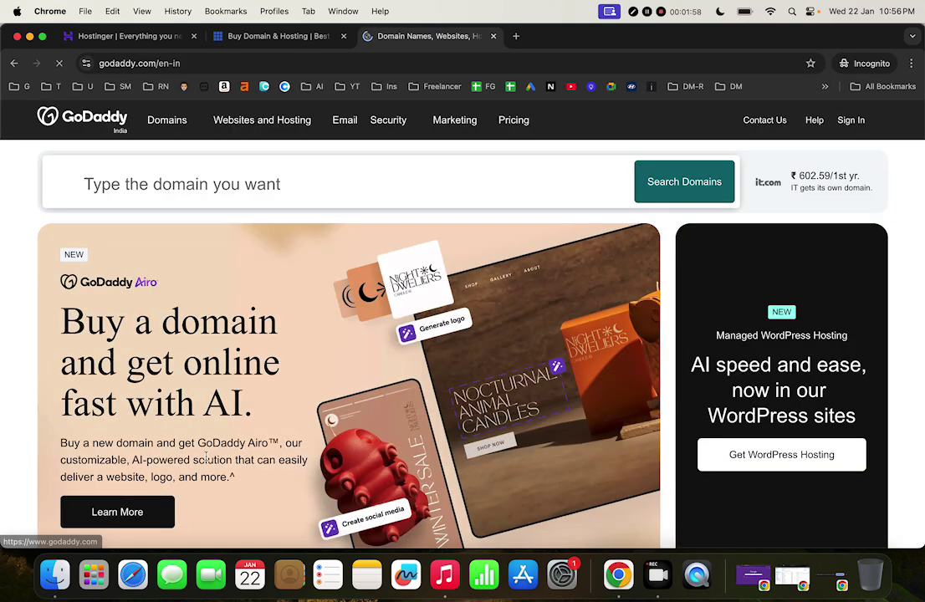
# In a new tab, search 'big rock', open BigRock, then start a fifth blank tab
pyautogui.click(517, 37)
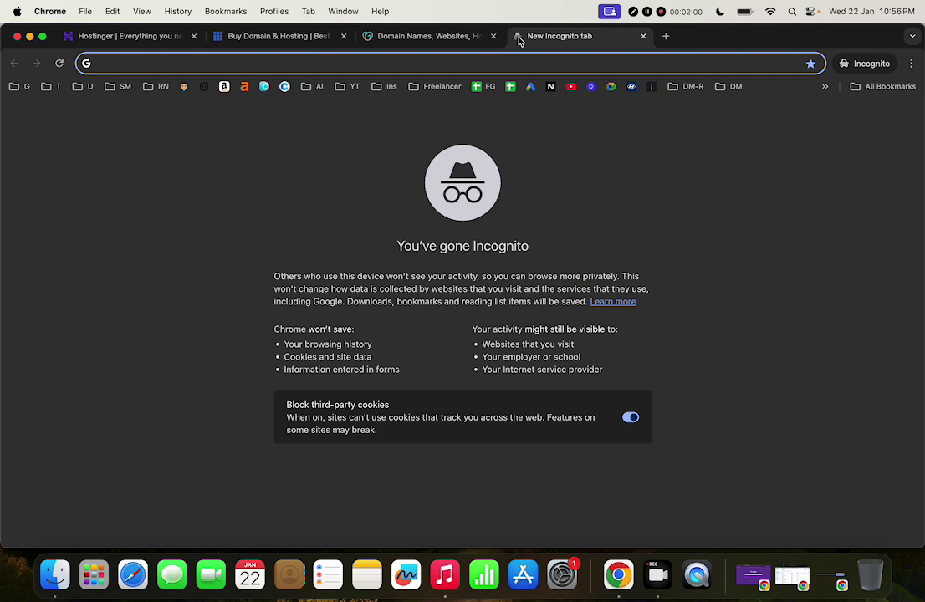
pyautogui.write('big rock')
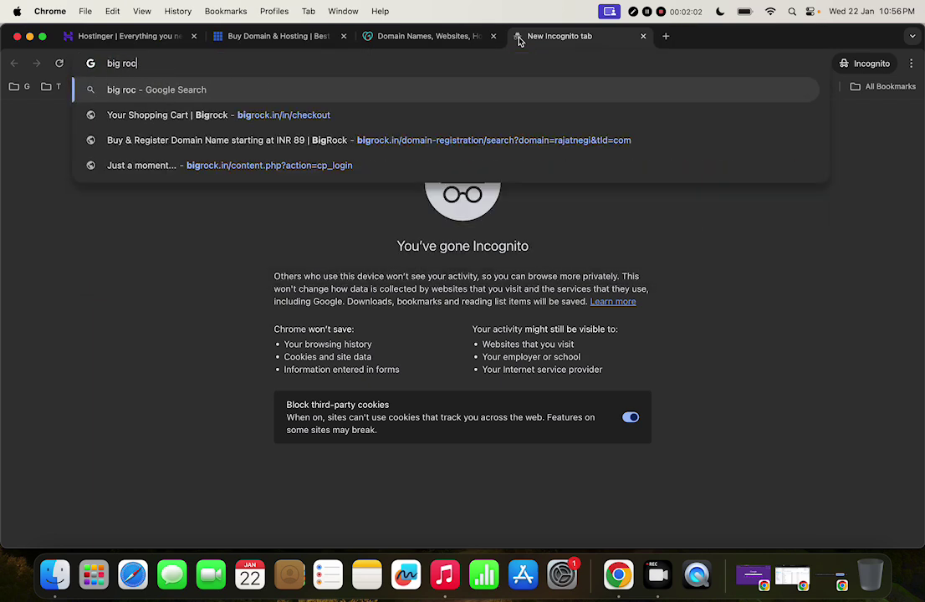
pyautogui.press('Return')
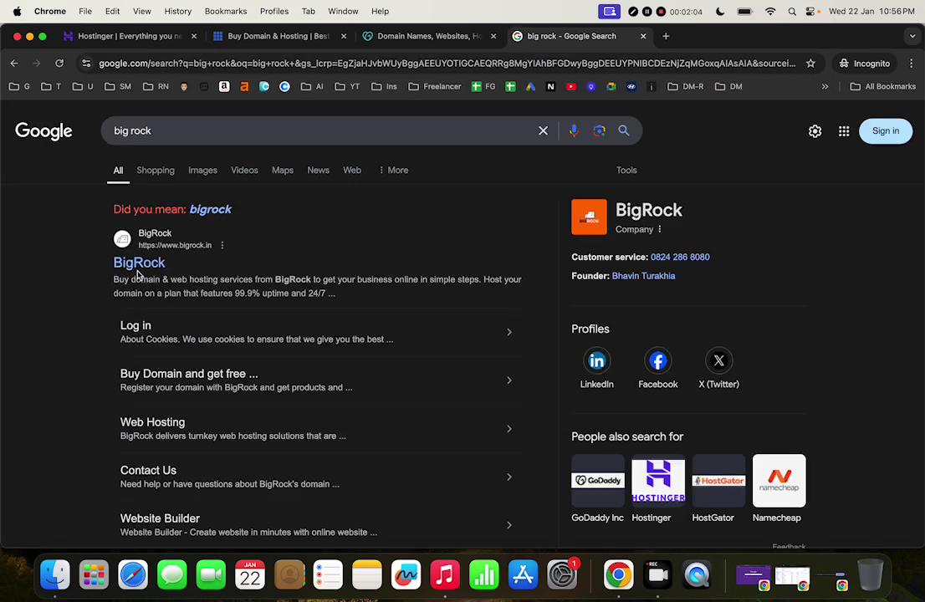
pyautogui.click(157, 265)
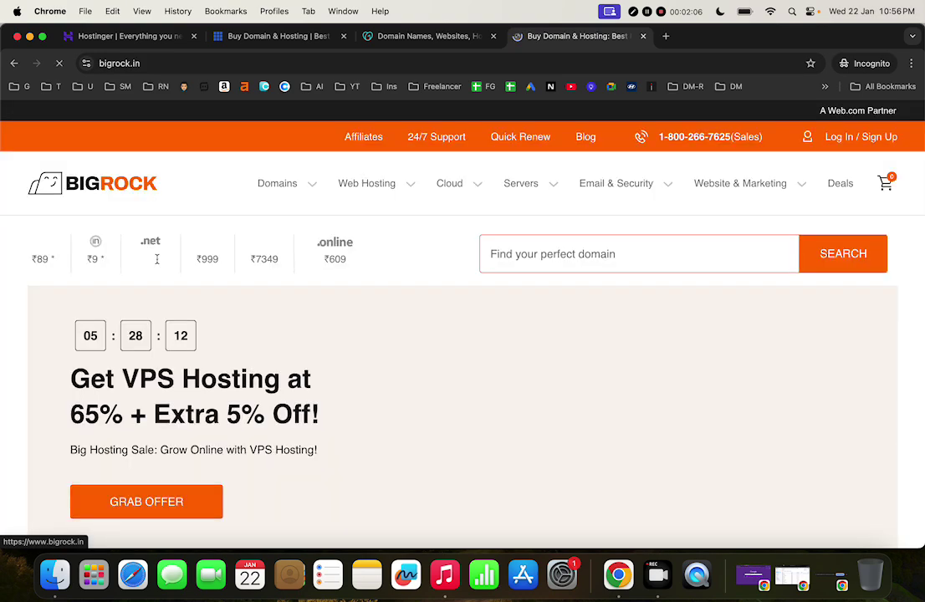
pyautogui.scroll(-2, 615, 353)
pyautogui.scroll(2, 615, 353)
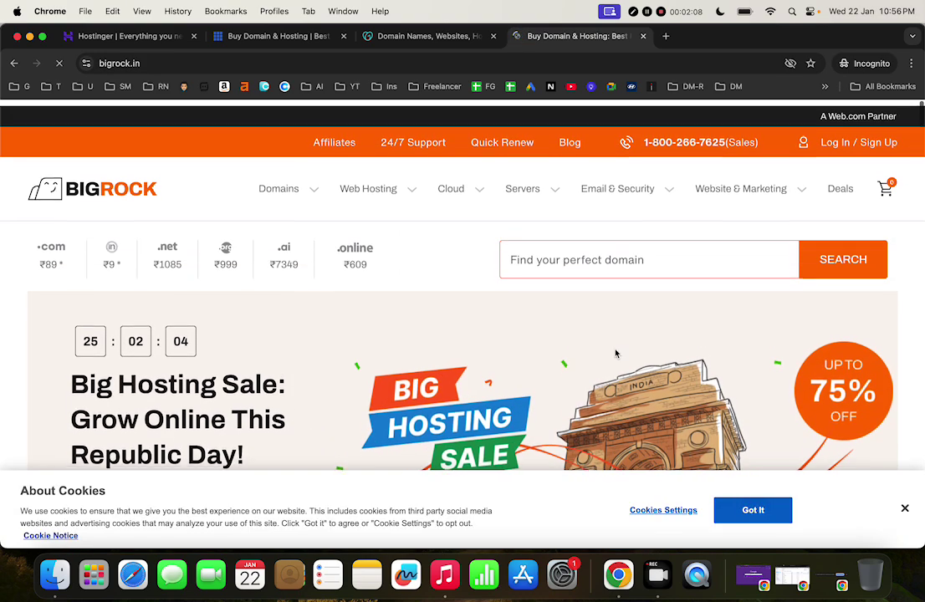
pyautogui.scroll(-2, 374, 413)
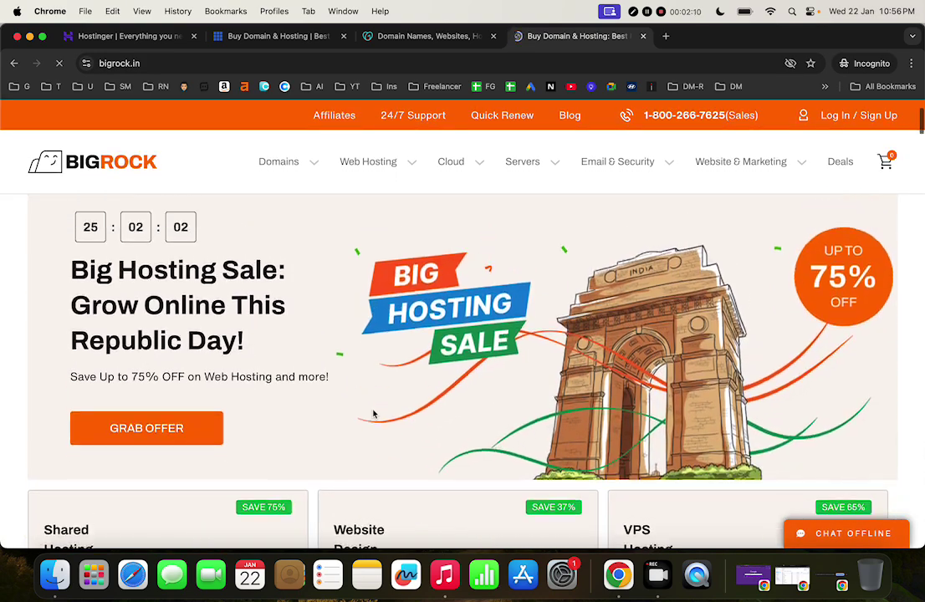
pyautogui.scroll(2, 504, 180)
pyautogui.scroll(-1, 477, 515)
pyautogui.scroll(-2, 477, 514)
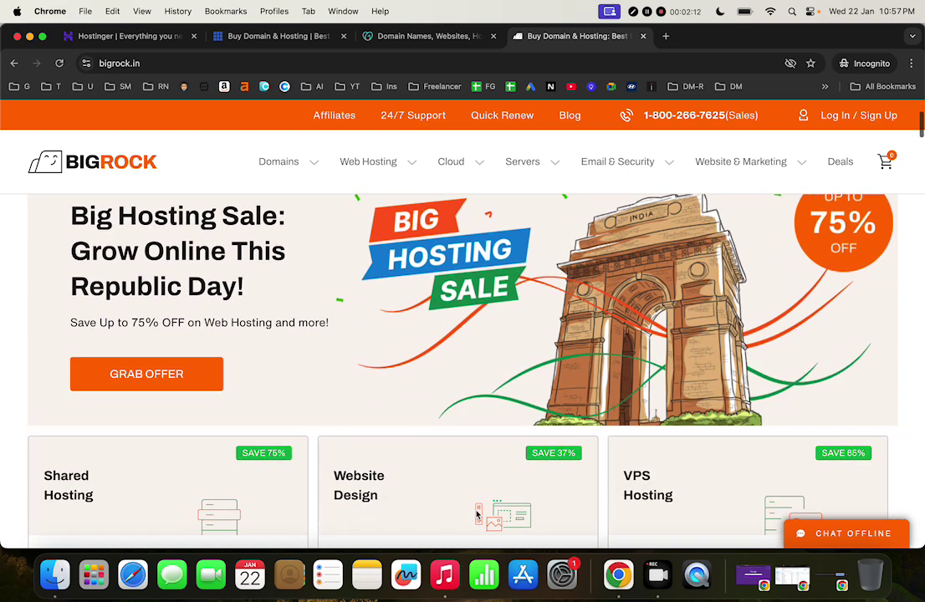
pyautogui.scroll(3, 478, 514)
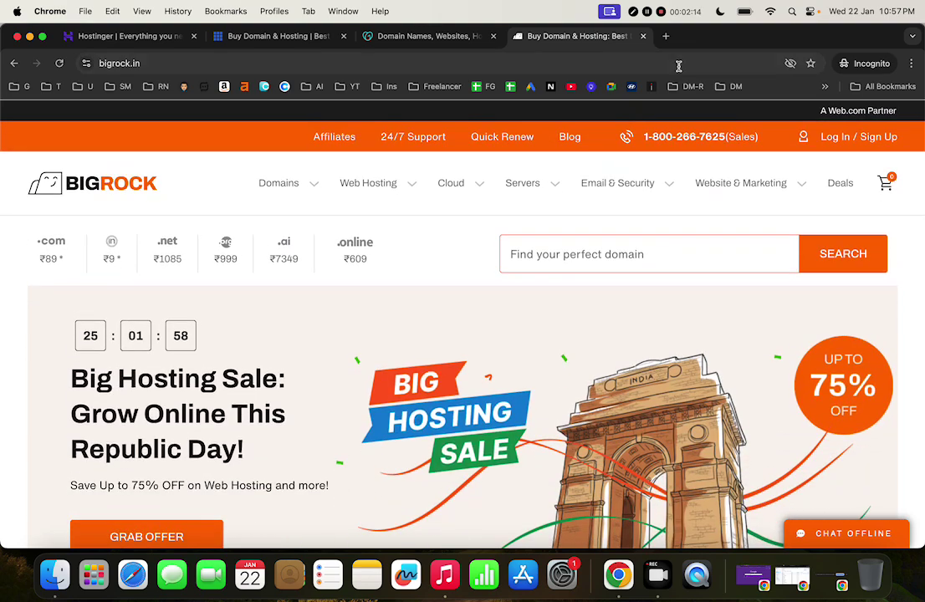
pyautogui.click(666, 36)
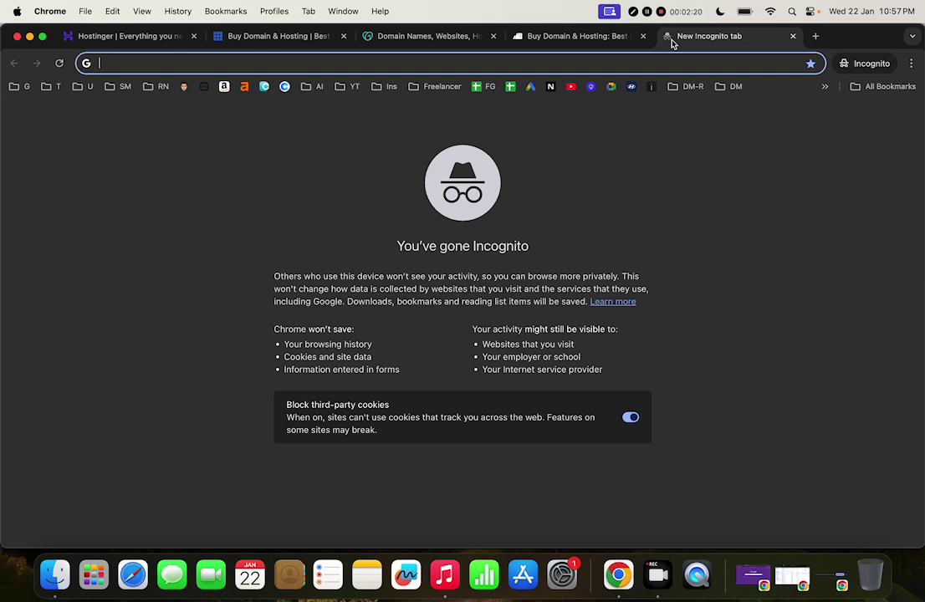
# Search Google for 'name cheap' and open the Namecheap home page
pyautogui.write('name cheao')
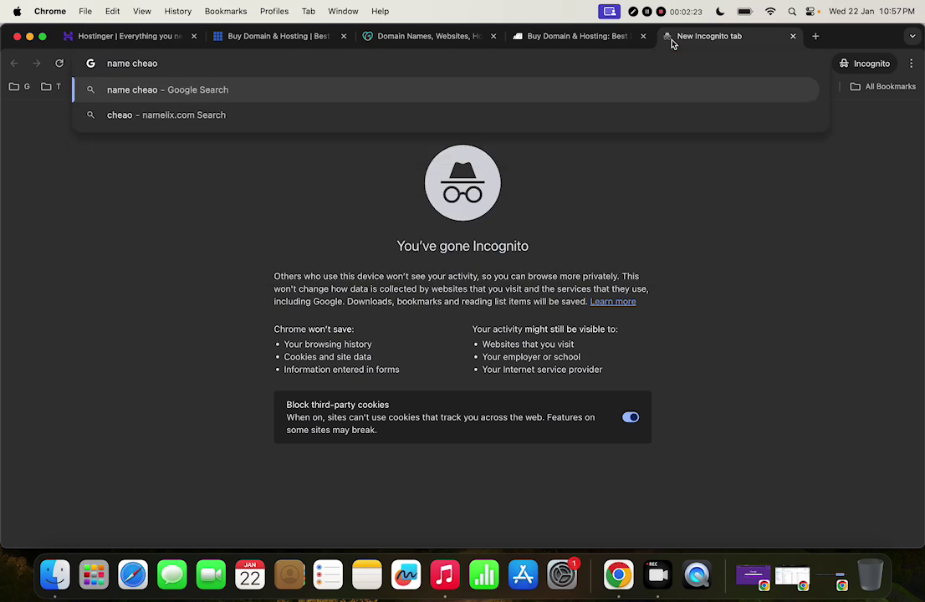
pyautogui.press('BackSpace')
pyautogui.write('p')
pyautogui.press('Return')
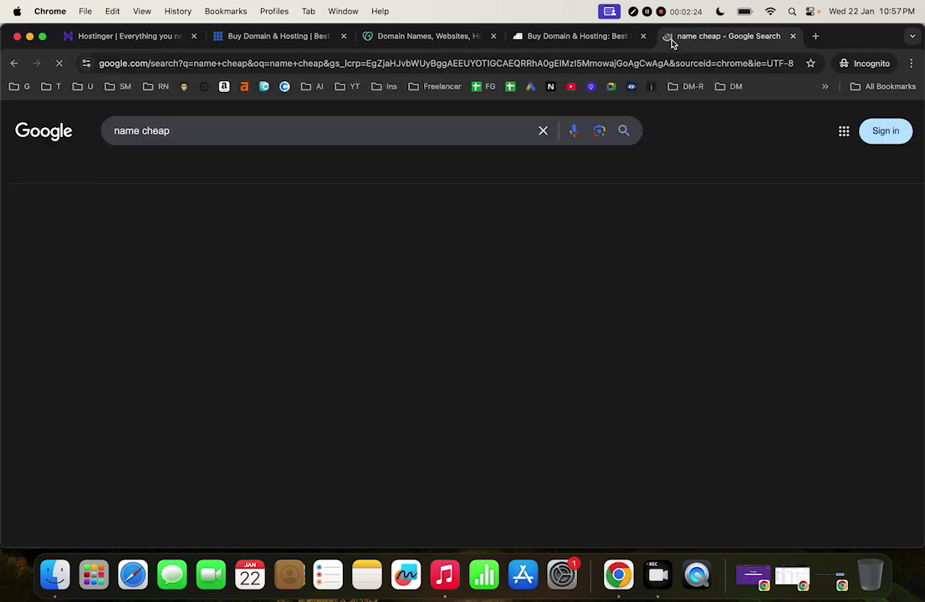
pyautogui.scroll(-2, 276, 374)
pyautogui.scroll(-3, 268, 385)
pyautogui.click(245, 426)
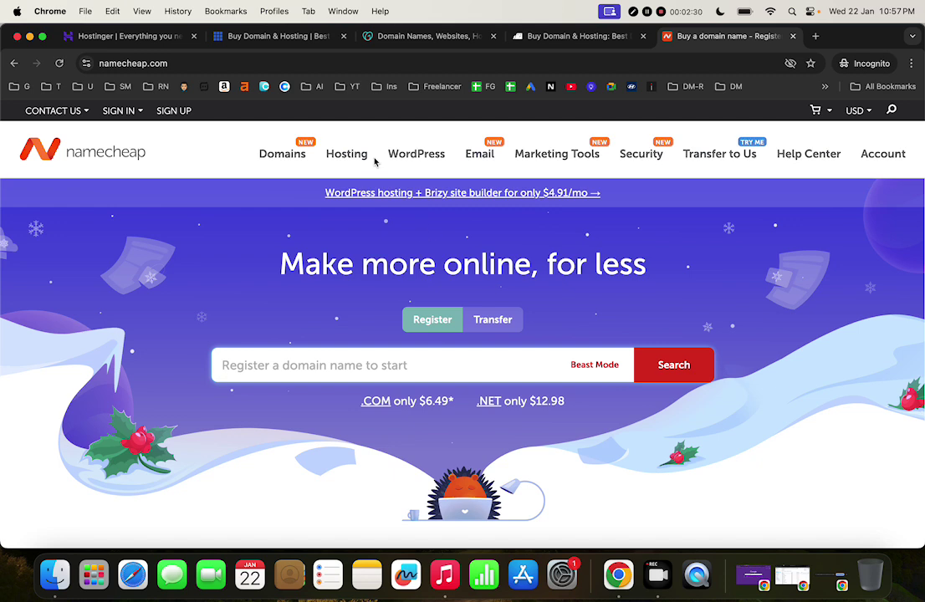
# Go to Hosting > Shared Hosting and highlight the Stellar plan's 171 monthly price
pyautogui.moveTo(341, 155)
pyautogui.click(368, 191)
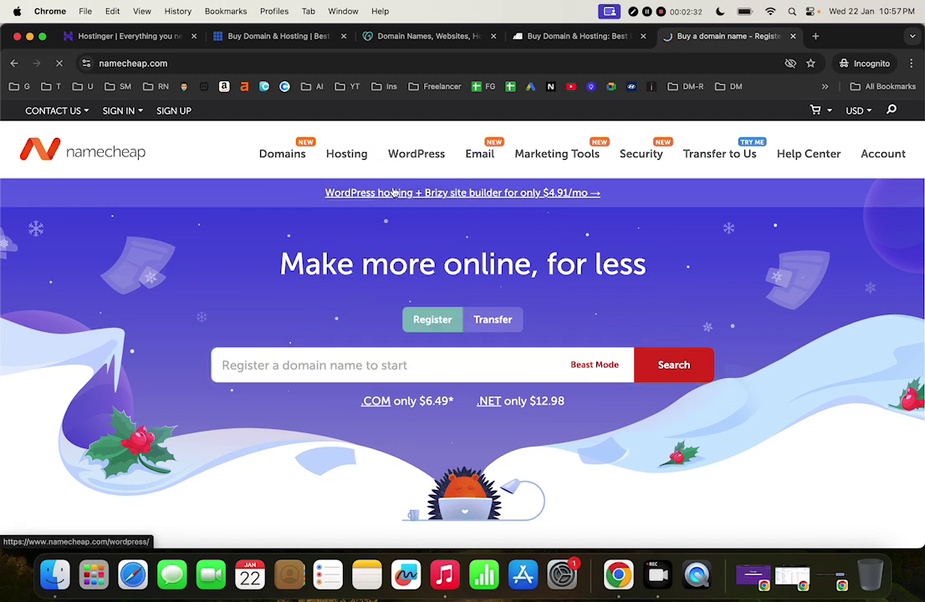
pyautogui.moveTo(353, 159)
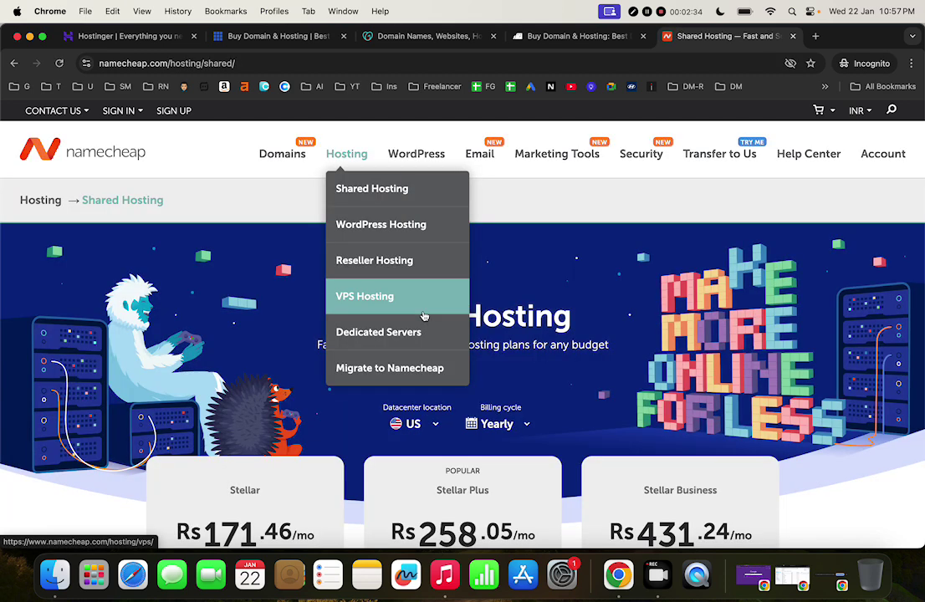
pyautogui.scroll(-3, 598, 356)
pyautogui.scroll(-2, 597, 356)
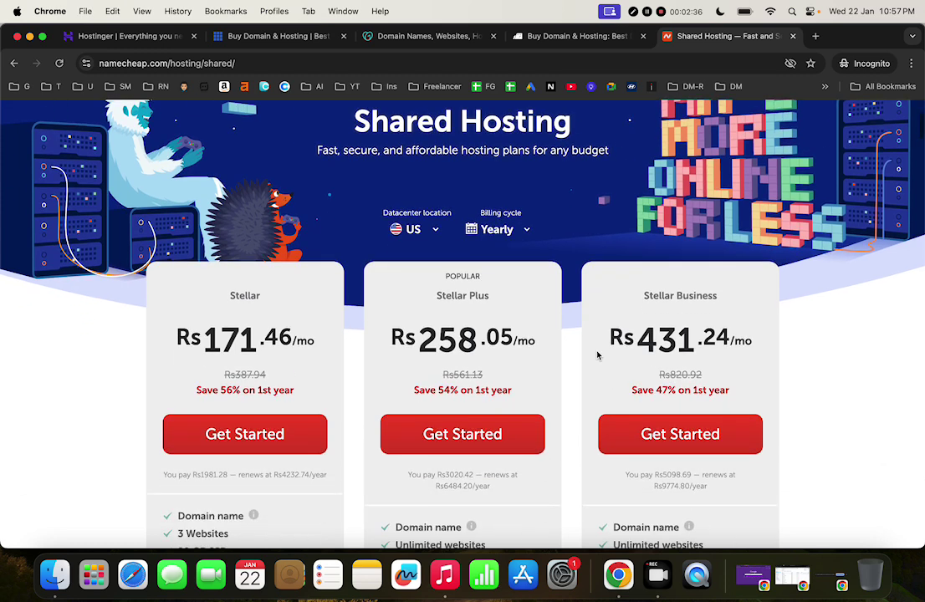
pyautogui.scroll(-3, 380, 418)
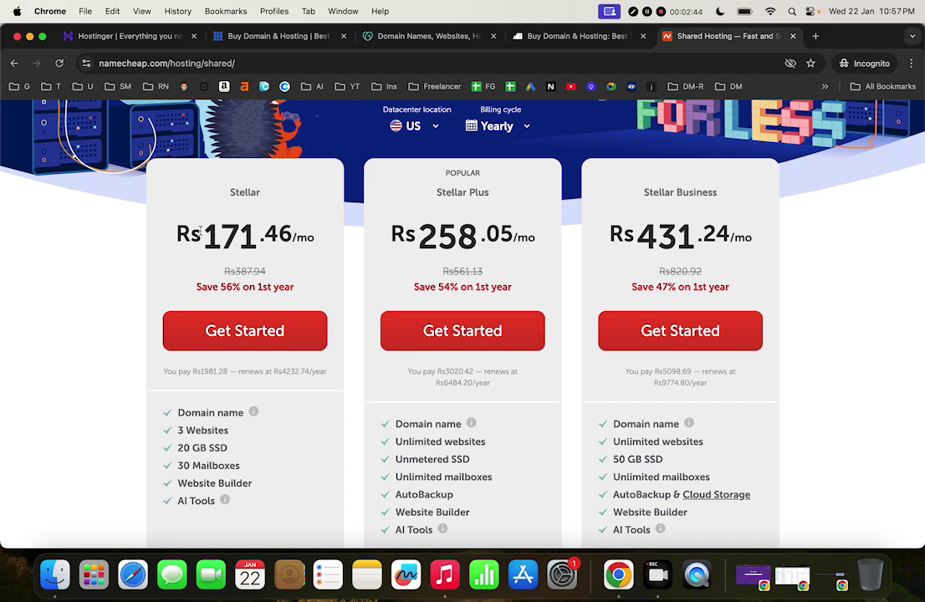
pyautogui.moveTo(203, 238); pyautogui.dragTo(261, 238)
# Close Hostinger's Kodee chat, scroll through its plan prices, then return to Namecheap's Stellar plans
pyautogui.click(139, 36)
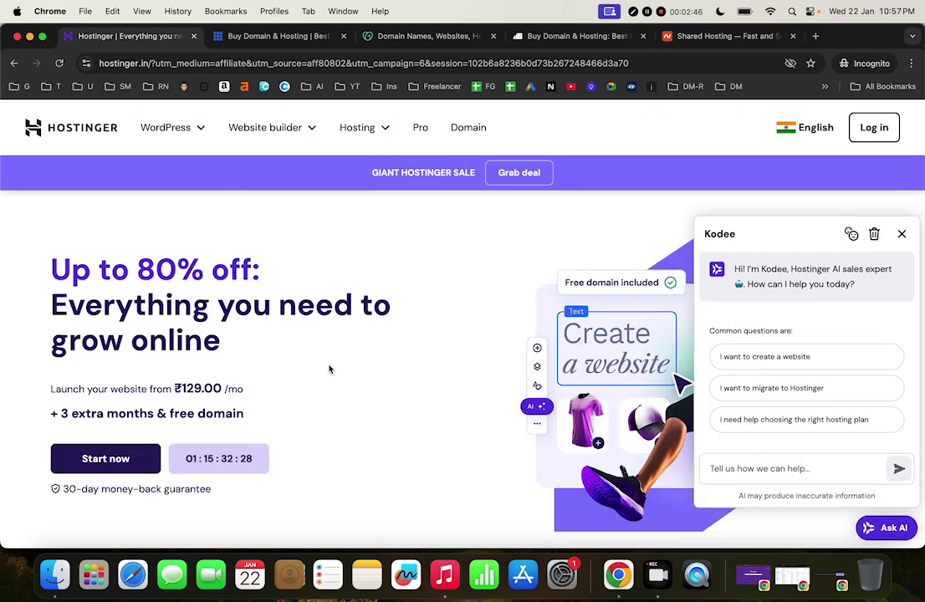
pyautogui.click(900, 233)
pyautogui.scroll(-10, 512, 335)
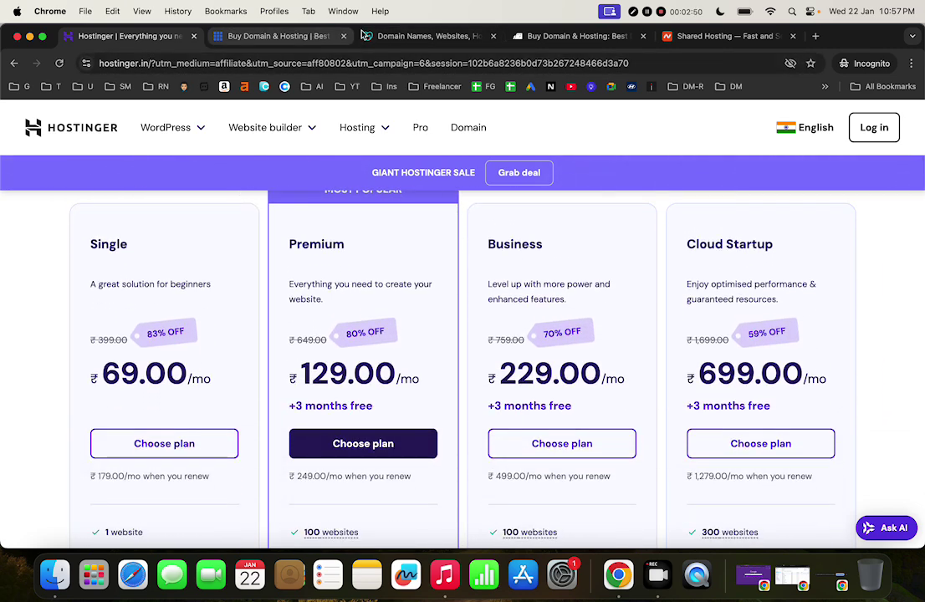
pyautogui.click(727, 40)
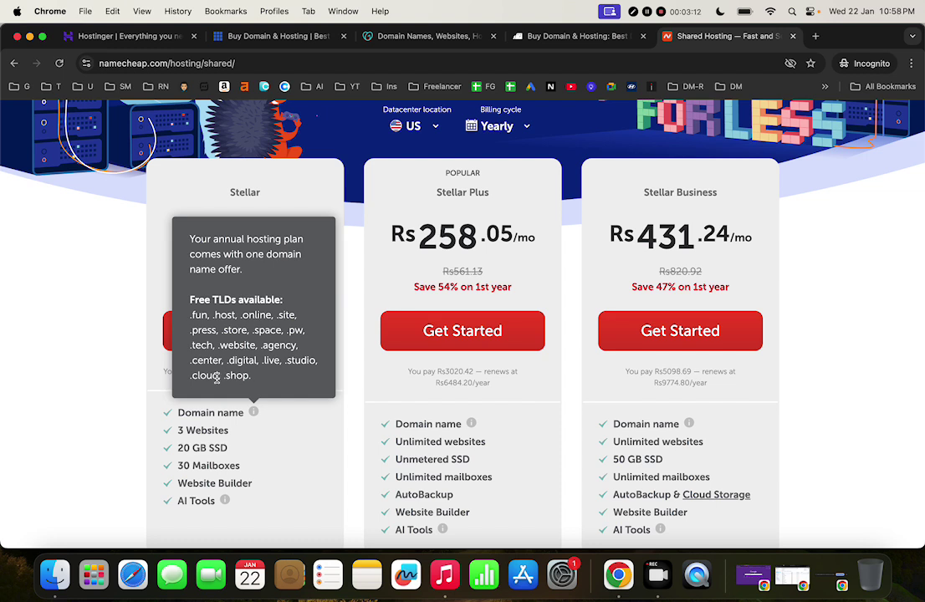
# Clear the price highlight and select the Stellar card's '3 Websites' text
pyautogui.click(99, 366)
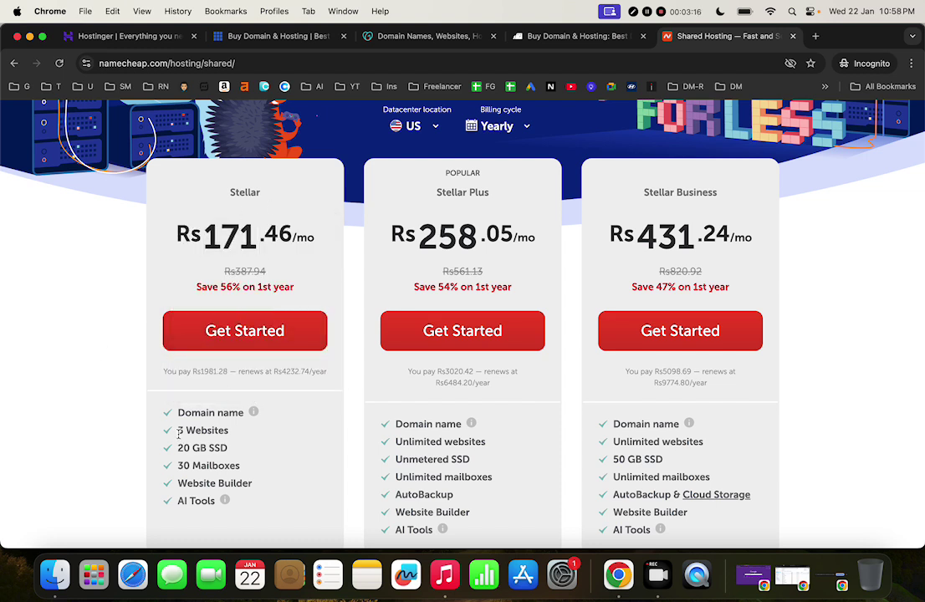
pyautogui.moveTo(179, 432); pyautogui.dragTo(236, 444)
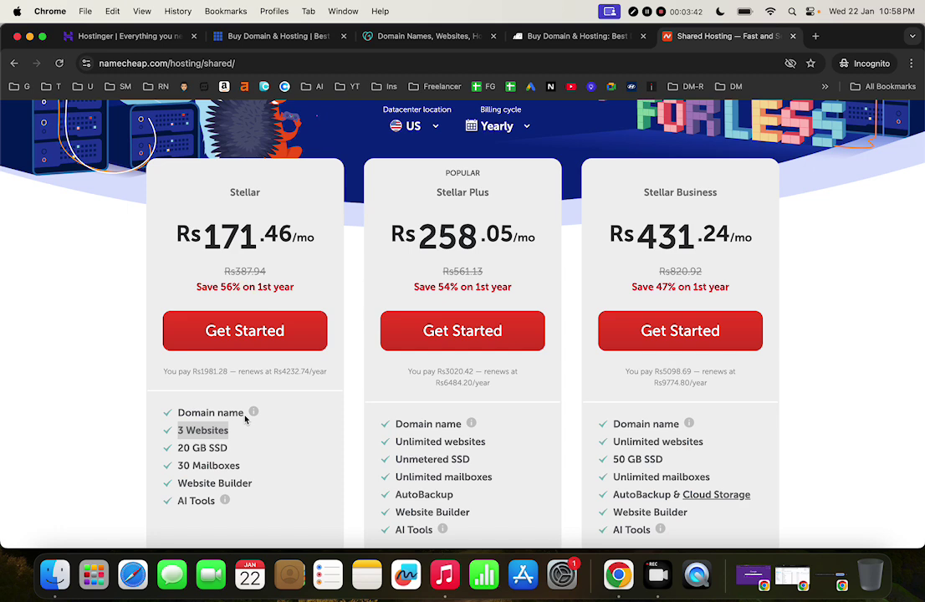
# Try loading doc.new in a new tab, then close the Docs sign-in tab
pyautogui.click(817, 36)
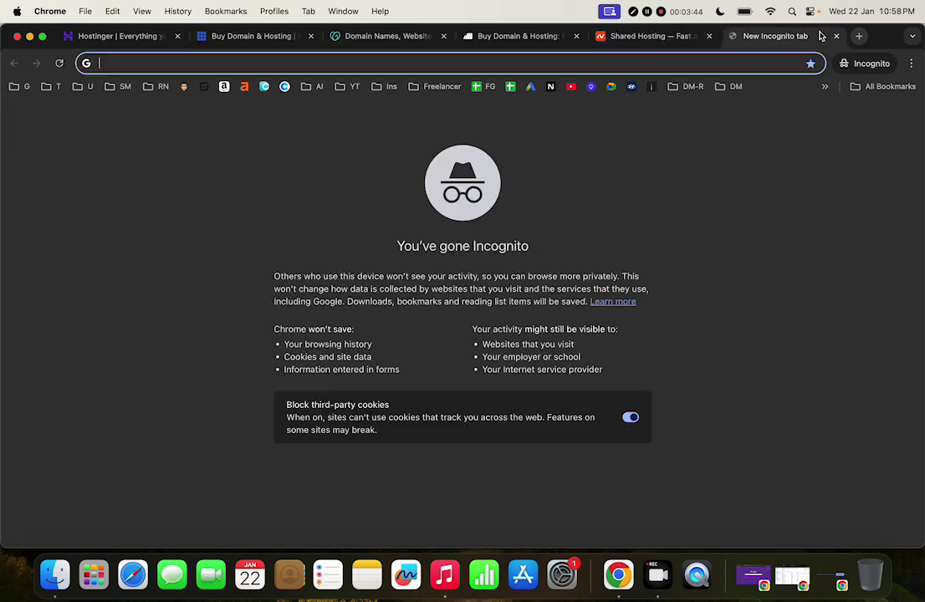
pyautogui.write('sheet.')
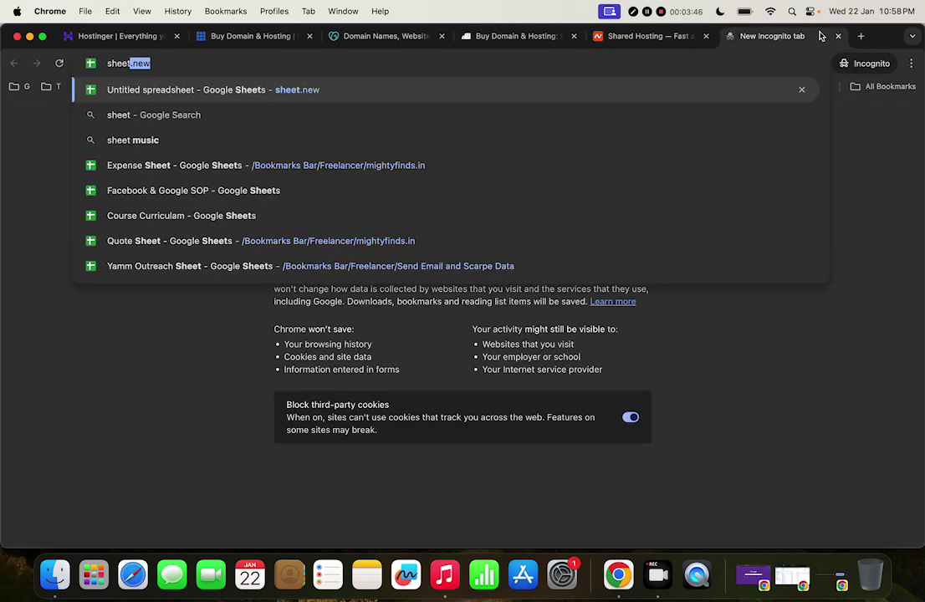
pyautogui.press('BackSpace')
pyautogui.press('BackSpace')
pyautogui.press('BackSpace')
pyautogui.press('BackSpace')
pyautogui.press('BackSpace')
pyautogui.press('BackSpace')
pyautogui.press('BackSpace')
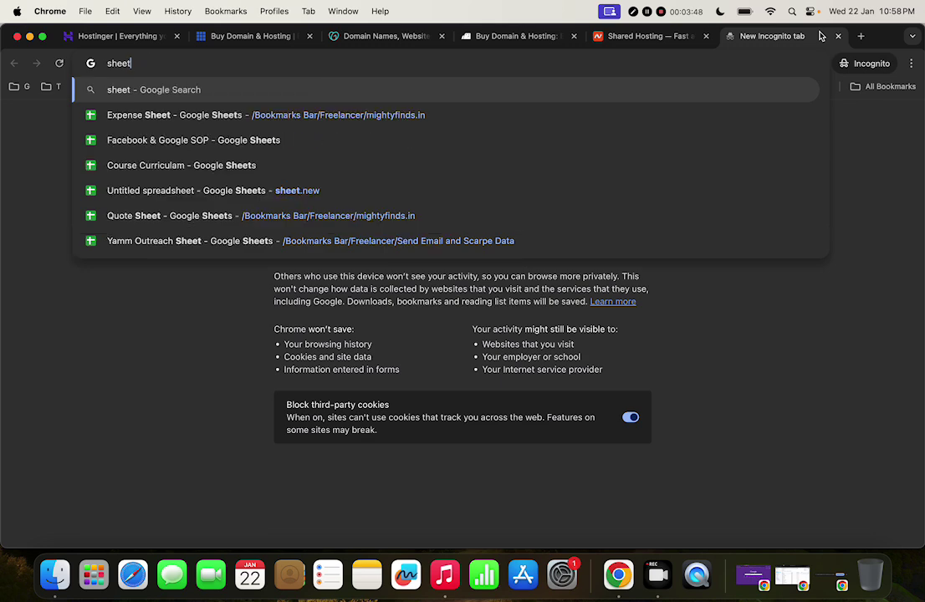
pyautogui.write('d')
pyautogui.press('BackSpace')
pyautogui.write('oc.new')
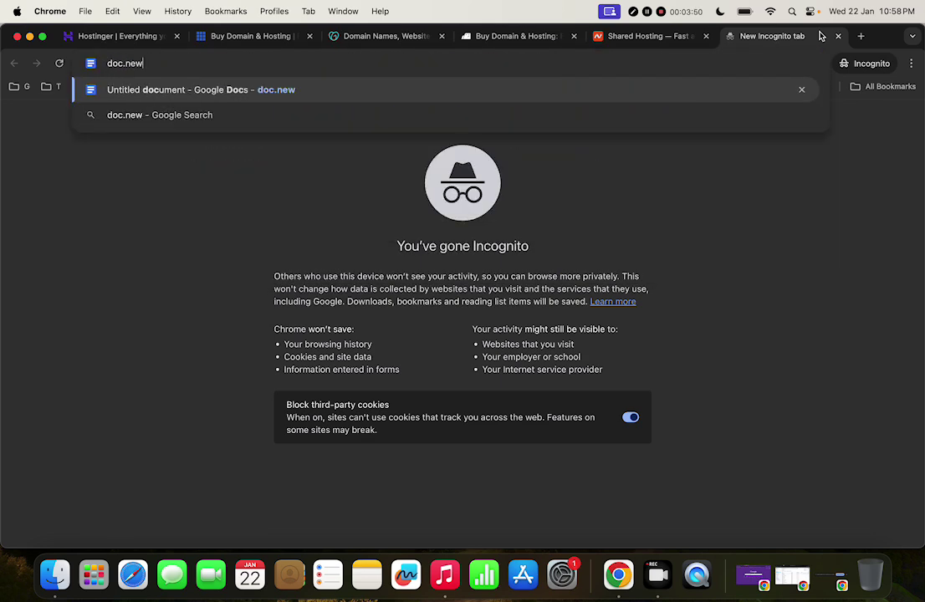
pyautogui.press('Return')
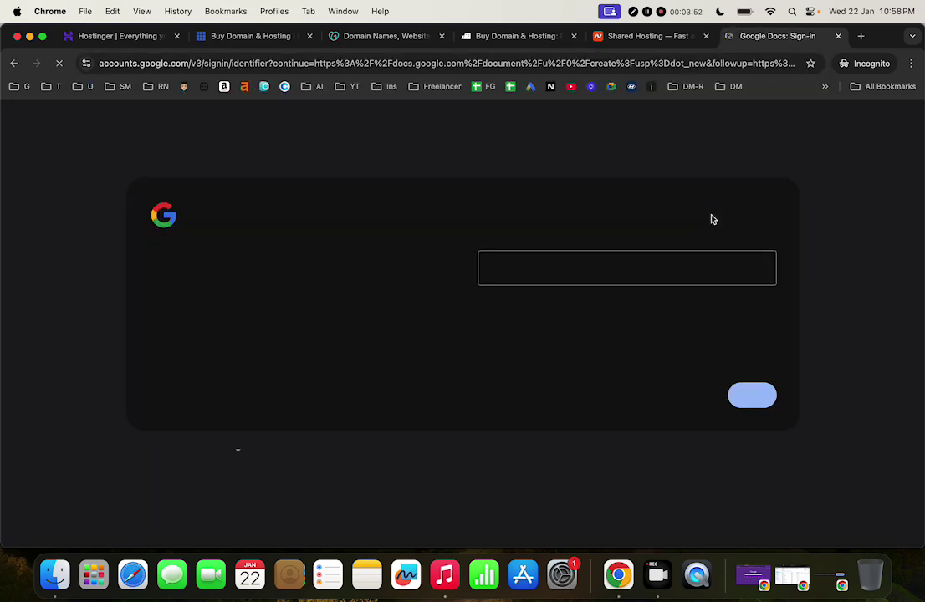
pyautogui.click(840, 37)
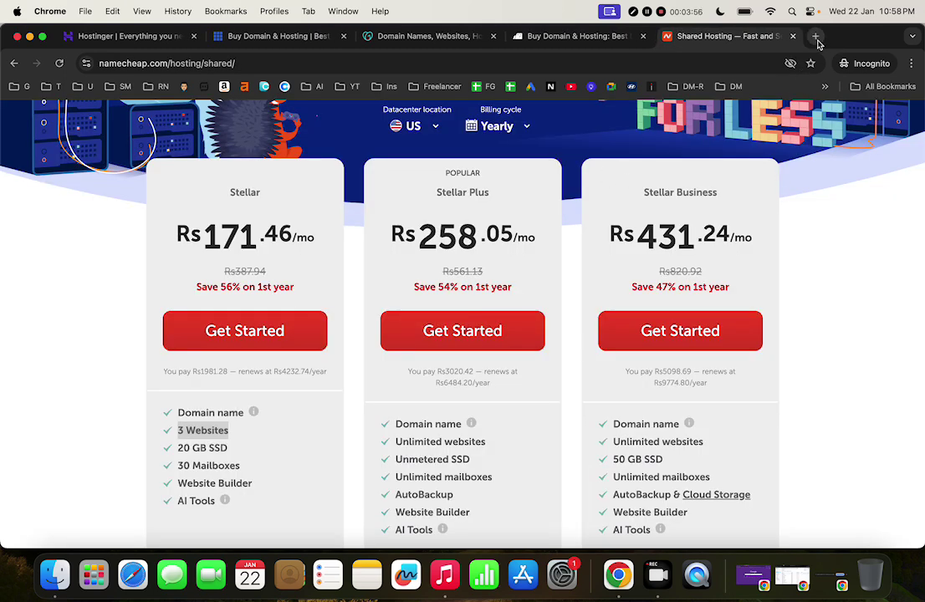
# Search 'gmail' in a new tab and go to the Gmail sign-in page
pyautogui.click(817, 38)
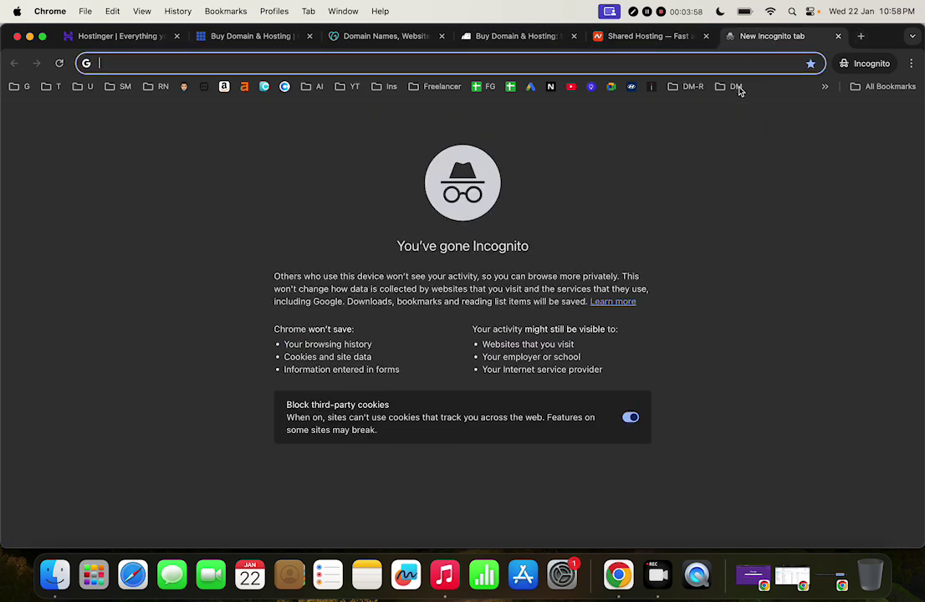
pyautogui.write('gmail')
pyautogui.press('Return')
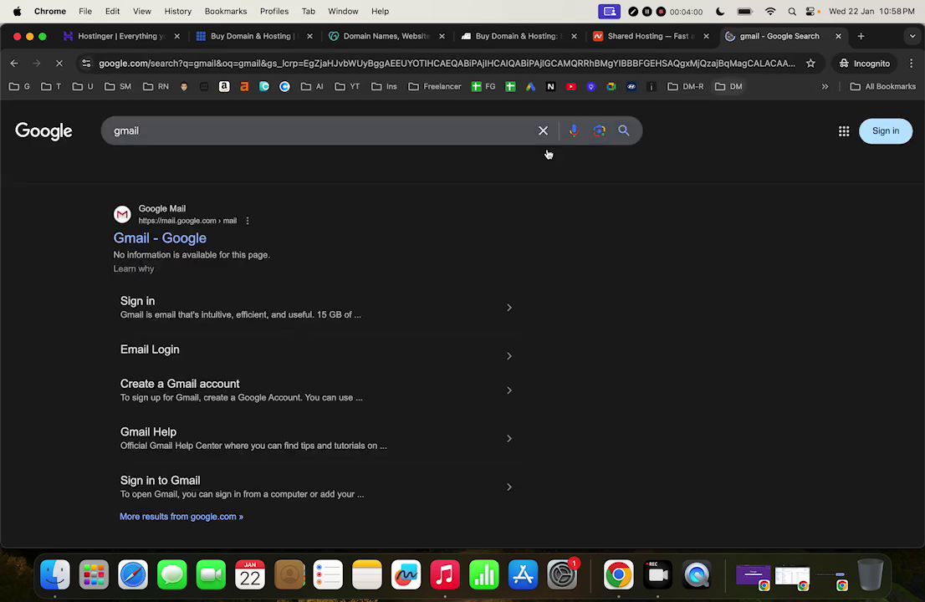
pyautogui.click(135, 235)
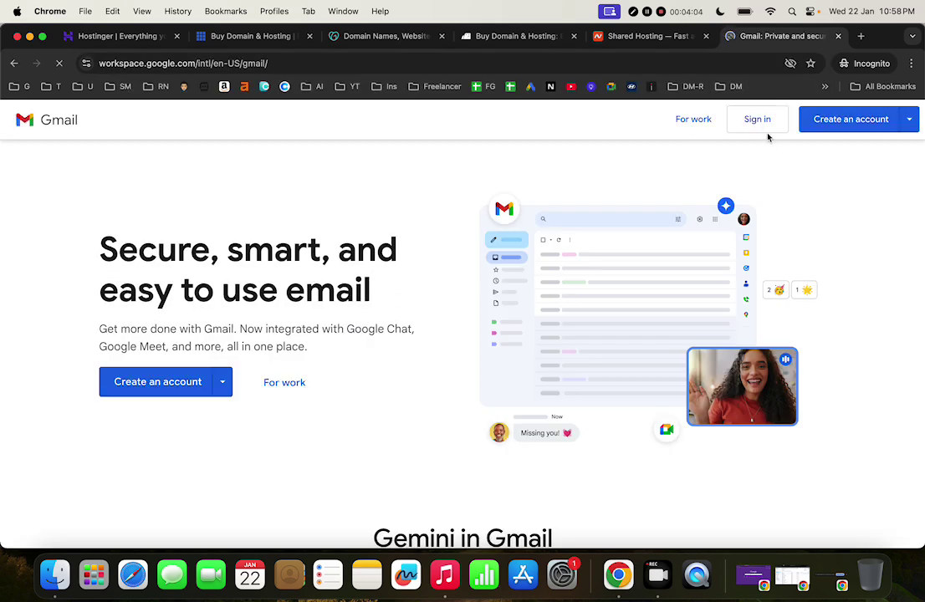
pyautogui.click(764, 128)
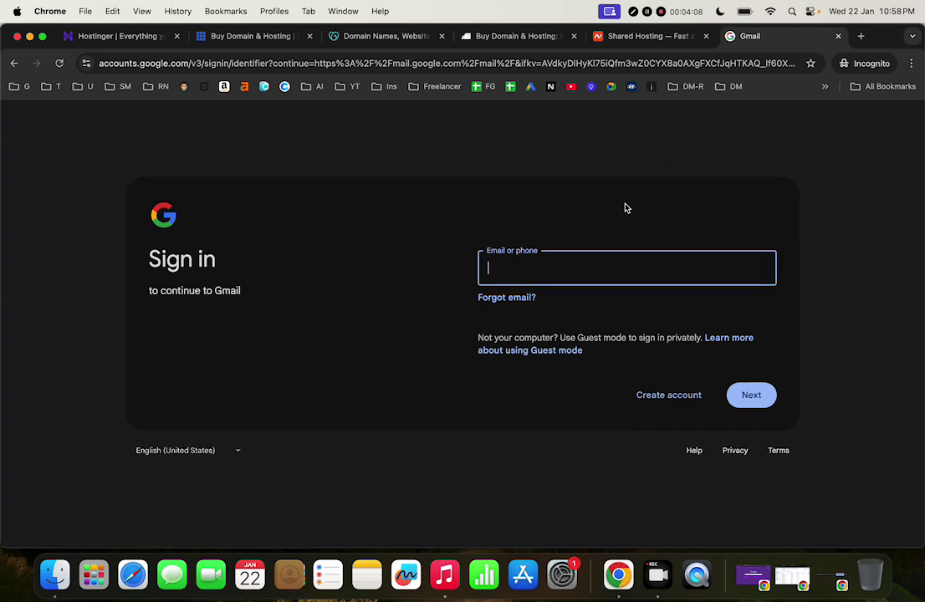
# Enter the account e-mail and password to sign in to the Gmail inbox
pyautogui.click(583, 275)
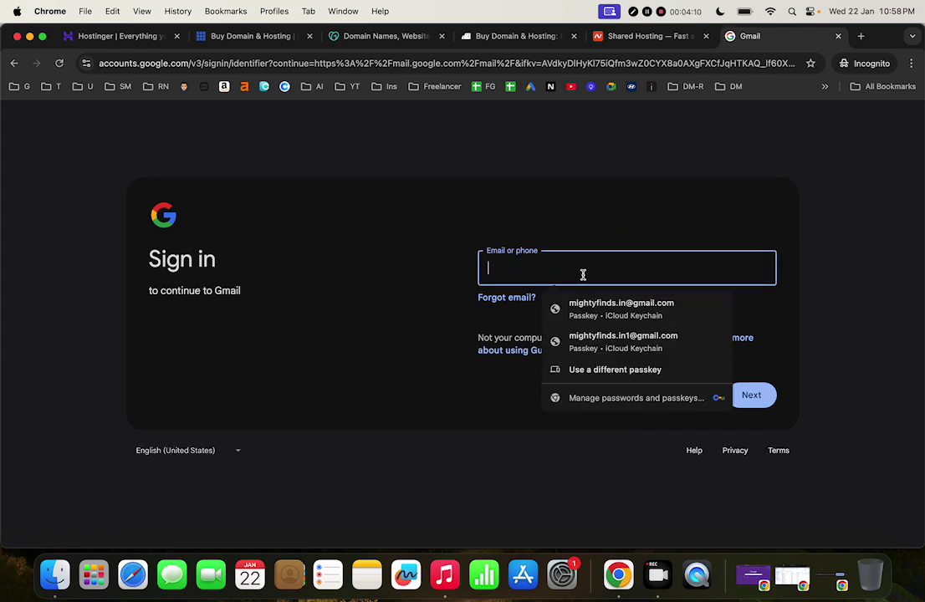
pyautogui.click(373, 337)
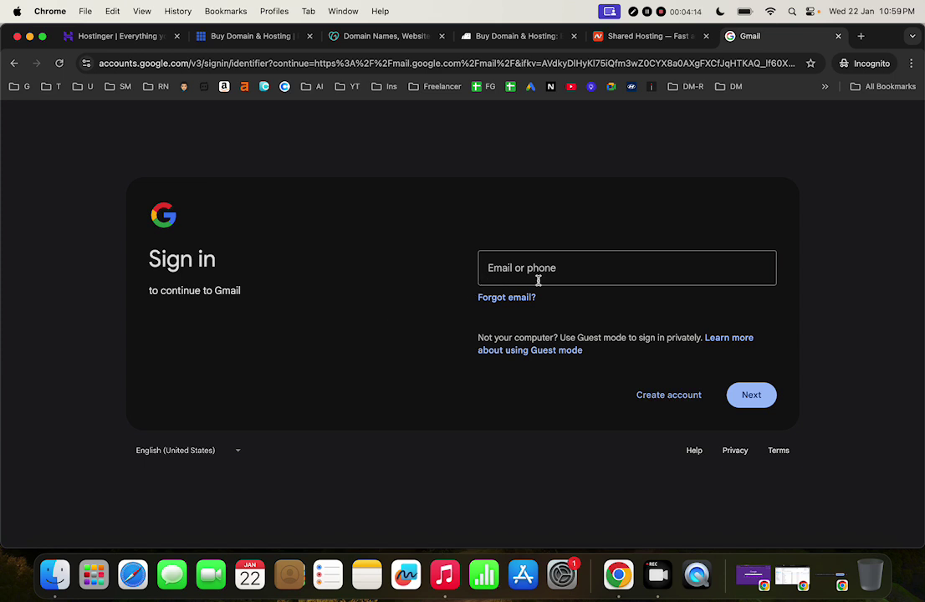
pyautogui.click(538, 280)
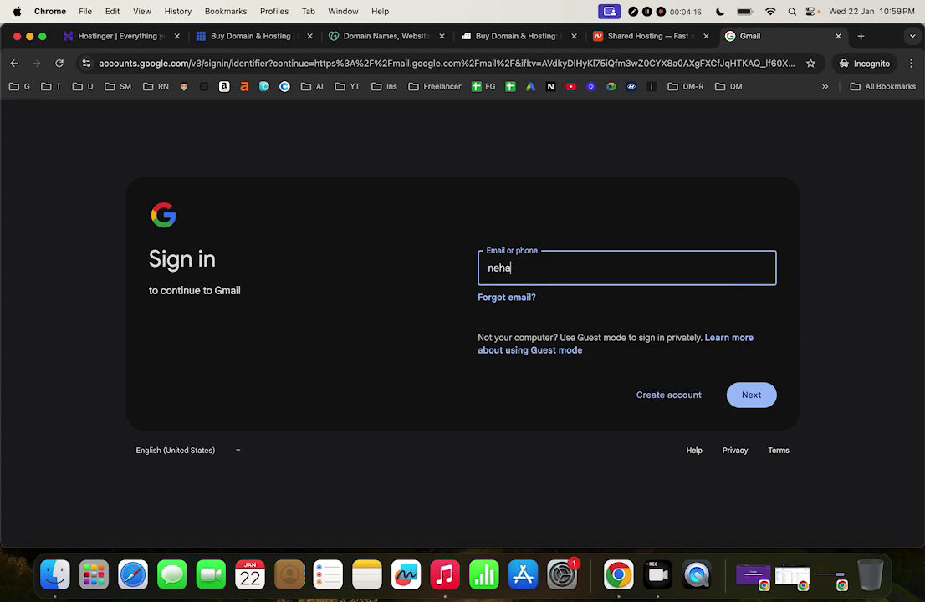
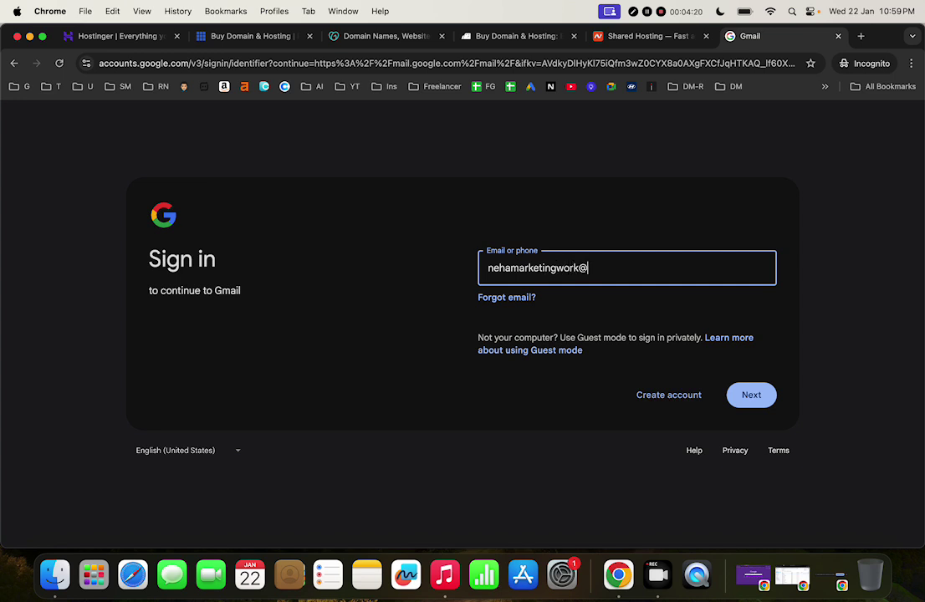
pyautogui.press('Return')
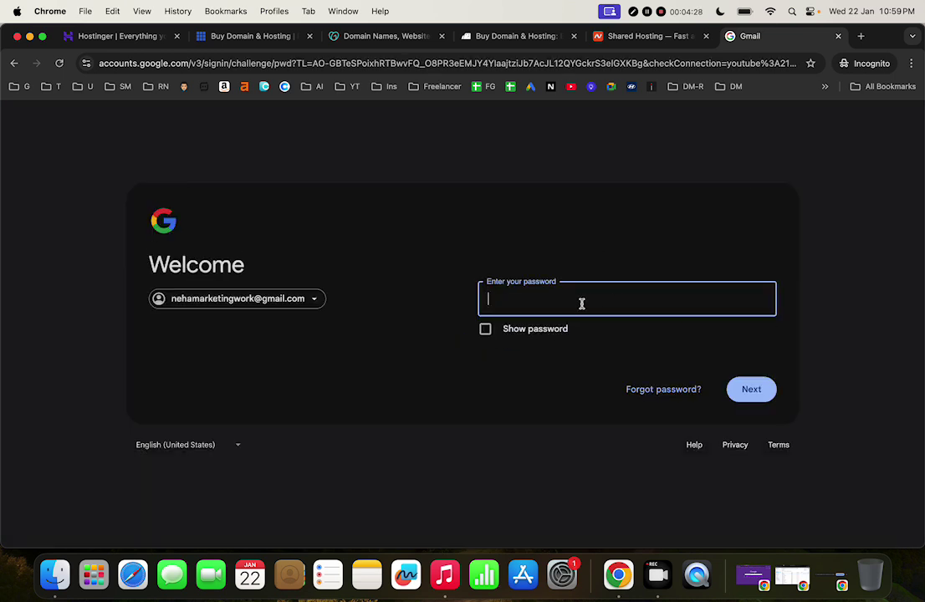
pyautogui.write('••••••••')
pyautogui.press('Return')
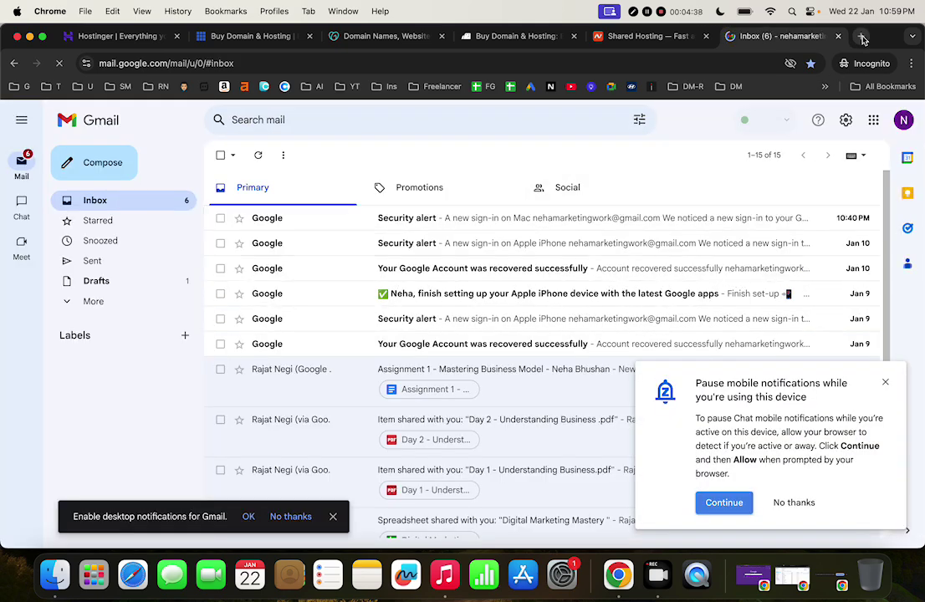
# Create a blank Google Doc via doc.new in a seventh tab, checking the Namecheap plans alongside
pyautogui.click(861, 37)
pyautogui.write('doc')
pyautogui.press('Escape')
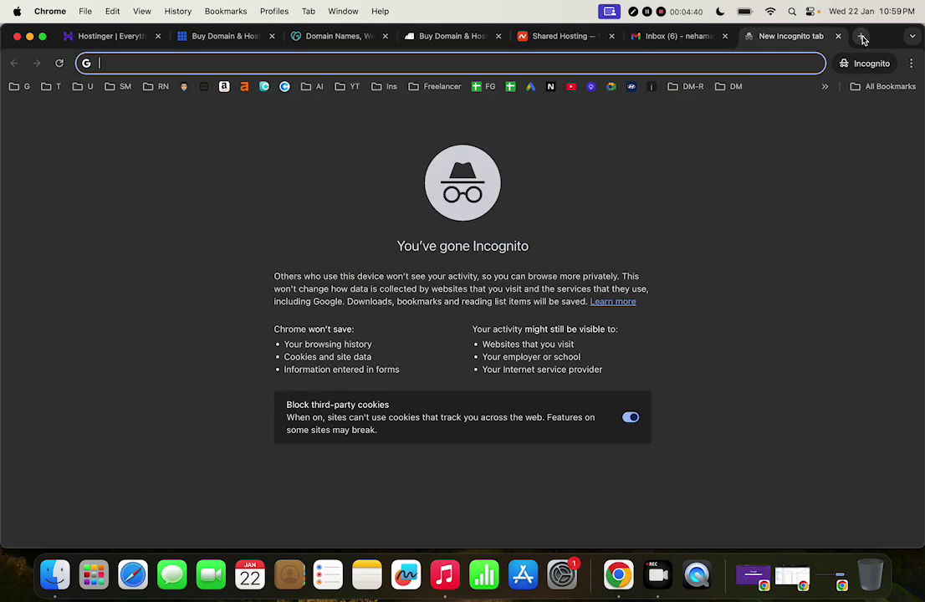
pyautogui.write('doce')
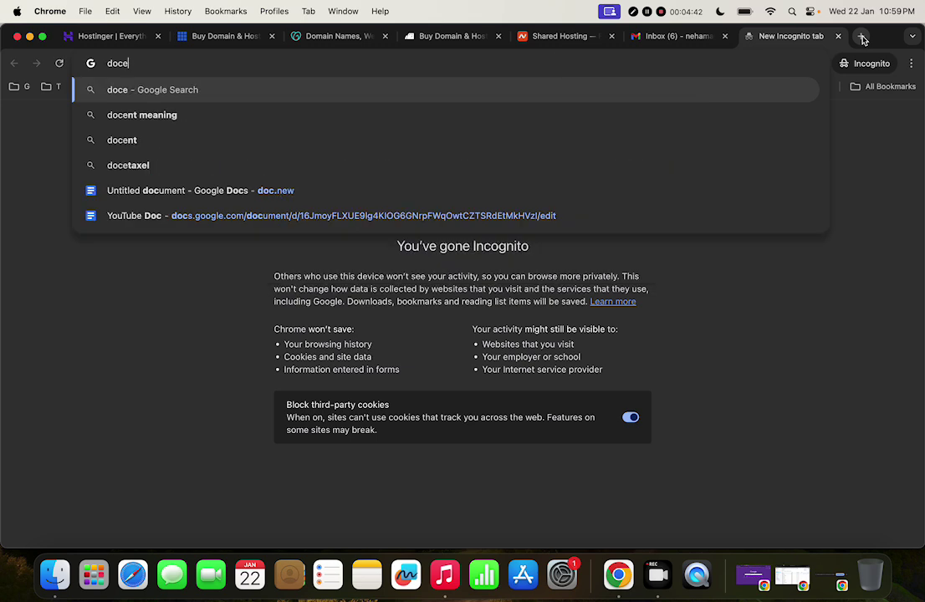
pyautogui.press('BackSpace')
pyautogui.write('.new')
pyautogui.press('Return')
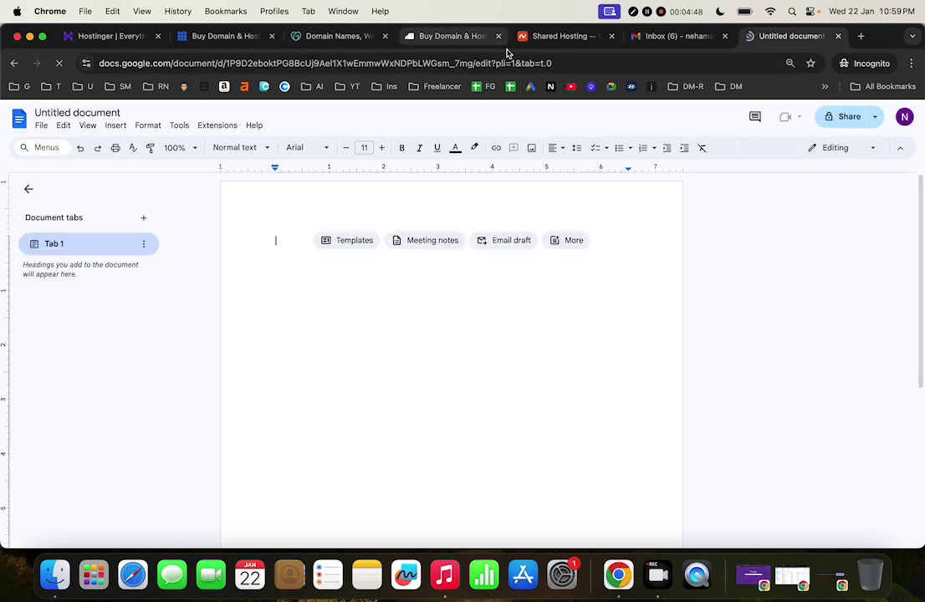
pyautogui.click(544, 36)
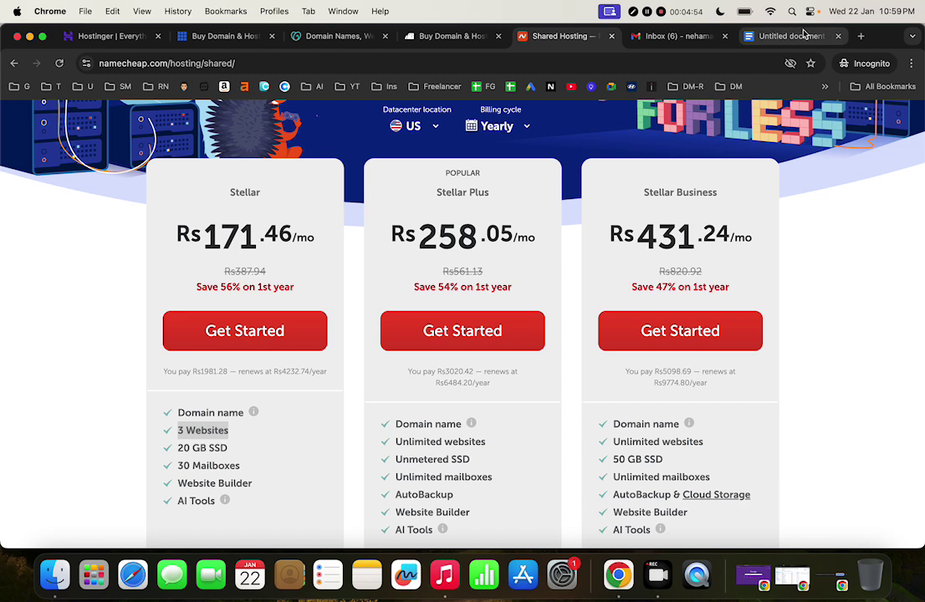
pyautogui.click(778, 36)
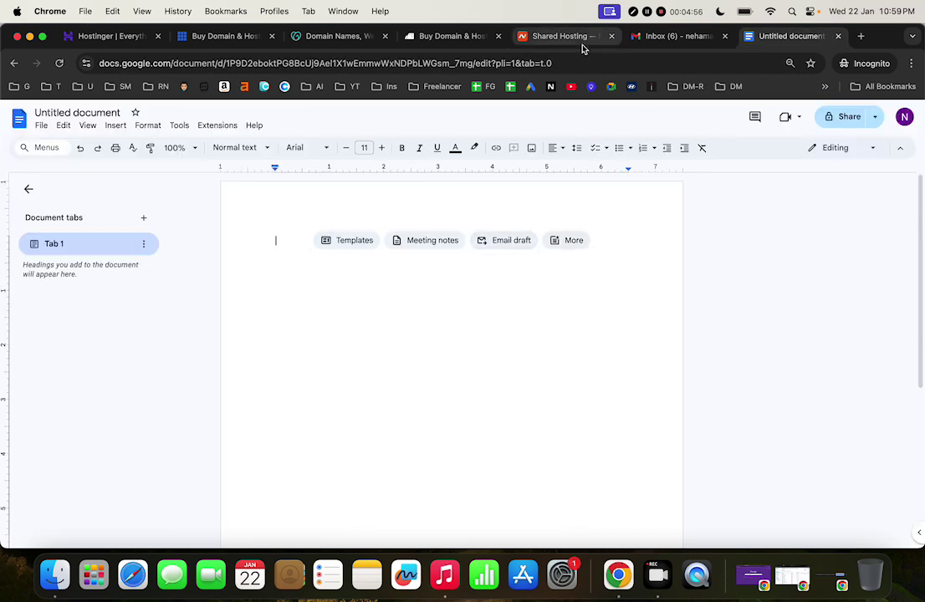
pyautogui.click(552, 37)
# Type the heading 'Namecheap' followed by lines '1 - Domain' and '3 Website Host'
pyautogui.click(773, 36)
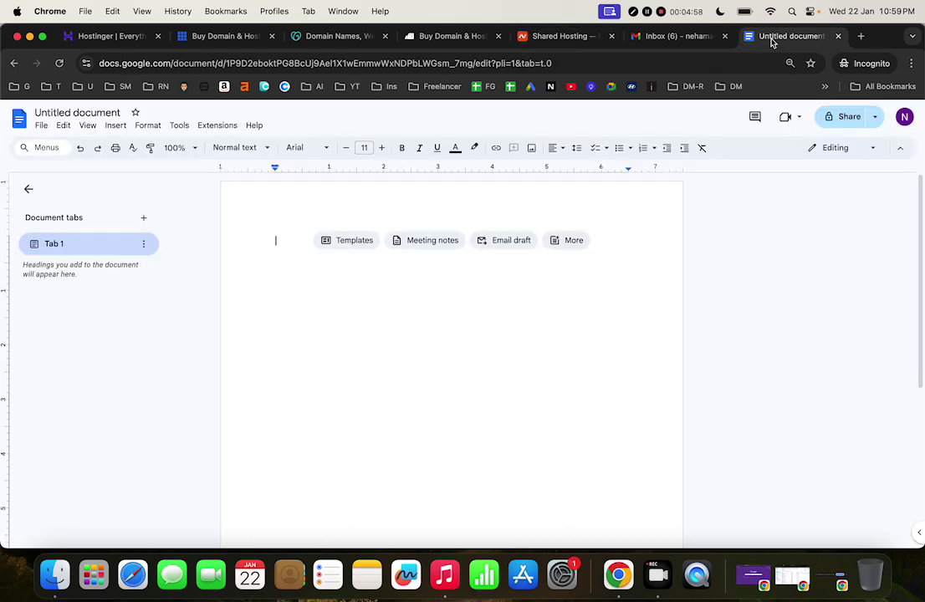
pyautogui.write('Name Ch')
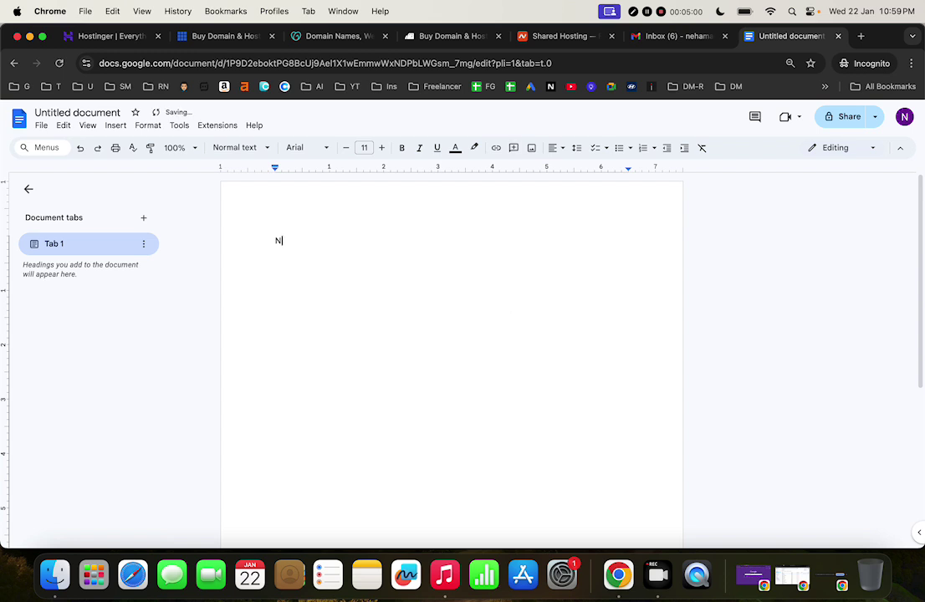
pyautogui.press('BackSpace')
pyautogui.press('BackSpace')
pyautogui.press('BackSpace')
pyautogui.write('cheap')
pyautogui.press('BackSpace')
pyautogui.press('BackSpace')
pyautogui.press('BackSpace')
pyautogui.write('eap')
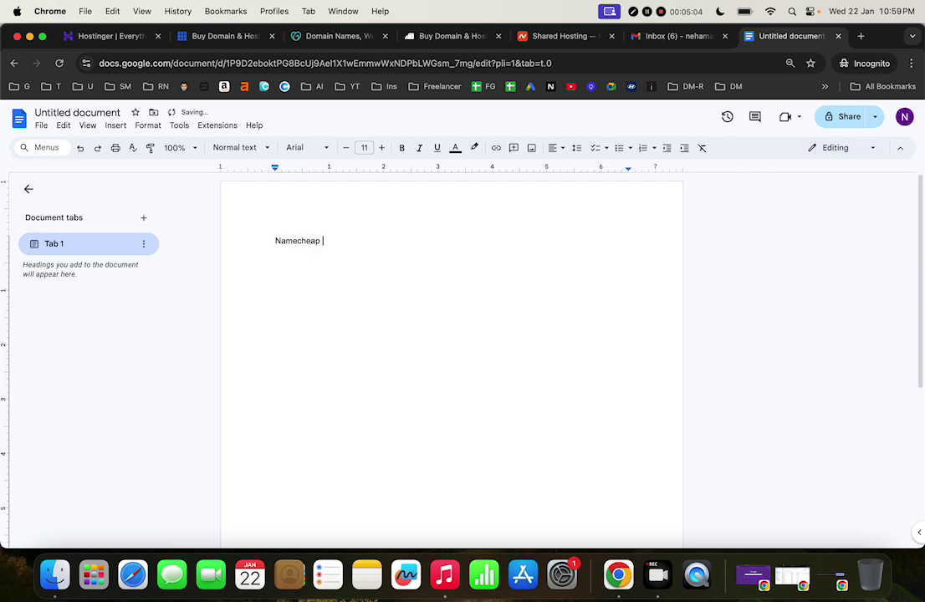
pyautogui.press('Return')
pyautogui.write('1 - Domain')
pyautogui.press('Return')
pyautogui.write('3 Website Hos')
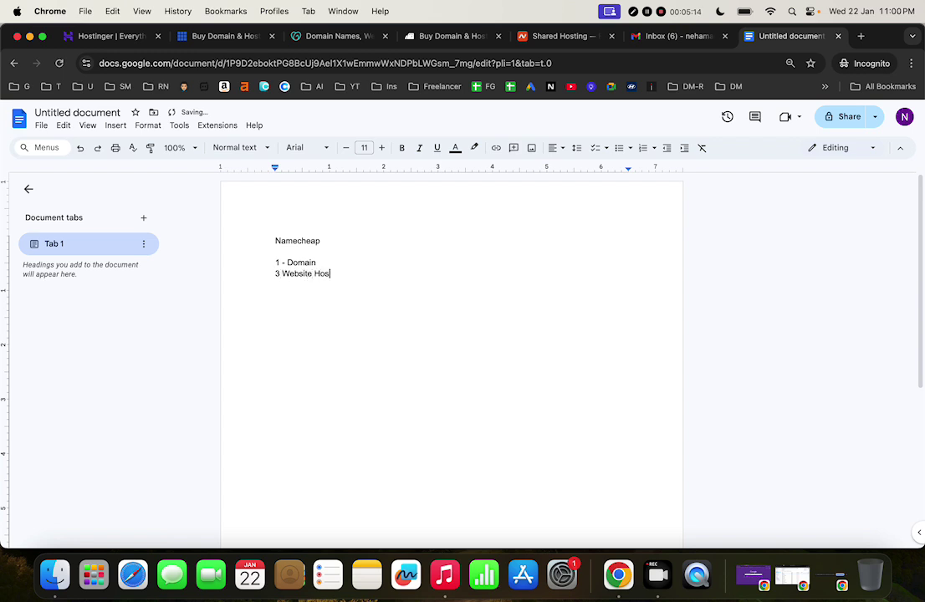
pyautogui.write('t')
pyautogui.press('Return')
pyautogui.press('Return')
# Change the line to '3 - Website Host' and start a new line with an example domain and a dash
pyautogui.click(282, 274)
pyautogui.write('-')
pyautogui.click(456, 264)
pyautogui.click(437, 273)
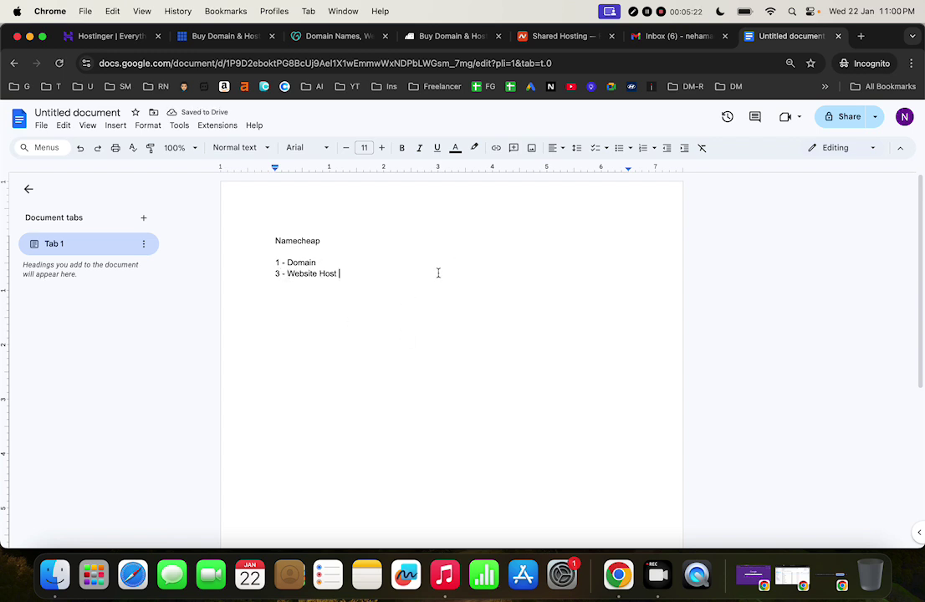
pyautogui.press('Return')
pyautogui.press('Return')
pyautogui.press('Return')
pyautogui.write('rajatnegi.com')
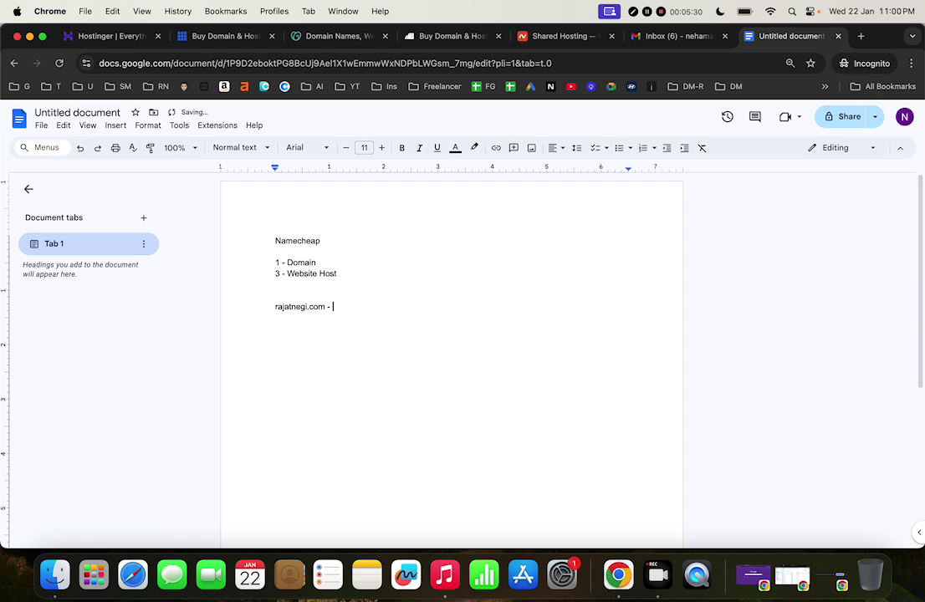
pyautogui.write(' -')
# Delete the '1 - Domain' line and append '+ Hosting' to the first domain line
pyautogui.click(323, 263)
pyautogui.moveTo(323, 263); pyautogui.dragTo(273, 264)
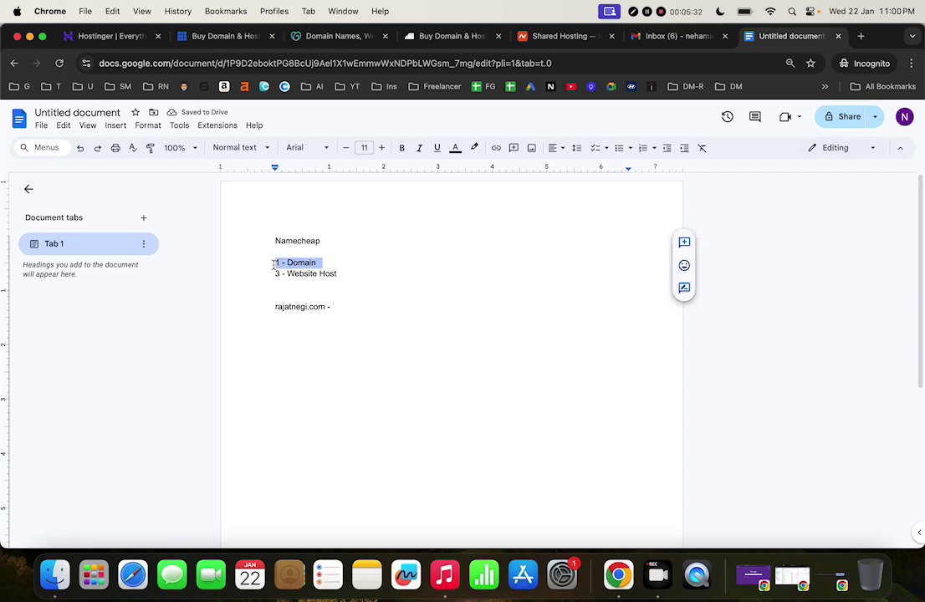
pyautogui.press('BackSpace')
pyautogui.click(349, 289)
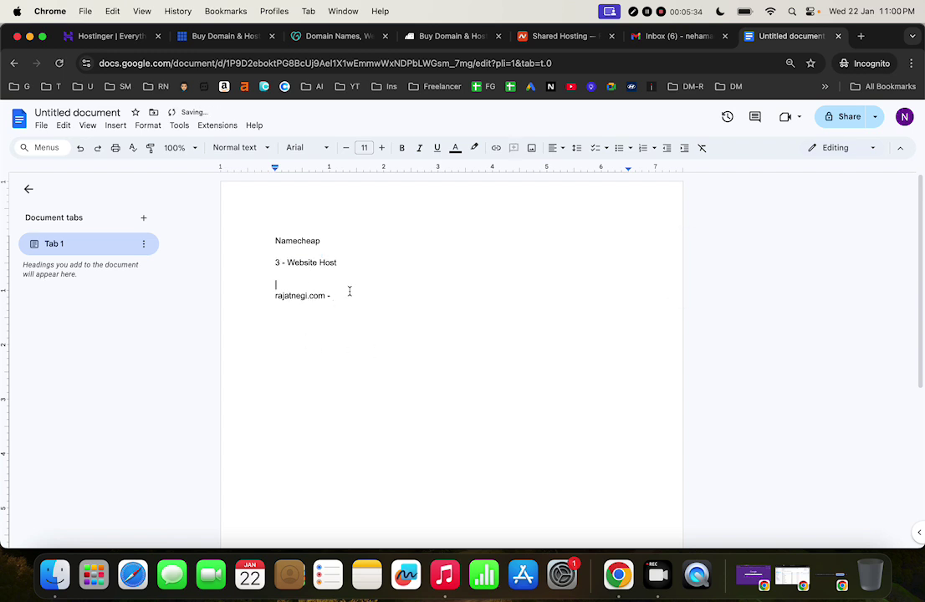
pyautogui.click(354, 297)
pyautogui.write('Hostin')
pyautogui.press('BackSpace')
pyautogui.press('BackSpace')
pyautogui.press('BackSpace')
pyautogui.write('+  Hostinge')
pyautogui.write('g')
# Correct the typo in 'Host' and renumber the Website Host line from 3 to 2
pyautogui.press('Up')
pyautogui.press('Up')
pyautogui.press('BackSpace')
pyautogui.write('t')
pyautogui.hotkey('shift', 'Left')
pyautogui.write('2')
pyautogui.click(339, 260)
pyautogui.press('shift+super+Left')
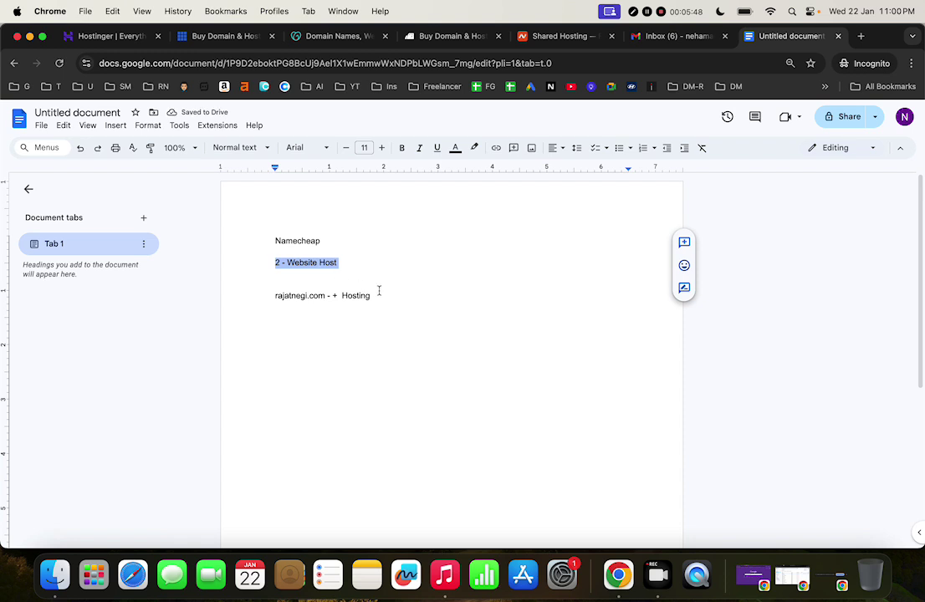
# Add a second domain '+ Hosting' line, bold the domain, and append '(No Pay)'
pyautogui.click(409, 302)
pyautogui.click(387, 295)
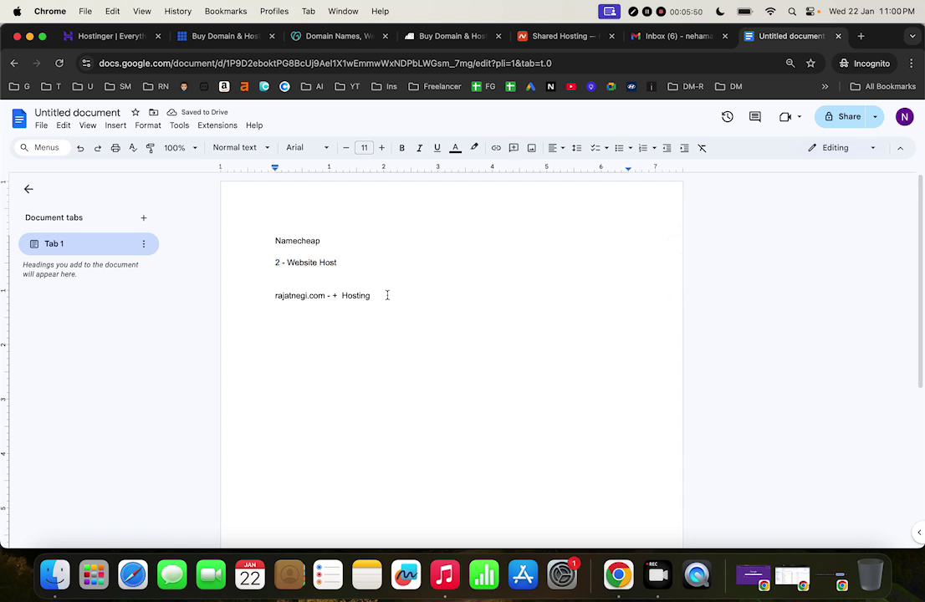
pyautogui.press('Return')
pyautogui.write('rajatworkd')
pyautogui.write('.com')
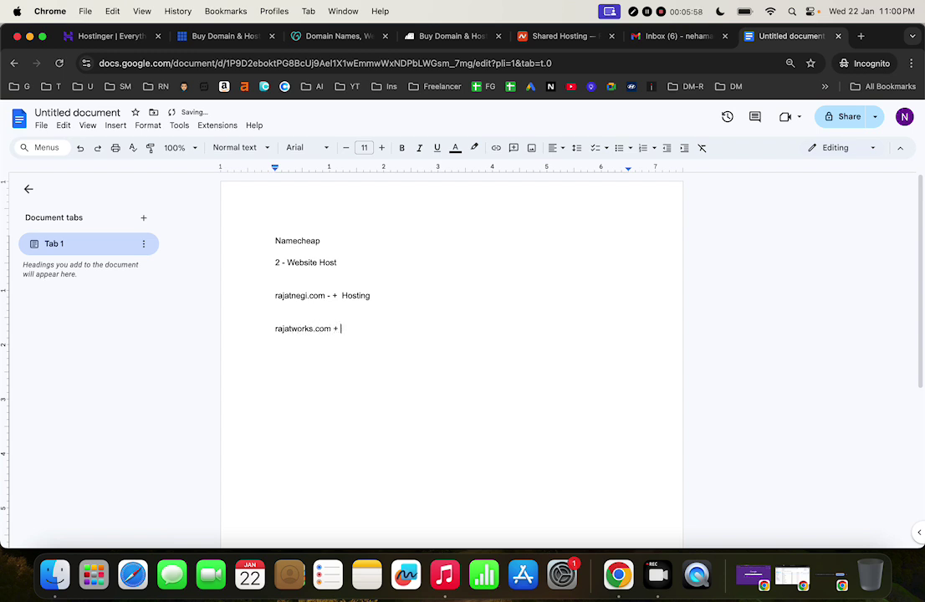
pyautogui.write(' + Hosting')
pyautogui.hotkey('shift', 'Left')
pyautogui.hotkey('shift', 'Left')
pyautogui.hotkey('shift', 'Left')
pyautogui.hotkey('shift', 'Left')
pyautogui.hotkey('shift', 'Left')
pyautogui.hotkey('shift', 'Left')
pyautogui.hotkey('shift', 'Left')
pyautogui.hotkey('shift', 'Left')
pyautogui.hotkey('shift', 'Left')
pyautogui.hotkey('shift', 'Left')
pyautogui.hotkey('shift', 'Left')
pyautogui.hotkey('shift', 'Left')
pyautogui.hotkey('shift', 'Left')
pyautogui.hotkey('shift', 'Left')
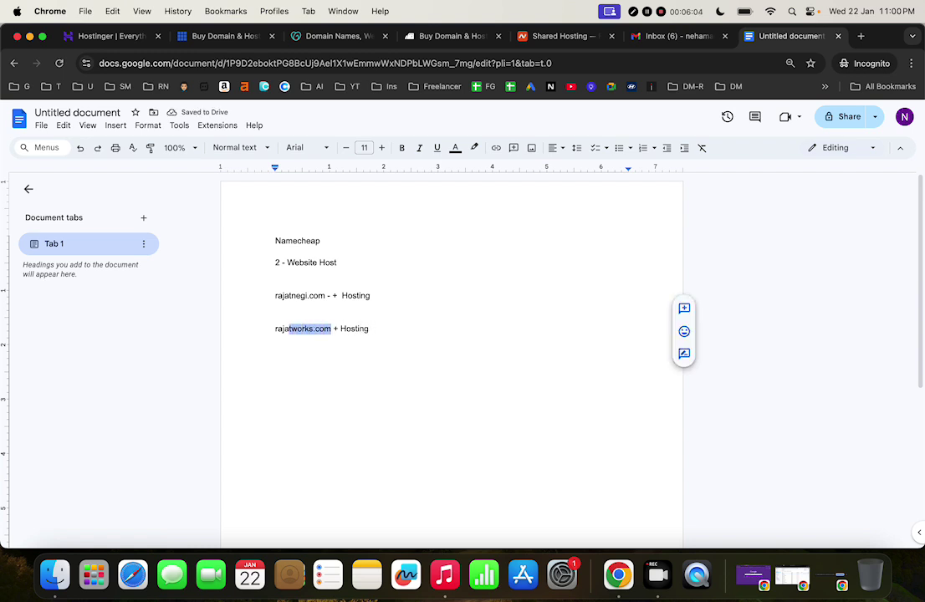
pyautogui.press('super+b')
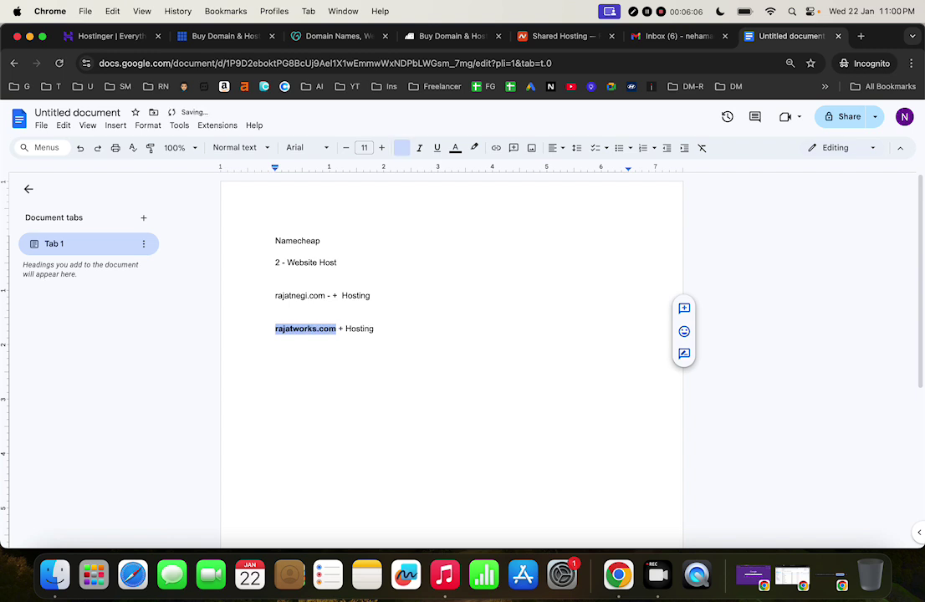
pyautogui.click(373, 343)
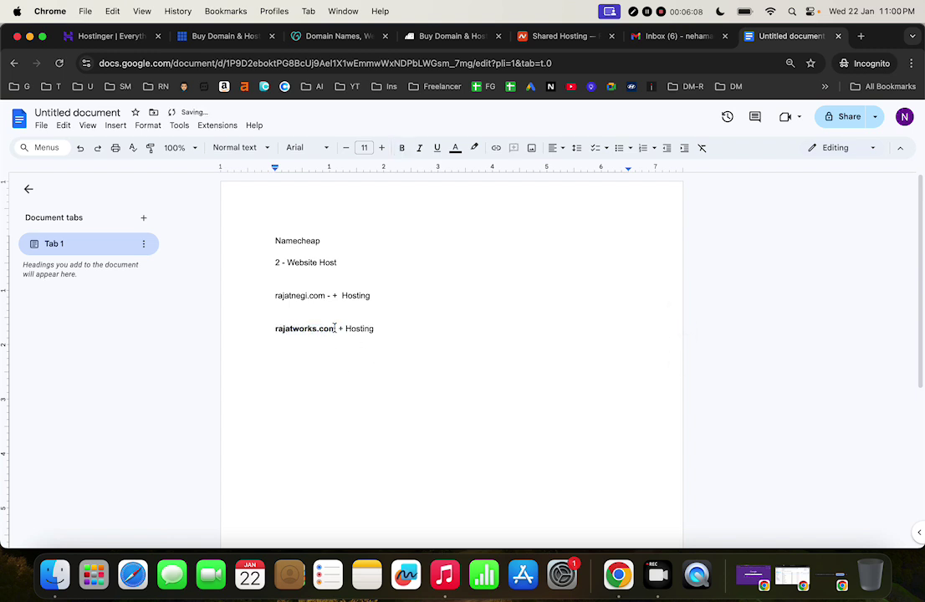
pyautogui.click(375, 329)
pyautogui.write('(No Pay)')
# Label rajatworks.com '(Pay the Money)' and rajatnegi.com '(No Pay) + Hosting (No Pay)'
pyautogui.click(338, 328)
pyautogui.write('(')
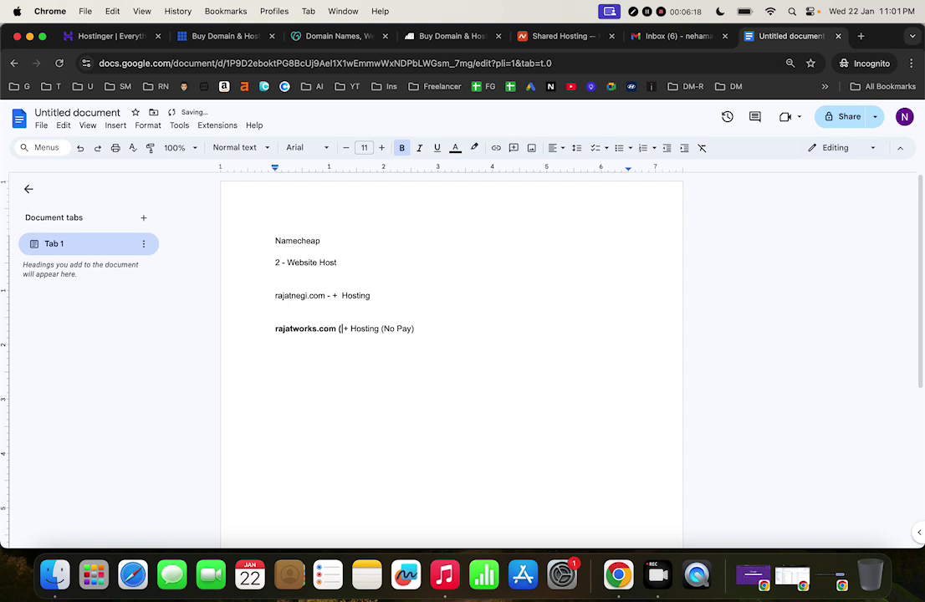
pyautogui.write('Pay the Mone')
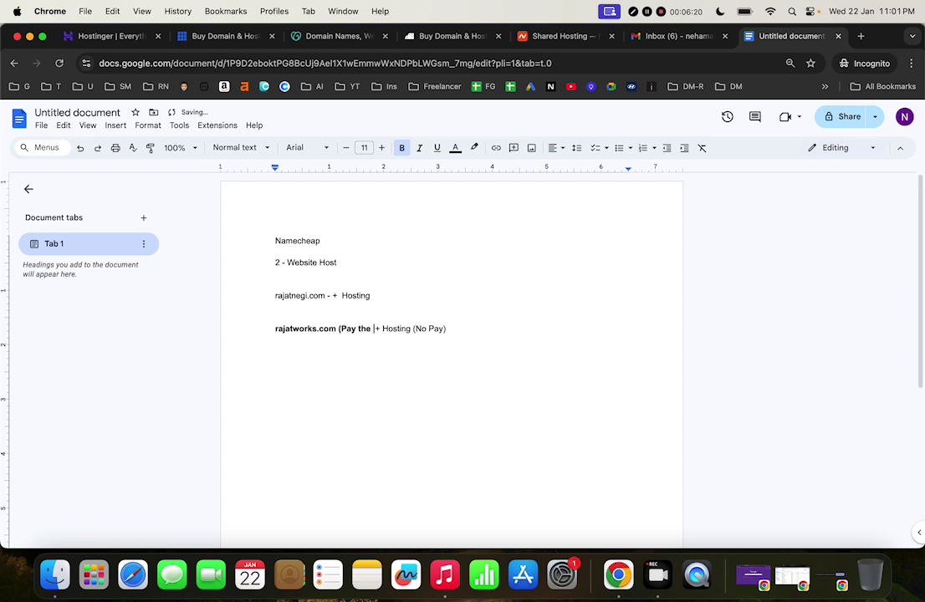
pyautogui.write('y)')
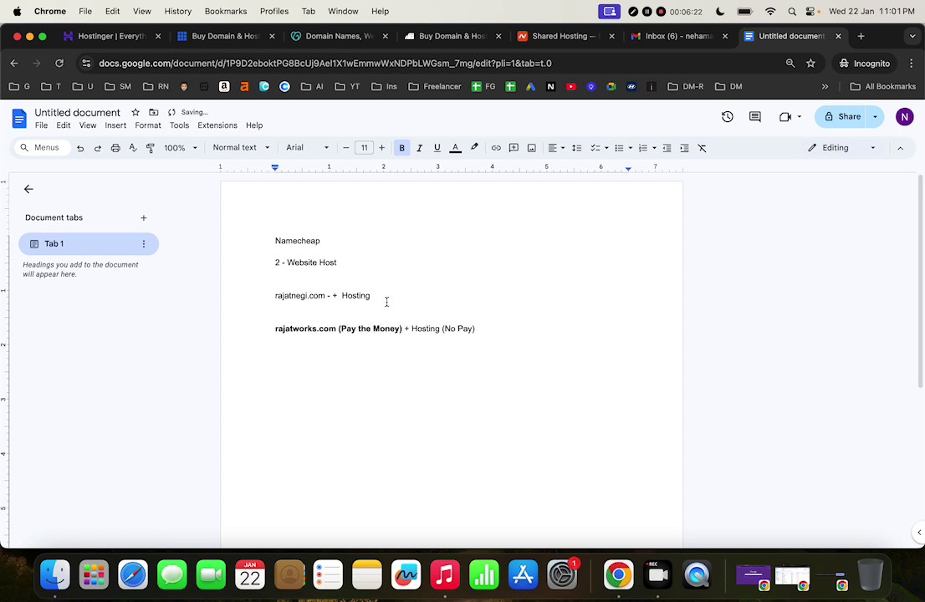
pyautogui.click(373, 294)
pyautogui.click(333, 295)
pyautogui.press('BackSpace')
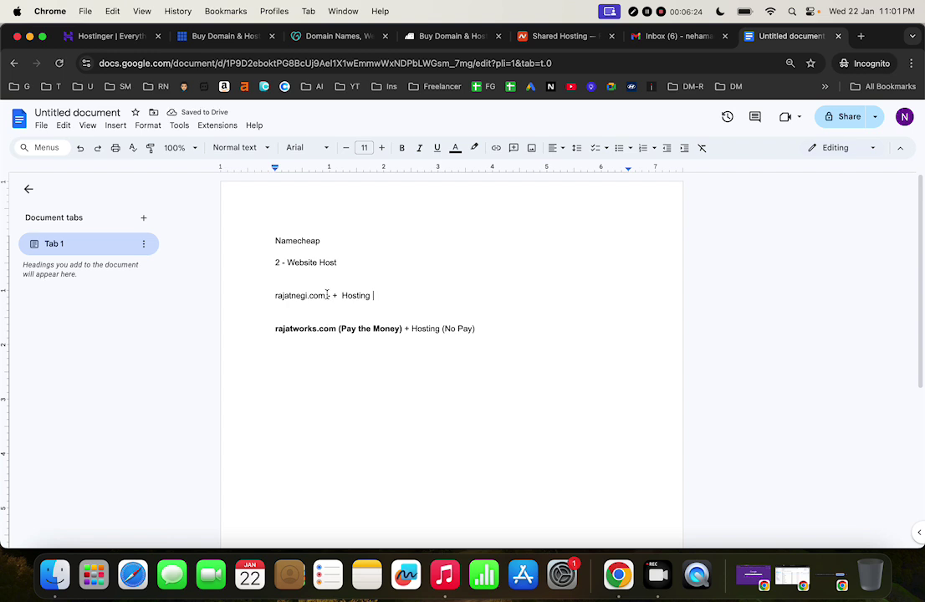
pyautogui.write('(No')
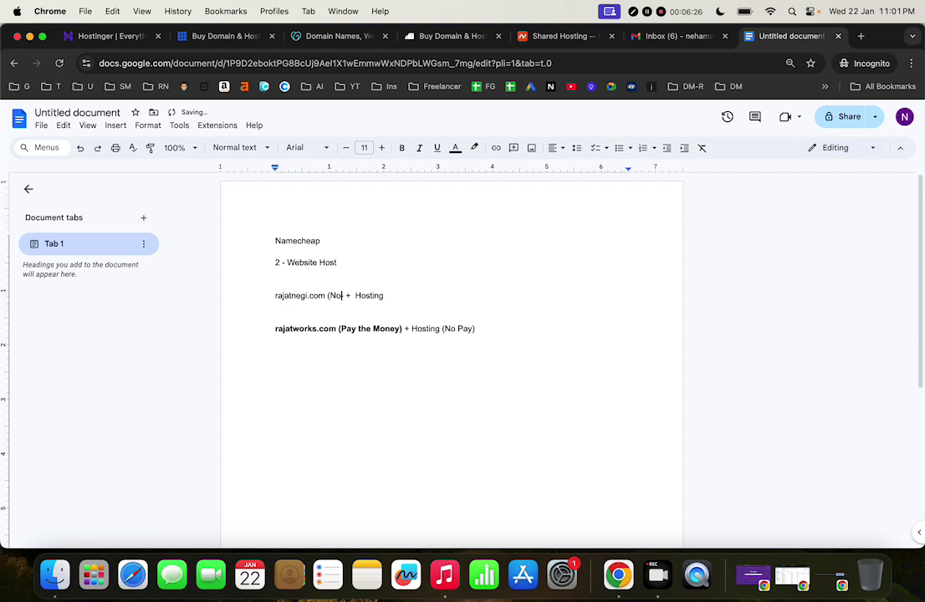
pyautogui.write(' Pay) - +  Hosting (No Pay')
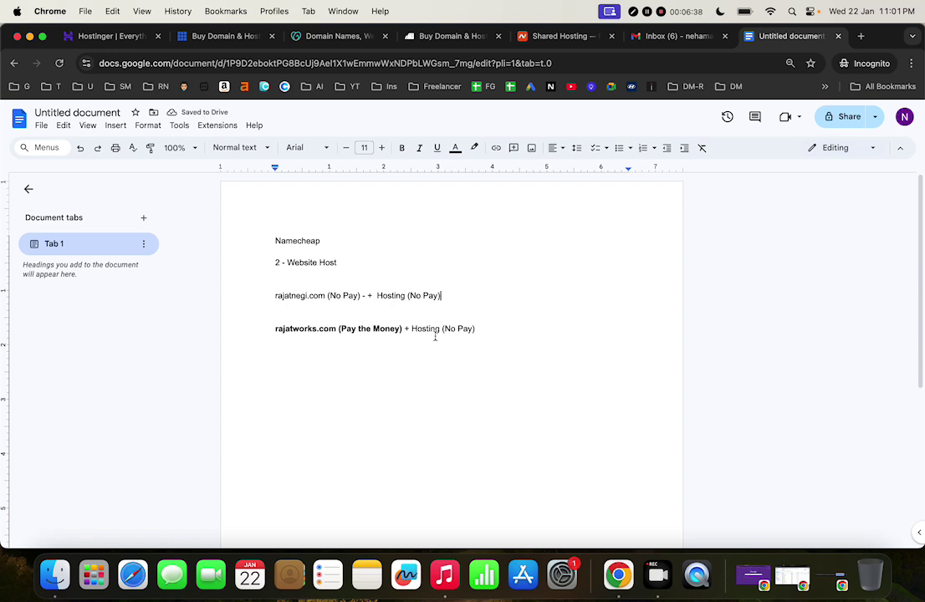
# Change the Website Host count from 2 to 1
pyautogui.click(281, 262)
pyautogui.press('BackSpace')
pyautogui.write('1')
# Add a bold 'rajatmedia.com (Pay the Money)' line below rajatworks.com
pyautogui.click(502, 329)
pyautogui.press('Return')
pyautogui.write('rajatmedia.com')
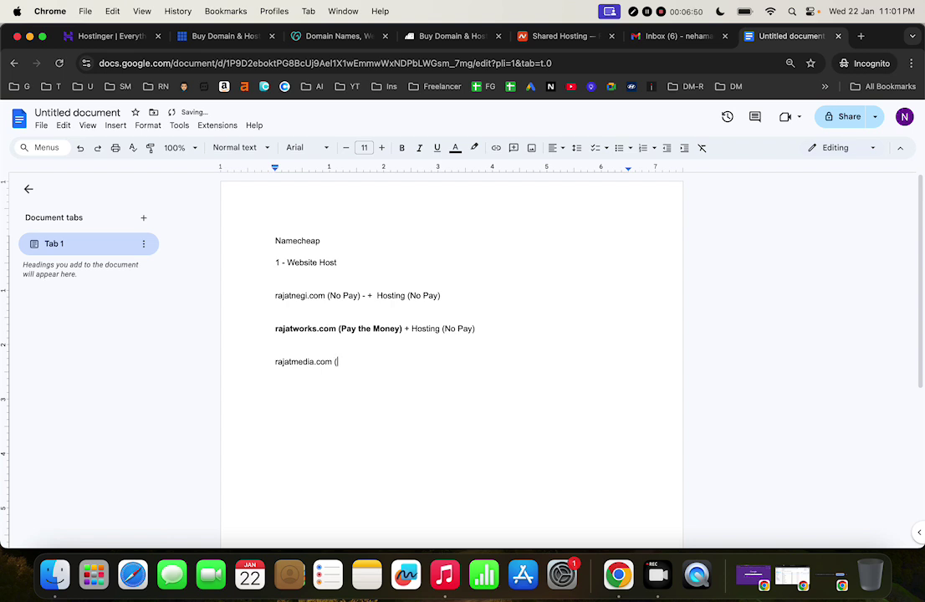
pyautogui.write(' (Pay th')
pyautogui.press('Up')
pyautogui.press('Down')
pyautogui.hotkey('shift', 'Left')
pyautogui.hotkey('shift', 'Left')
pyautogui.hotkey('shift', 'Left')
pyautogui.hotkey('shift', 'Left')
pyautogui.hotkey('shift', 'Left')
pyautogui.hotkey('shift', 'Left')
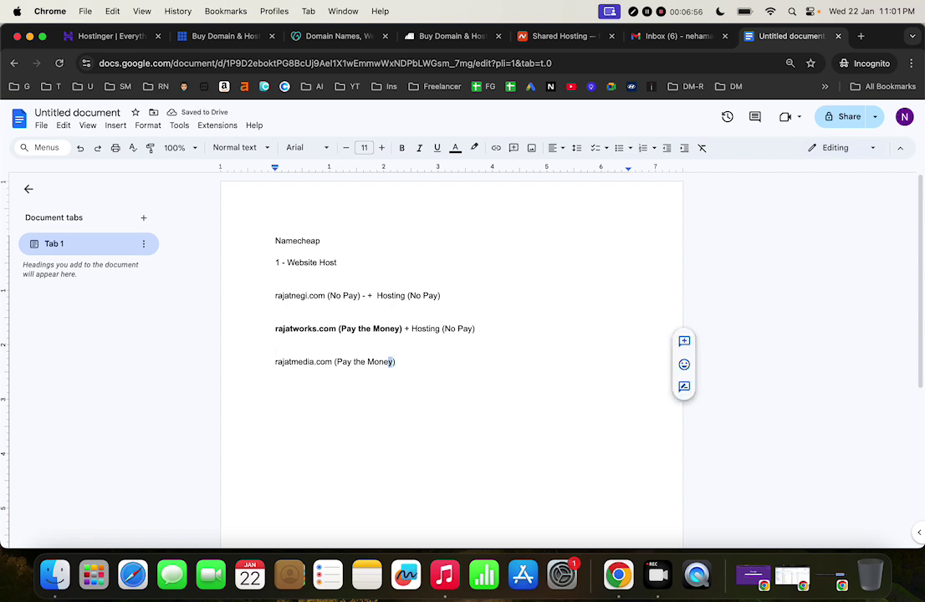
pyautogui.hotkey('shift', 'Left')
pyautogui.hotkey('shift', 'Left')
pyautogui.hotkey('shift', 'Left')
pyautogui.hotkey('shift', 'Left')
pyautogui.hotkey('shift', 'Left')
pyautogui.hotkey('shift', 'Left')
pyautogui.hotkey('shift', 'Left')
pyautogui.hotkey('shift', 'Left')
pyautogui.hotkey('shift', 'Left')
pyautogui.hotkey('shift', 'Left')
pyautogui.hotkey('shift', 'Left')
pyautogui.hotkey('shift', 'Left')
pyautogui.hotkey('shift', 'Left')
pyautogui.hotkey('shift', 'Left')
pyautogui.hotkey('shift', 'Left')
pyautogui.hotkey('shift', 'Left')
pyautogui.hotkey('shift', 'Left')
pyautogui.hotkey('shift', 'Left')
pyautogui.hotkey('shift', 'Left')
pyautogui.hotkey('shift', 'Left')
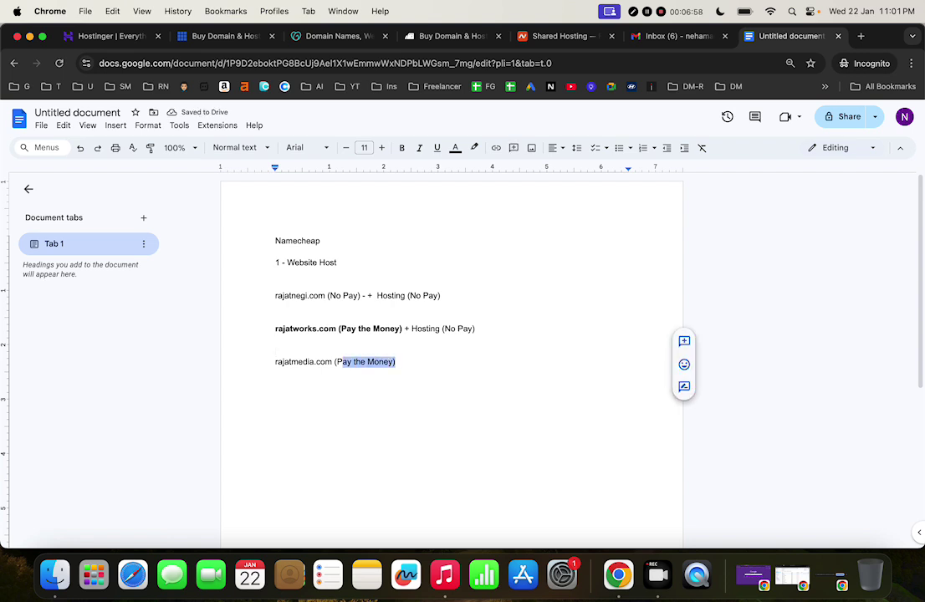
pyautogui.hotkey('shift', 'Left')
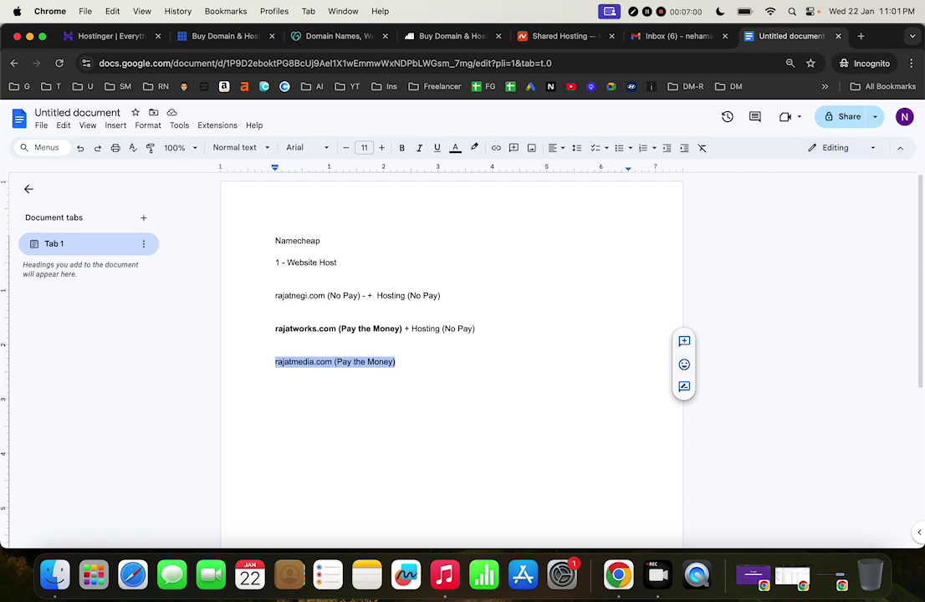
pyautogui.press('super+b')
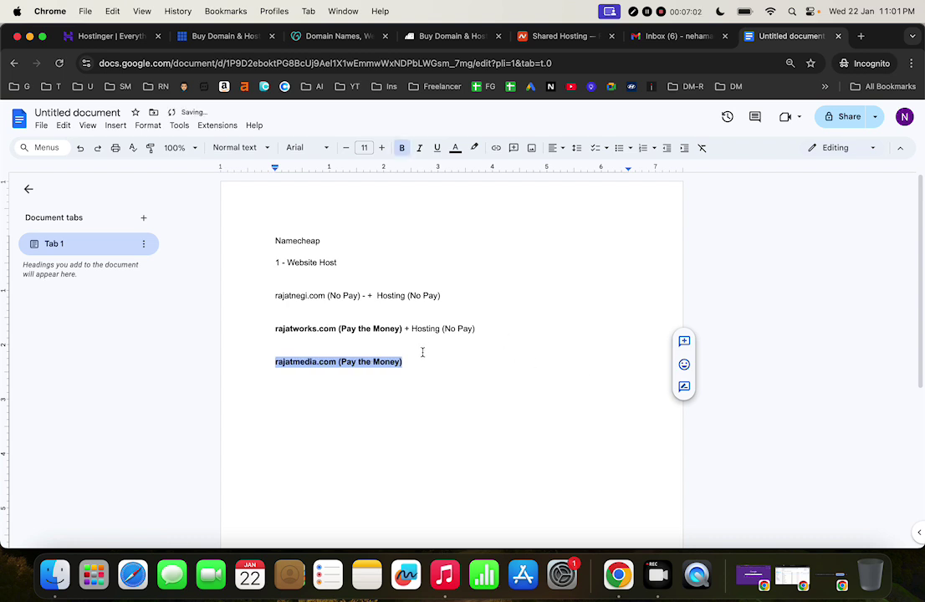
# Continue the rajatmedia.com line with unbolded '+ Hosting' text
pyautogui.click(421, 361)
pyautogui.write('_')
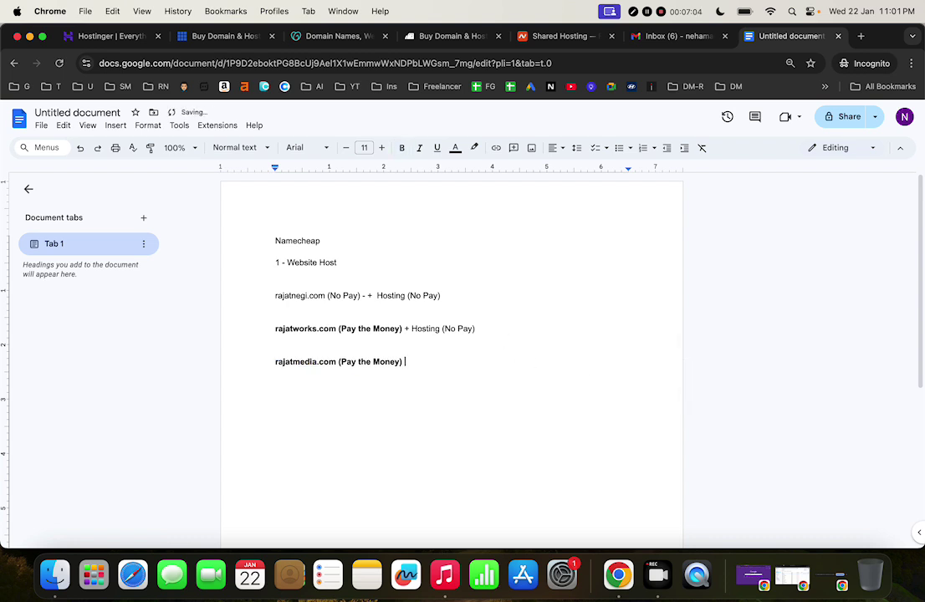
pyautogui.press('super+b')
pyautogui.write('Hos')
# Finish the rajatmedia.com line unbolded and change the Website Host count to 0
pyautogui.press('super+b')
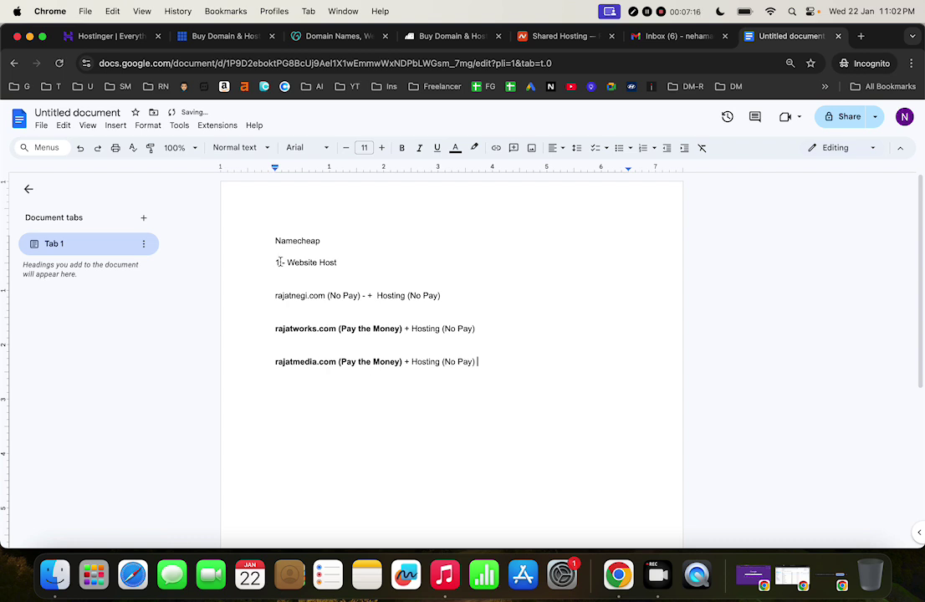
pyautogui.press('BackSpace')
pyautogui.write('0')
# Compare the Namecheap shared hosting prices against the notes, ending on Namecheap
pyautogui.click(535, 36)
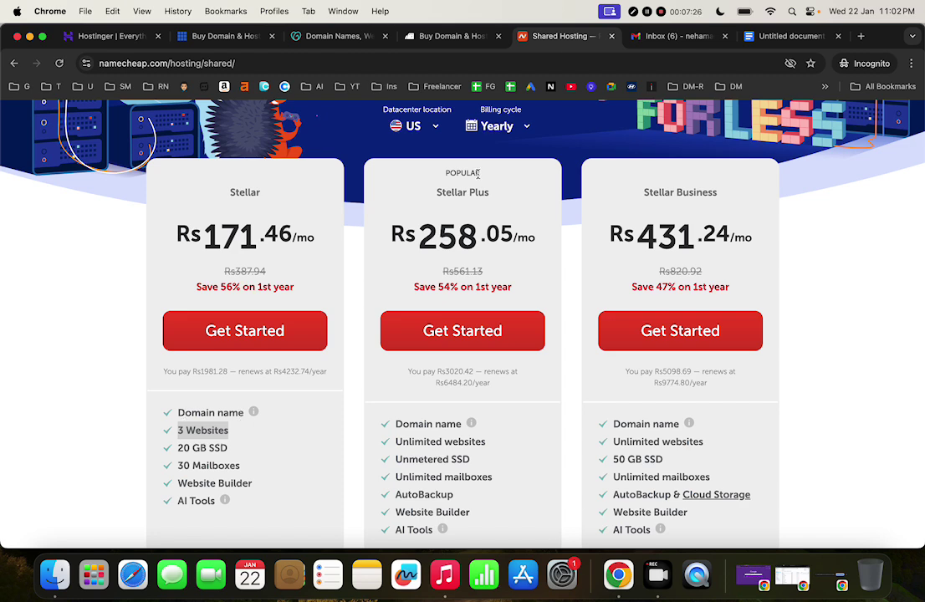
pyautogui.click(799, 37)
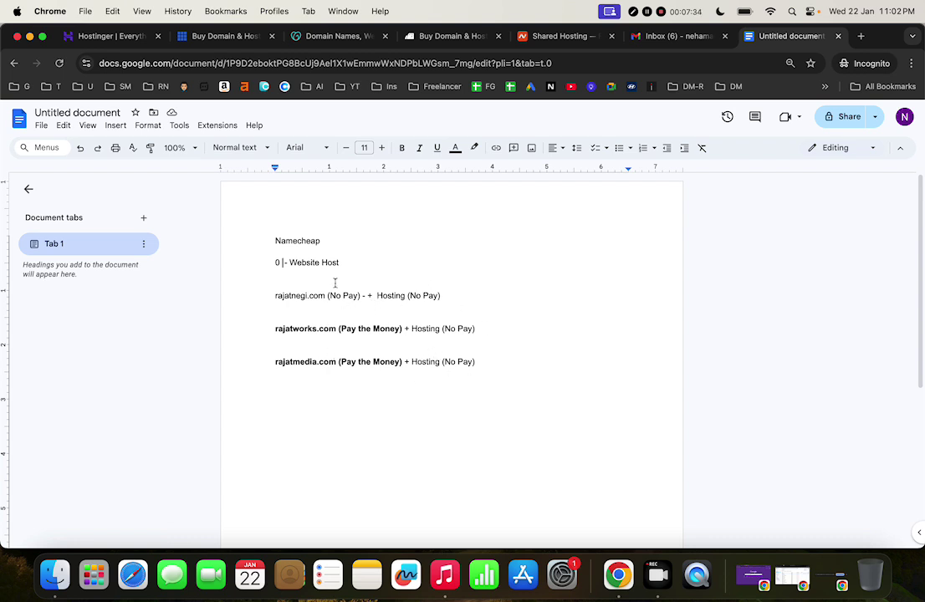
pyautogui.click(560, 37)
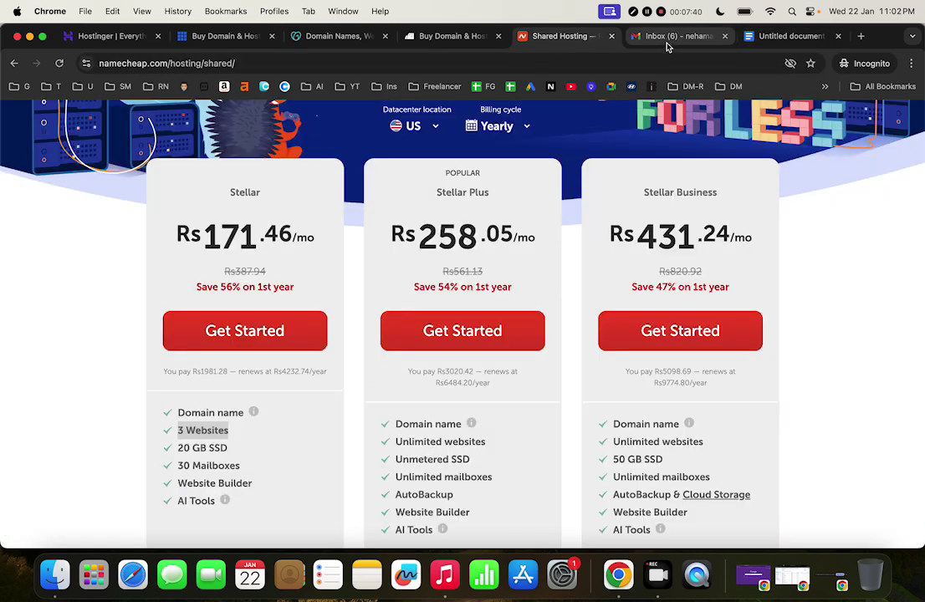
pyautogui.click(783, 36)
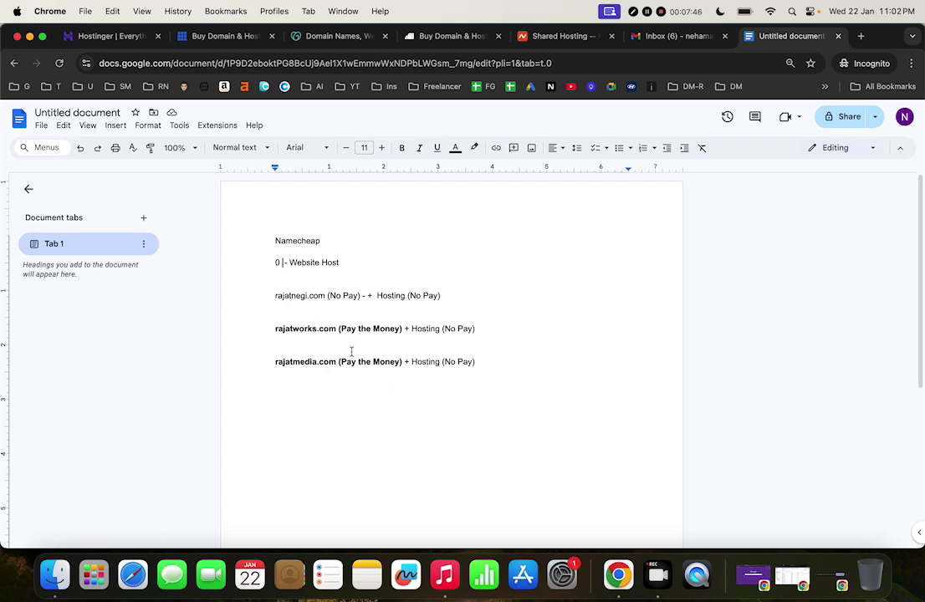
pyautogui.click(565, 36)
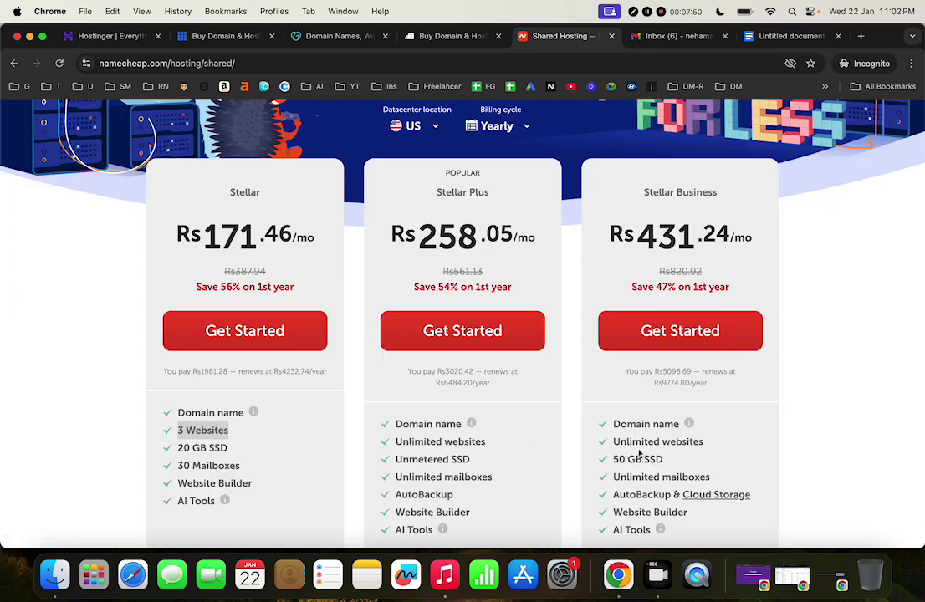
# Highlight Stellar's 30 Mailboxes and Stellar Plus's Unlimited mailboxes and Unmetered SSD features
pyautogui.scroll(-2, 528, 474)
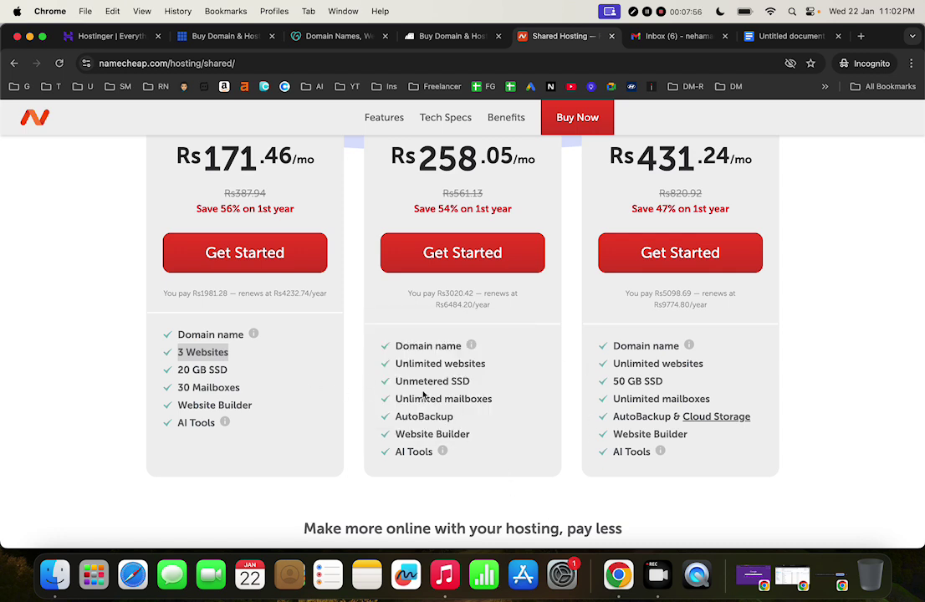
pyautogui.moveTo(399, 399); pyautogui.dragTo(501, 410)
pyautogui.click(502, 411)
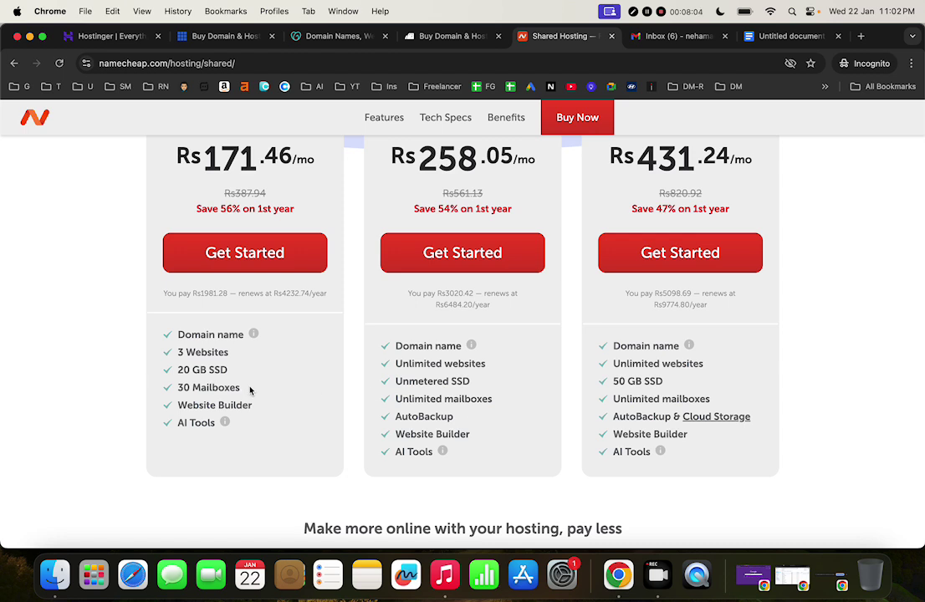
pyautogui.moveTo(241, 388); pyautogui.dragTo(179, 387)
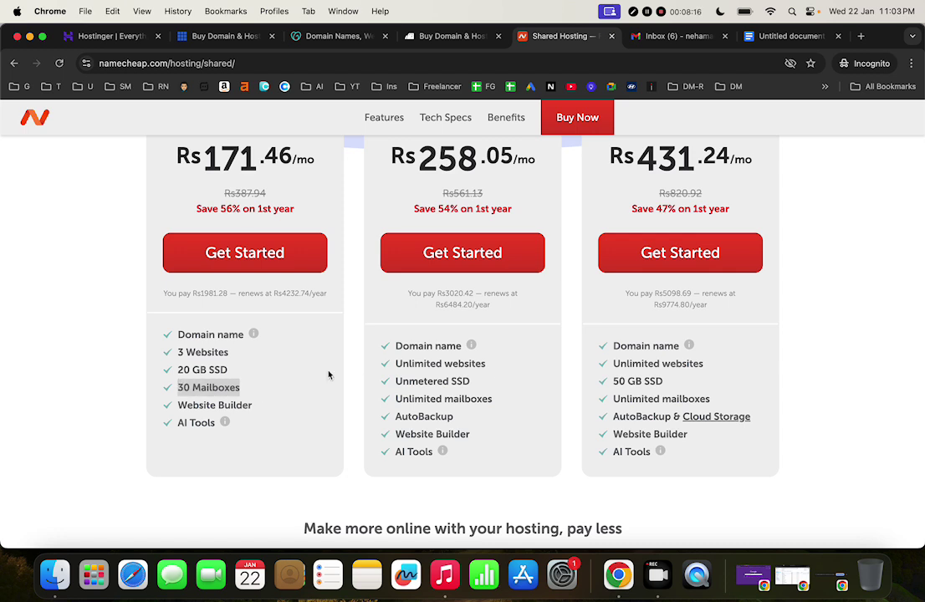
pyautogui.moveTo(507, 402); pyautogui.dragTo(388, 404)
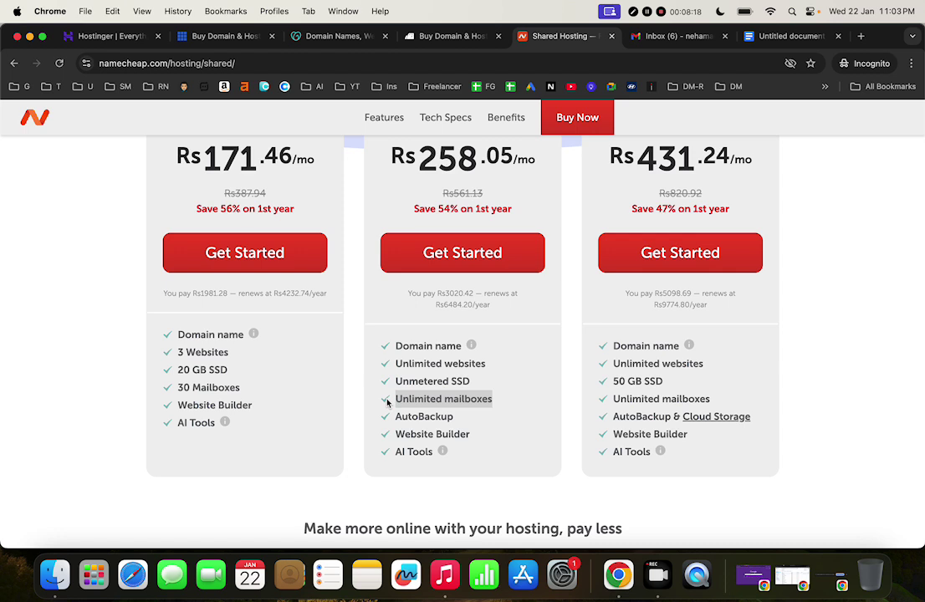
pyautogui.moveTo(476, 382); pyautogui.dragTo(393, 383)
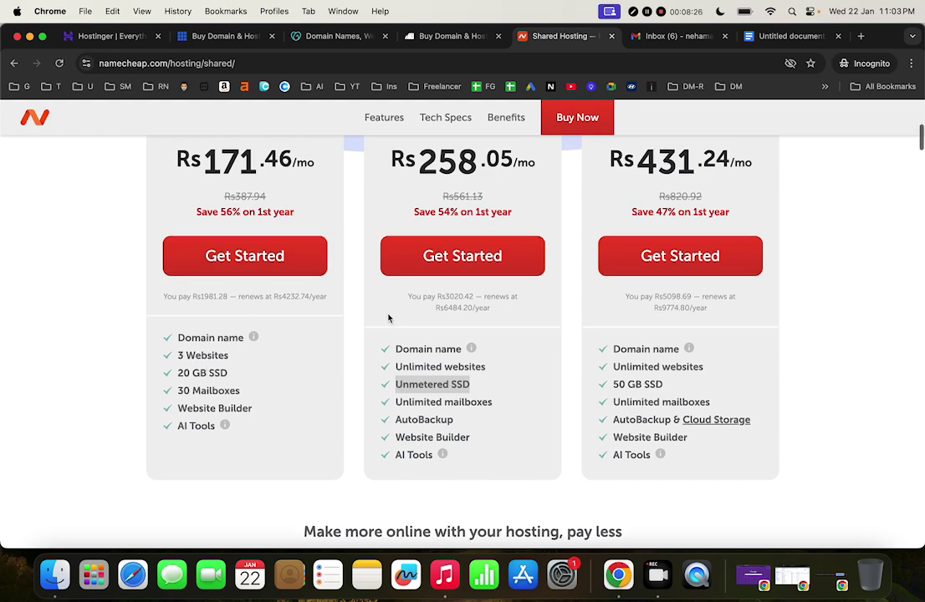
# Scroll through the remaining plans, then close the Namecheap Shared Hosting tab
pyautogui.scroll(5, 388, 316)
pyautogui.scroll(-1, 388, 314)
pyautogui.scroll(-3, 389, 316)
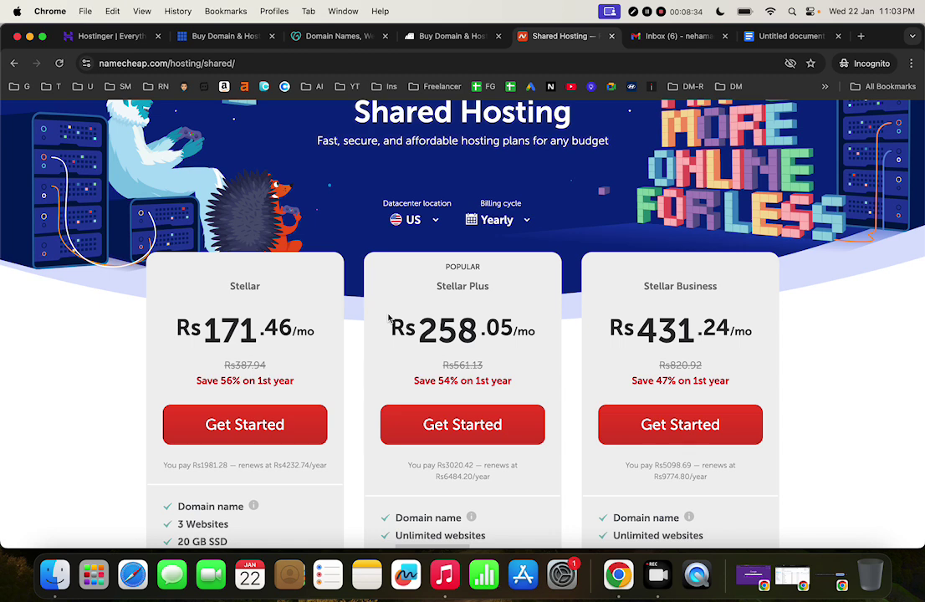
pyautogui.press('XF86AudioRaiseVolume')
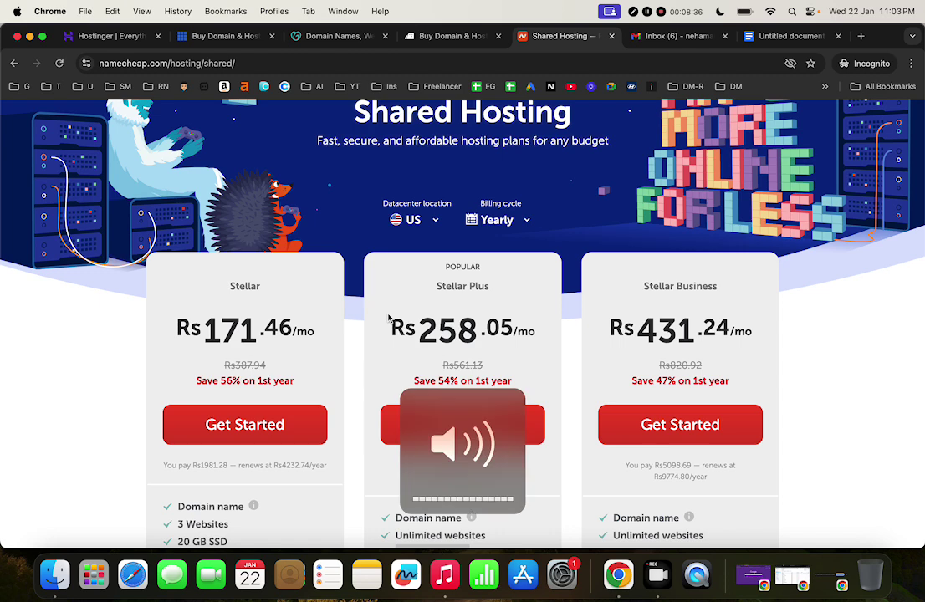
pyautogui.scroll(-2, 589, 415)
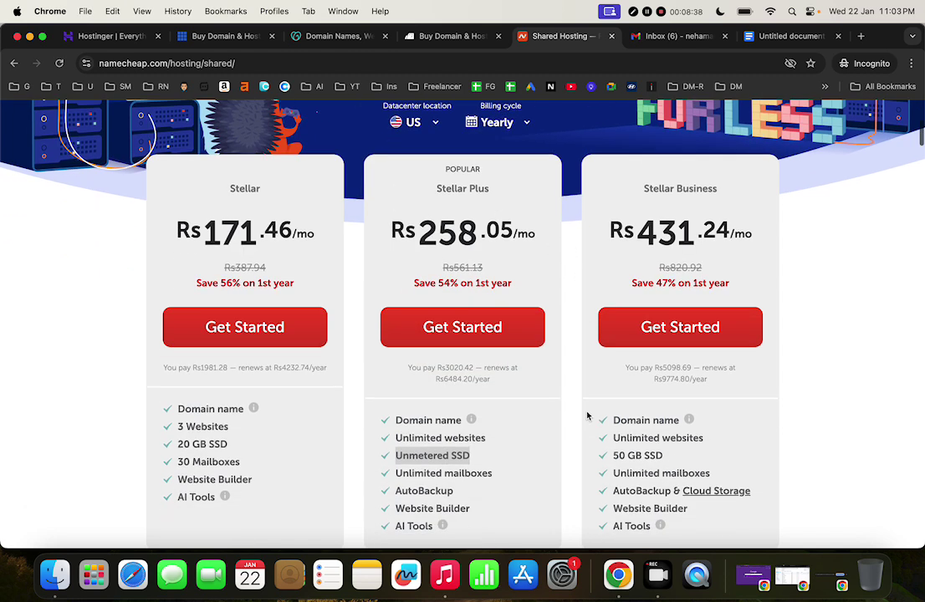
pyautogui.scroll(-2, 589, 415)
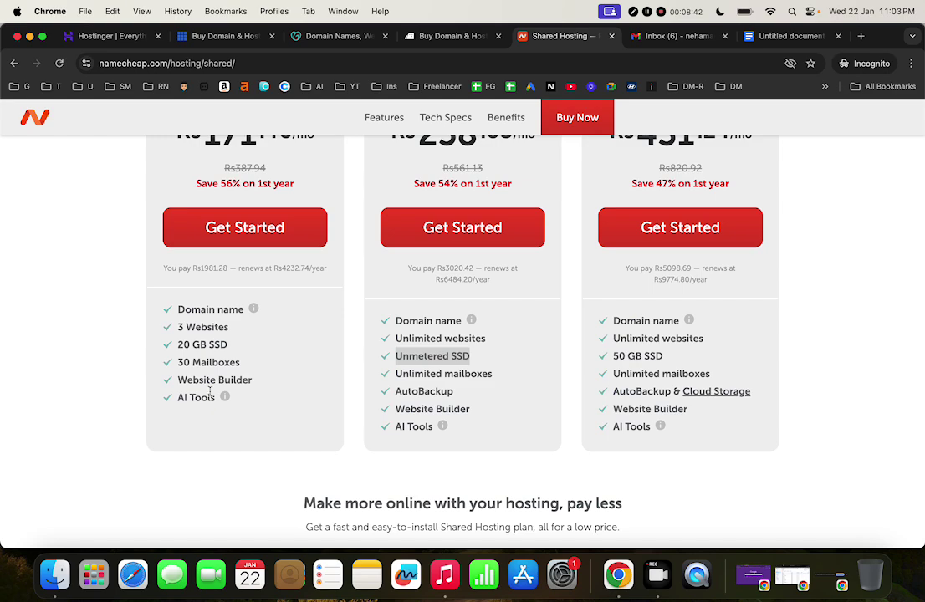
pyautogui.scroll(-1, 501, 412)
pyautogui.scroll(10, 500, 411)
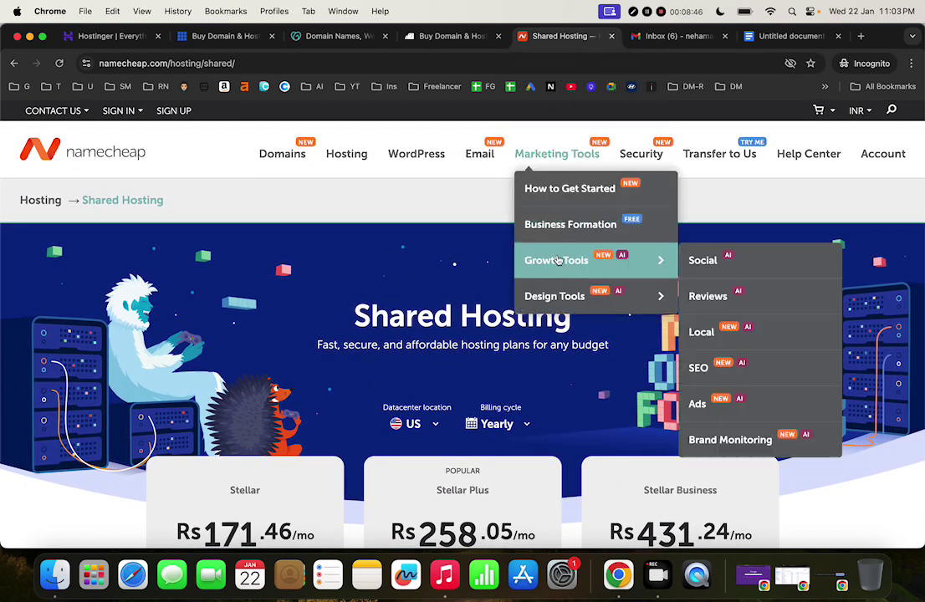
pyautogui.click(612, 36)
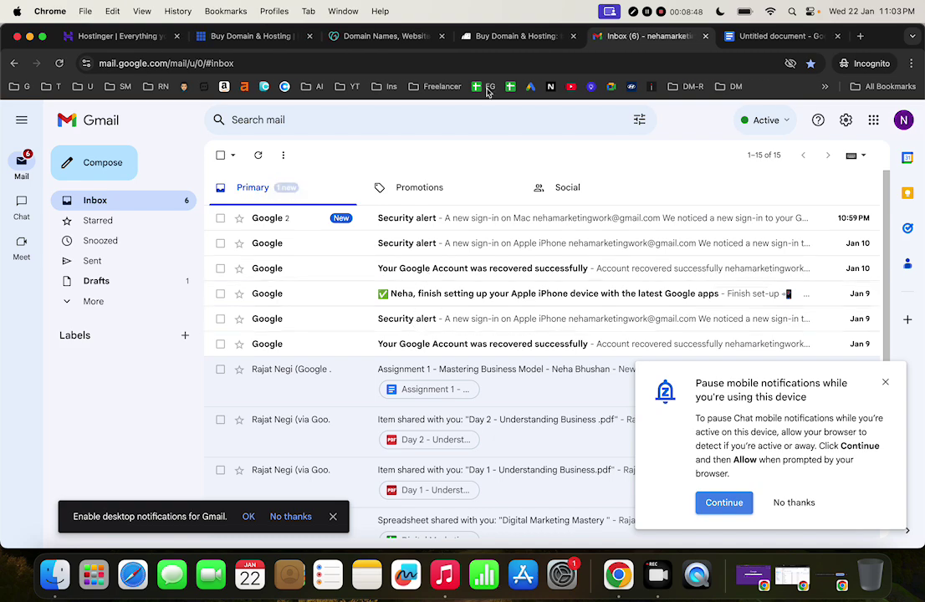
# Browse BigRock's Web Hosting menu and its shared, VPS and dedicated server pricing cards
pyautogui.click(540, 35)
pyautogui.scroll(-4, 445, 466)
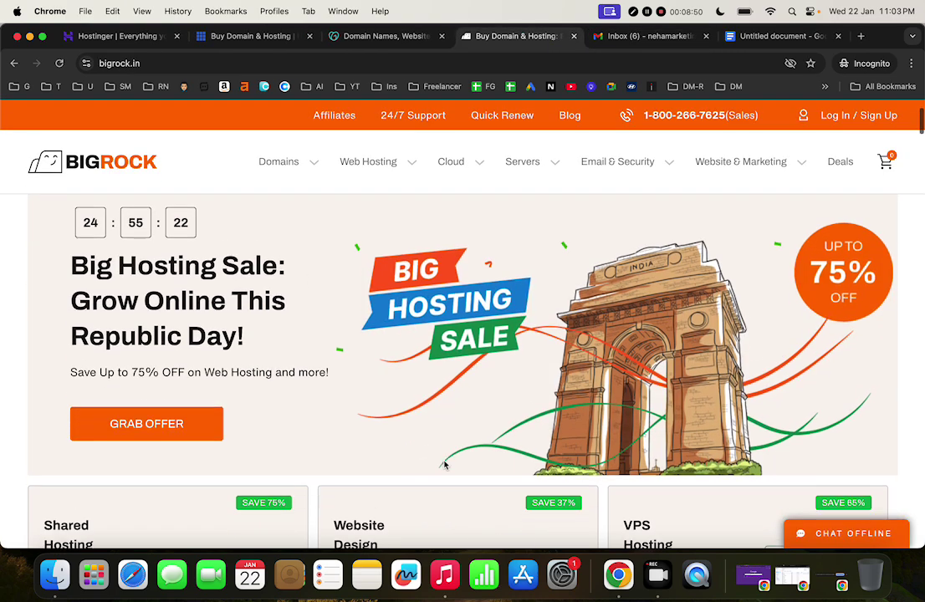
pyautogui.scroll(-5, 445, 466)
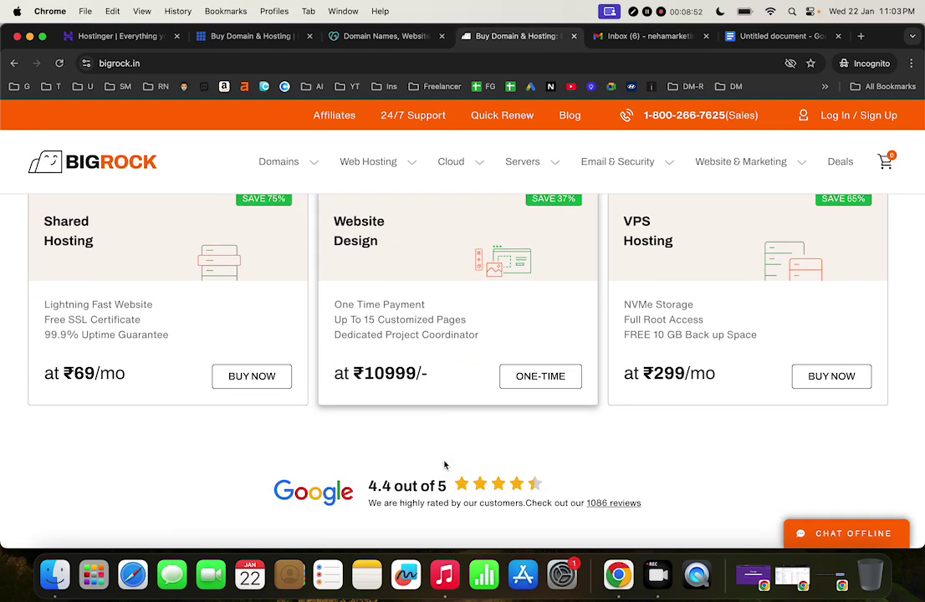
pyautogui.scroll(10, 445, 466)
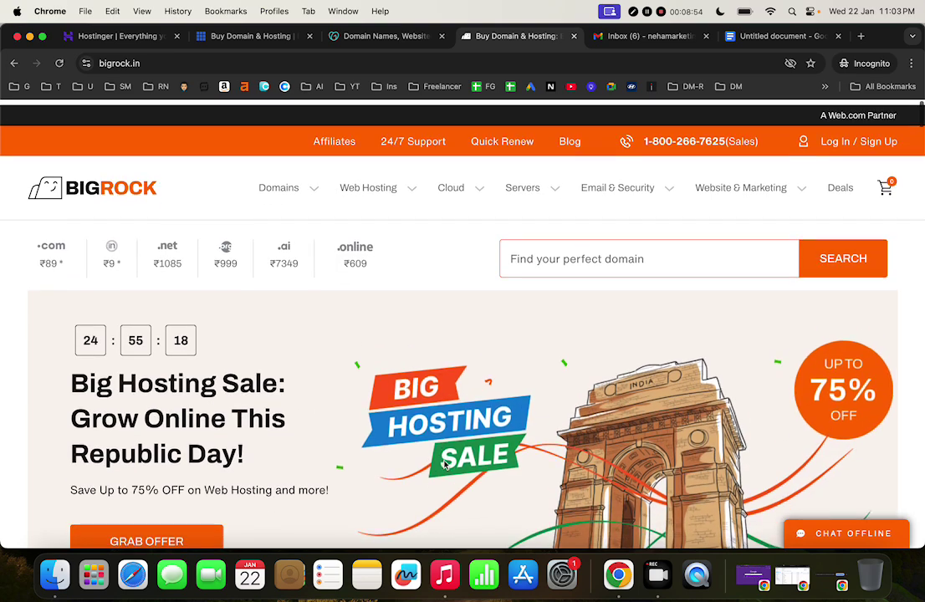
pyautogui.moveTo(371, 190)
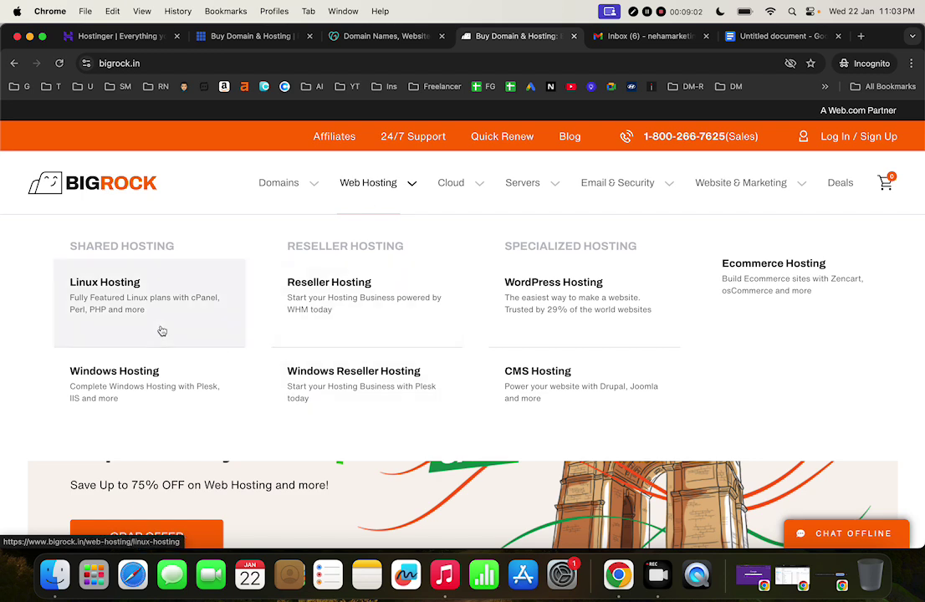
pyautogui.scroll(-5, 163, 331)
pyautogui.scroll(-5, 248, 504)
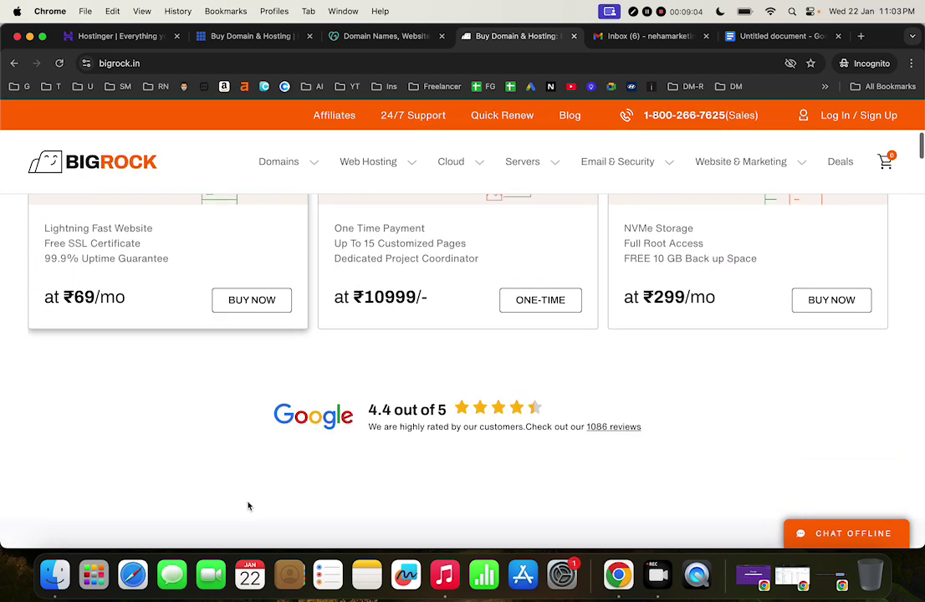
pyautogui.scroll(-10, 248, 506)
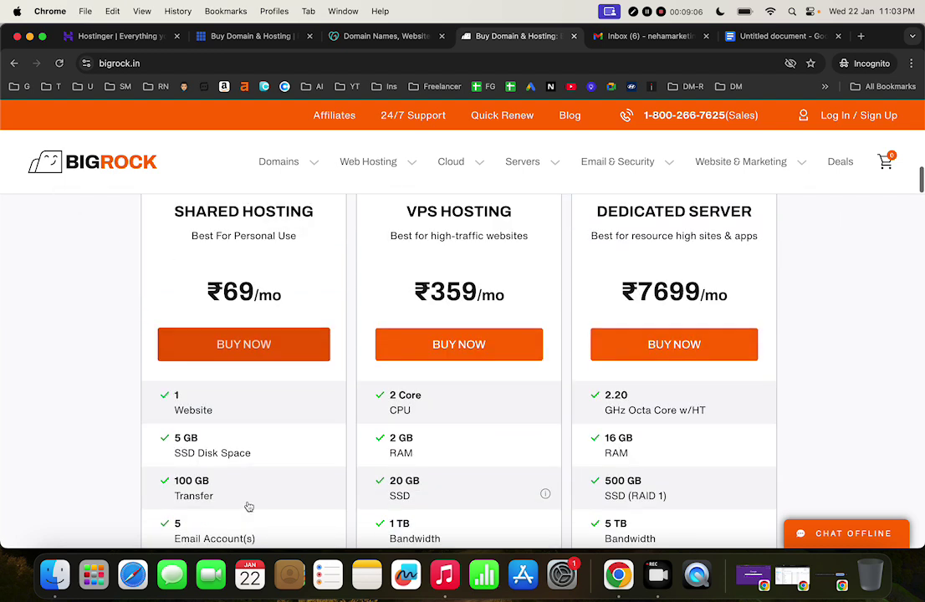
pyautogui.scroll(-3, 248, 506)
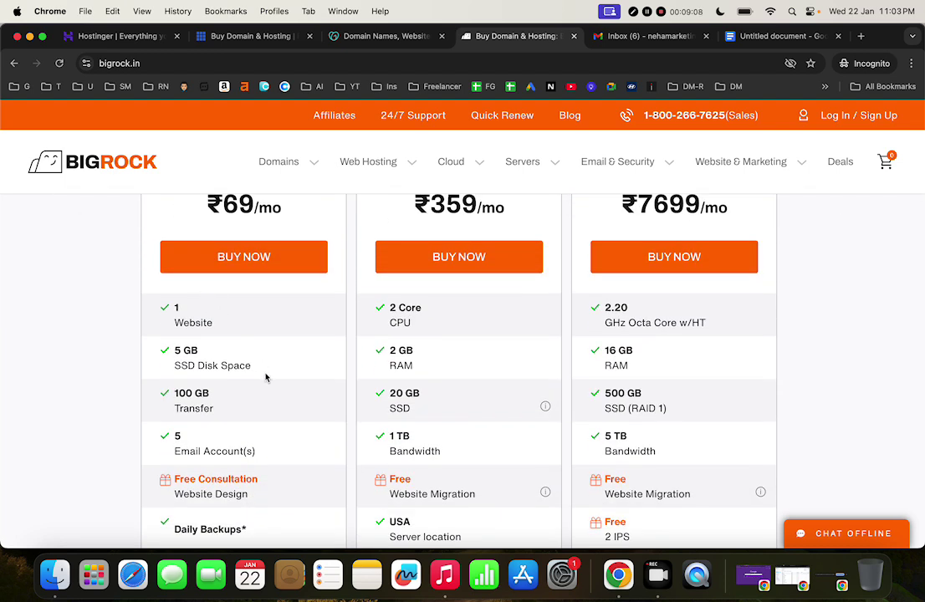
pyautogui.scroll(5, 266, 378)
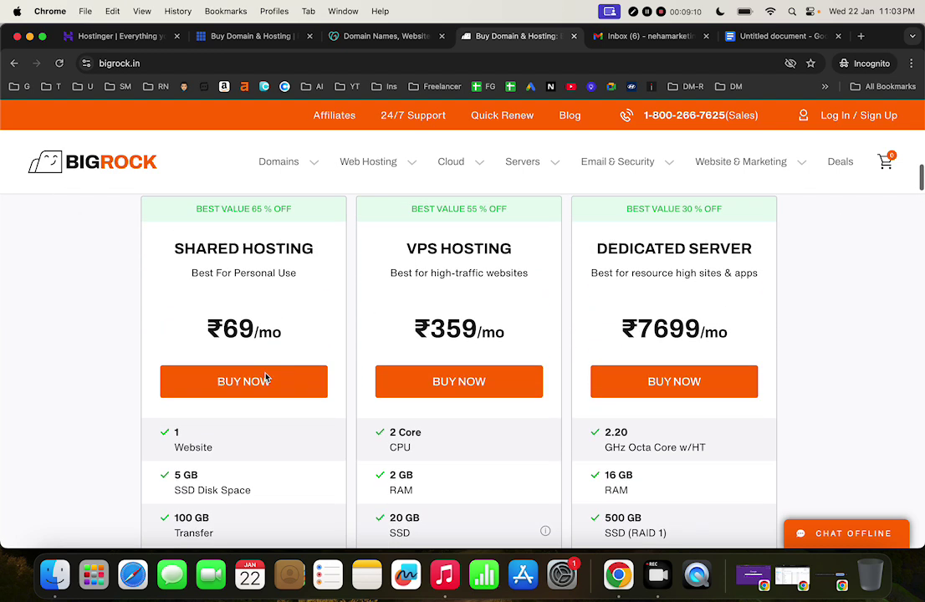
pyautogui.scroll(-1, 261, 337)
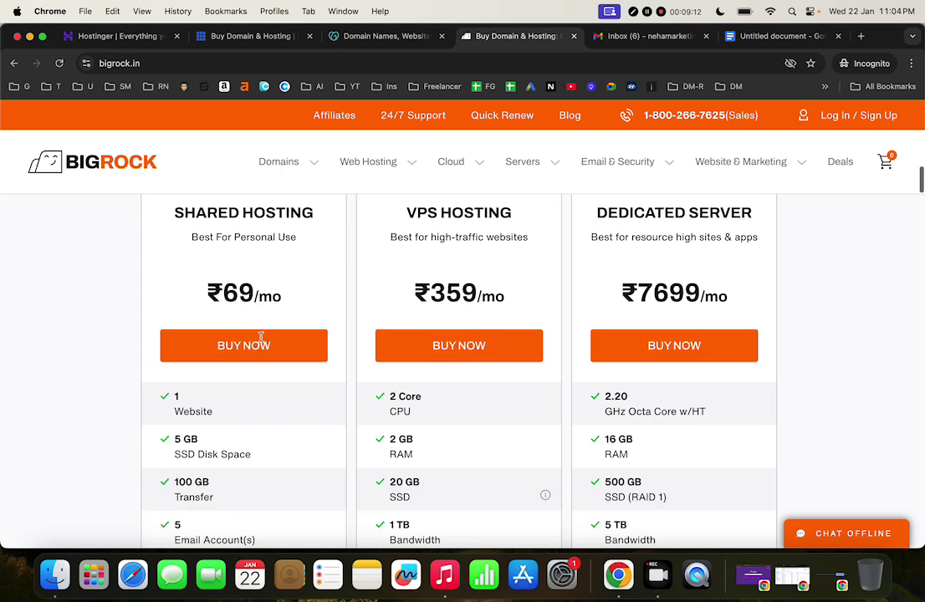
pyautogui.scroll(-1, 259, 339)
pyautogui.scroll(-2, 236, 386)
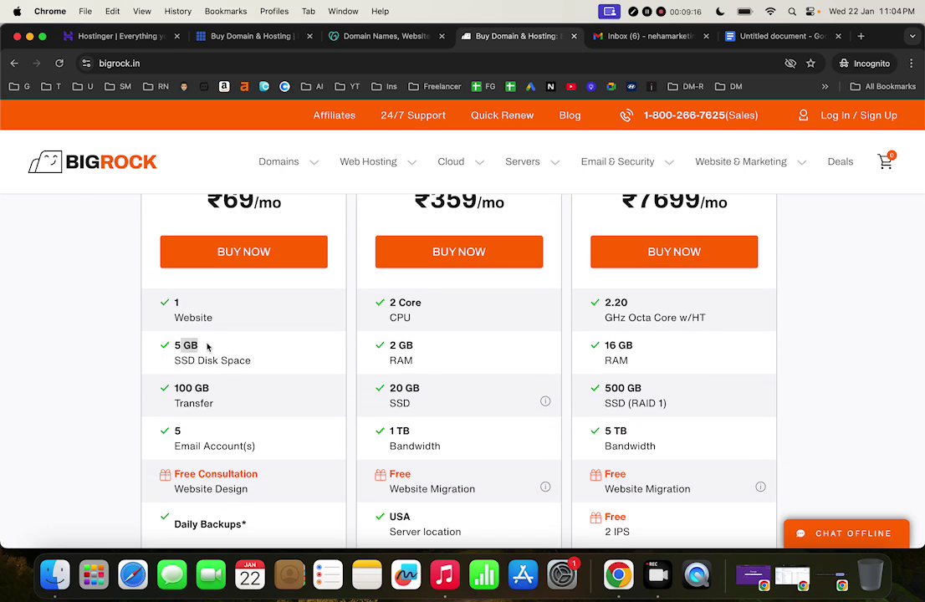
pyautogui.scroll(-2, 244, 360)
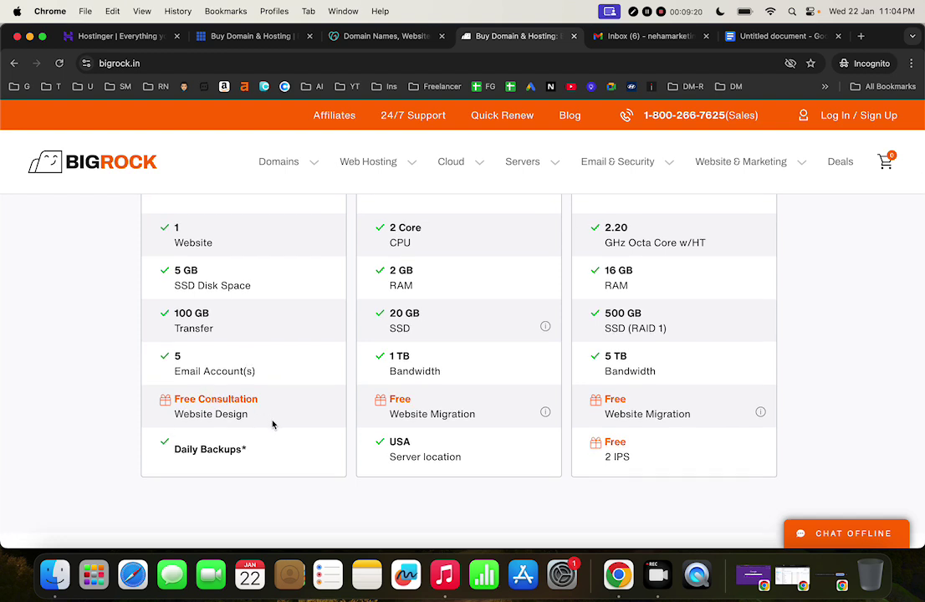
pyautogui.scroll(2, 273, 426)
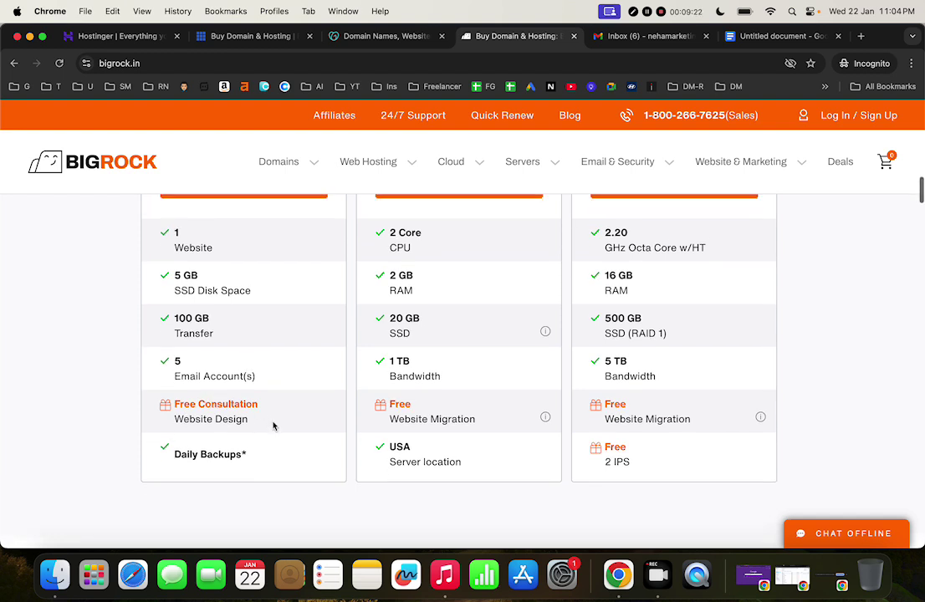
pyautogui.scroll(5, 226, 448)
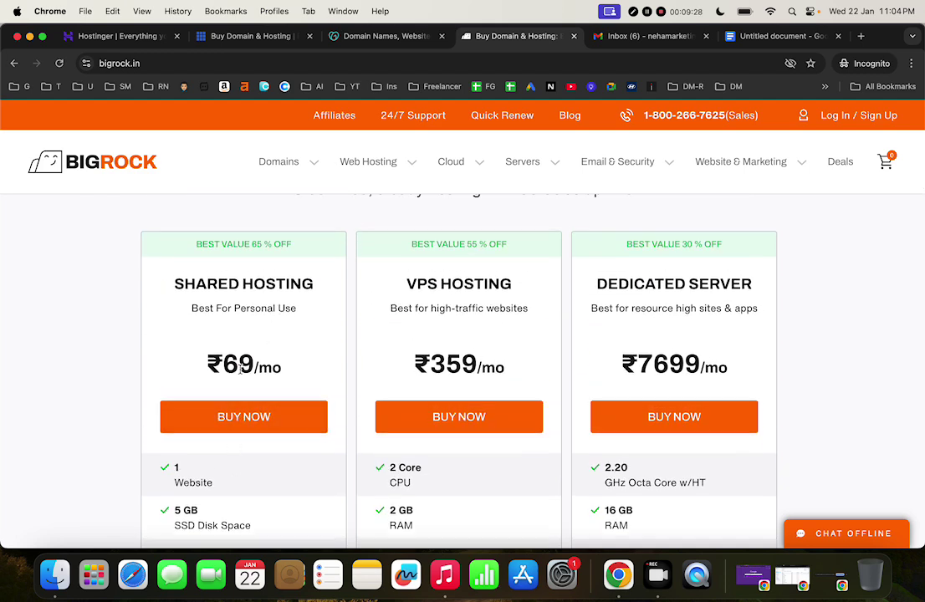
pyautogui.scroll(-4, 242, 369)
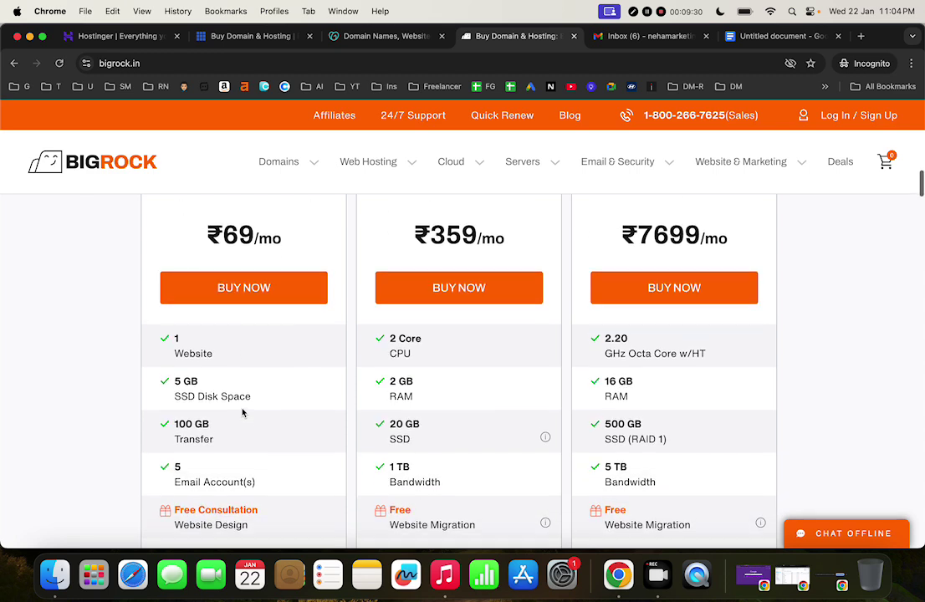
pyautogui.scroll(-2, 243, 410)
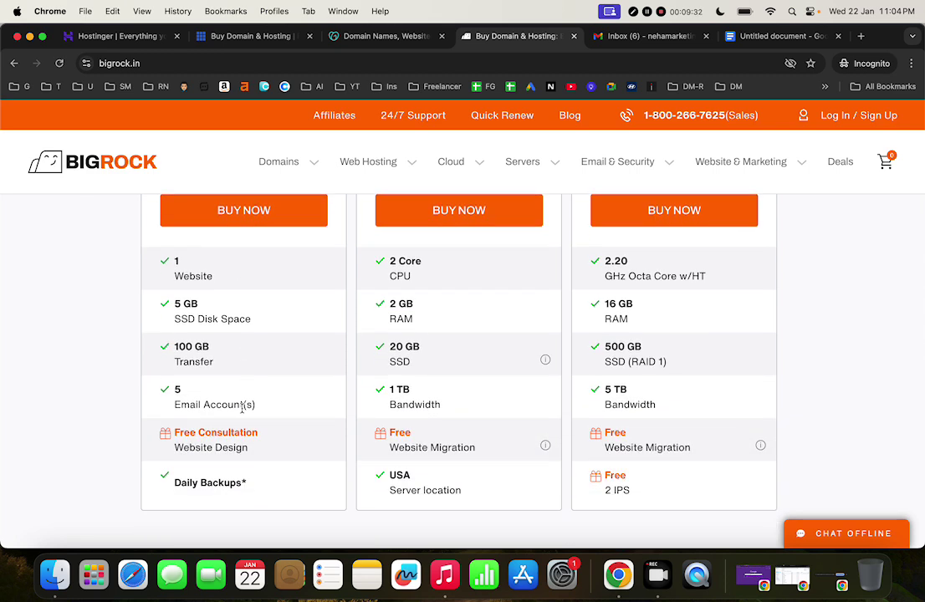
pyautogui.scroll(6, 452, 433)
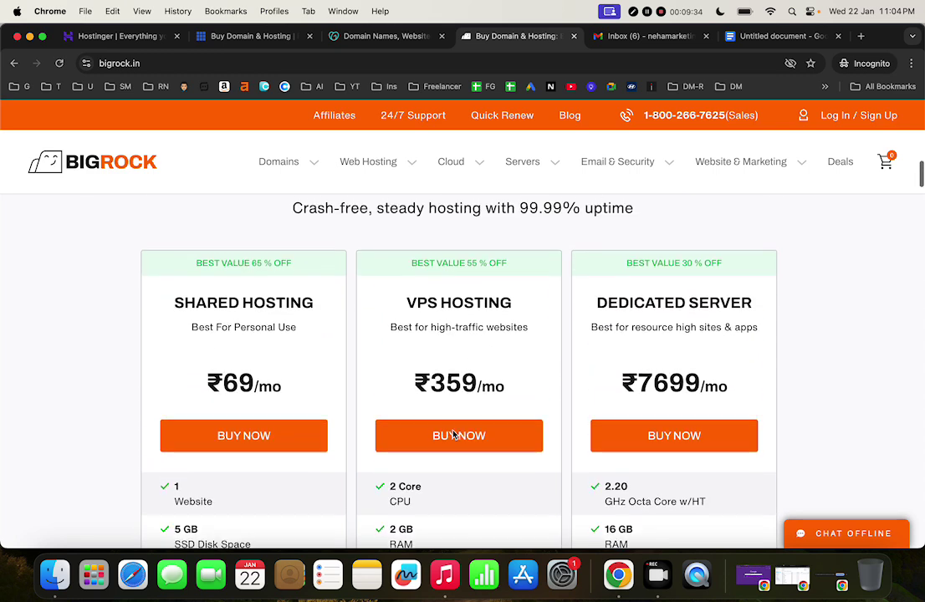
pyautogui.scroll(20, 453, 434)
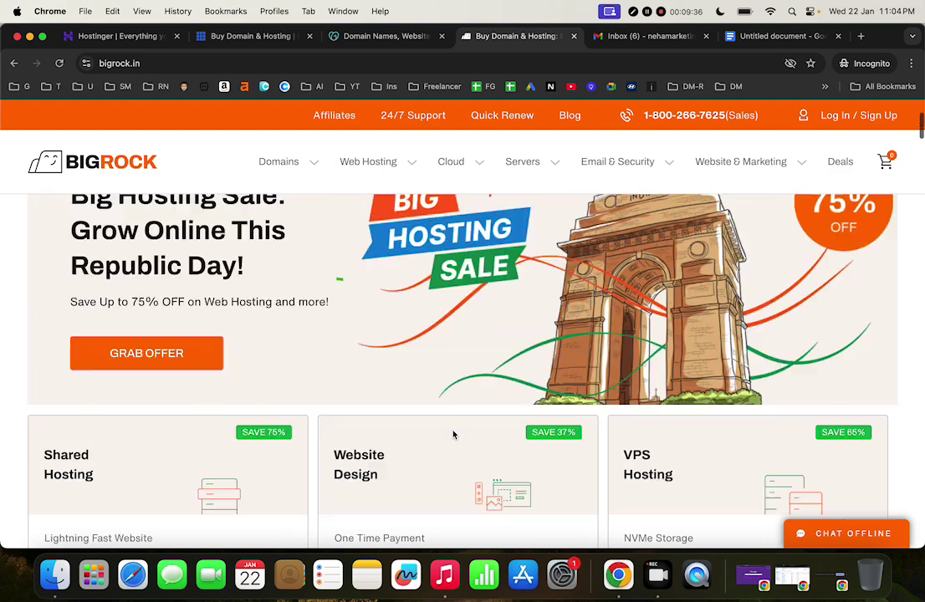
pyautogui.scroll(5, 453, 434)
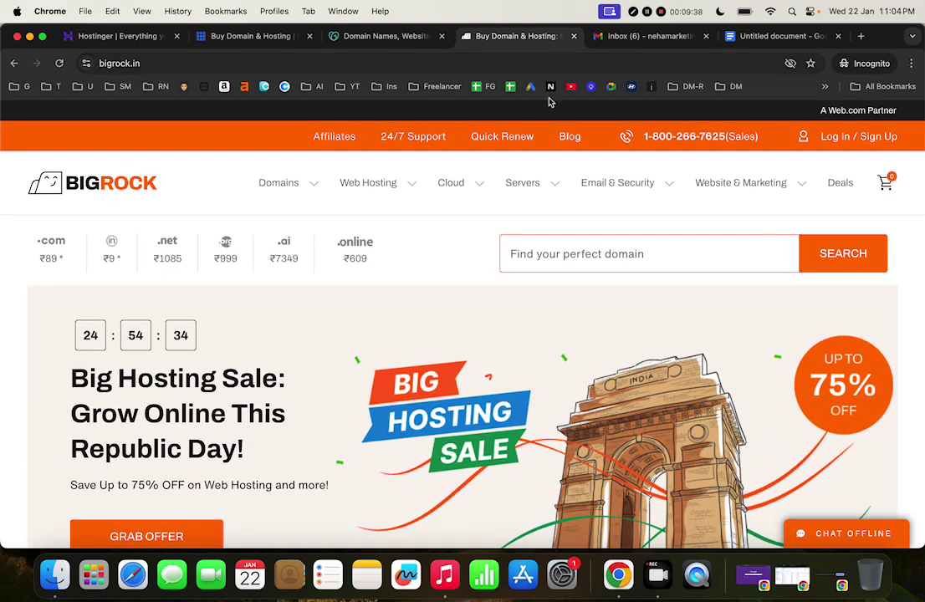
pyautogui.scroll(-2, 400, 411)
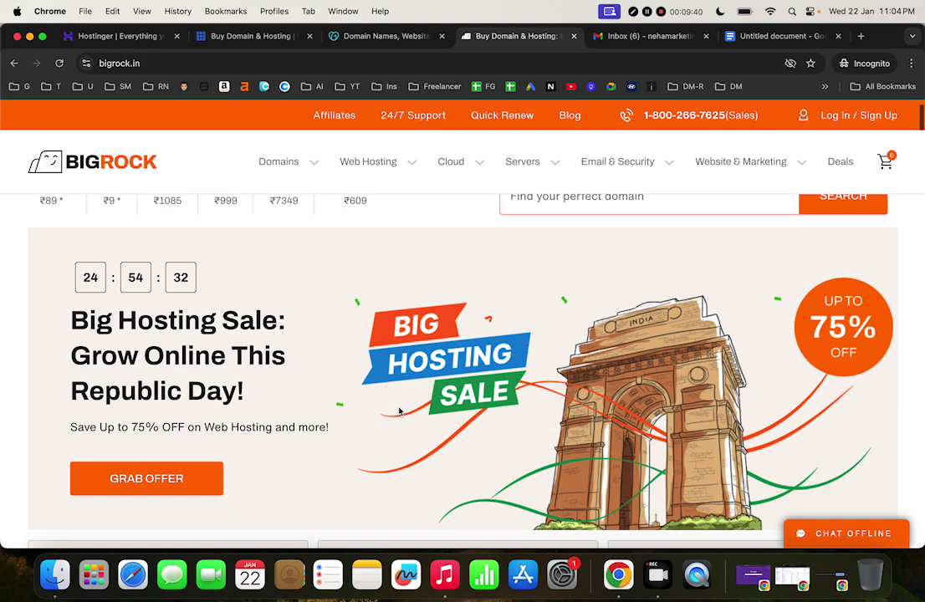
pyautogui.scroll(2, 577, 270)
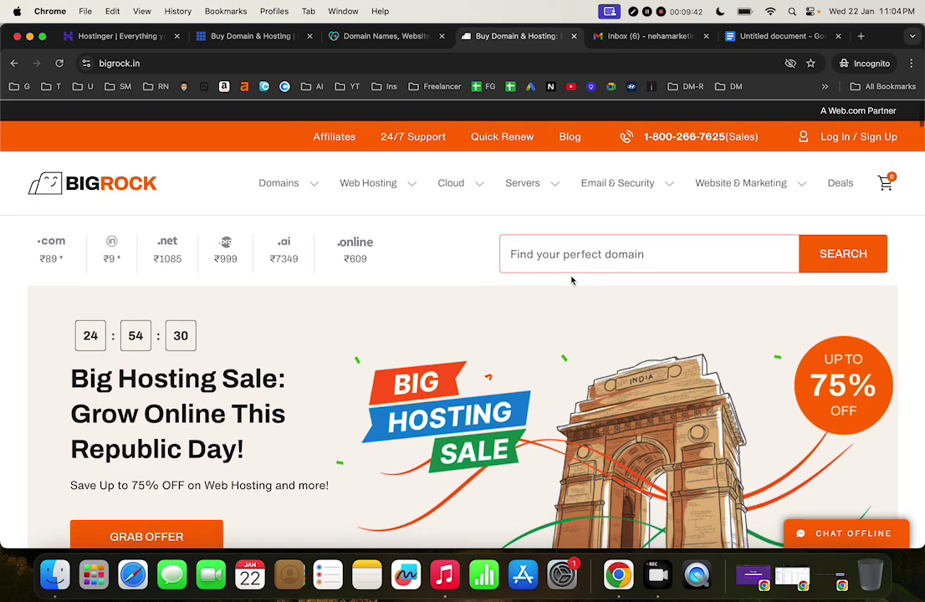
# Search BigRock for nehamarketing.com, which comes back unavailable
pyautogui.click(601, 260)
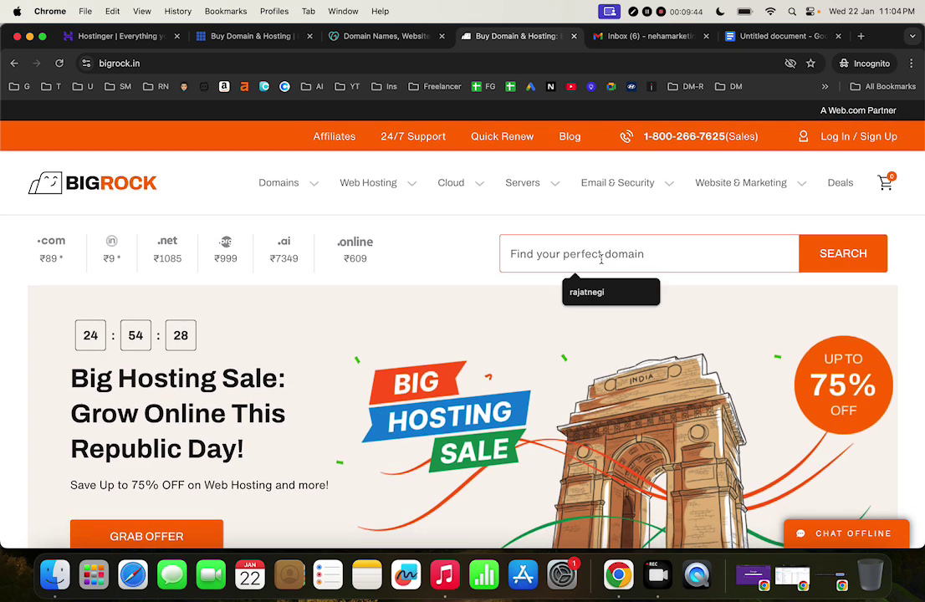
pyautogui.write('neha')
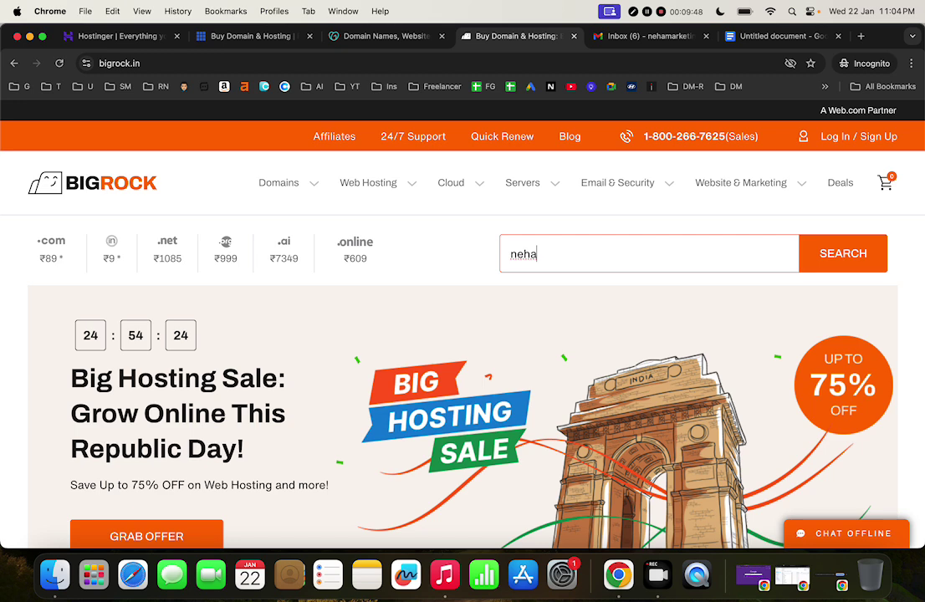
pyautogui.write('marketing.com')
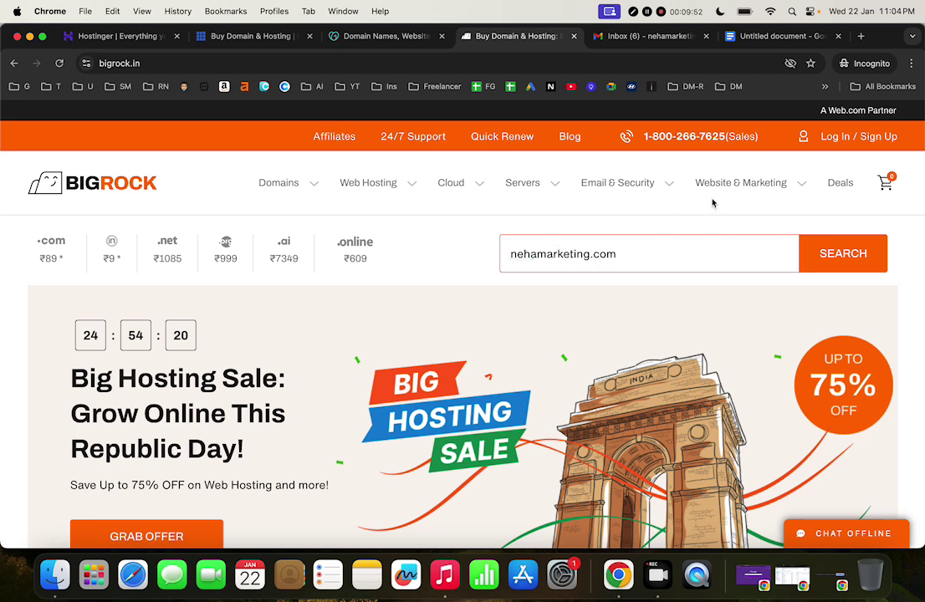
pyautogui.click(839, 255)
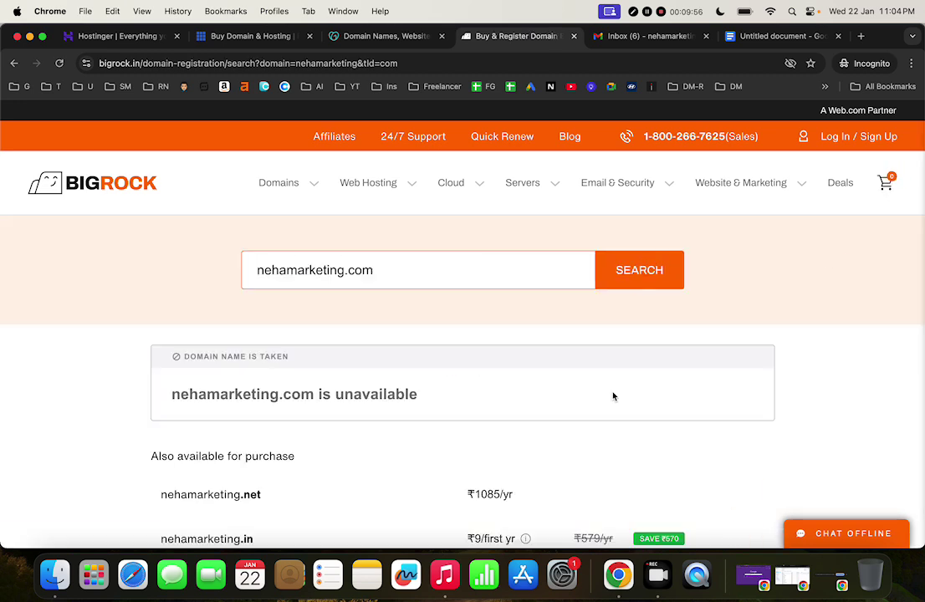
pyautogui.scroll(-2, 613, 397)
pyautogui.scroll(-2, 613, 397)
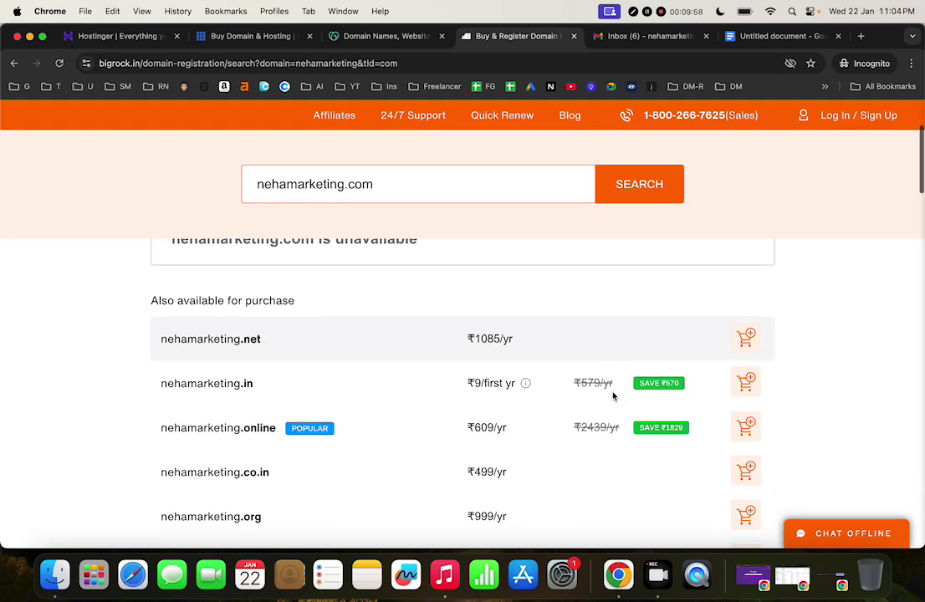
pyautogui.scroll(2, 613, 396)
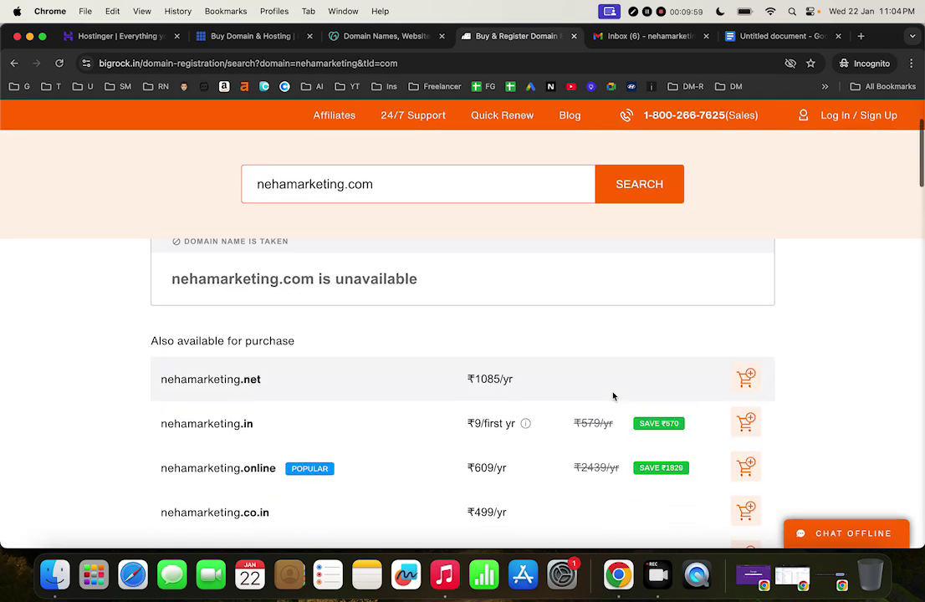
# Search for nehamarketingworks.com instead, found available at ₹89 for the first year
pyautogui.click(351, 184)
pyautogui.write('workds')
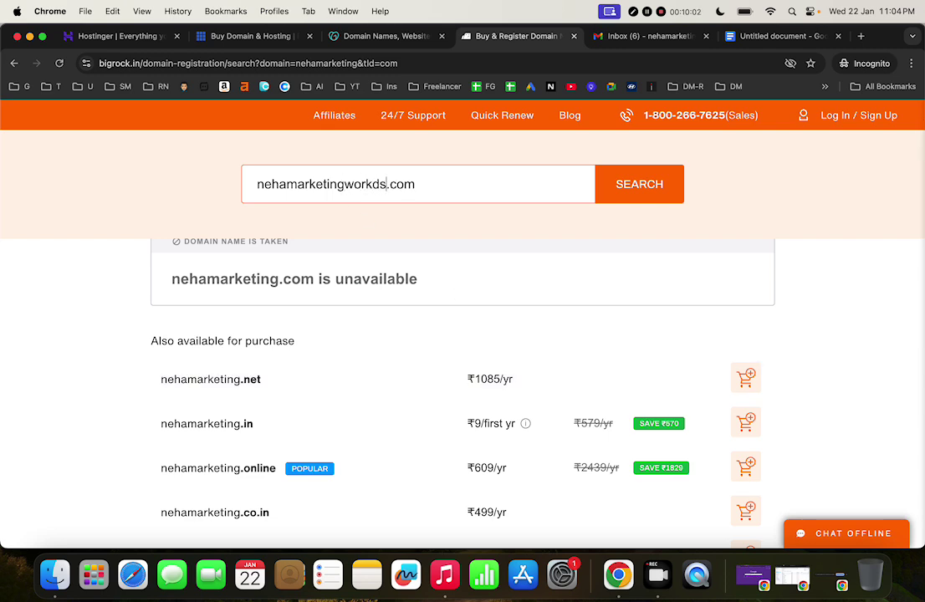
pyautogui.press('BackSpace')
pyautogui.press('BackSpace')
pyautogui.write('s')
pyautogui.press('Return')
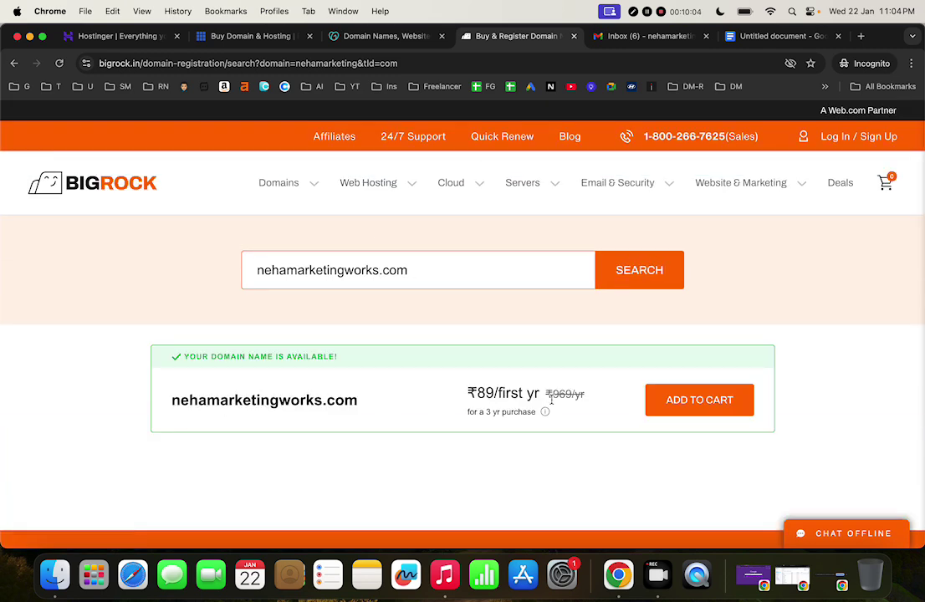
# Add nehamarketingworks.com to the cart with a 1-year registration
pyautogui.click(713, 400)
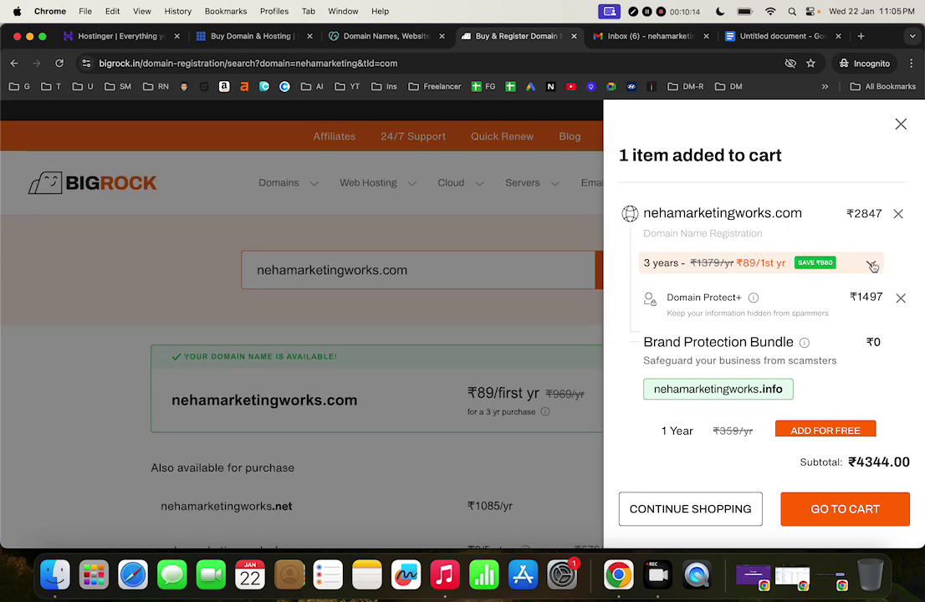
pyautogui.click(872, 266)
pyautogui.click(729, 271)
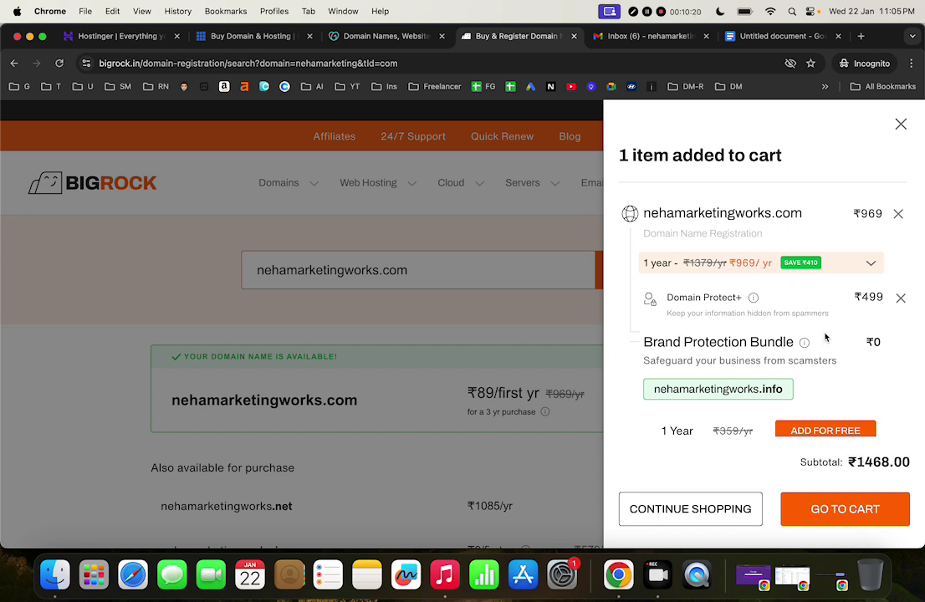
pyautogui.scroll(-2, 827, 343)
pyautogui.scroll(3, 828, 343)
pyautogui.scroll(-1, 757, 301)
pyautogui.scroll(1, 761, 324)
pyautogui.click(899, 124)
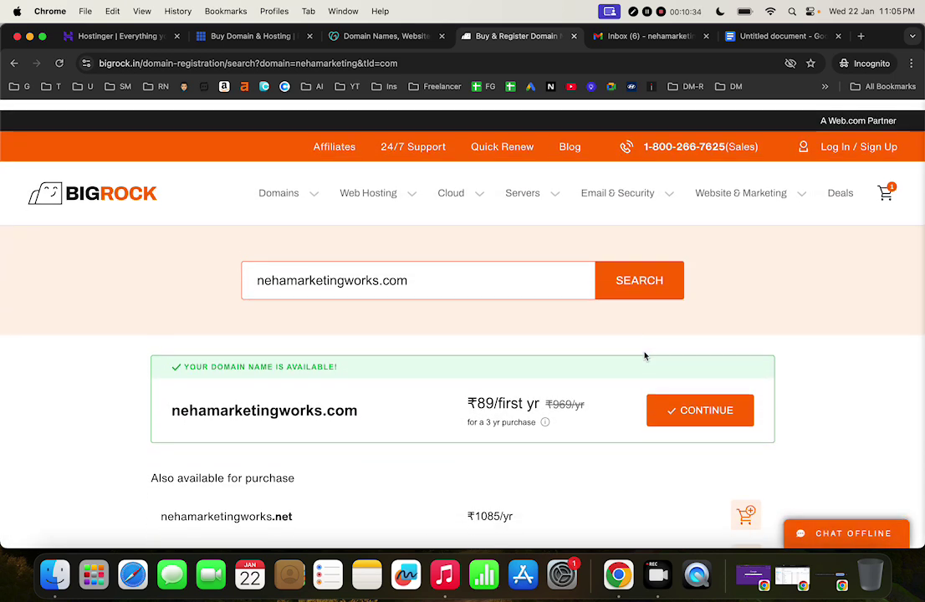
# Note the ₹89 first-year price and review the cart's ₹1468.00 subtotal
pyautogui.moveTo(471, 393); pyautogui.dragTo(496, 393)
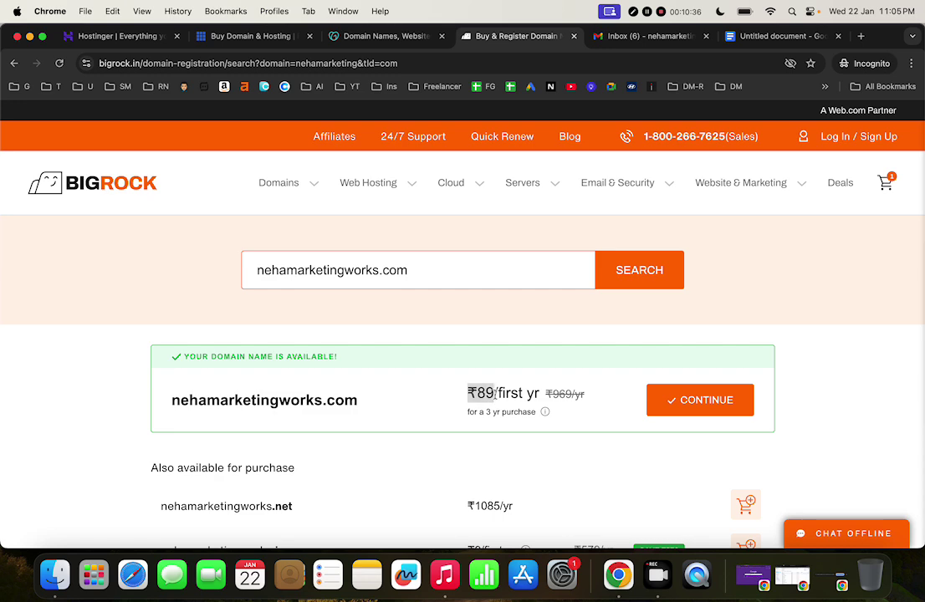
pyautogui.scroll(-3, 500, 394)
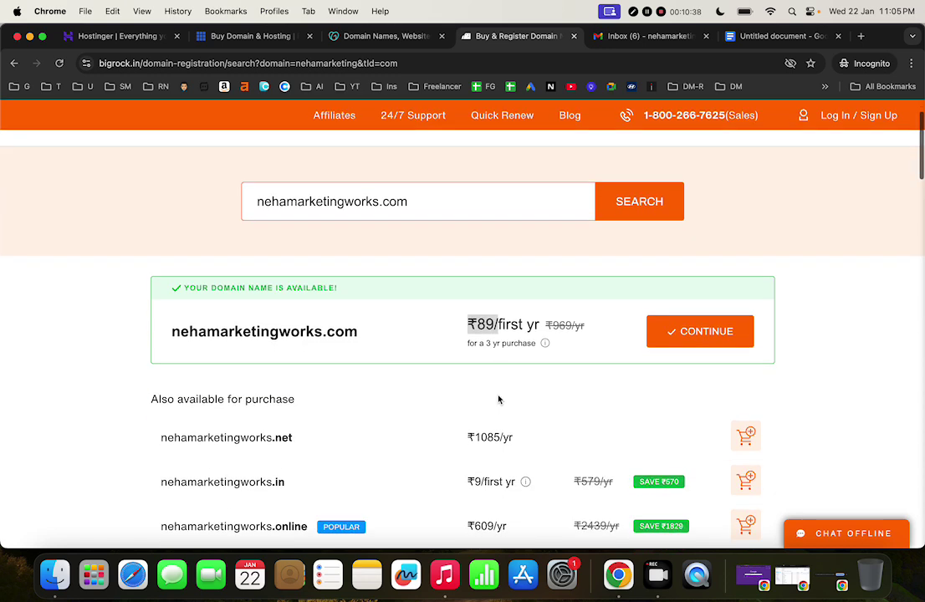
pyautogui.scroll(-2, 498, 399)
pyautogui.scroll(4, 499, 400)
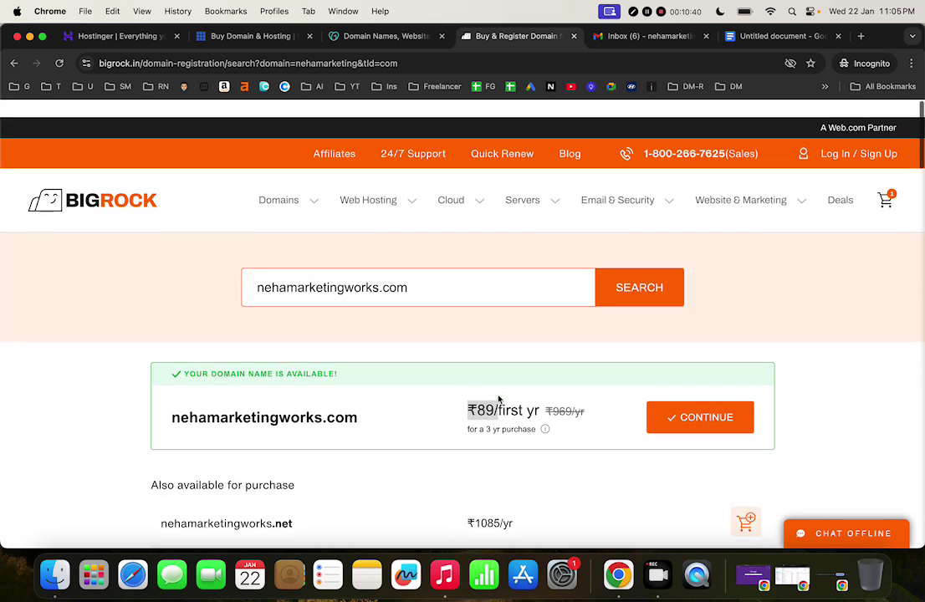
pyautogui.click(889, 183)
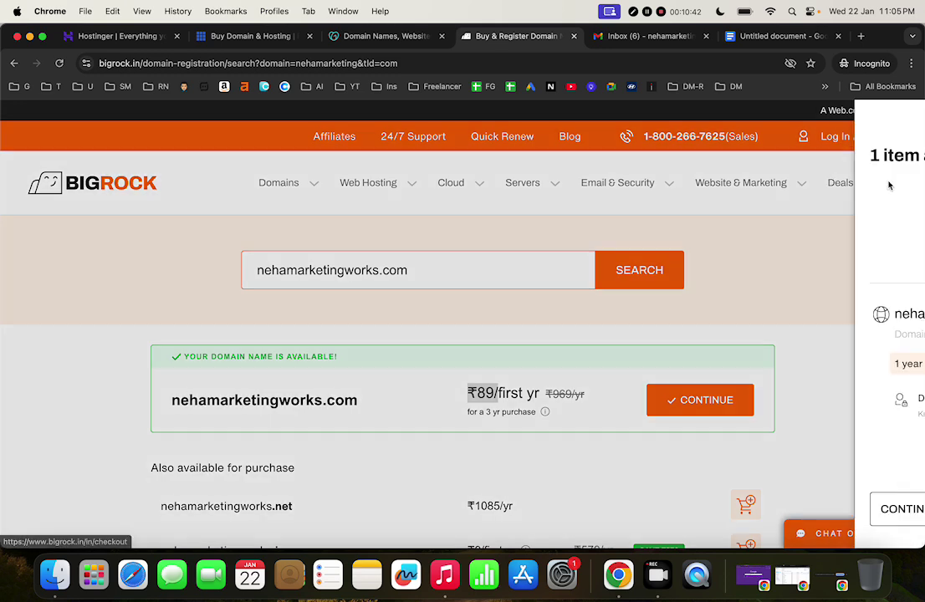
pyautogui.scroll(-3, 774, 402)
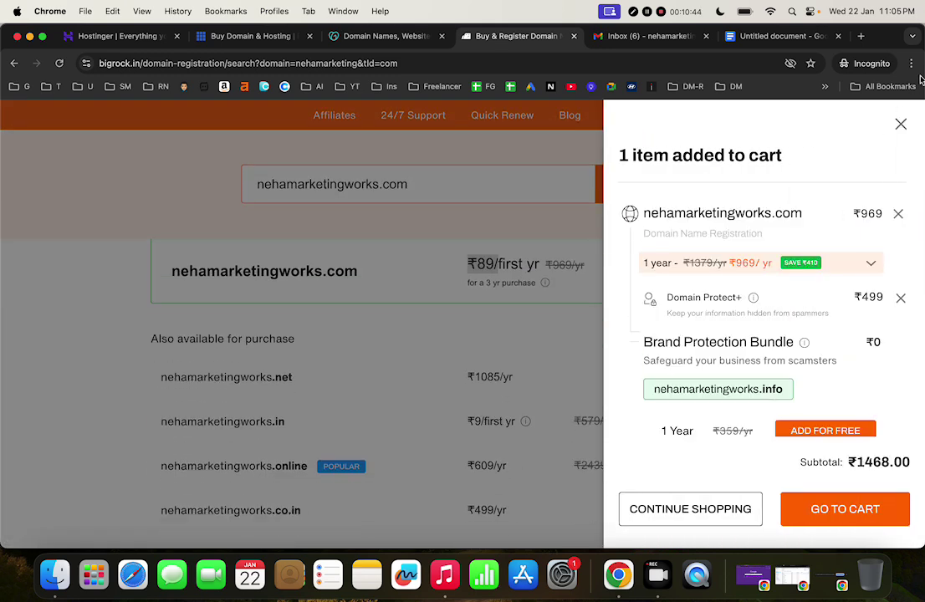
pyautogui.click(901, 125)
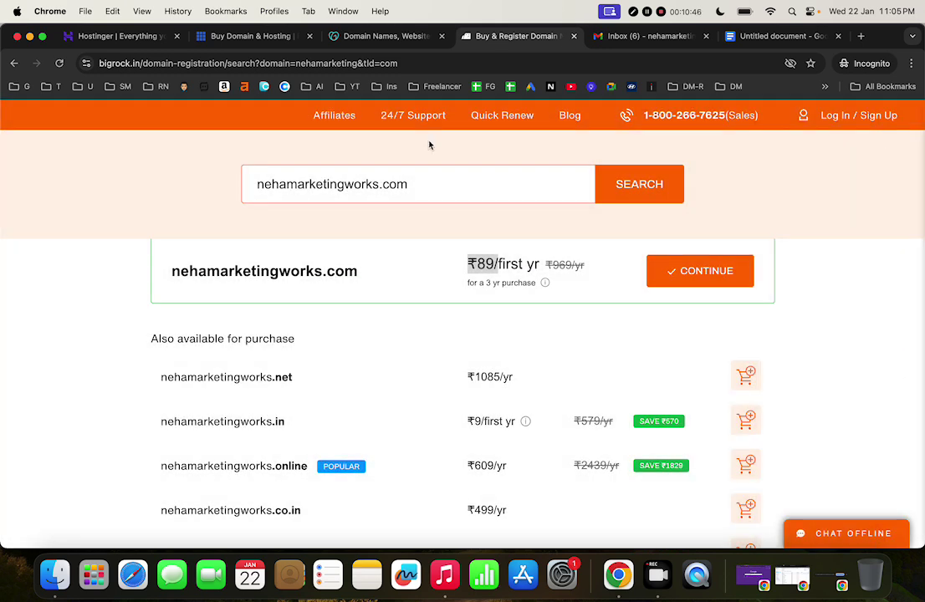
# Open BigRock's CMS Hosting page from the Web Hosting menu and scan it
pyautogui.scroll(3, 330, 115)
pyautogui.moveTo(275, 186)
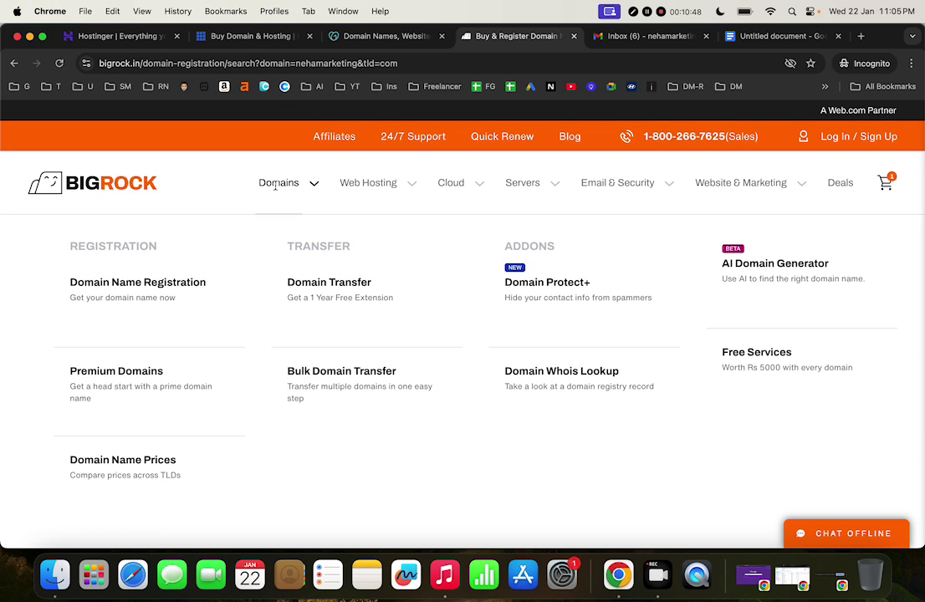
pyautogui.moveTo(353, 186)
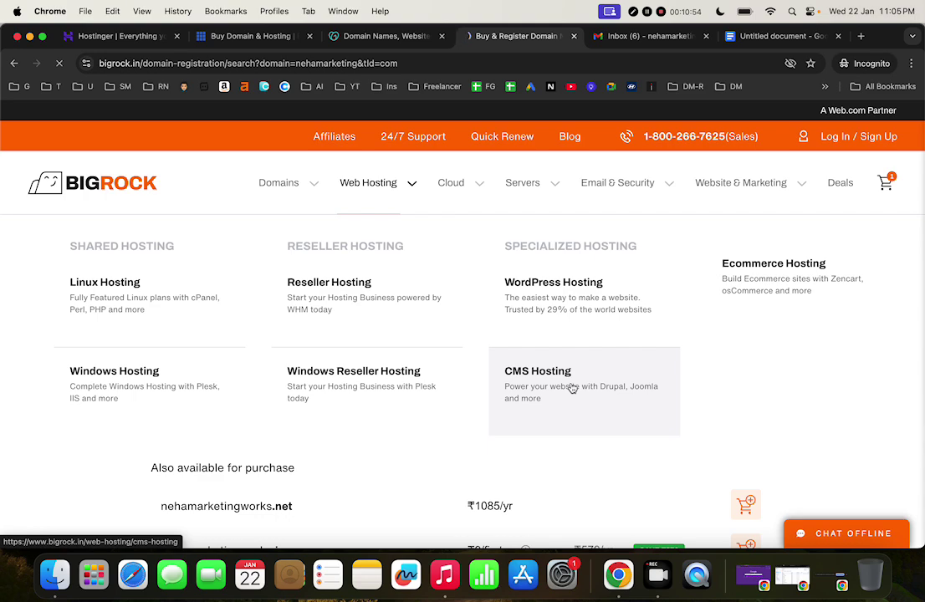
pyautogui.click(572, 389)
pyautogui.scroll(-5, 495, 378)
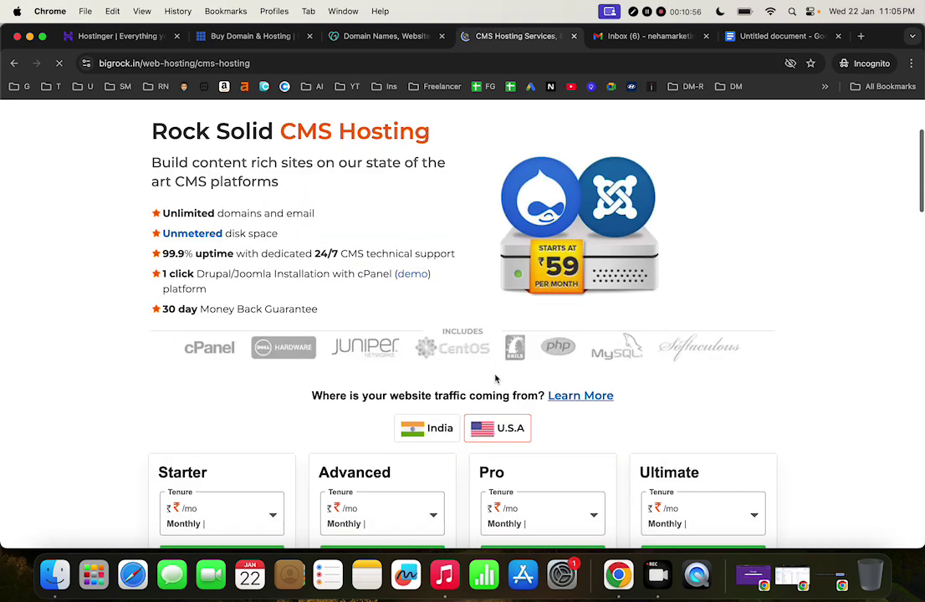
pyautogui.scroll(-5, 496, 379)
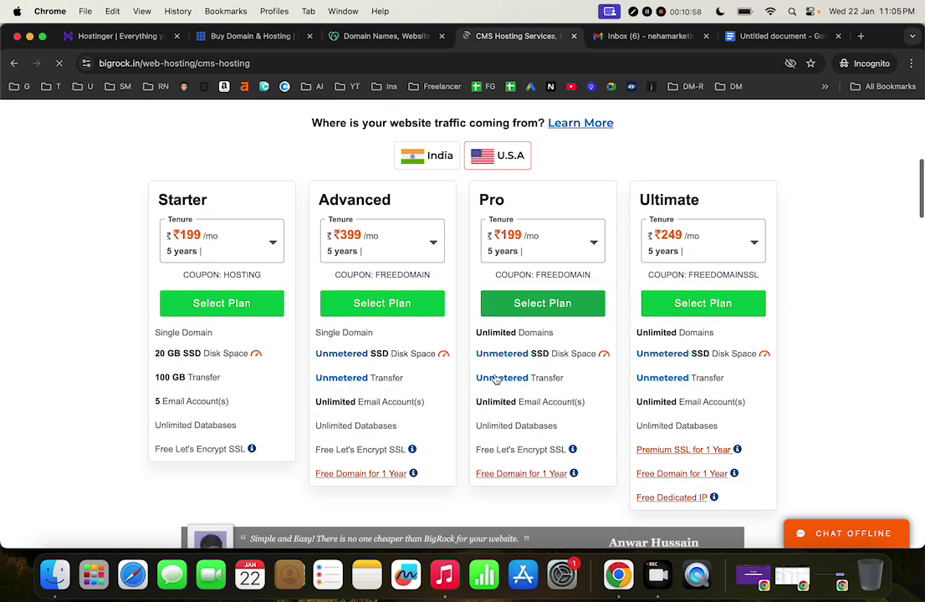
pyautogui.scroll(6, 495, 378)
# Review the Windows Shared Hosting plans, Essential at ₹109/mo to Pro at ₹599/mo
pyautogui.click(266, 235)
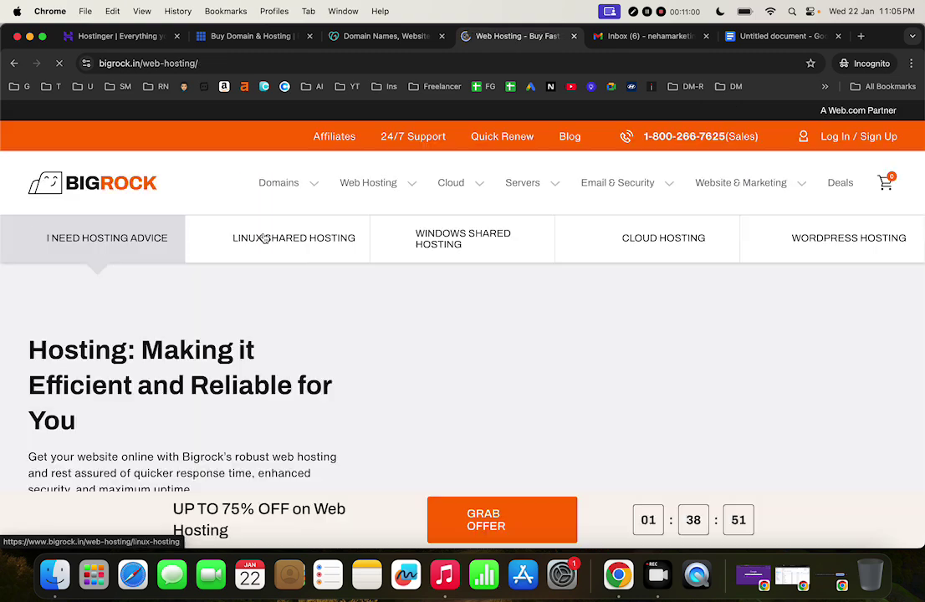
pyautogui.click(451, 251)
pyautogui.scroll(-3, 390, 415)
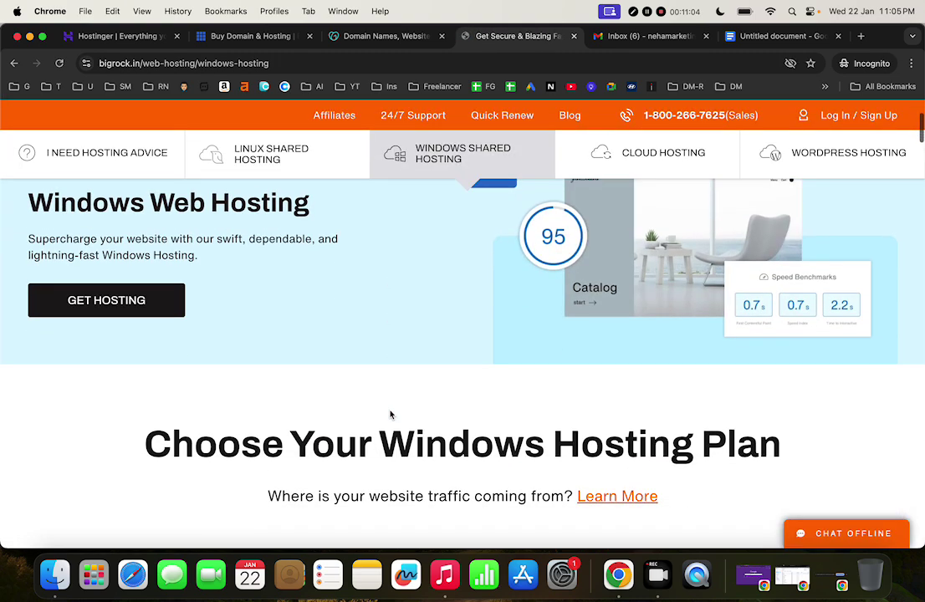
pyautogui.scroll(-5, 390, 415)
pyautogui.scroll(1, 390, 415)
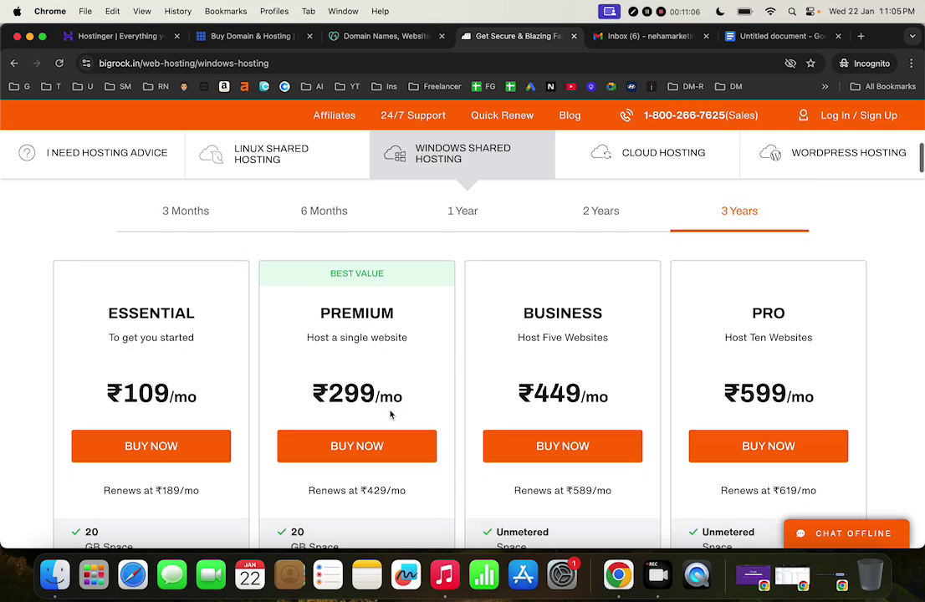
pyautogui.scroll(-5, 390, 415)
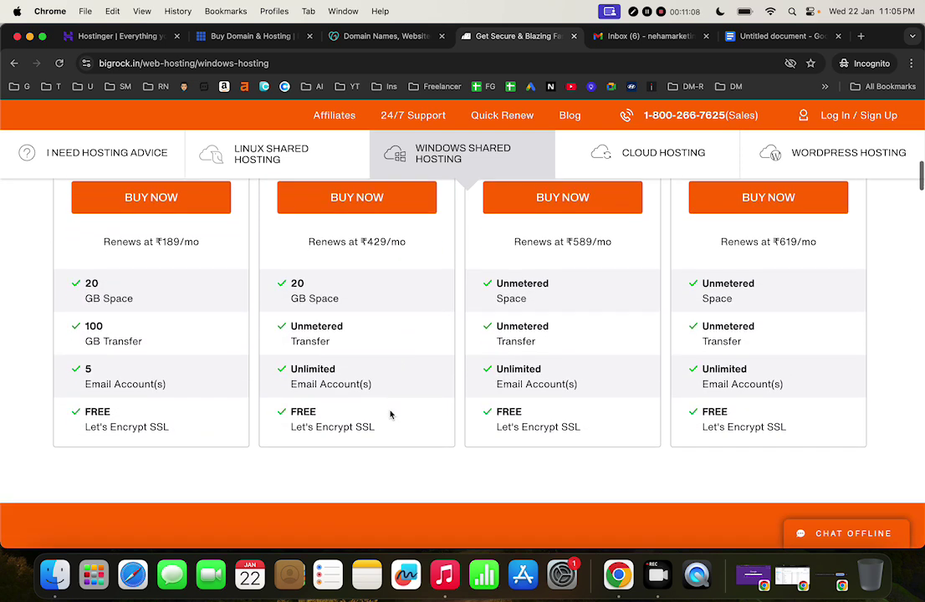
pyautogui.scroll(2, 390, 415)
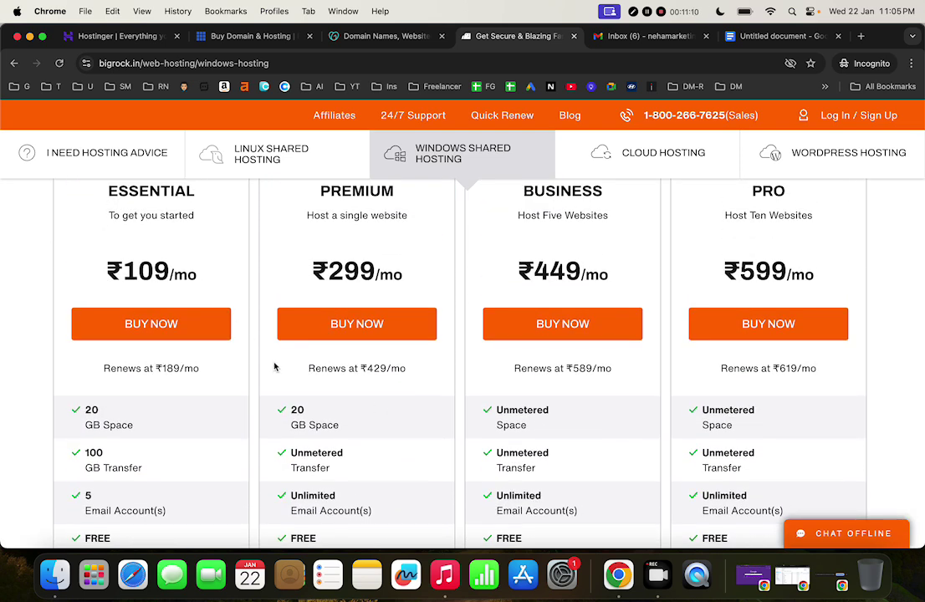
pyautogui.scroll(-2, 413, 415)
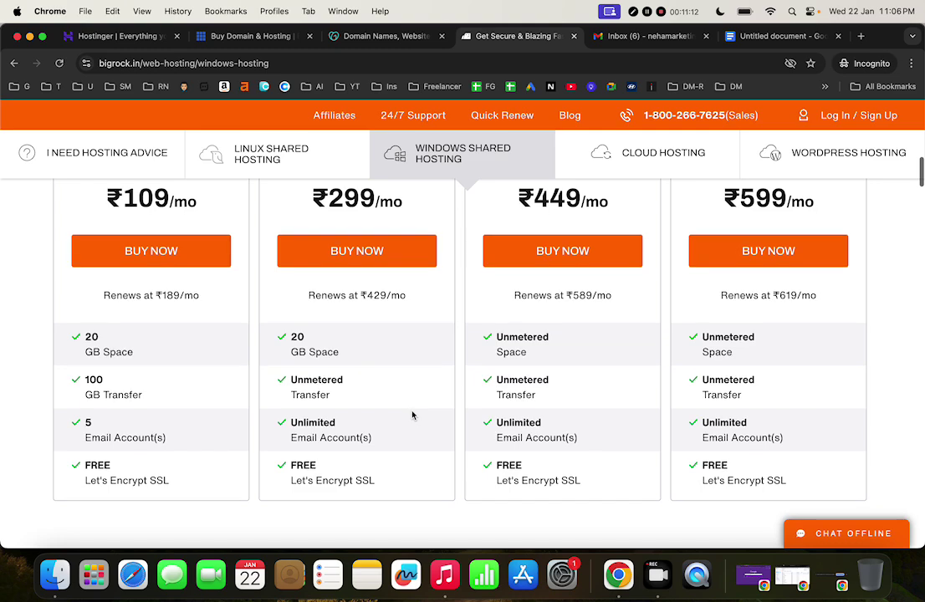
pyautogui.scroll(2, 168, 301)
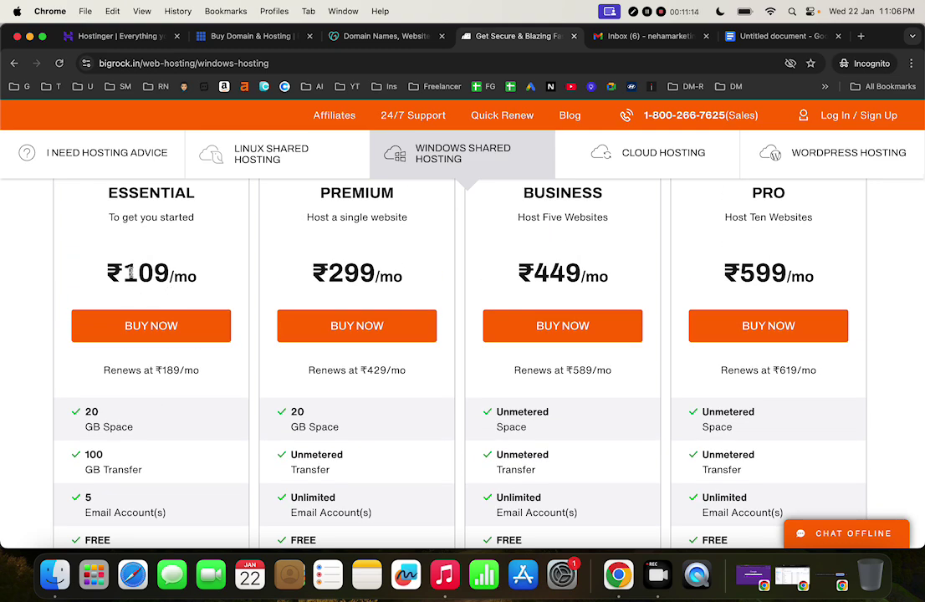
pyautogui.scroll(-4, 190, 403)
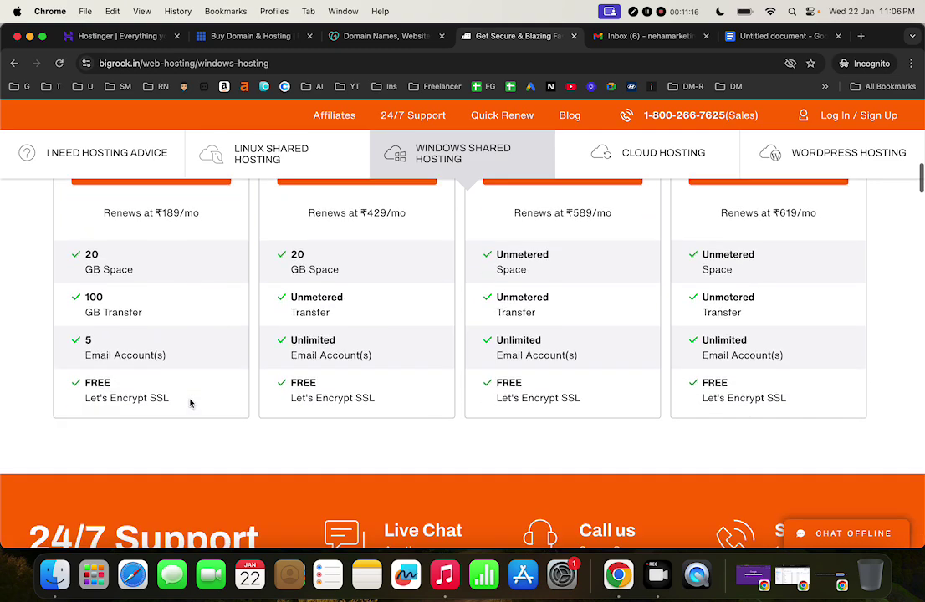
pyautogui.scroll(10, 190, 404)
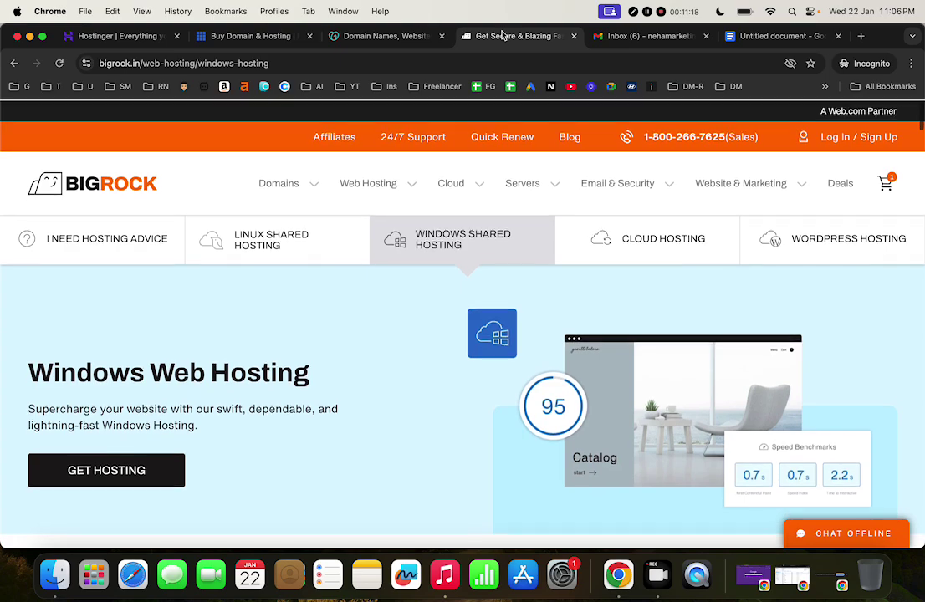
# Close BigRock and open GoDaddy's Web Hosting page
pyautogui.click(574, 37)
pyautogui.click(385, 39)
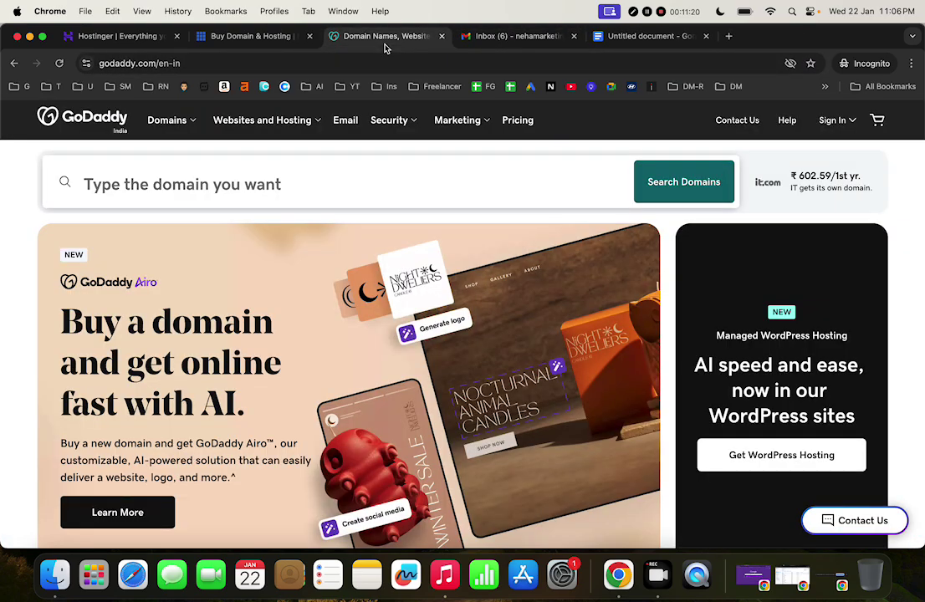
pyautogui.scroll(-10, 505, 349)
pyautogui.scroll(10, 502, 351)
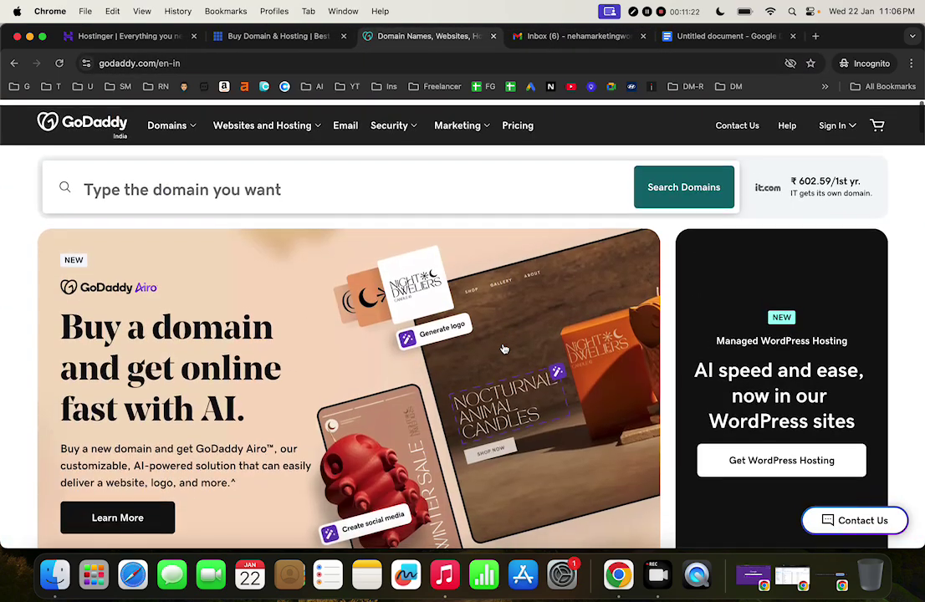
pyautogui.click(269, 126)
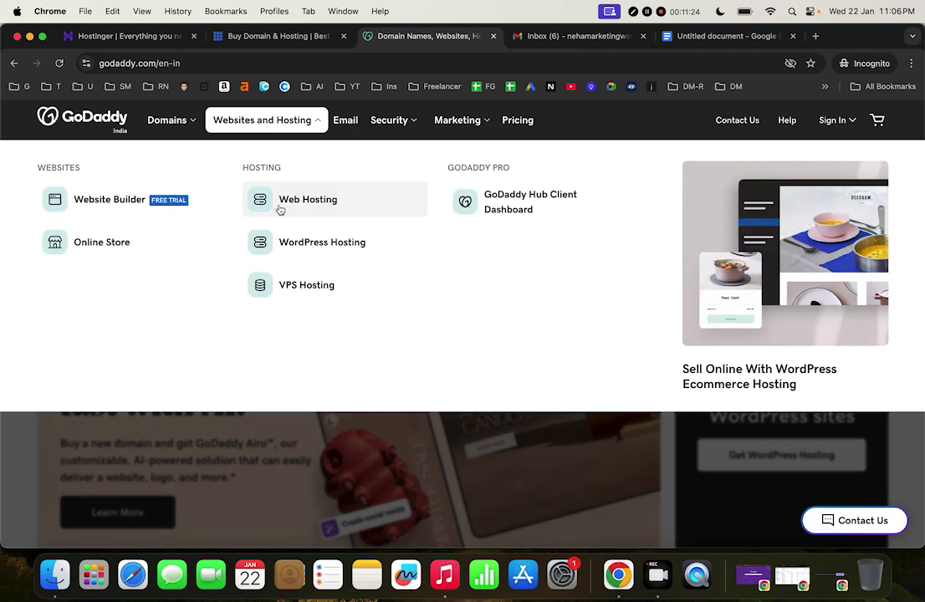
pyautogui.click(324, 202)
# Scroll through GoDaddy's plans, from Starter at ₹89/mo to Deluxe at ₹329/mo
pyautogui.scroll(-5, 405, 384)
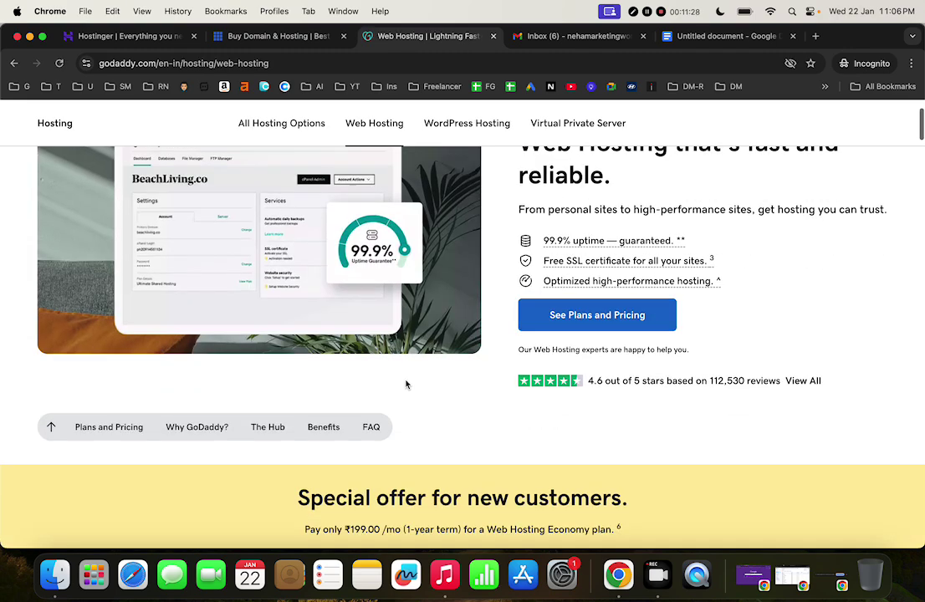
pyautogui.scroll(-5, 405, 384)
pyautogui.scroll(1, 406, 384)
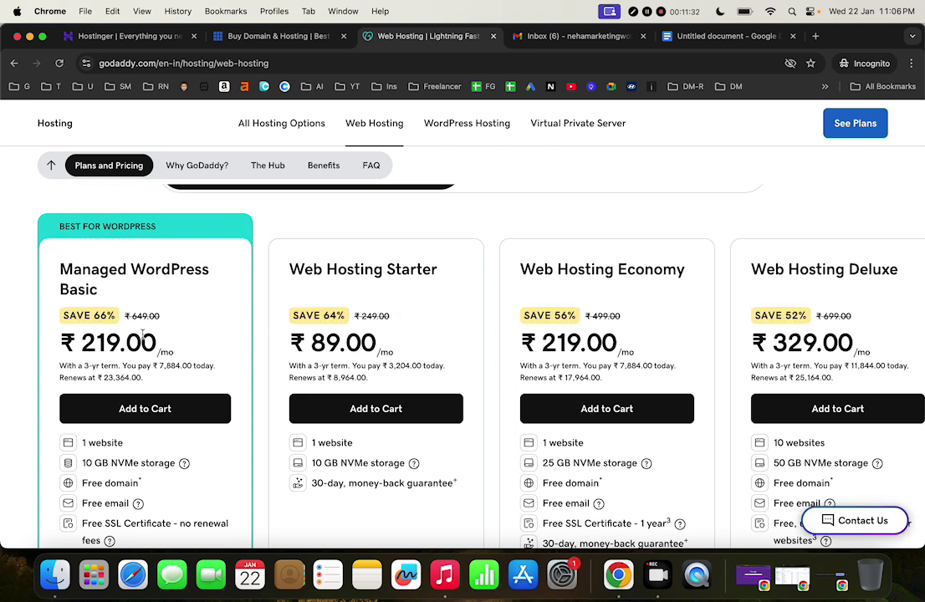
pyautogui.scroll(-3, 151, 337)
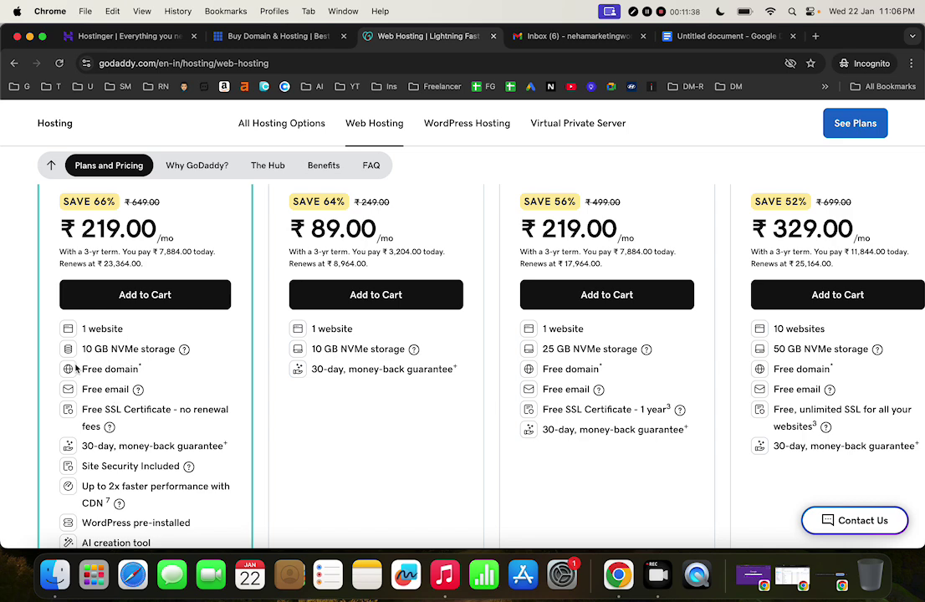
pyautogui.scroll(-5, 76, 369)
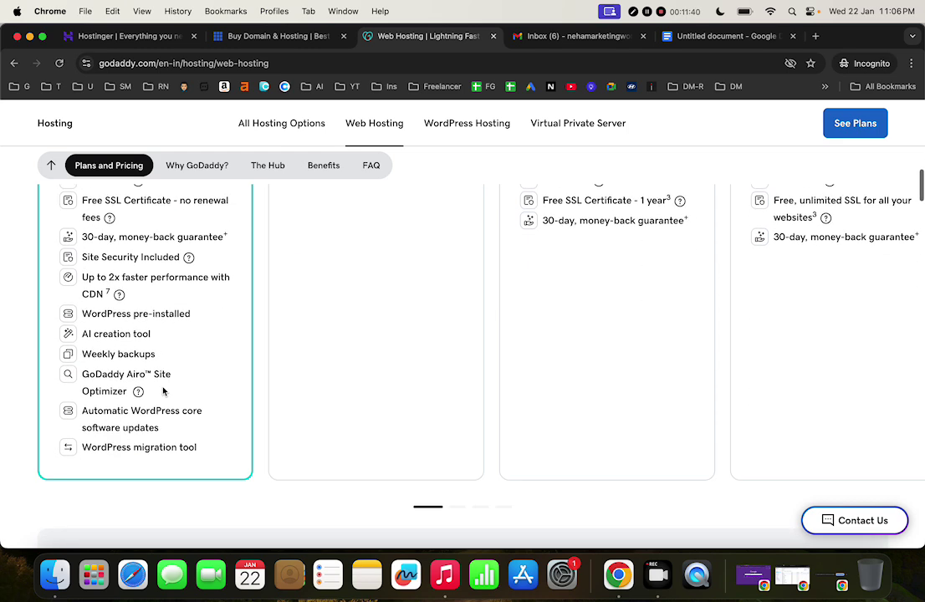
pyautogui.scroll(10, 192, 390)
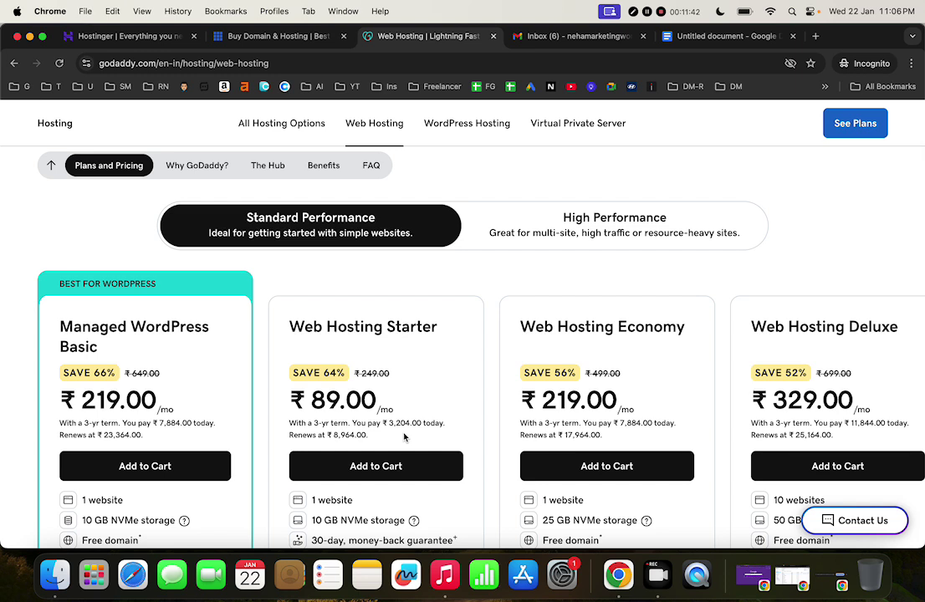
pyautogui.scroll(-3, 404, 436)
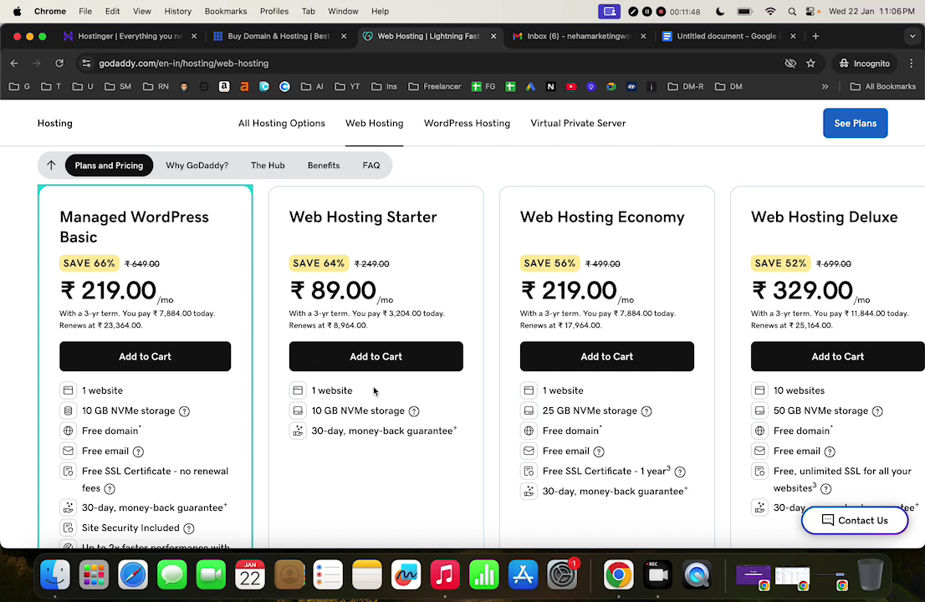
pyautogui.scroll(-1, 374, 390)
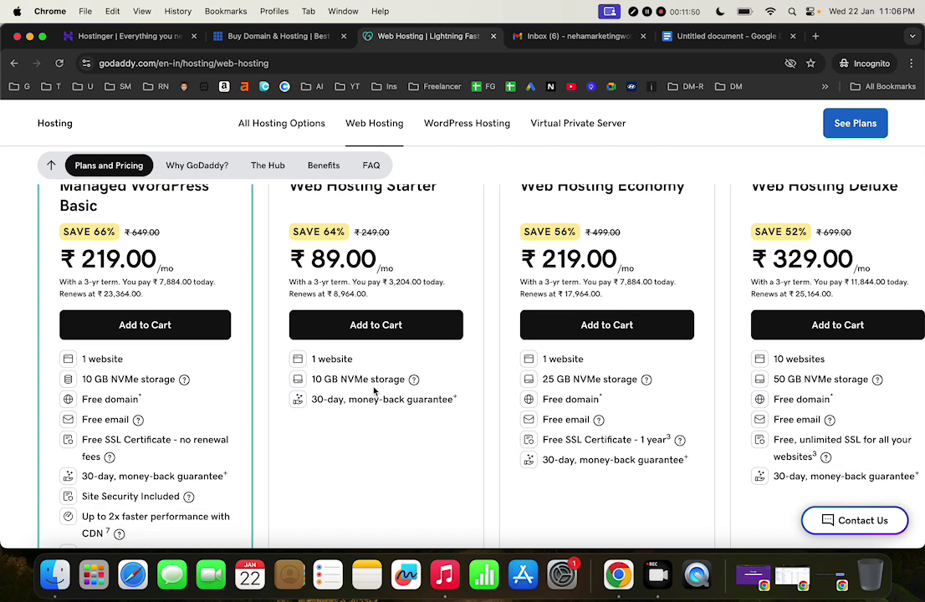
# Check the rajatnegi.com (No Pay) line in the notes, then return to GoDaddy
pyautogui.click(720, 38)
pyautogui.moveTo(362, 297); pyautogui.dragTo(276, 299)
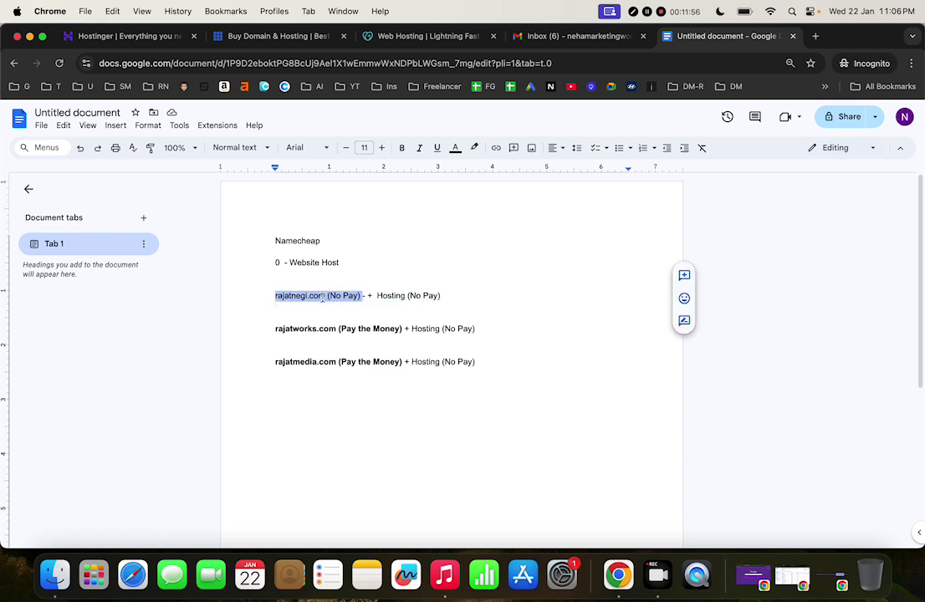
pyautogui.click(419, 40)
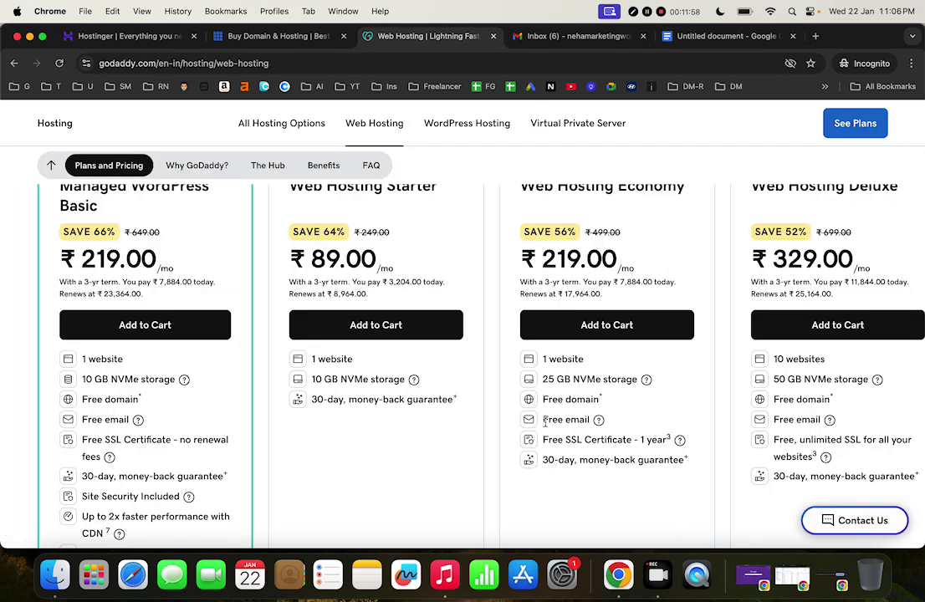
# Highlight the '1 website' limit on the Starter and Economy plan cards
pyautogui.scroll(2, 545, 424)
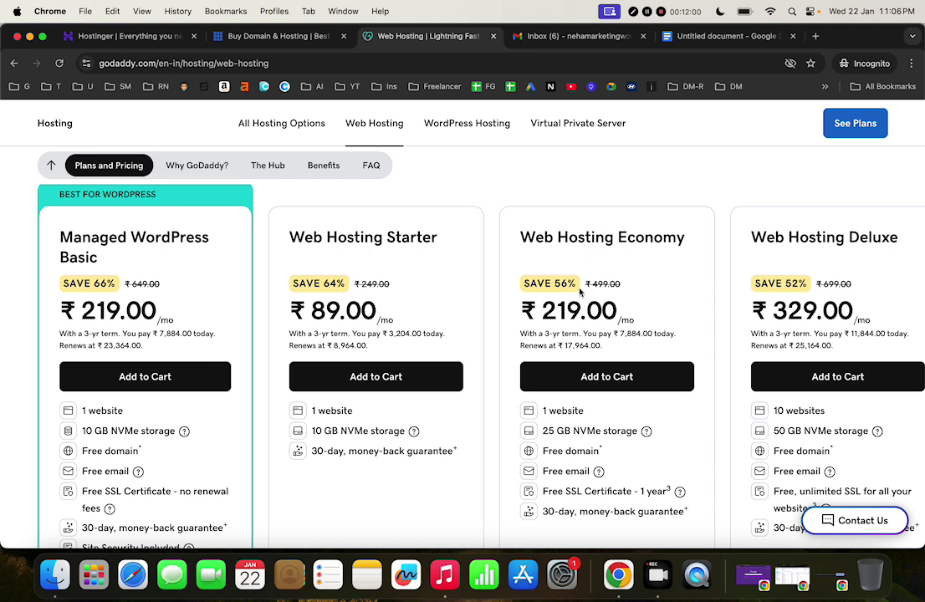
pyautogui.scroll(-2, 675, 343)
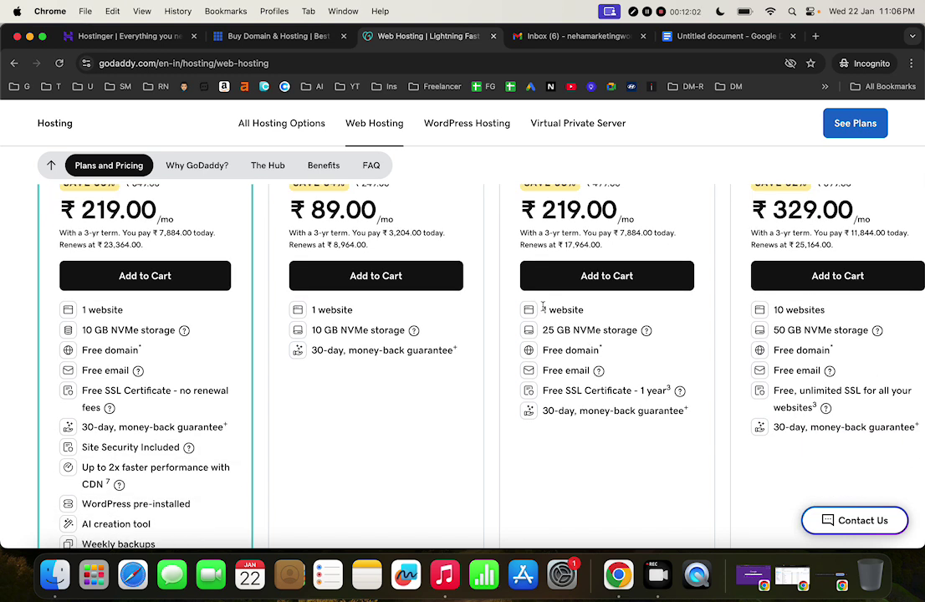
pyautogui.moveTo(543, 310); pyautogui.dragTo(586, 311)
pyautogui.moveTo(354, 310); pyautogui.dragTo(312, 310)
pyautogui.moveTo(593, 312); pyautogui.dragTo(543, 309)
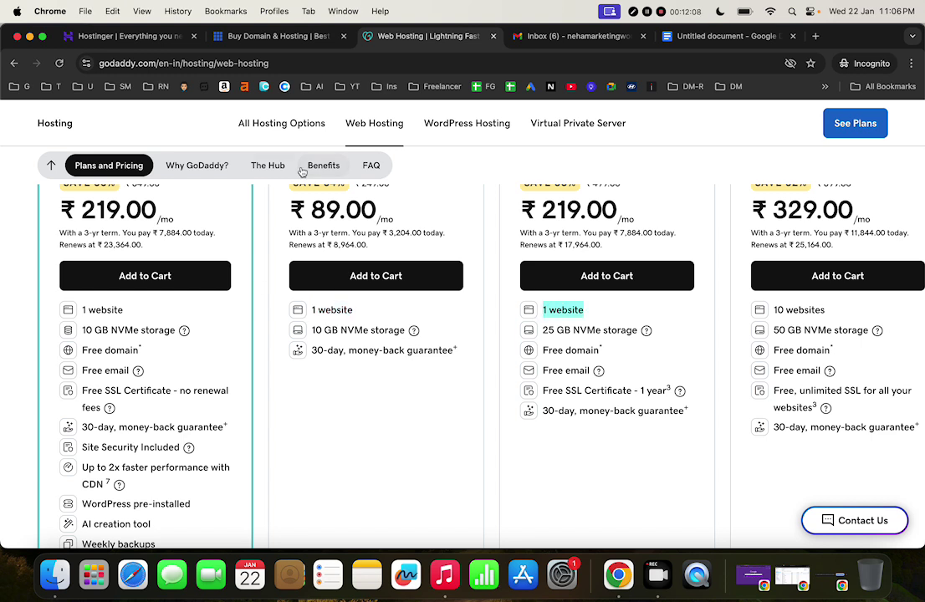
# Close the GoDaddy hosting tab and switch to Bluehost's home page
pyautogui.scroll(1, 463, 415)
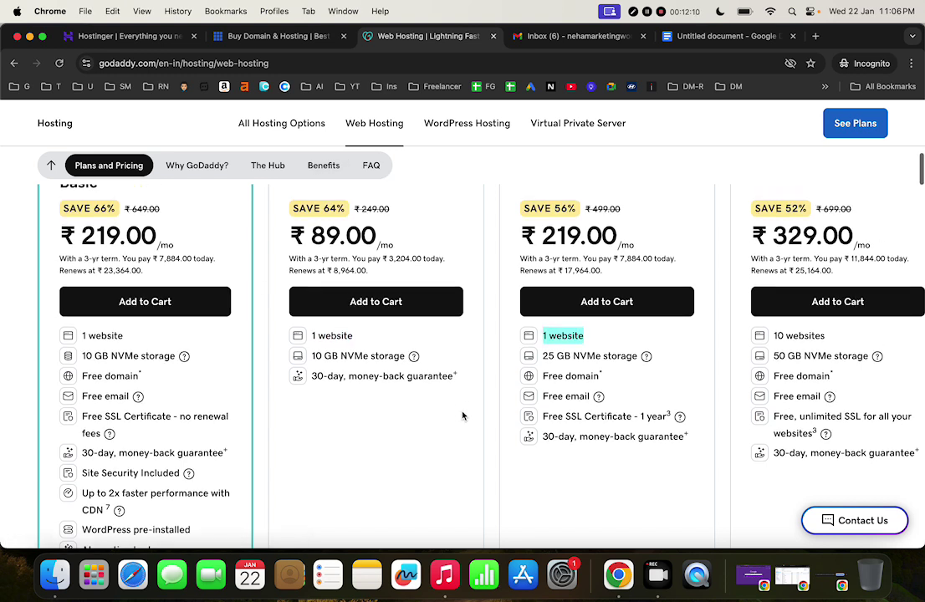
pyautogui.click(493, 36)
pyautogui.click(269, 36)
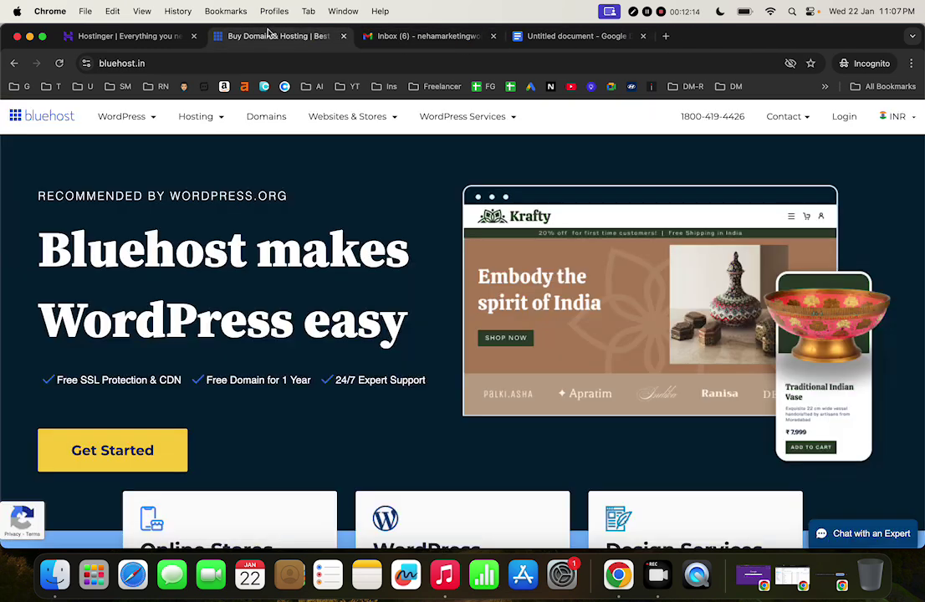
pyautogui.scroll(-1, 423, 285)
pyautogui.scroll(2, 422, 285)
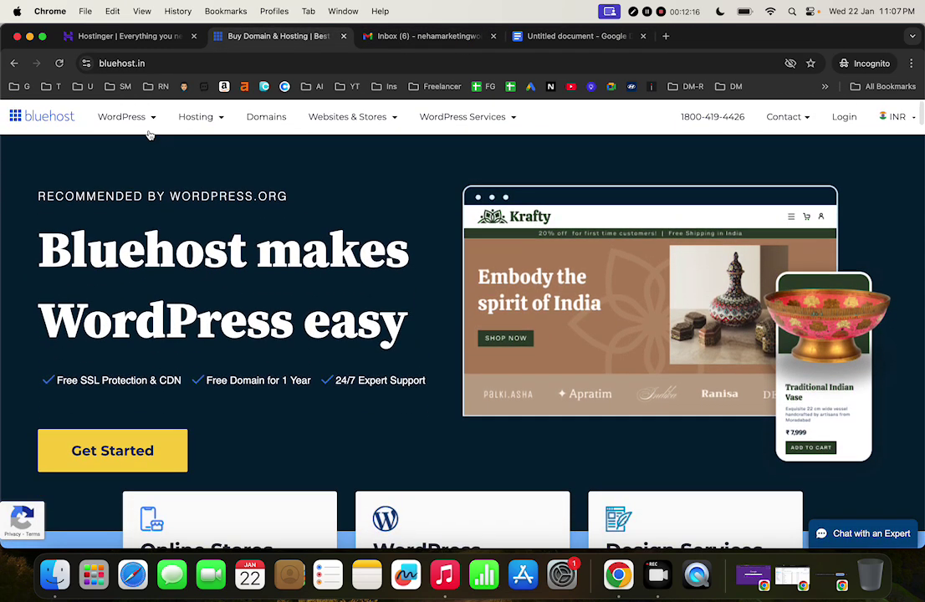
# Start Bluehost's Basic WordPress hosting signup, reaching the 'Next we'll set up your domain' page
pyautogui.moveTo(121, 117)
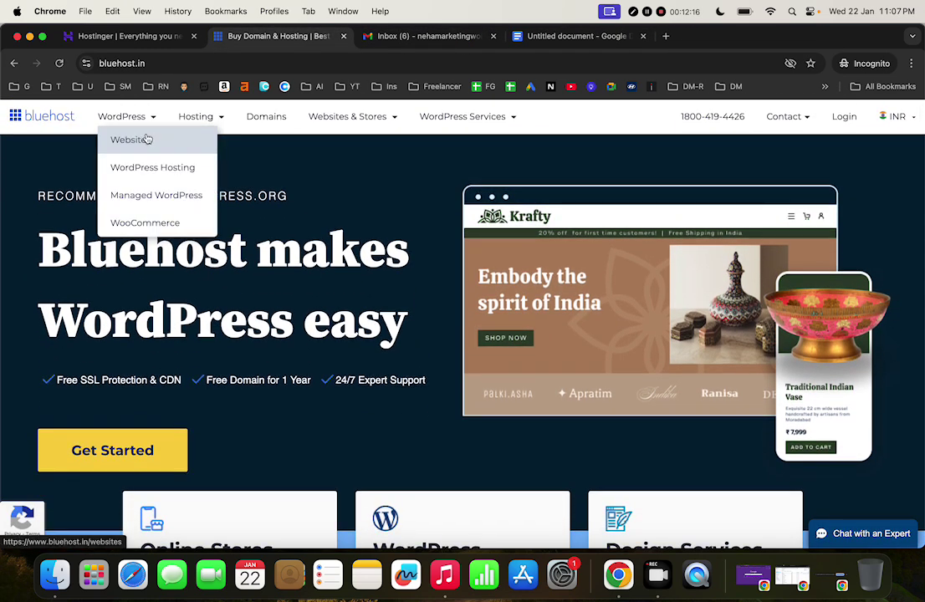
pyautogui.click(161, 180)
pyautogui.scroll(-3, 478, 346)
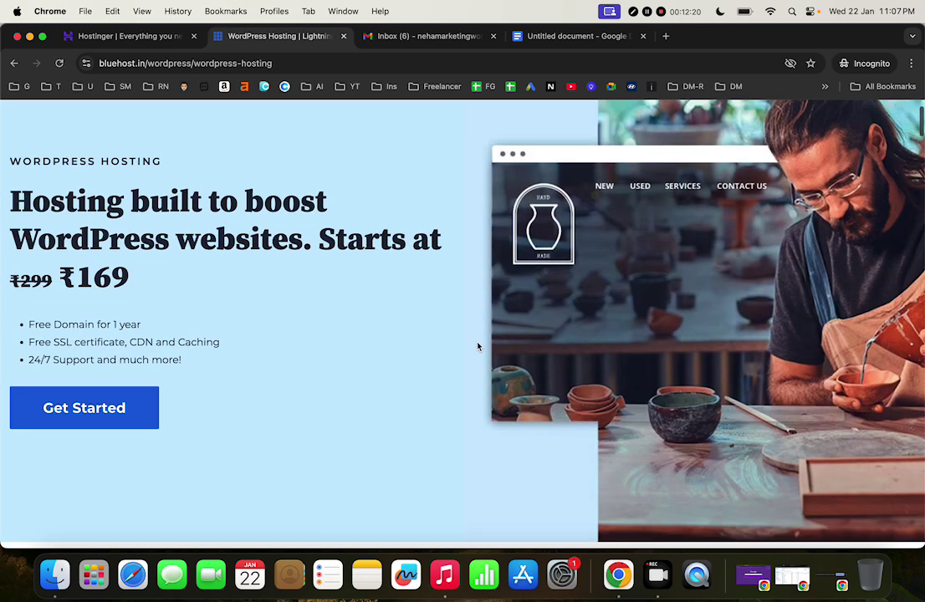
pyautogui.scroll(-2, 475, 356)
pyautogui.click(480, 518)
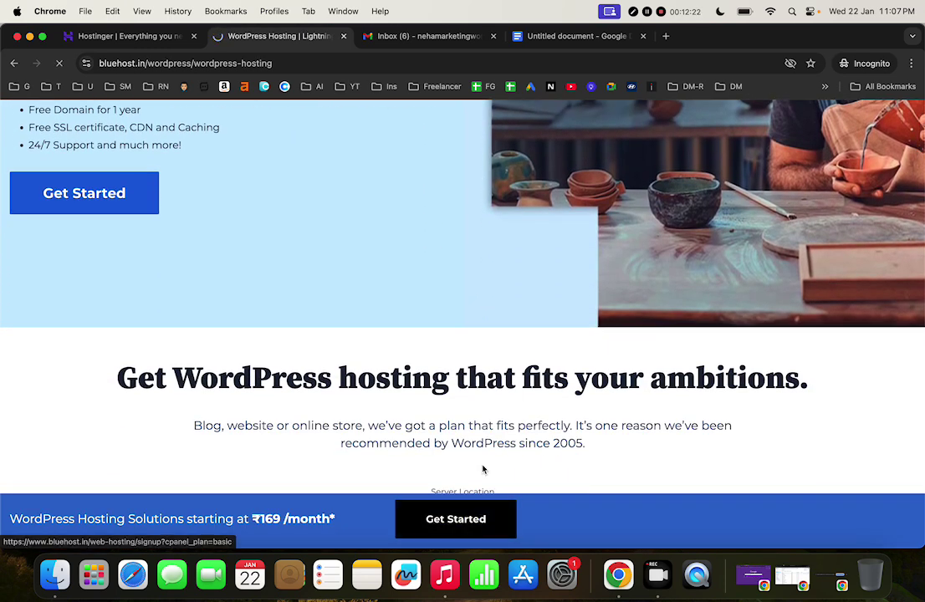
pyautogui.scroll(-2, 486, 444)
pyautogui.scroll(-2, 488, 416)
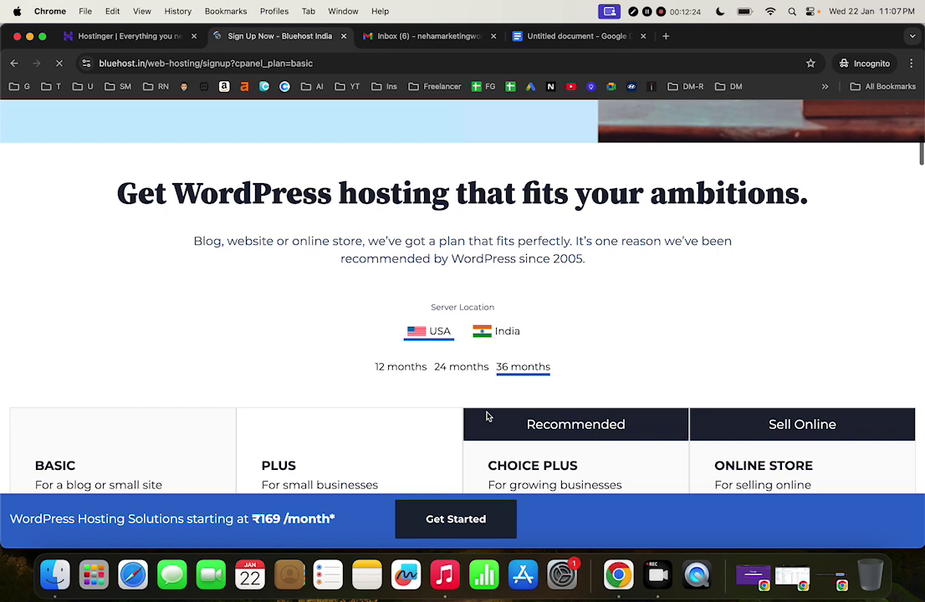
pyautogui.scroll(-1, 471, 423)
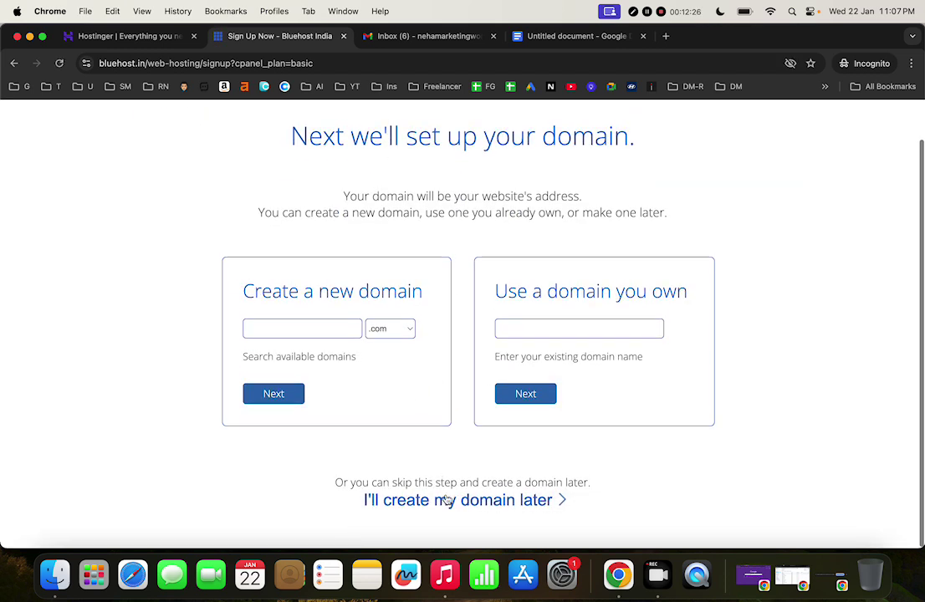
pyautogui.scroll(2, 109, 134)
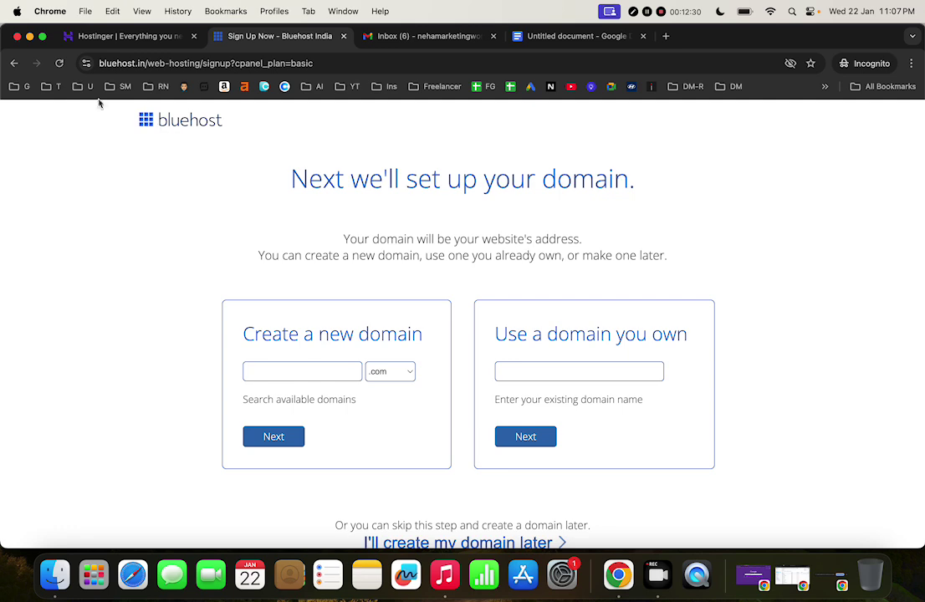
# Return to Bluehost's WordPress plans and show India-server prices for the 12-month term
pyautogui.click(14, 64)
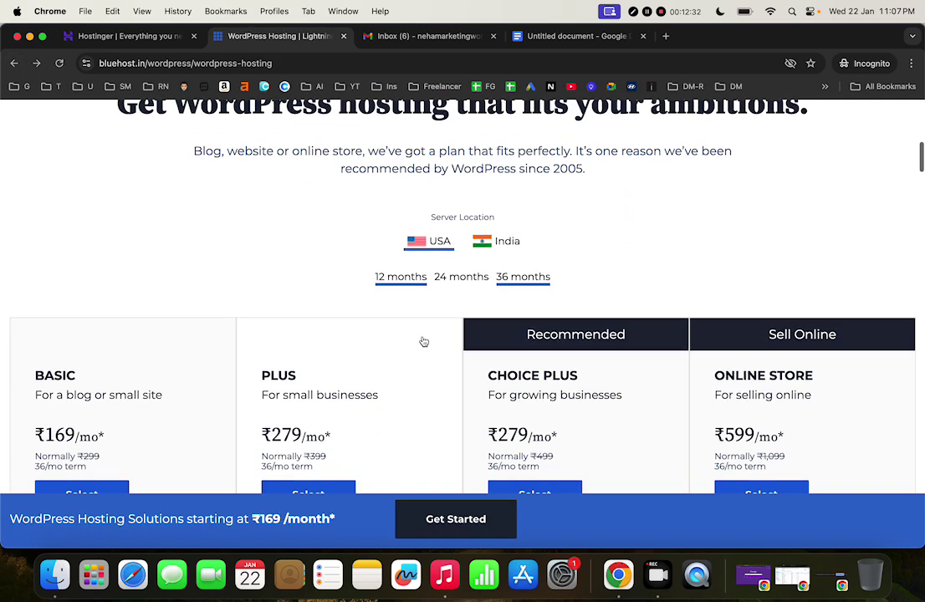
pyautogui.click(517, 240)
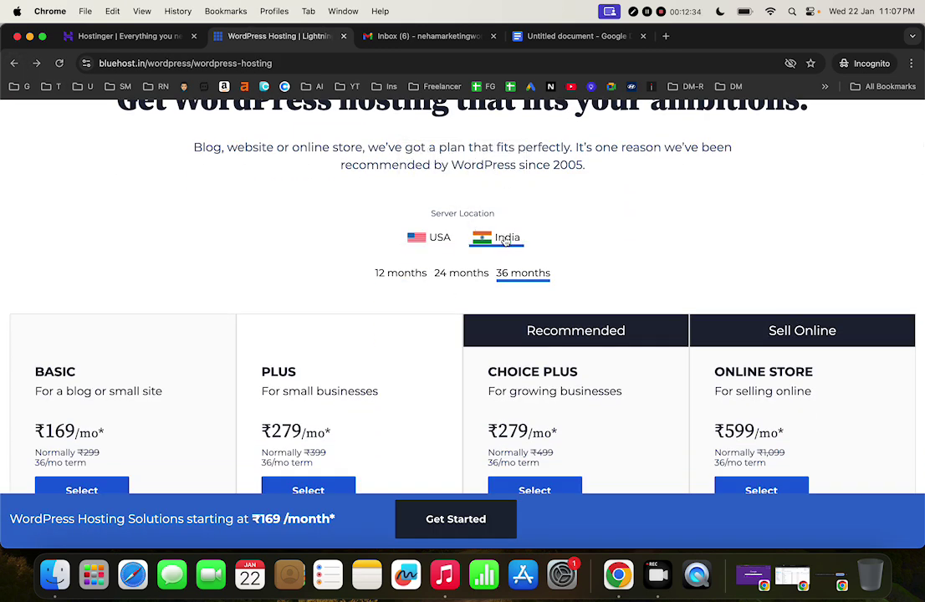
pyautogui.click(401, 274)
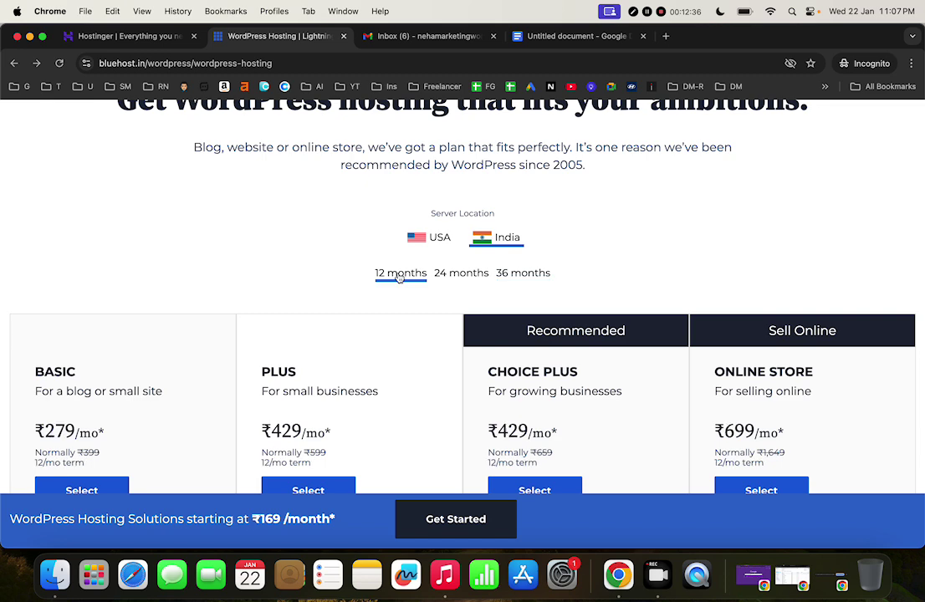
# Review the plan features and highlight the Basic plan's ₹279/mo price
pyautogui.scroll(-2, 404, 279)
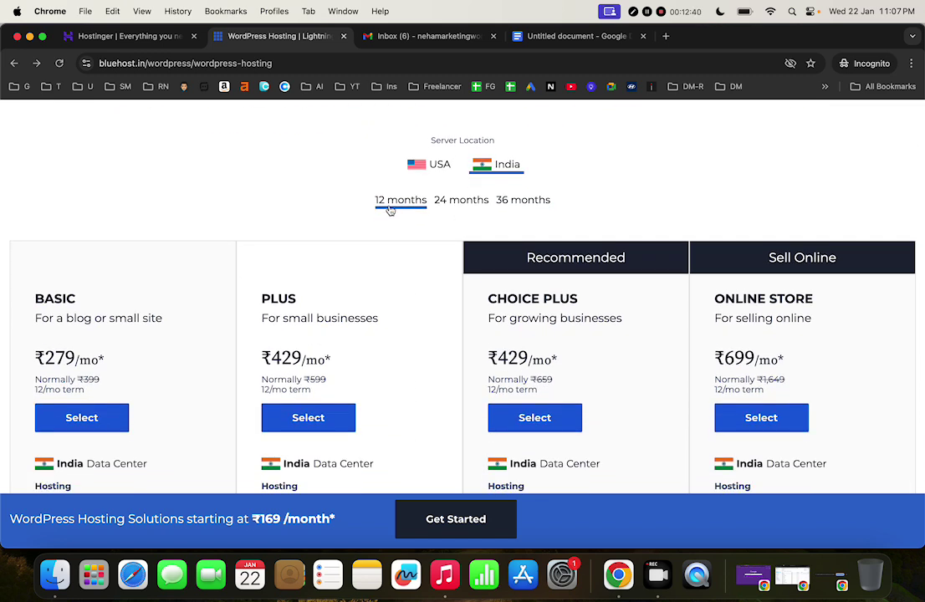
pyautogui.scroll(-1, 398, 266)
pyautogui.scroll(-3, 374, 359)
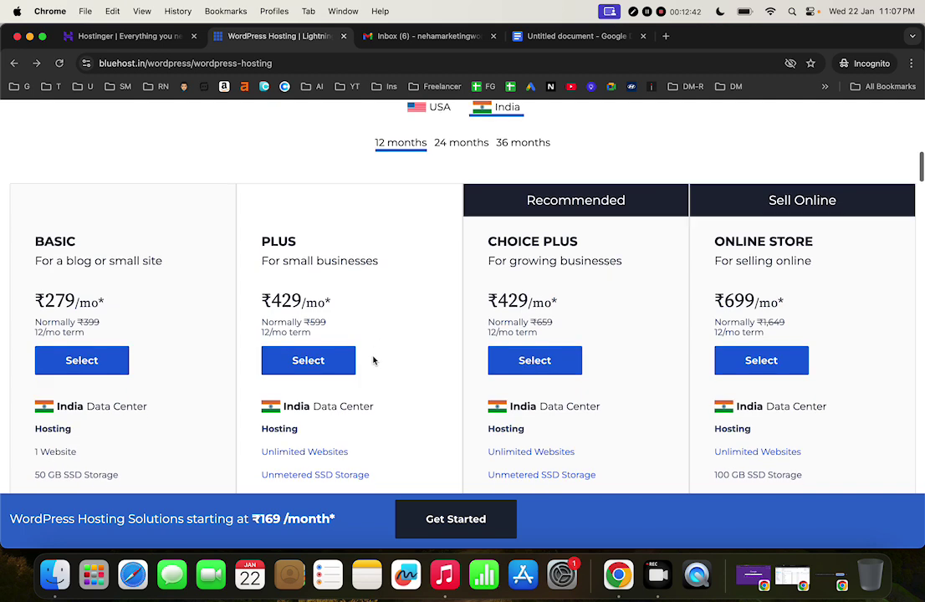
pyautogui.scroll(-1, 113, 368)
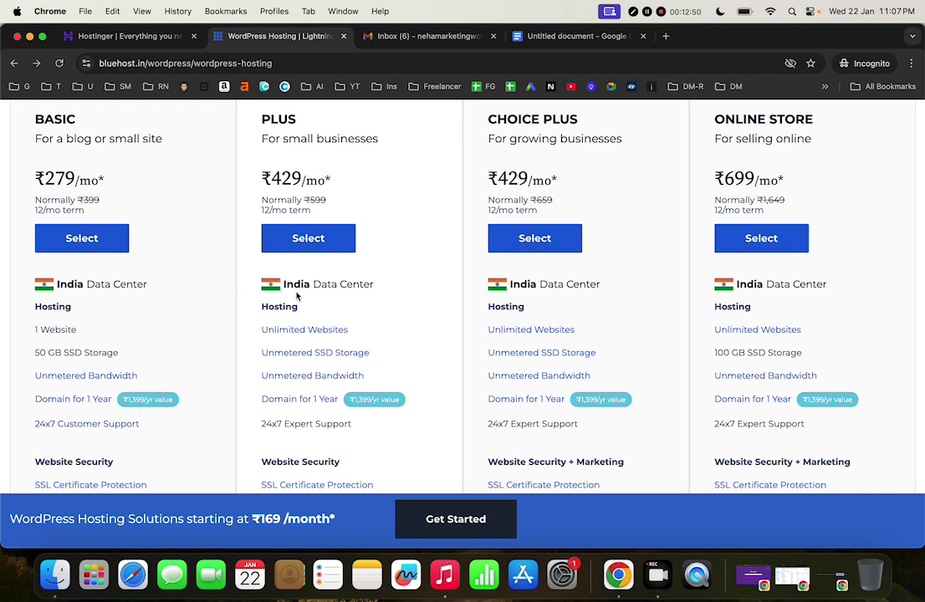
pyautogui.scroll(4, 251, 285)
pyautogui.moveTo(37, 285); pyautogui.dragTo(76, 286)
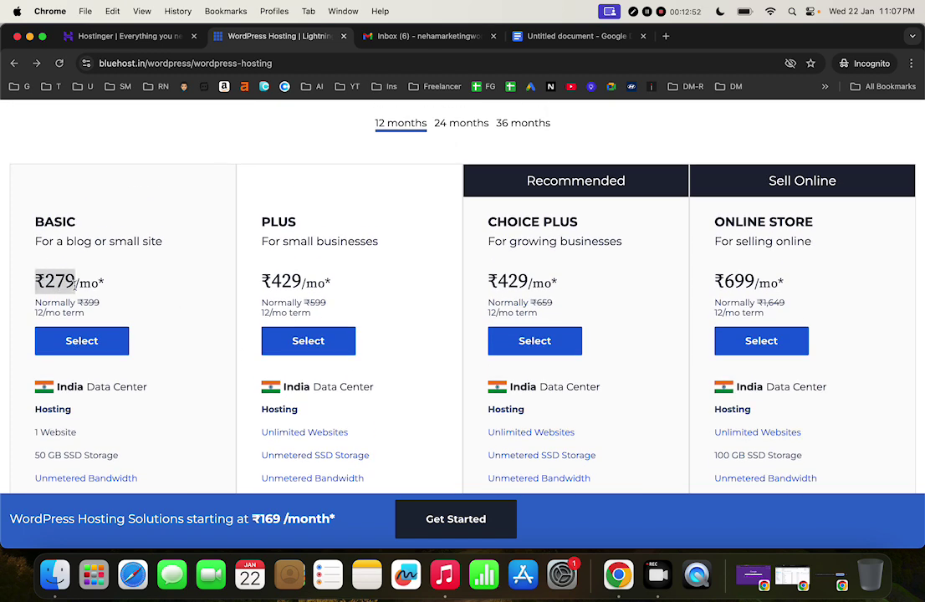
pyautogui.scroll(-3, 118, 289)
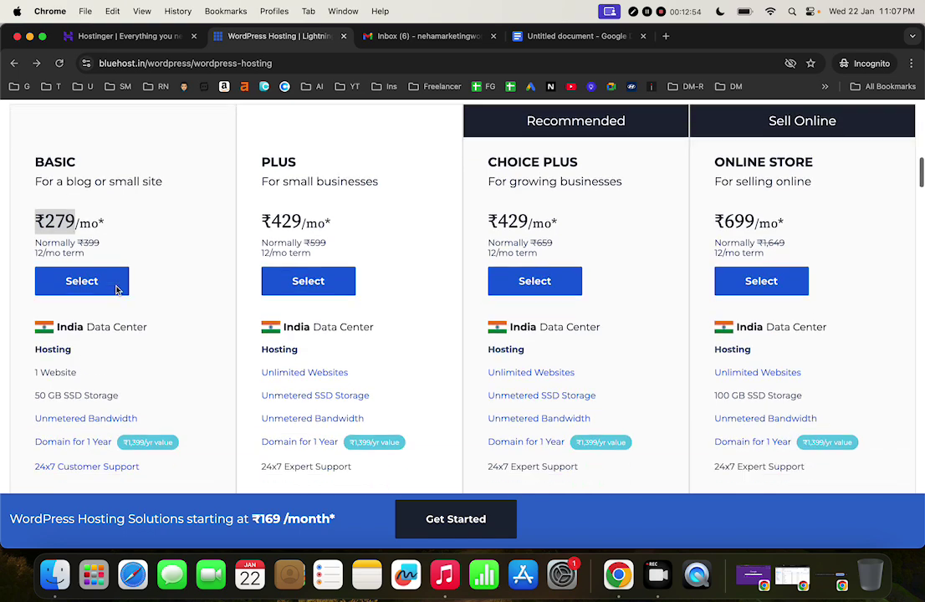
pyautogui.scroll(2, 118, 290)
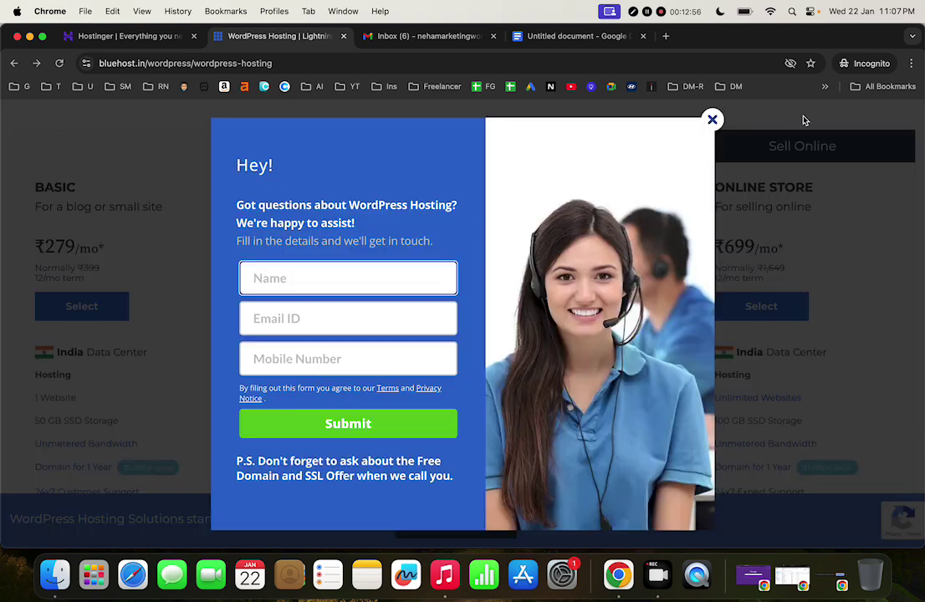
pyautogui.click(713, 119)
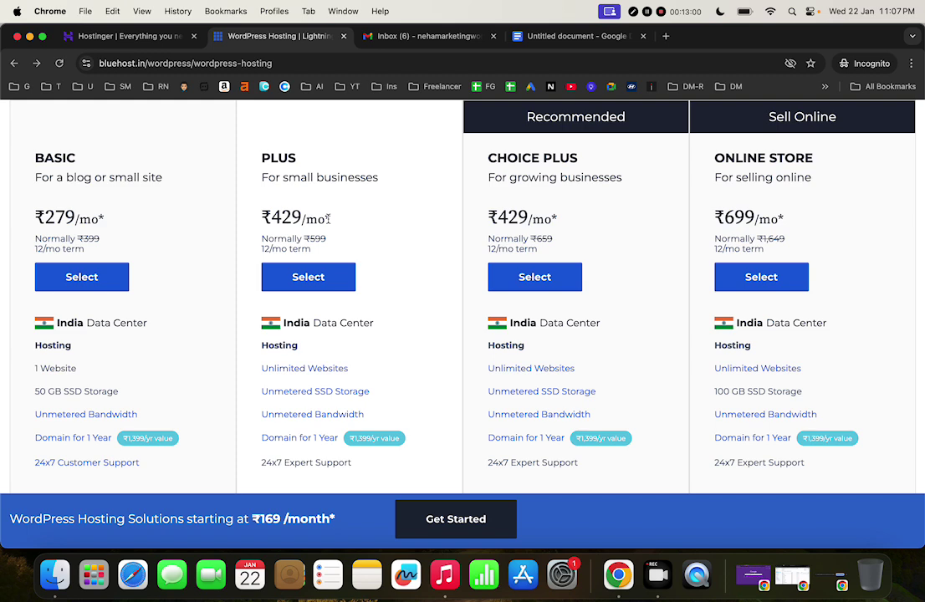
pyautogui.scroll(-2, 318, 234)
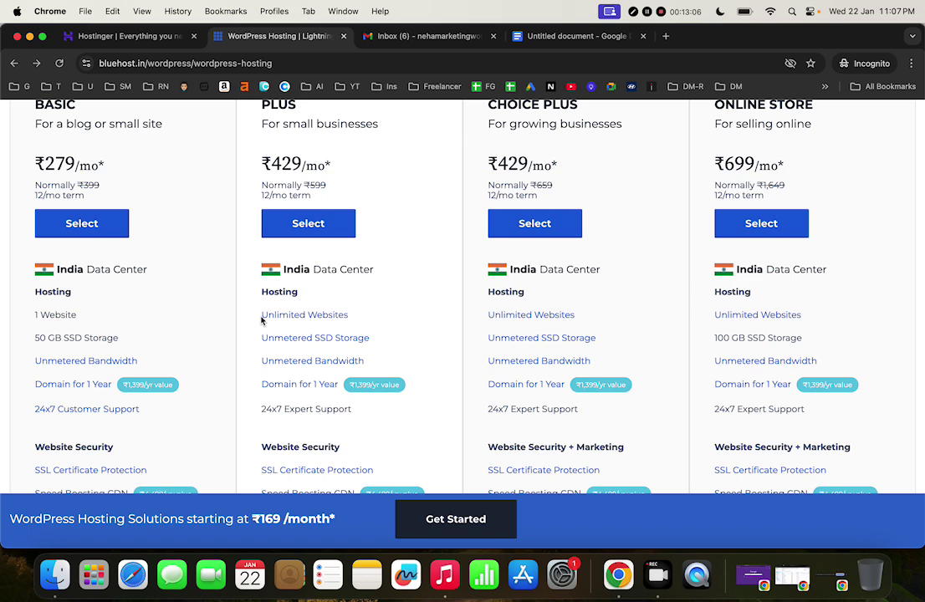
pyautogui.moveTo(261, 318); pyautogui.dragTo(351, 318)
pyautogui.moveTo(79, 315); pyautogui.dragTo(26, 317)
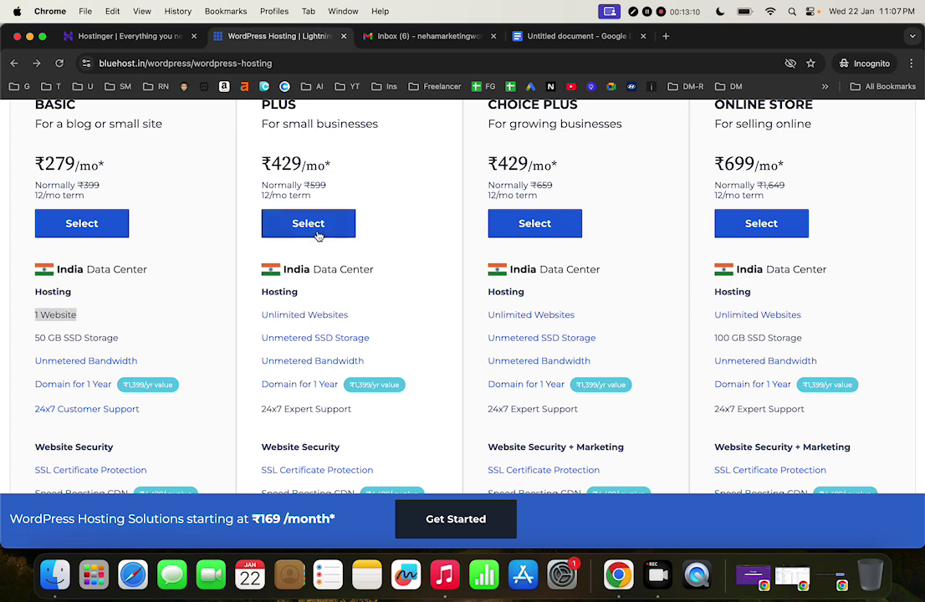
pyautogui.click(325, 195)
pyautogui.scroll(2, 264, 234)
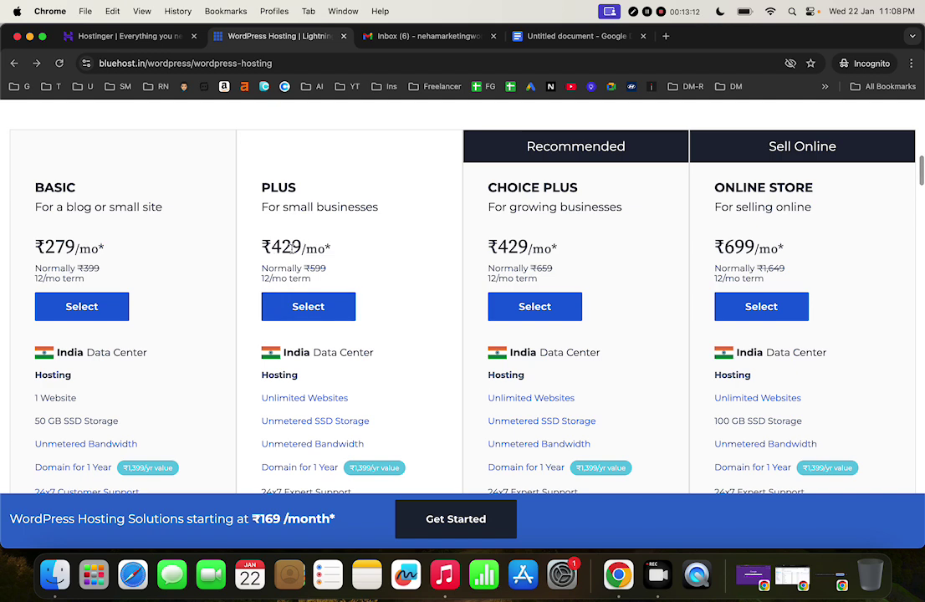
pyautogui.scroll(-1, 344, 305)
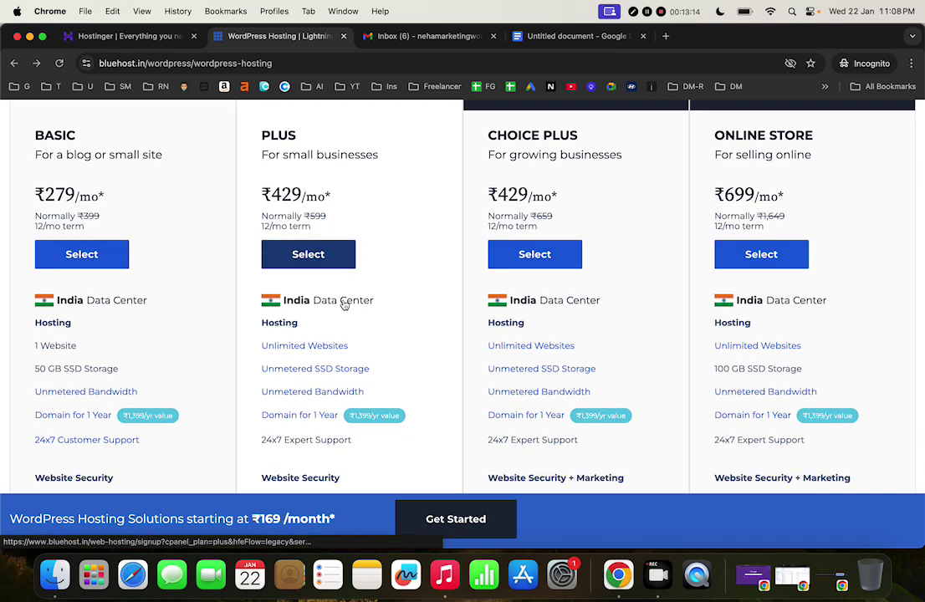
pyautogui.scroll(-1, 344, 304)
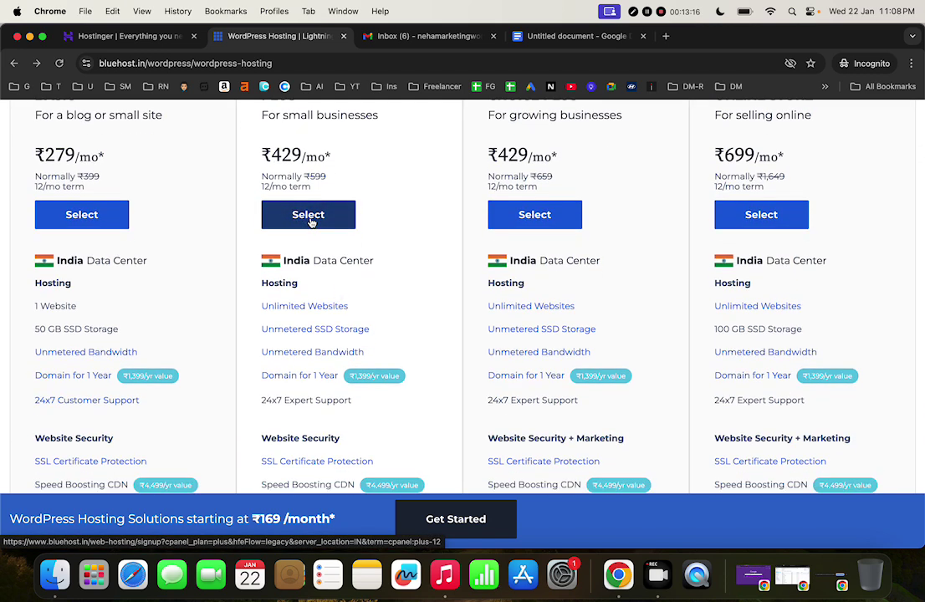
pyautogui.scroll(4, 341, 275)
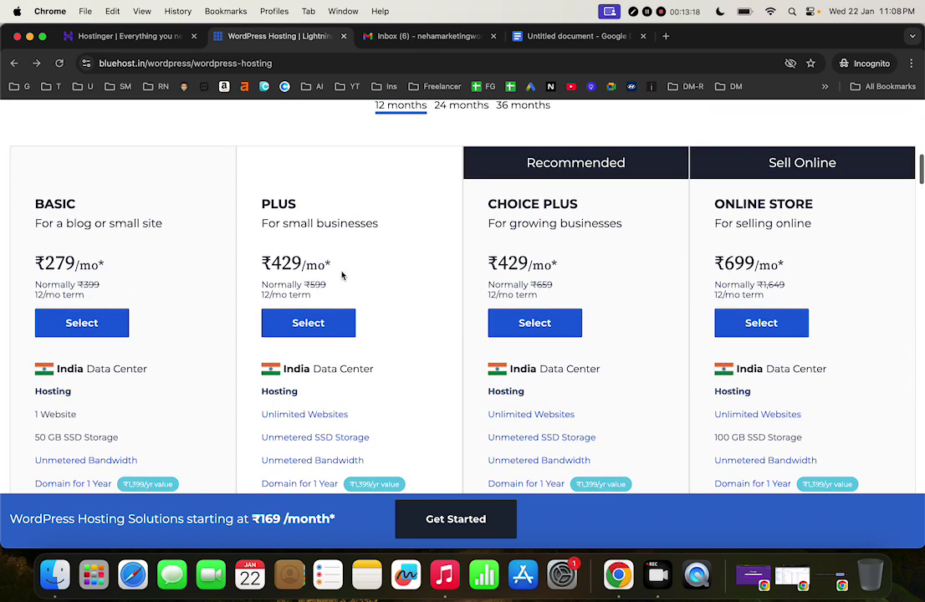
pyautogui.scroll(-2, 342, 275)
pyautogui.scroll(-4, 341, 276)
pyautogui.scroll(3, 341, 275)
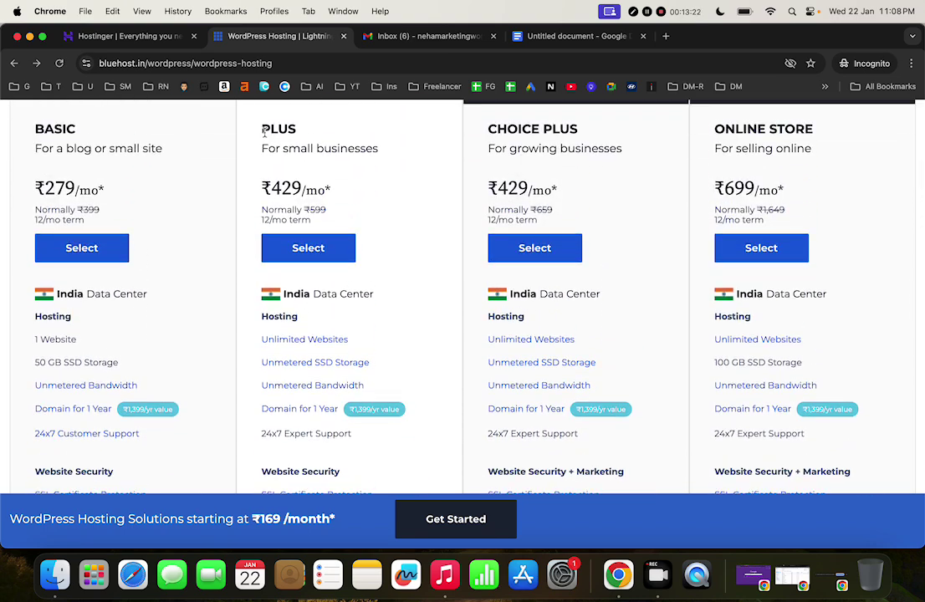
pyautogui.moveTo(264, 132); pyautogui.dragTo(307, 135)
pyautogui.scroll(-2, 416, 323)
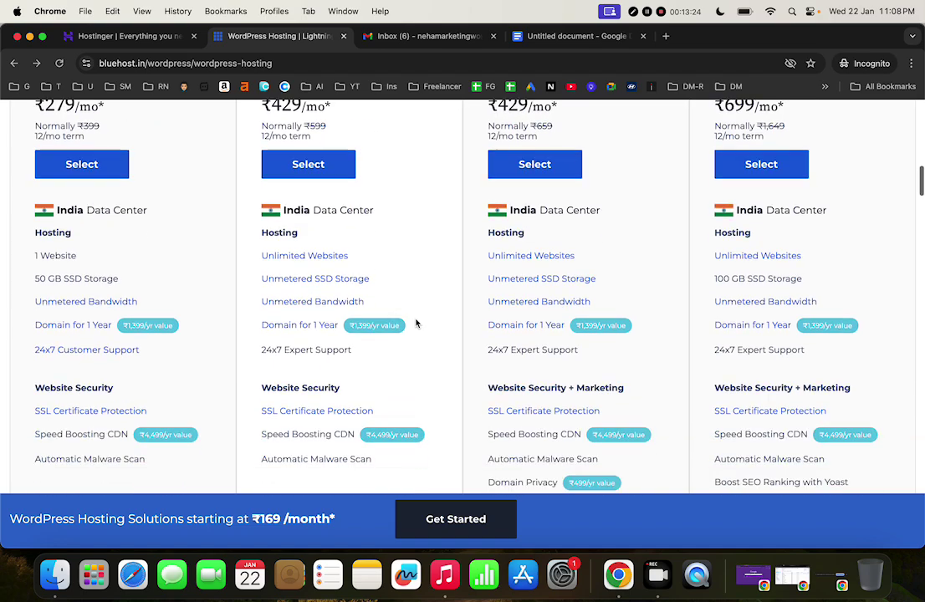
pyautogui.scroll(1, 397, 326)
pyautogui.scroll(10, 397, 326)
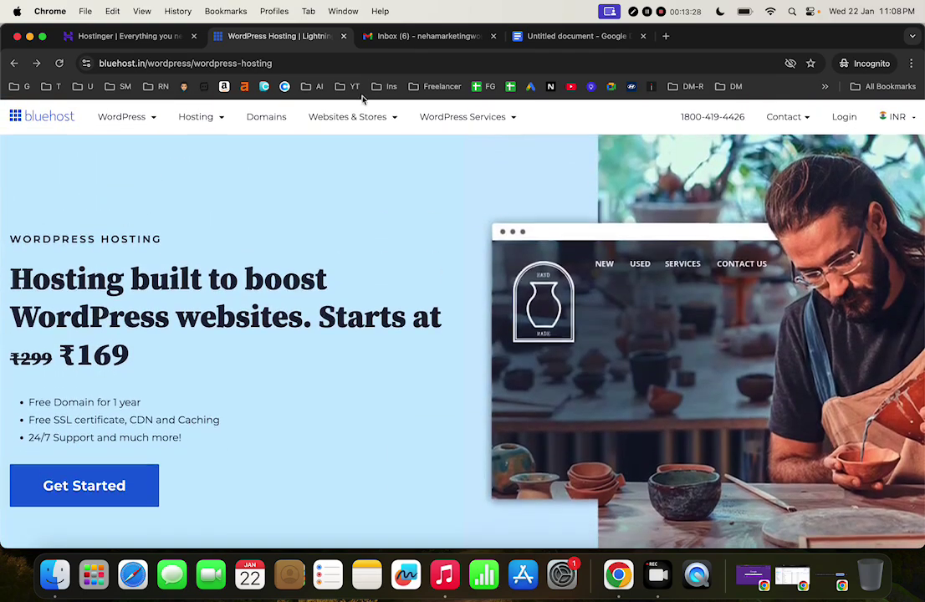
# Close the Bluehost tab and bring up Hostinger's pricing cards, highlighting the Premium plan name
pyautogui.click(343, 36)
pyautogui.click(138, 37)
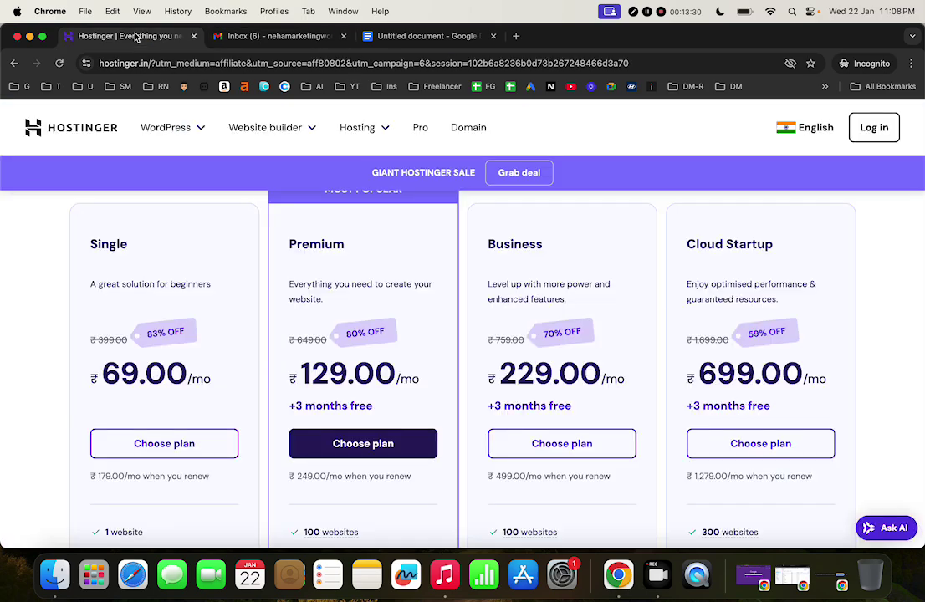
pyautogui.scroll(5, 401, 385)
pyautogui.scroll(-10, 402, 389)
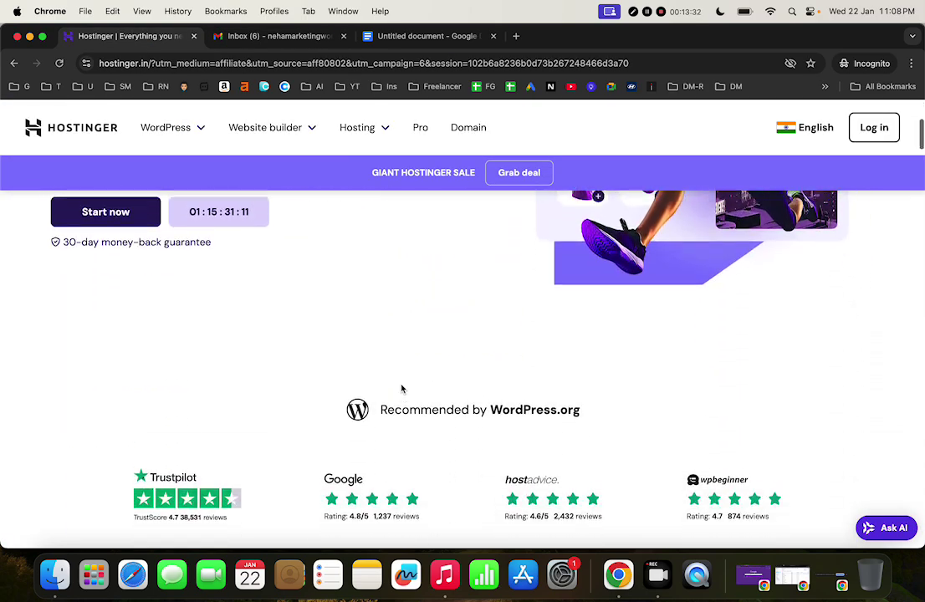
pyautogui.scroll(-5, 401, 385)
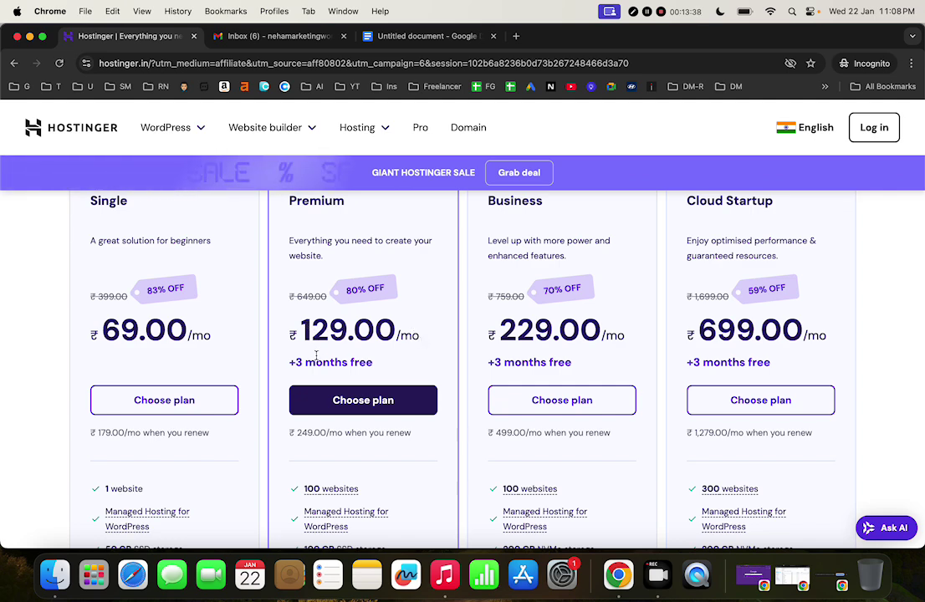
pyautogui.scroll(-3, 391, 378)
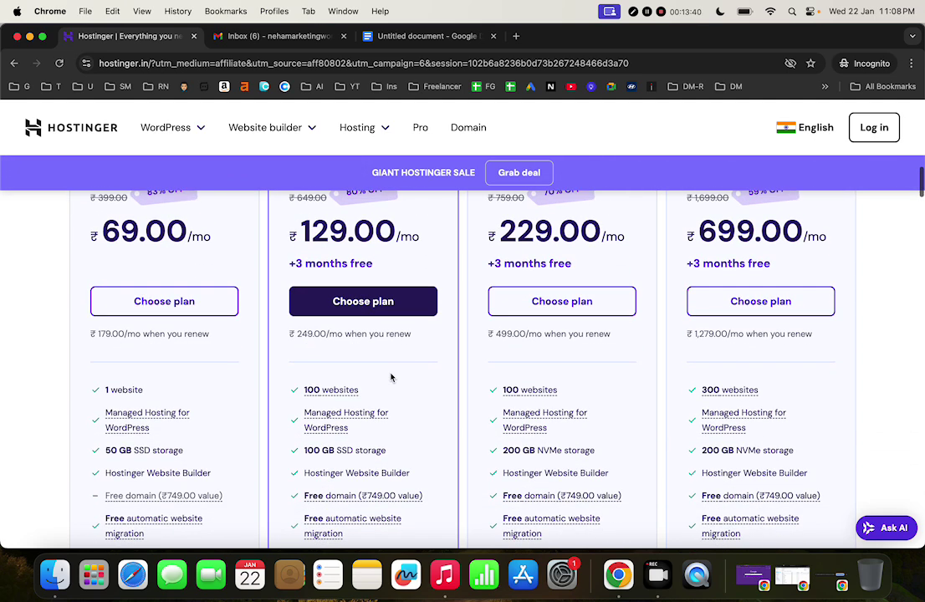
pyautogui.scroll(2, 391, 378)
pyautogui.scroll(3, 391, 379)
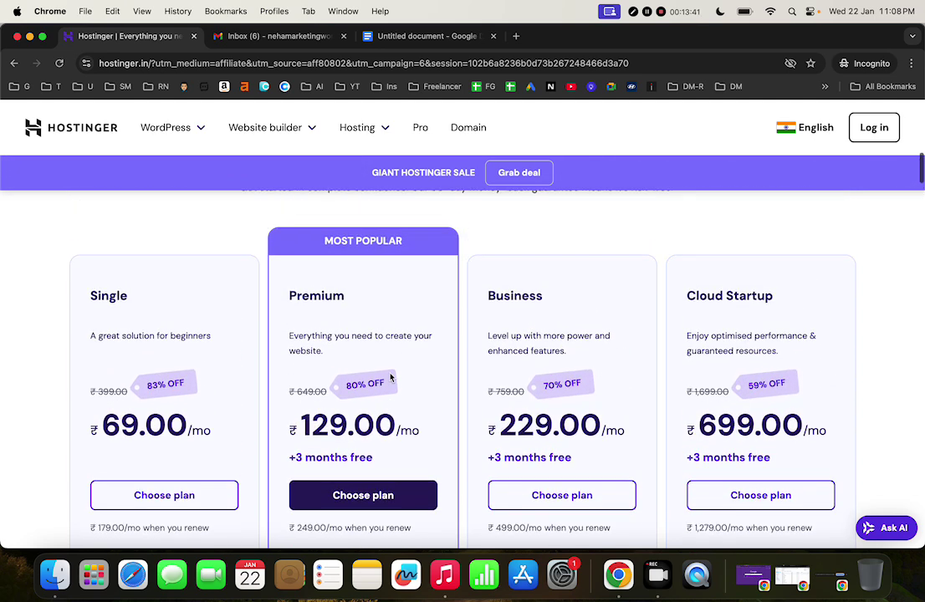
pyautogui.doubleClick(315, 298)
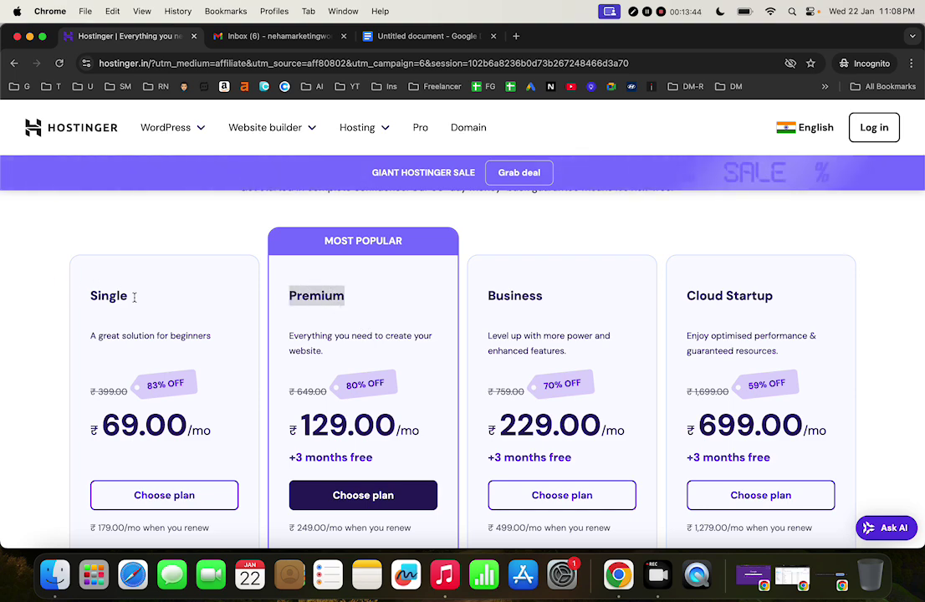
# Scroll through the Hostinger plan features, checking feature tooltips along the way
pyautogui.scroll(-3, 190, 286)
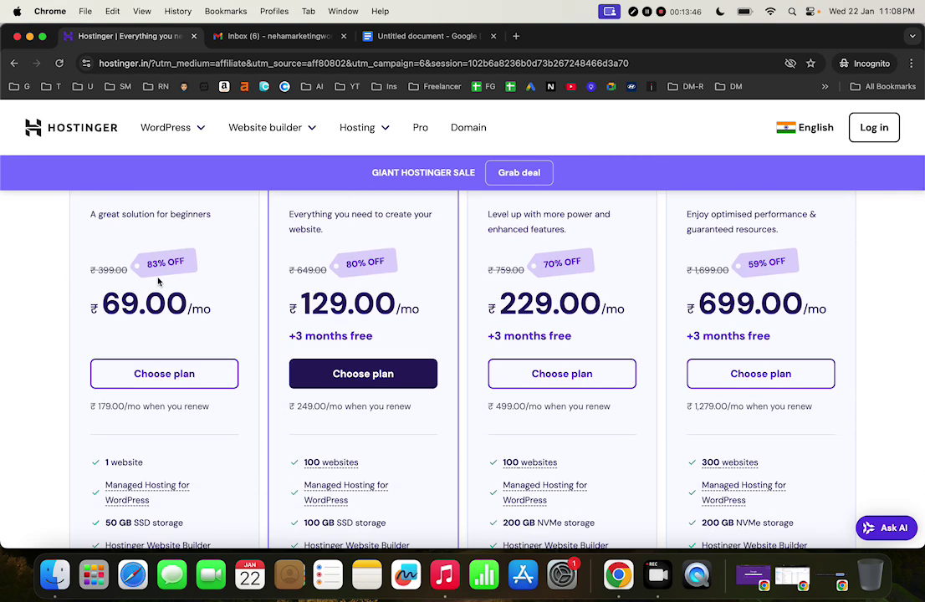
pyautogui.scroll(-3, 158, 282)
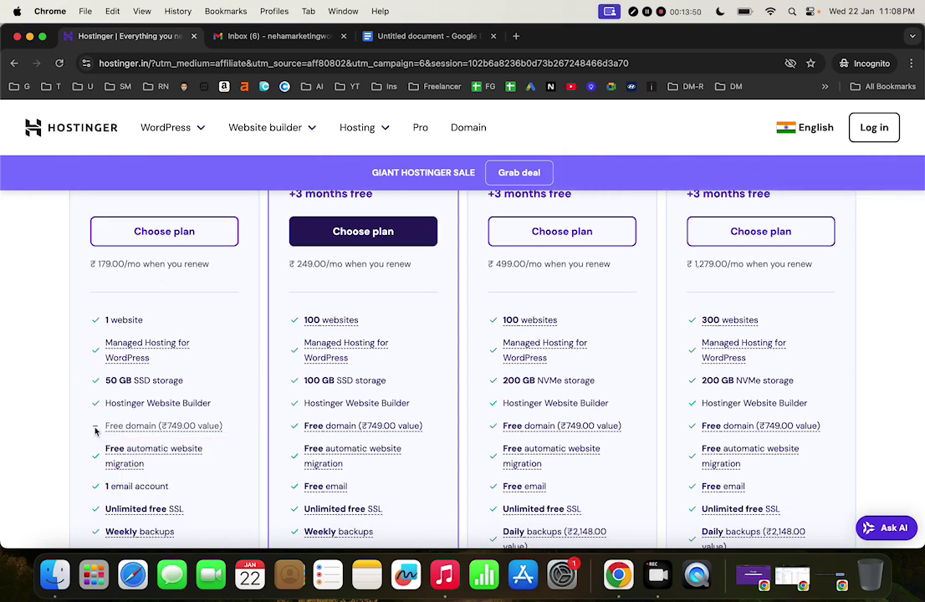
pyautogui.moveTo(111, 434)
pyautogui.scroll(-2, 112, 433)
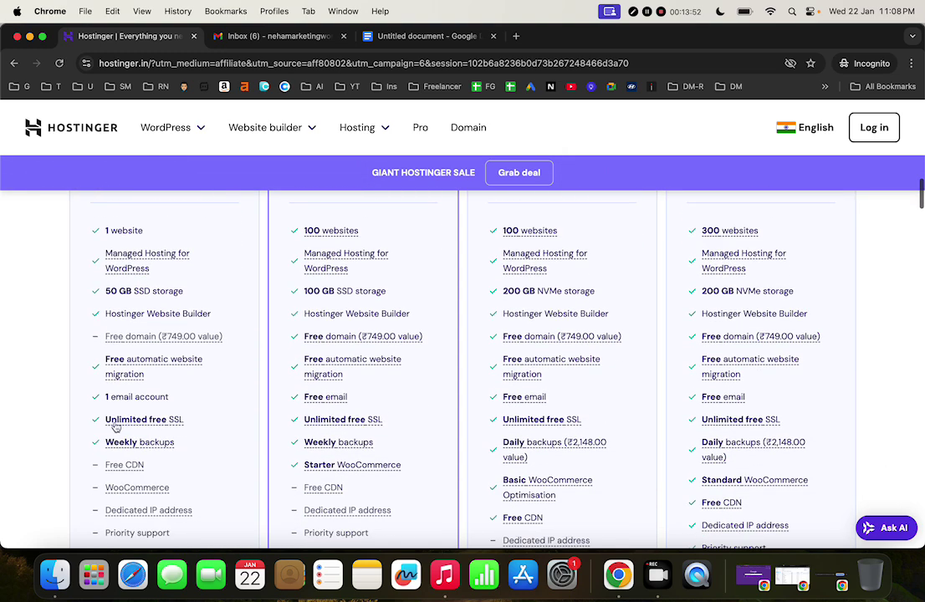
pyautogui.moveTo(175, 337)
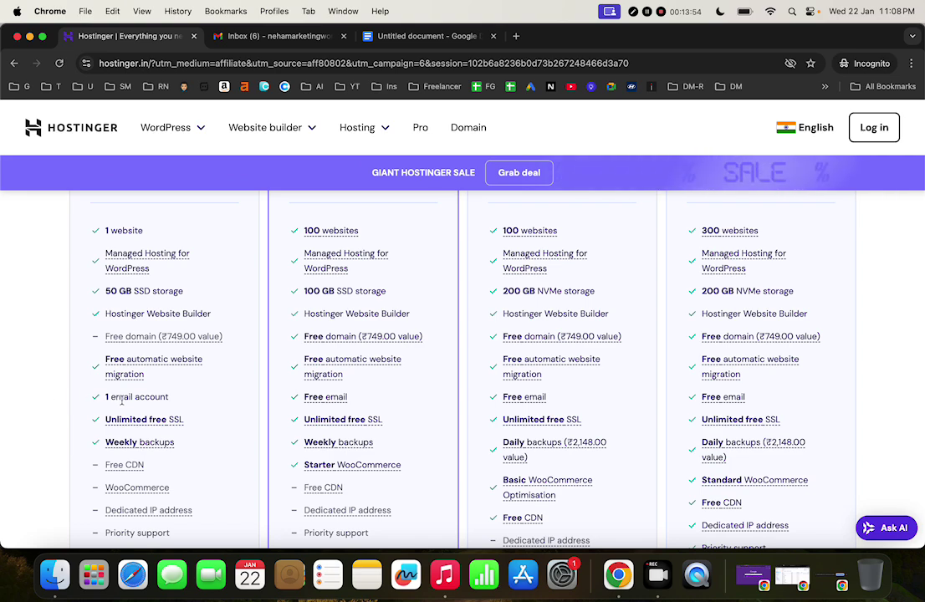
pyautogui.scroll(1, 150, 407)
pyautogui.scroll(1, 151, 406)
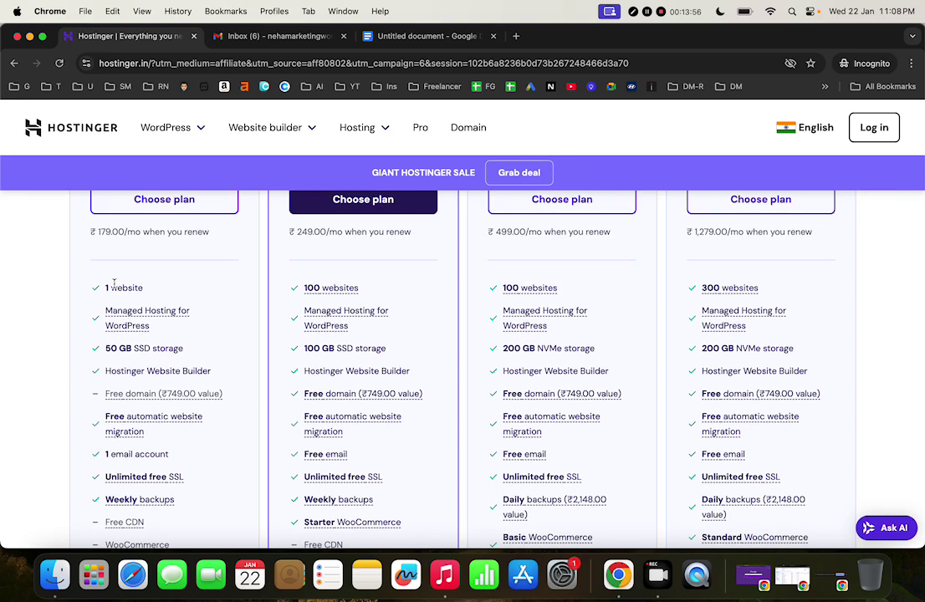
pyautogui.scroll(2, 182, 384)
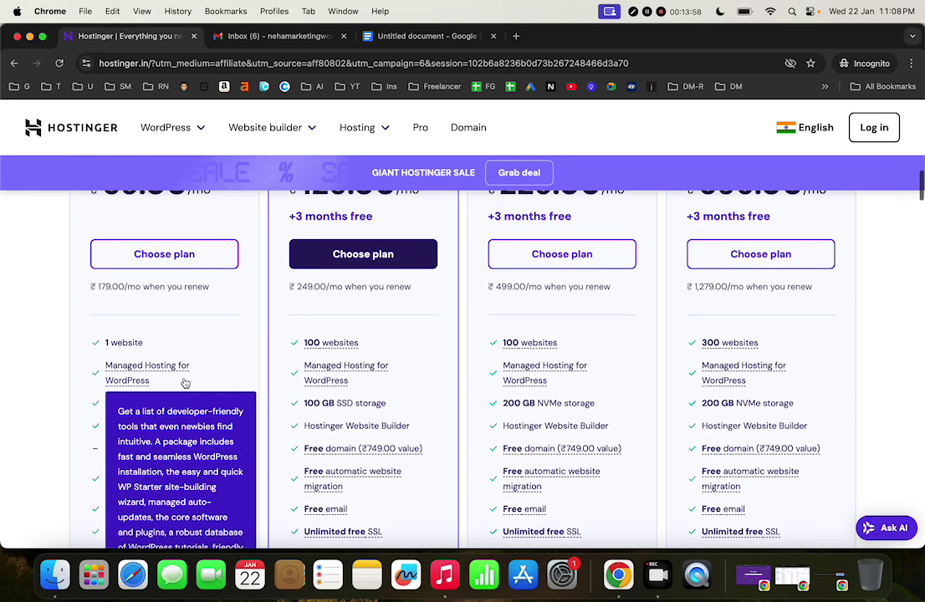
pyautogui.scroll(2, 378, 403)
pyautogui.scroll(-3, 378, 400)
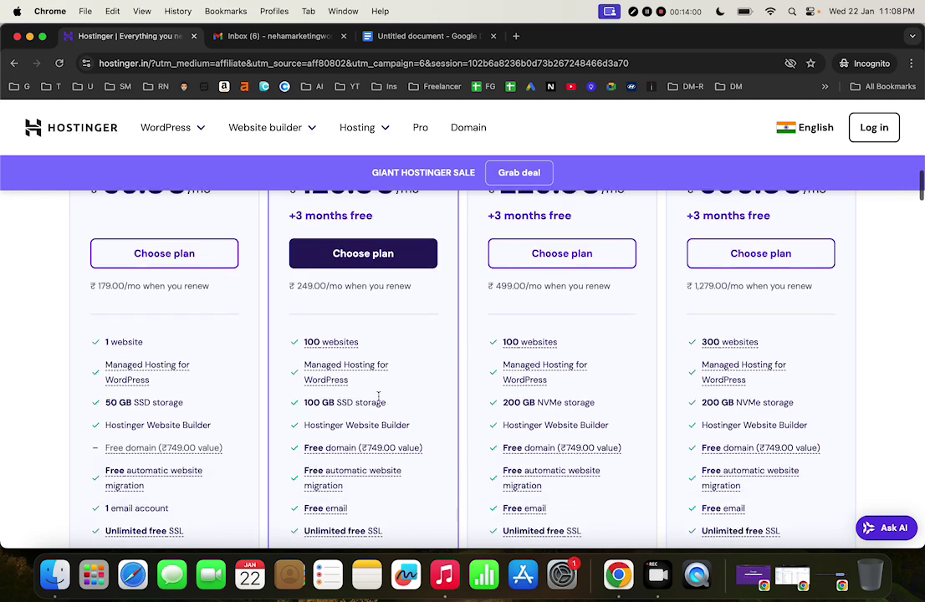
# Compare the remaining feature tooltips across Single (₹69/mo) through Cloud Startup (₹699/mo)
pyautogui.moveTo(342, 337)
pyautogui.moveTo(306, 439)
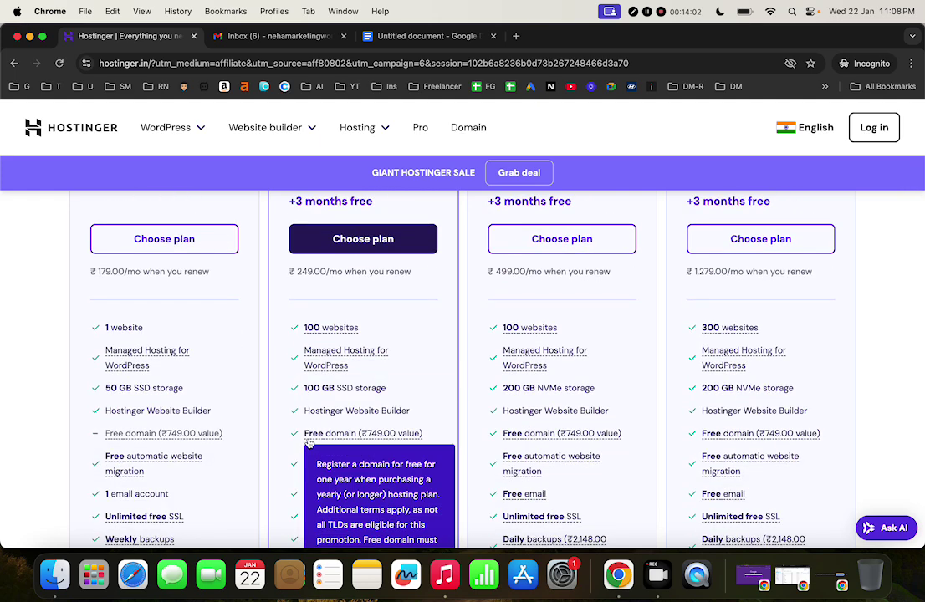
pyautogui.scroll(-3, 307, 444)
pyautogui.scroll(-1, 380, 407)
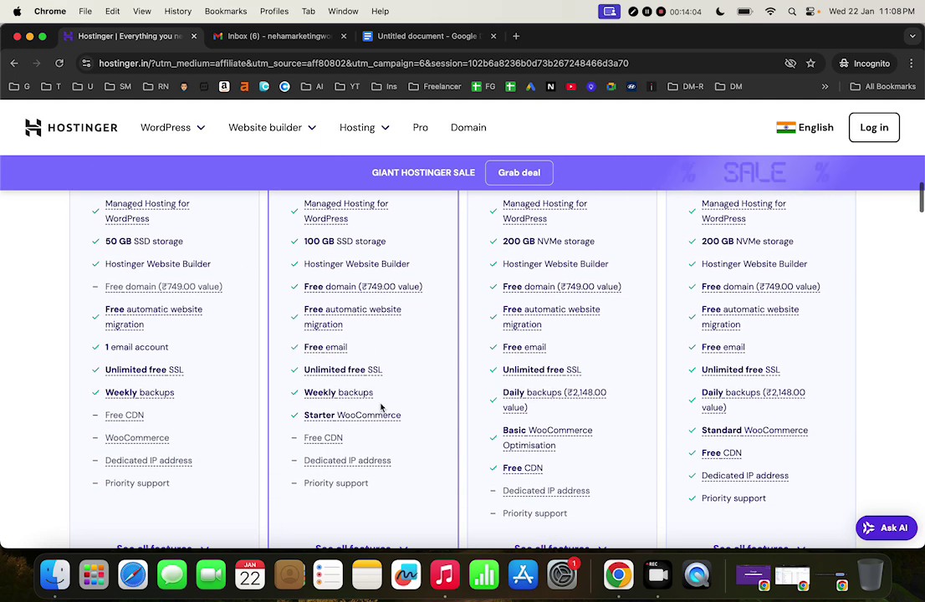
pyautogui.moveTo(361, 372)
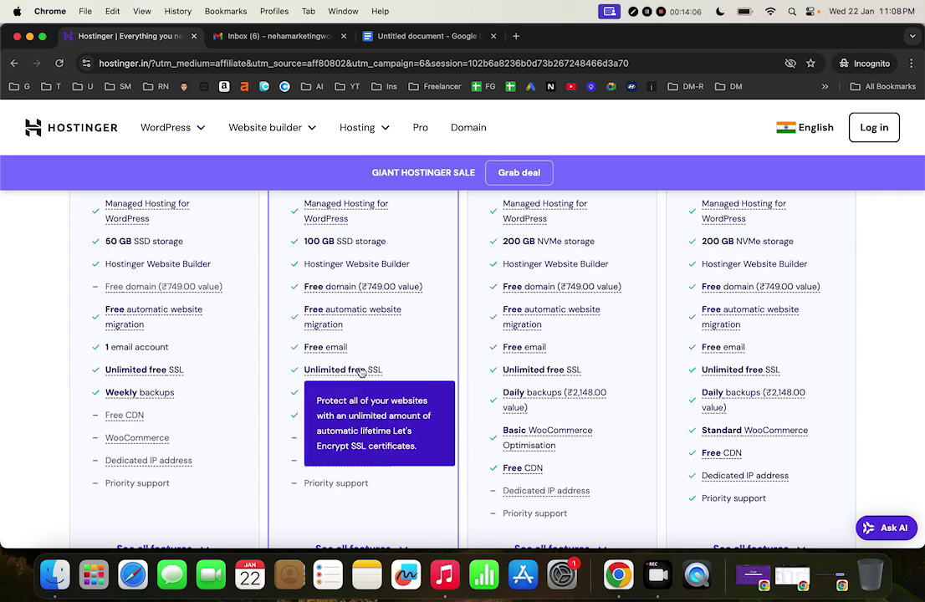
pyautogui.scroll(-1, 408, 349)
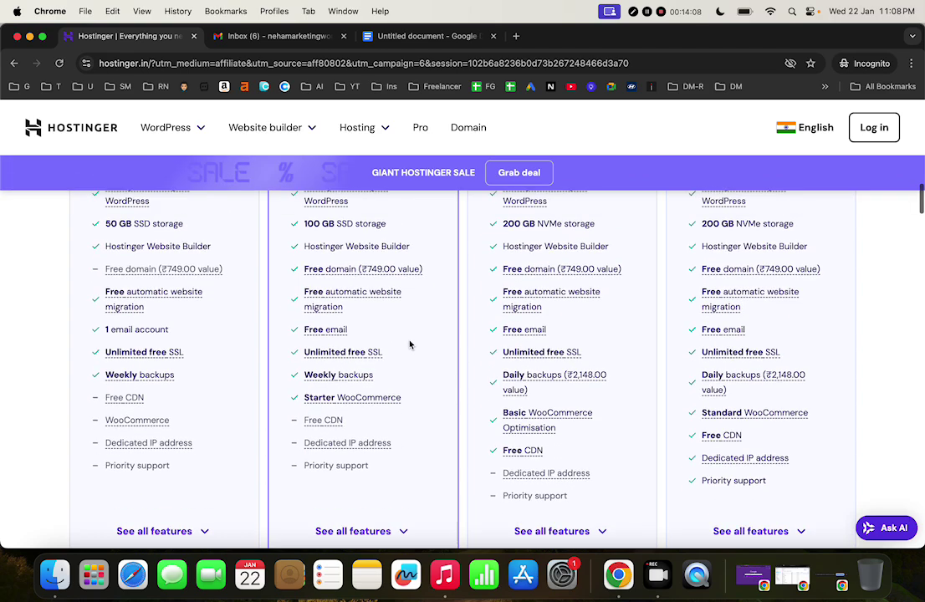
pyautogui.scroll(6, 410, 344)
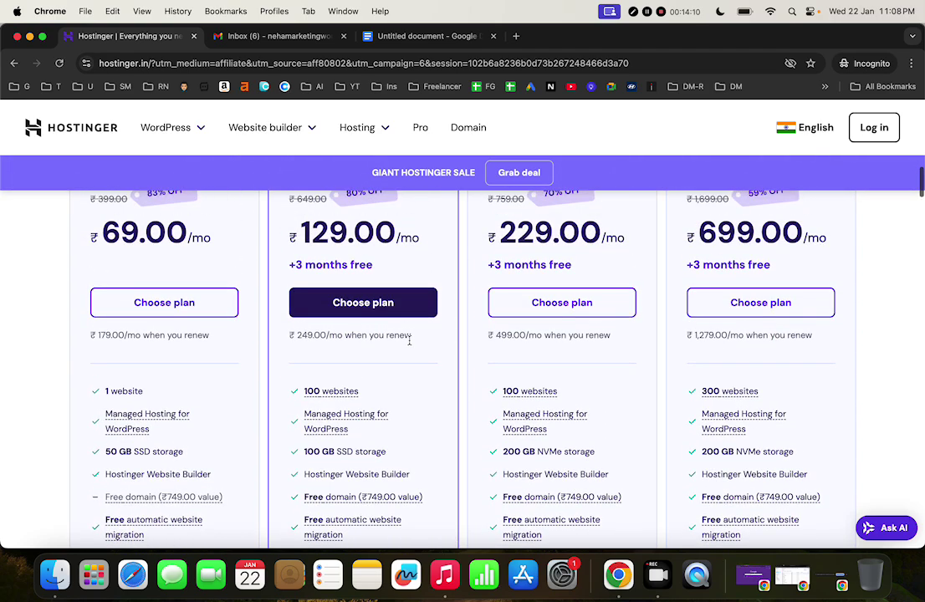
pyautogui.scroll(2, 393, 402)
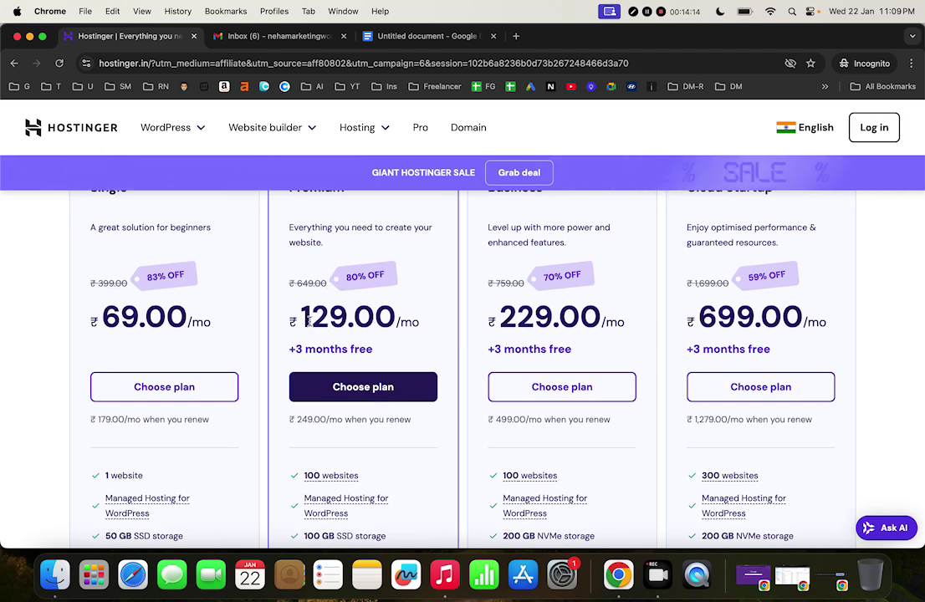
pyautogui.scroll(1, 308, 322)
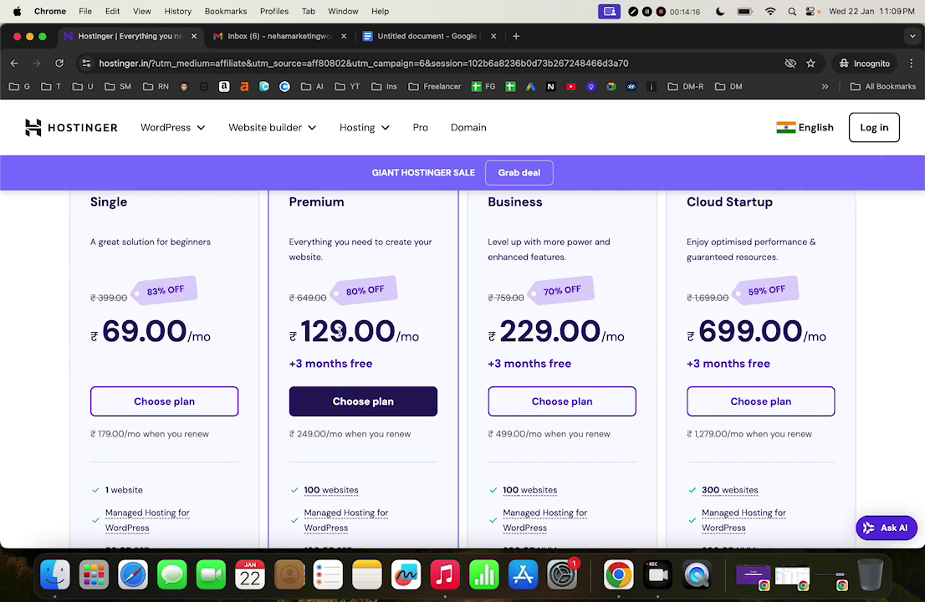
pyautogui.scroll(3, 385, 345)
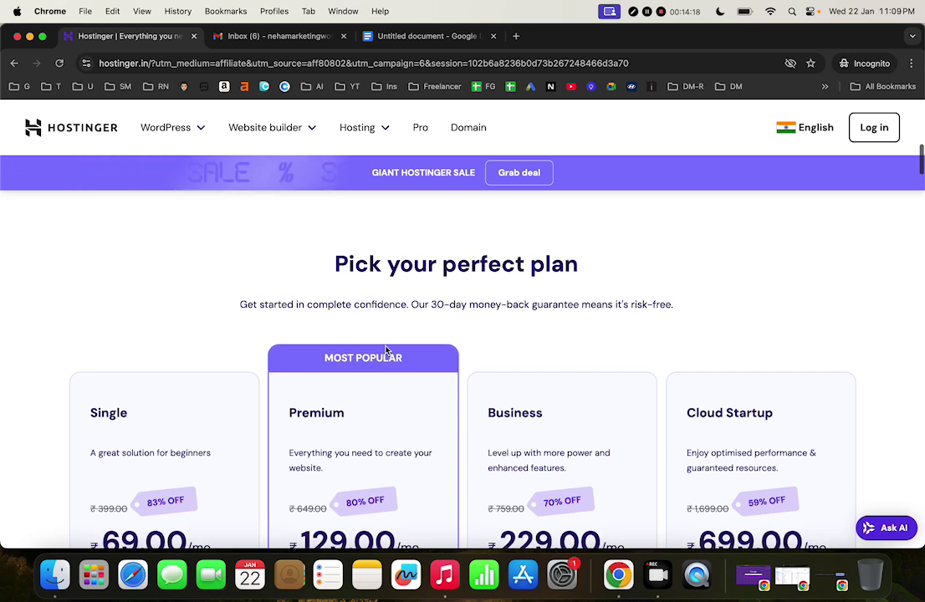
pyautogui.scroll(-4, 386, 352)
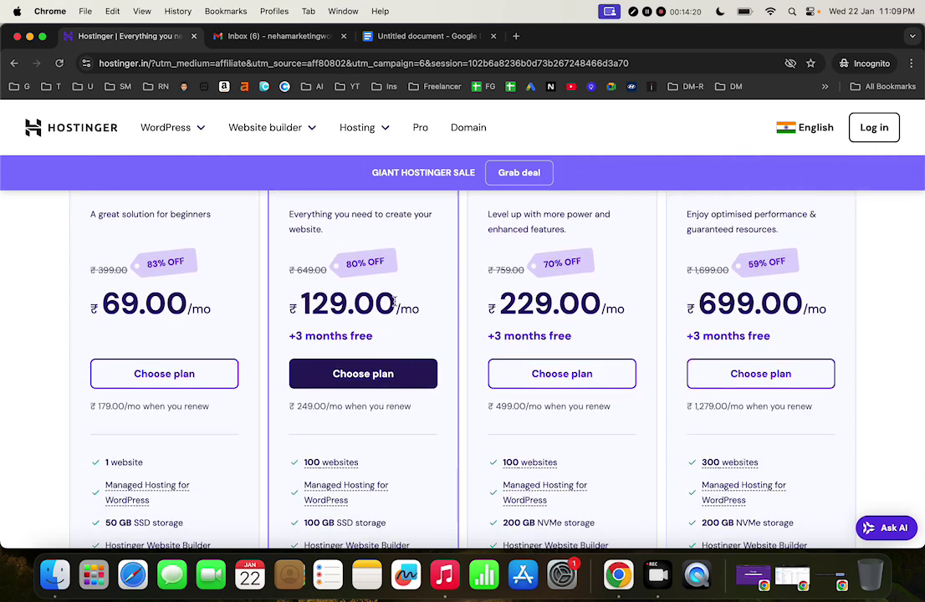
# Check the Gmail inbox and dismiss the account summary and notification prompt
pyautogui.click(281, 36)
pyautogui.click(904, 121)
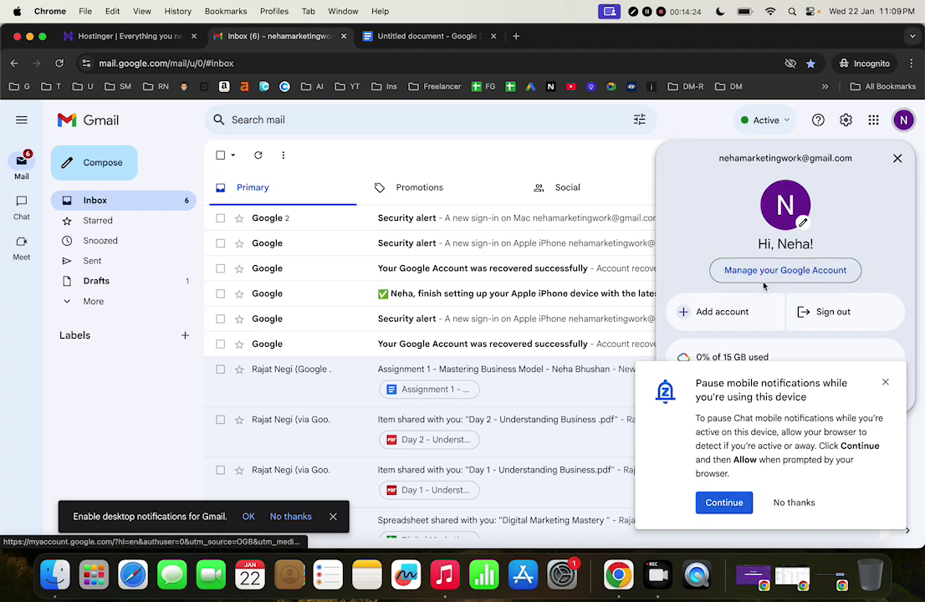
pyautogui.click(886, 382)
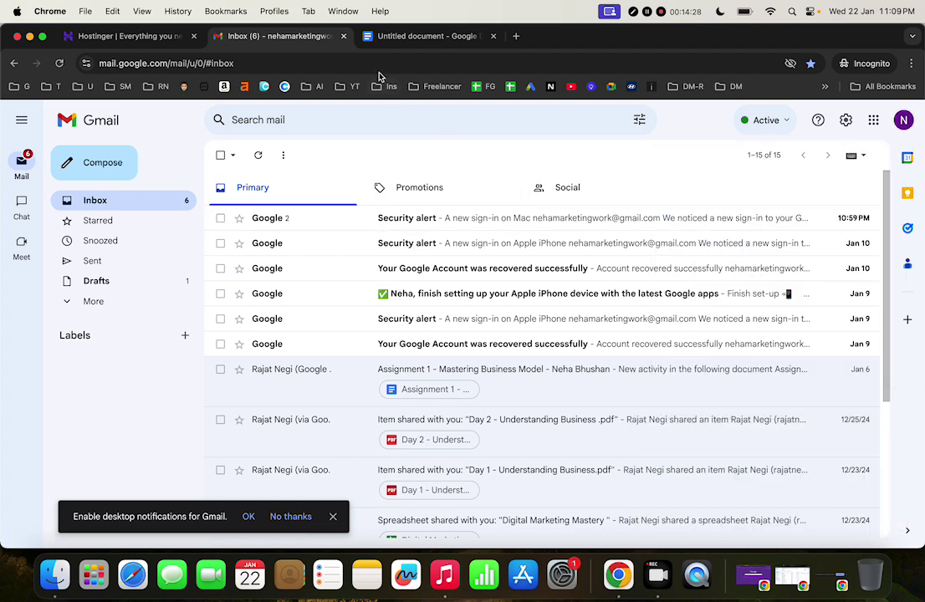
# Review the Untitled document notes, then return to Hostinger's pricing page
pyautogui.click(387, 38)
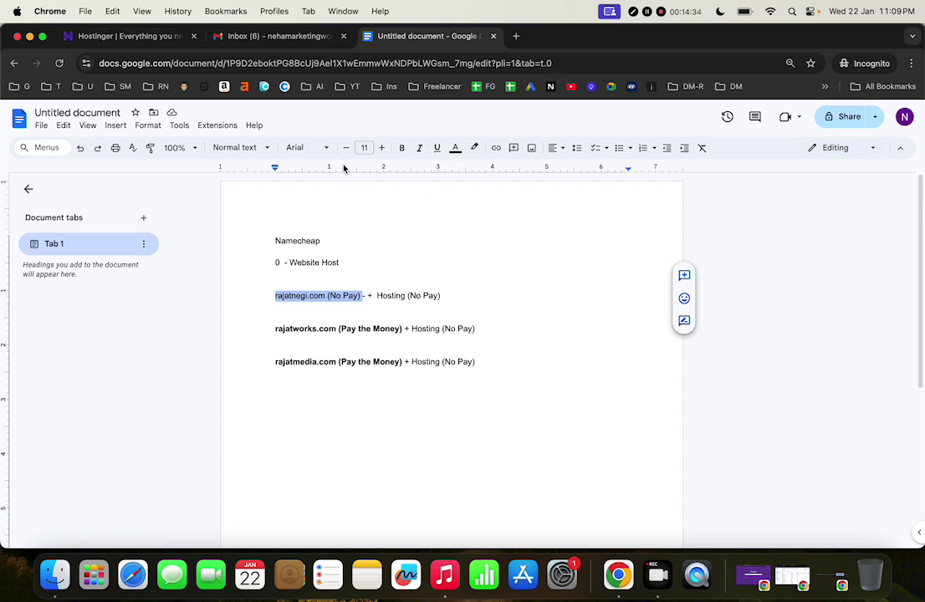
pyautogui.click(275, 37)
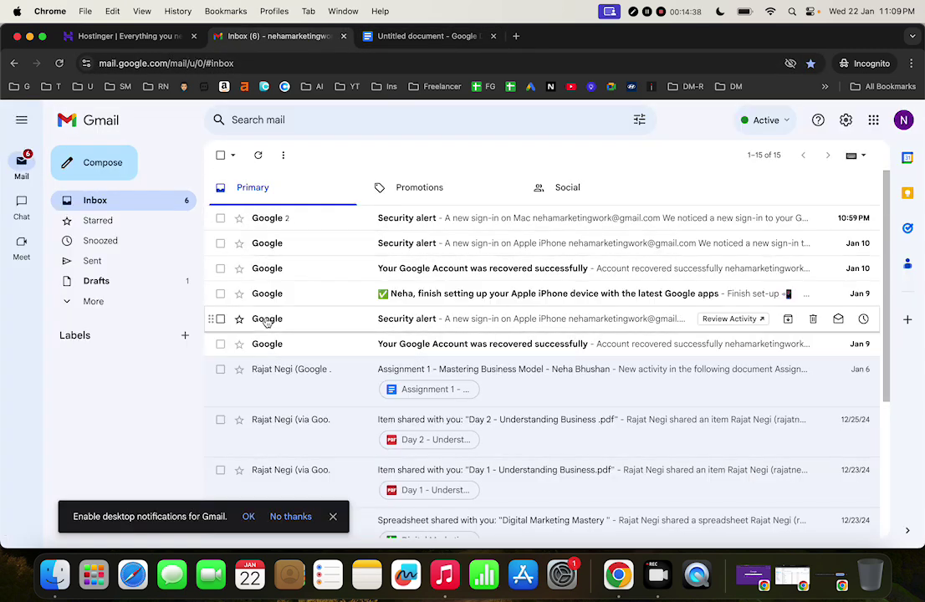
pyautogui.click(168, 42)
pyautogui.click(279, 39)
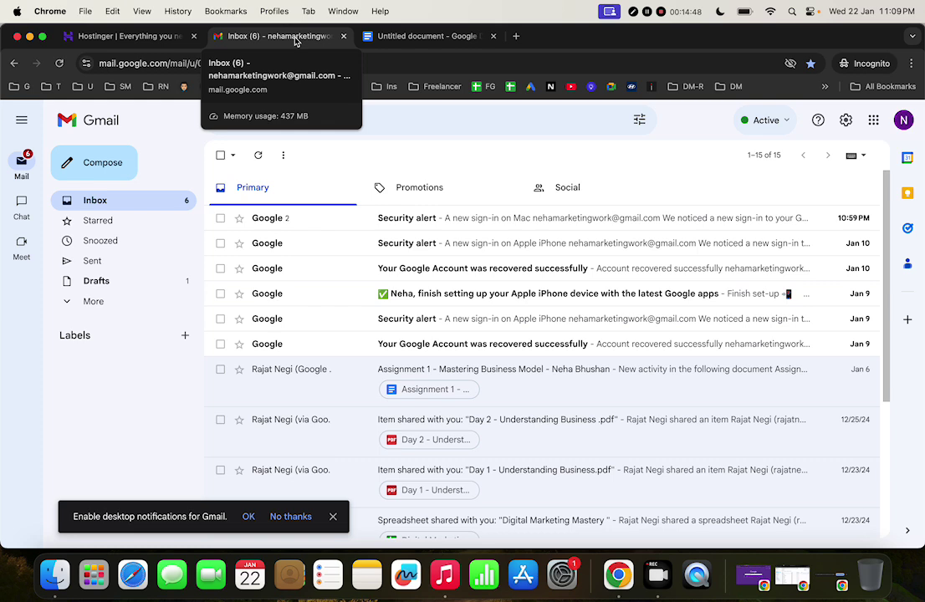
pyautogui.click(413, 38)
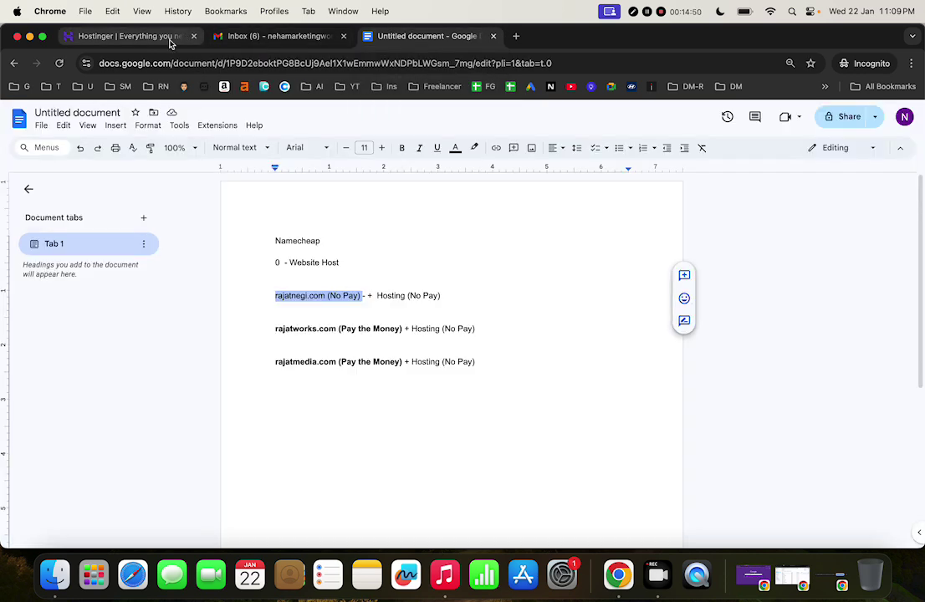
pyautogui.click(170, 37)
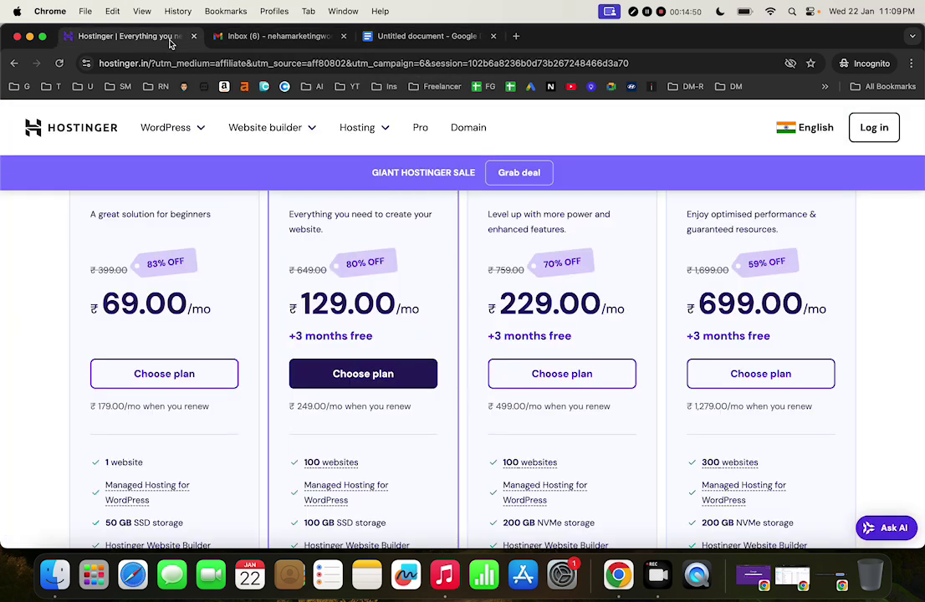
# Dismiss the incognito window options and add Hostinger's Premium plan to the cart at 48 months, ₹129/month
pyautogui.click(857, 67)
pyautogui.click(656, 153)
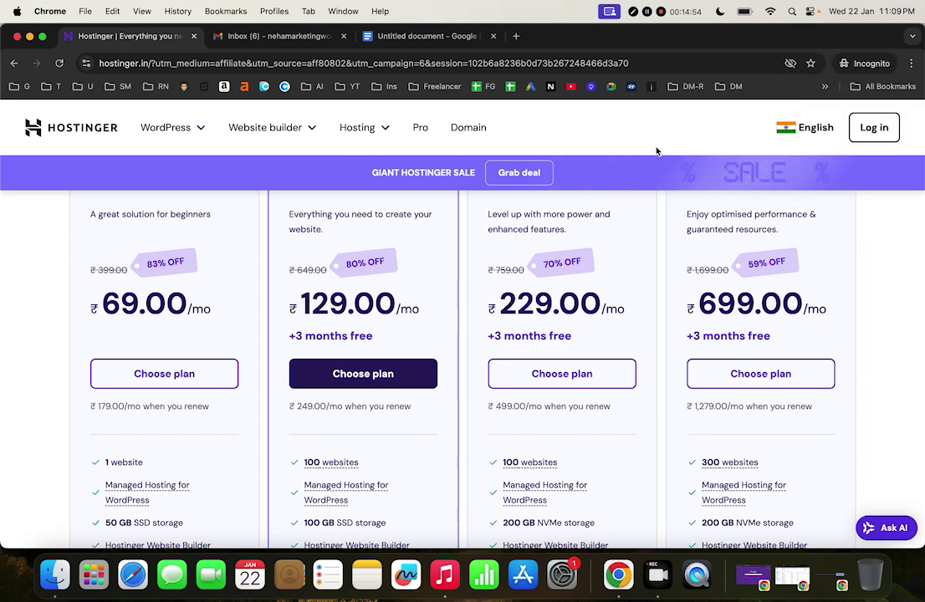
pyautogui.scroll(10, 551, 237)
pyautogui.scroll(-10, 552, 238)
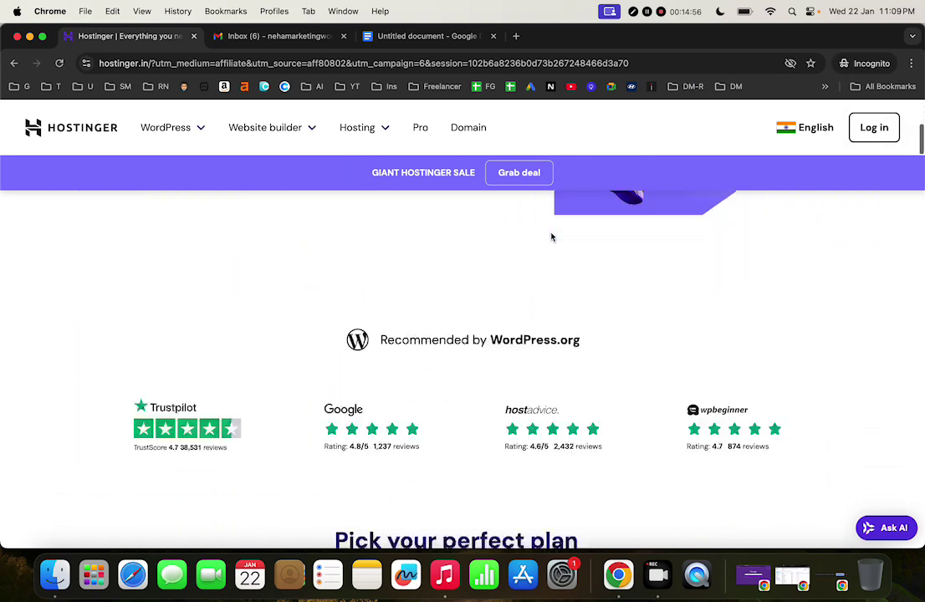
pyautogui.scroll(-3, 394, 274)
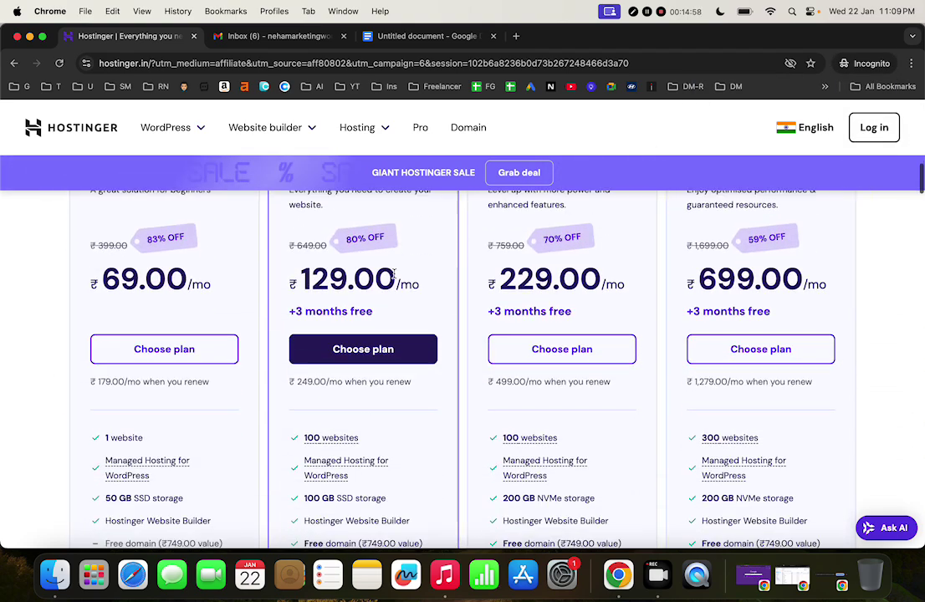
pyautogui.scroll(5, 395, 276)
pyautogui.scroll(-4, 395, 278)
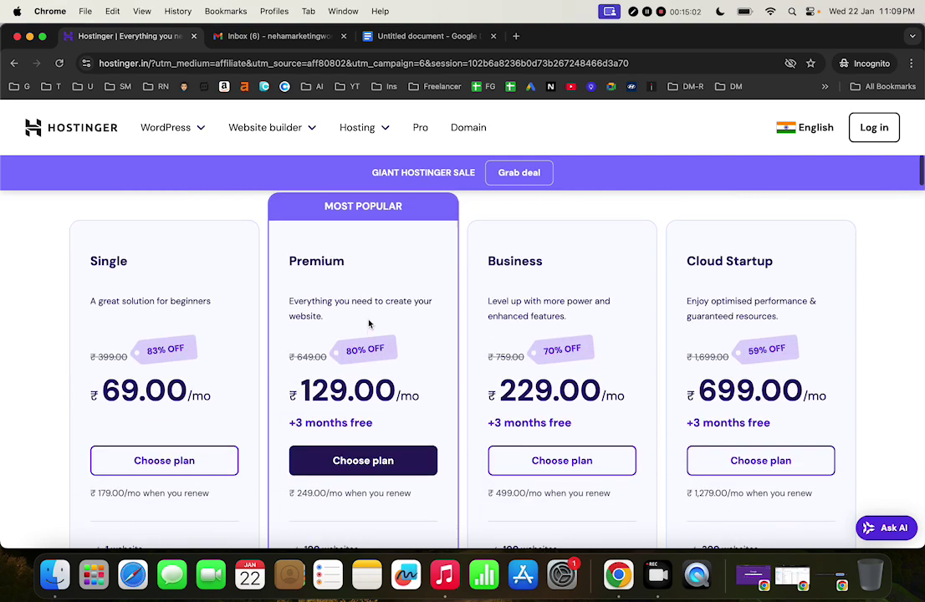
pyautogui.scroll(2, 368, 318)
pyautogui.scroll(-3, 330, 299)
pyautogui.scroll(-1, 330, 298)
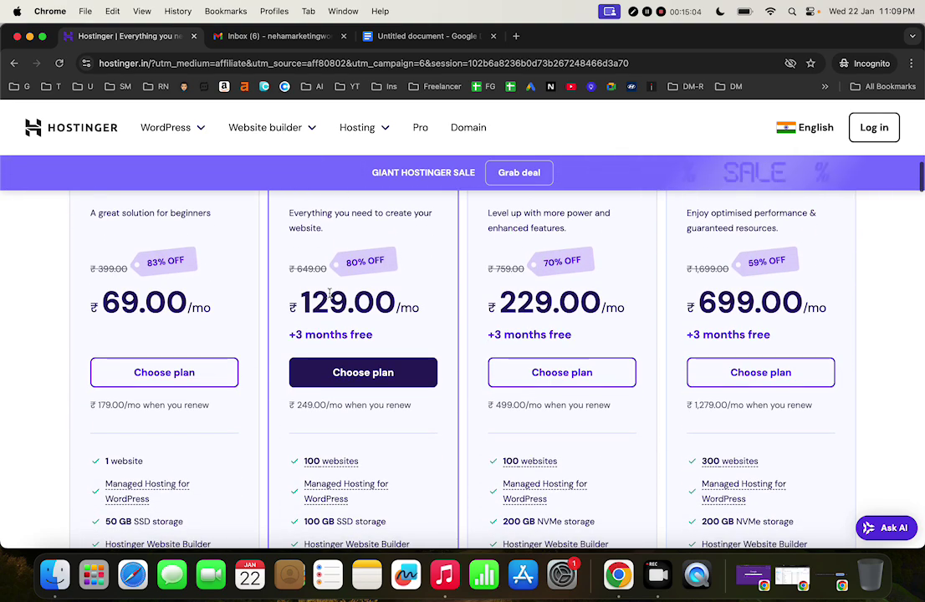
pyautogui.click(349, 379)
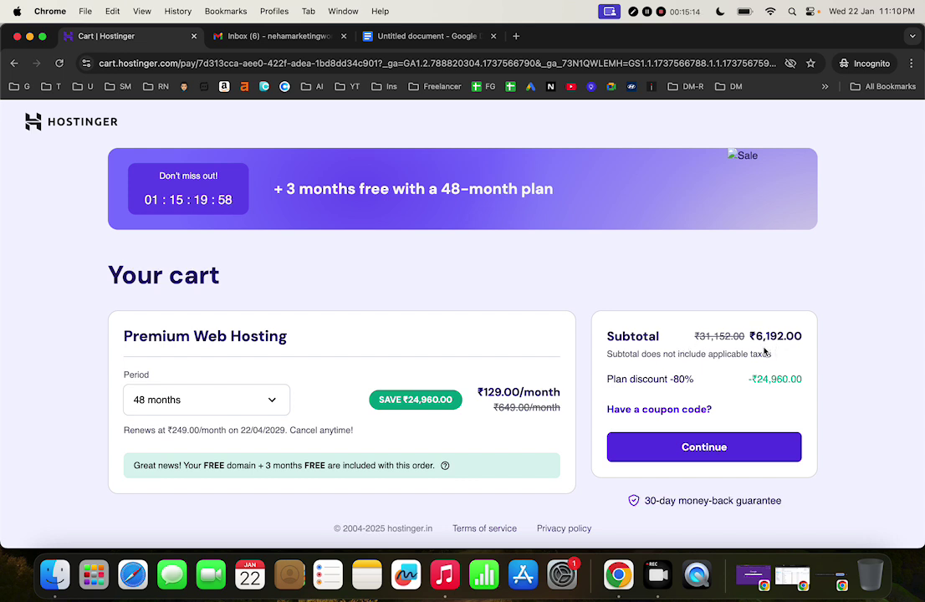
# Set the Premium period to 12 months (₹219/month, ₹2,628.00 subtotal) and continue to account creation
pyautogui.click(223, 390)
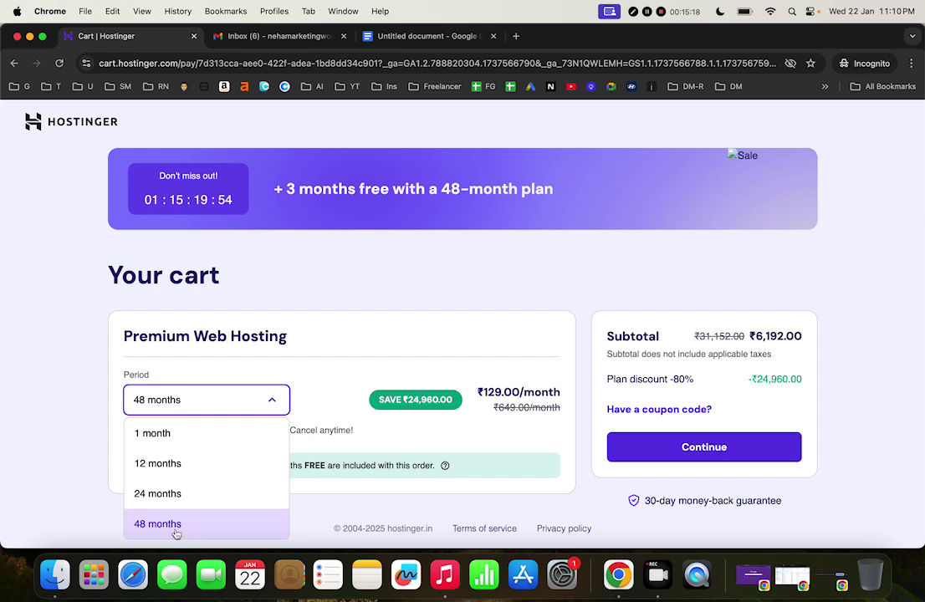
pyautogui.click(173, 465)
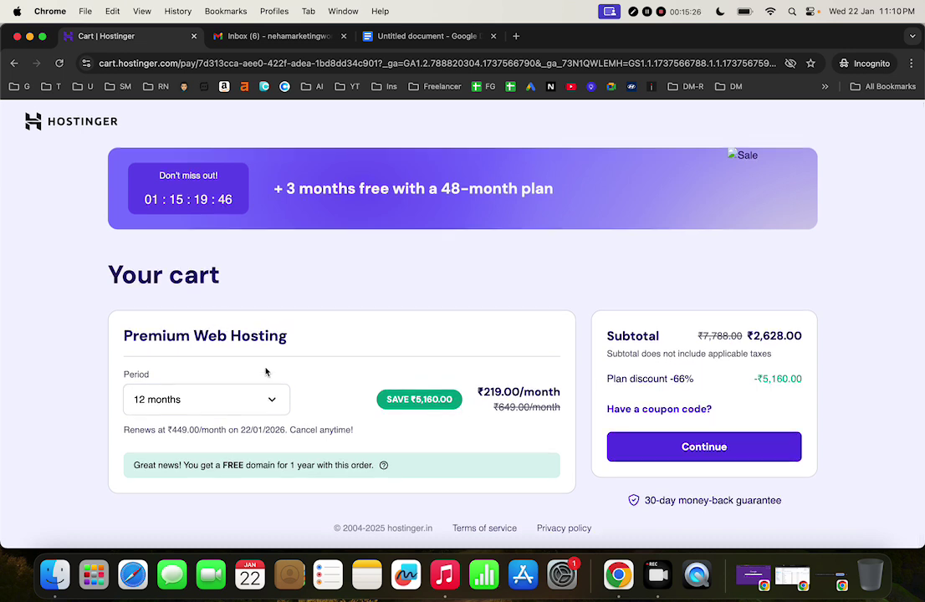
pyautogui.click(268, 400)
pyautogui.click(268, 399)
pyautogui.click(261, 405)
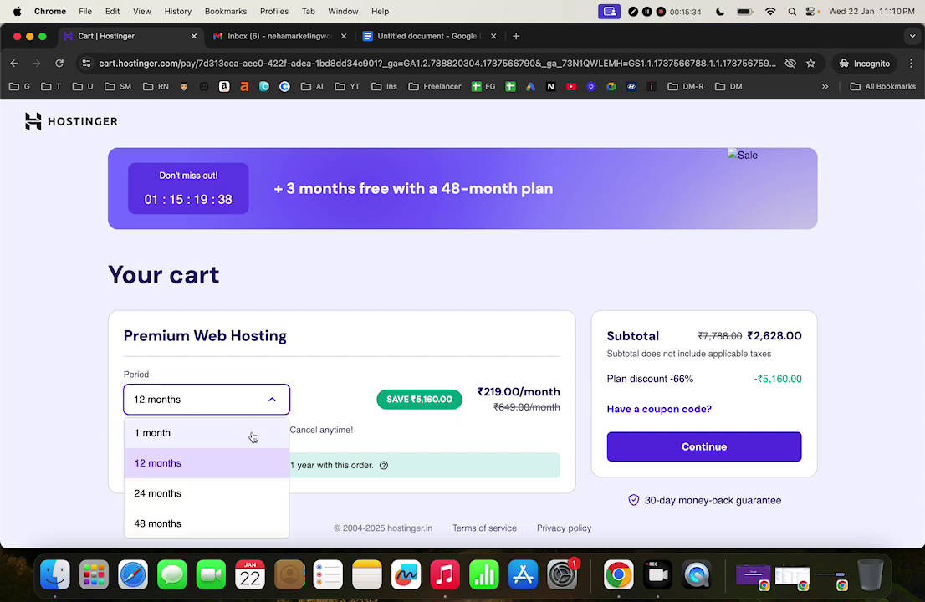
pyautogui.click(244, 467)
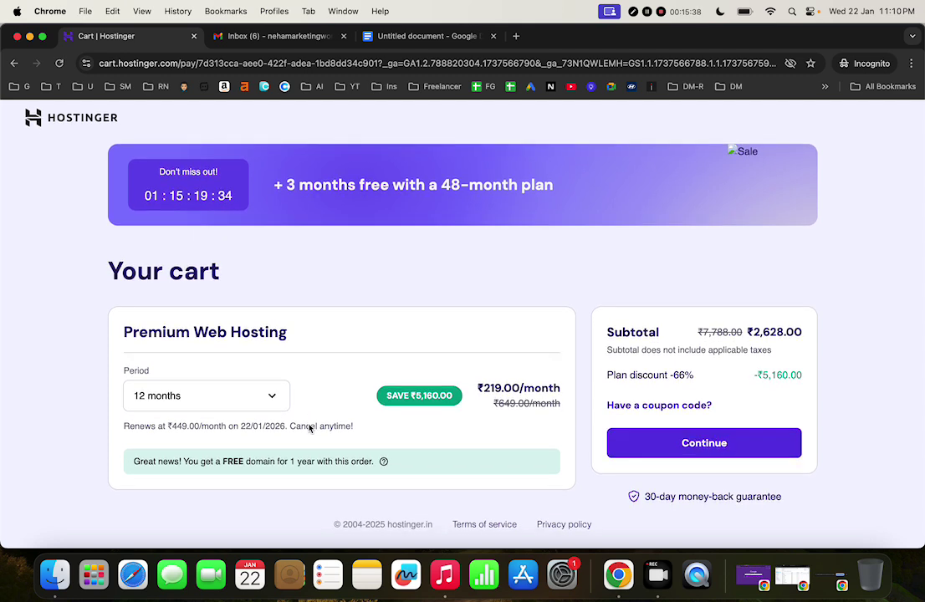
pyautogui.click(686, 459)
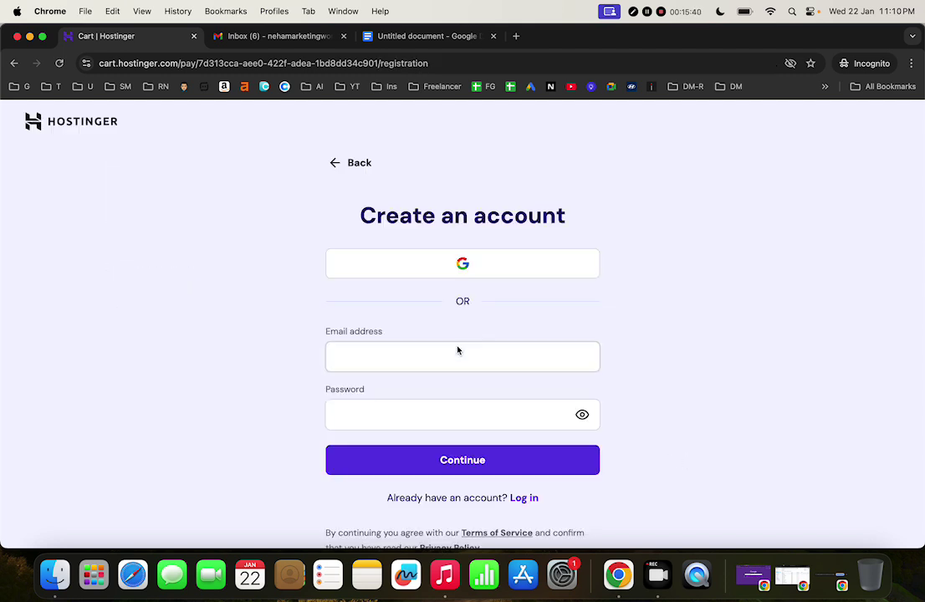
# Sign up with the Google account and authorise hostinger.com to reach the billing address step
pyautogui.click(477, 255)
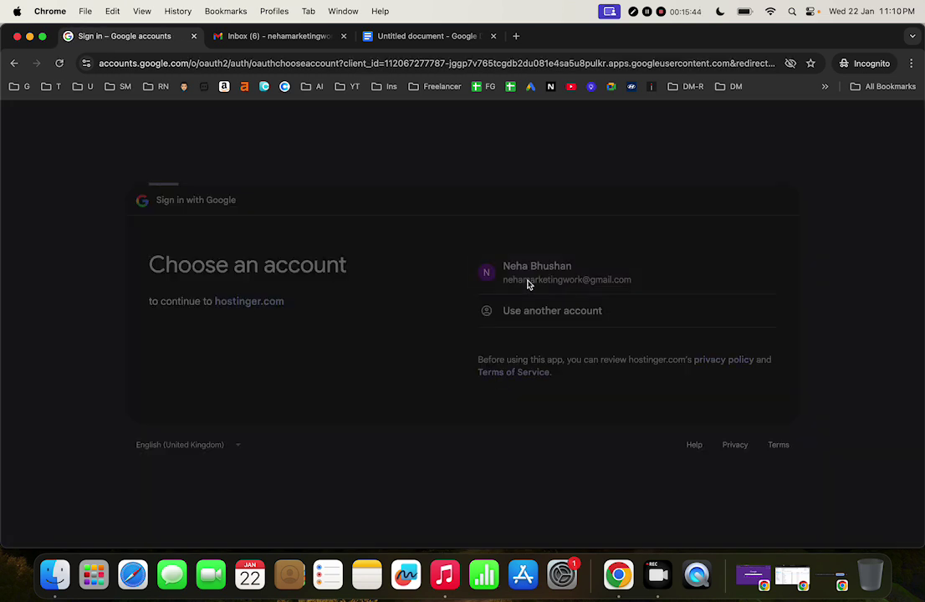
pyautogui.click(529, 281)
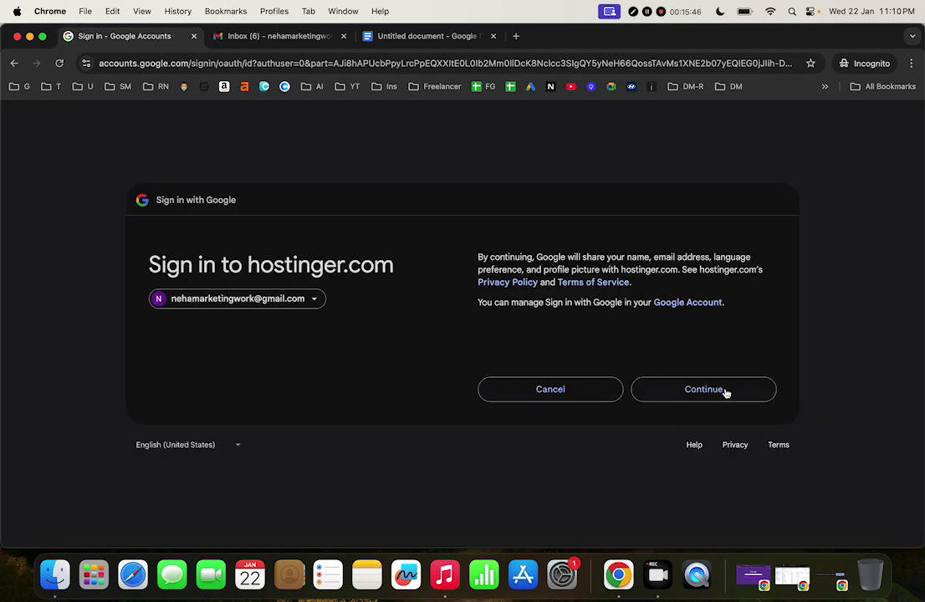
pyautogui.click(725, 392)
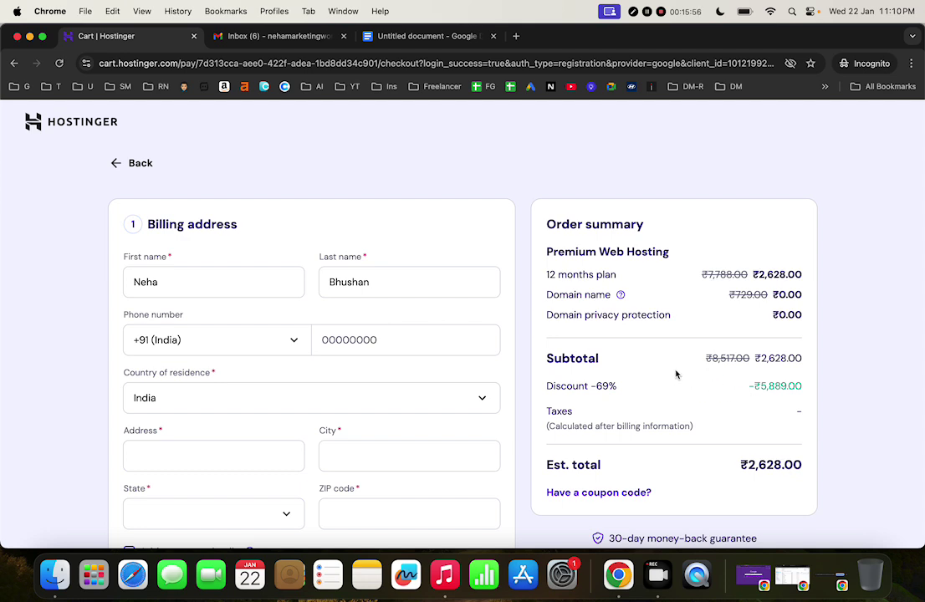
pyautogui.scroll(-5, 676, 374)
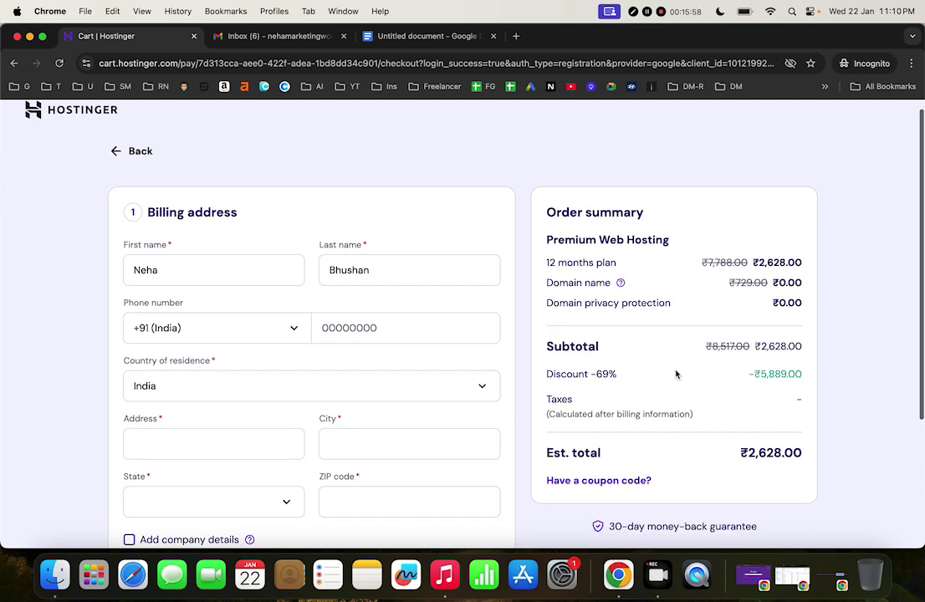
pyautogui.scroll(5, 676, 374)
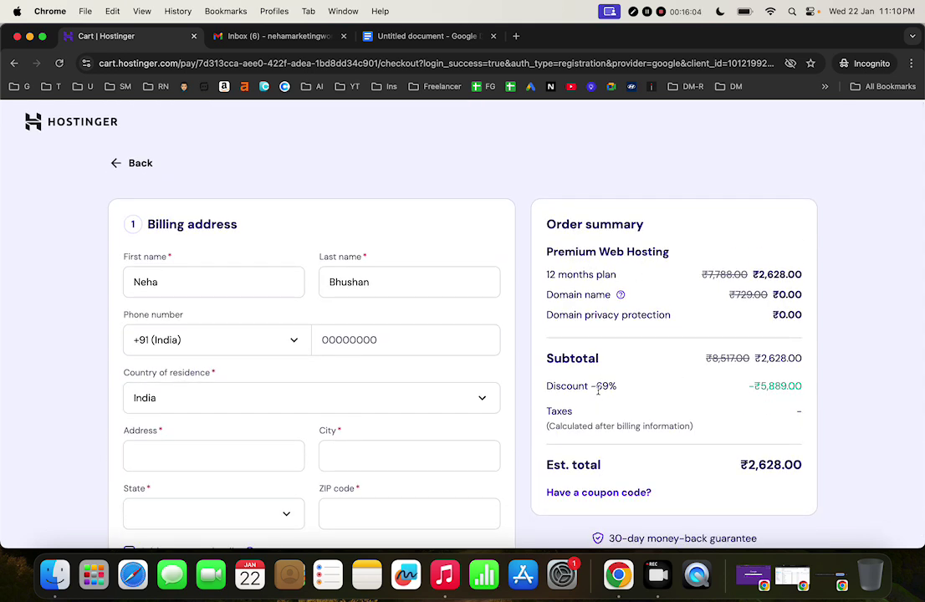
pyautogui.moveTo(597, 388); pyautogui.dragTo(790, 403)
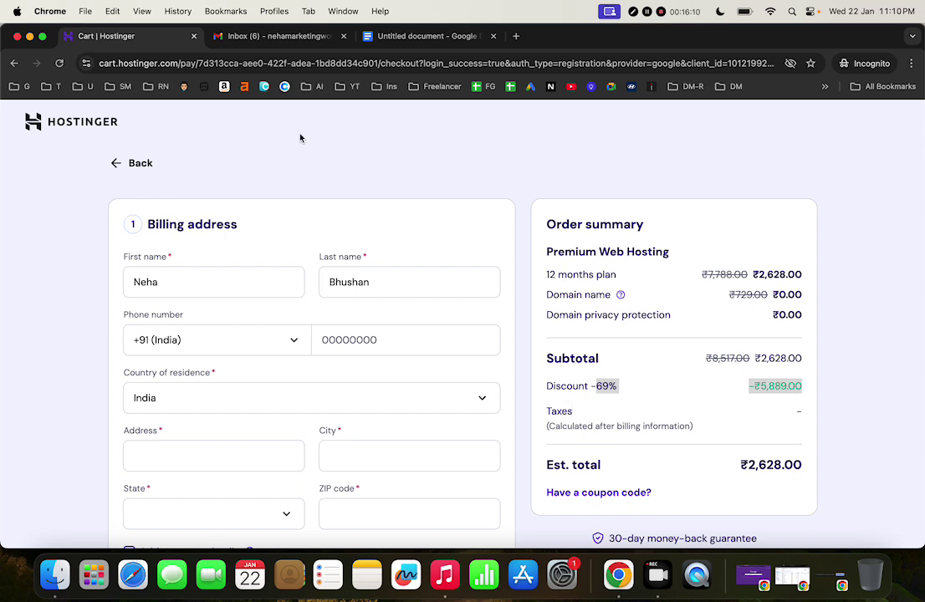
pyautogui.click(657, 385)
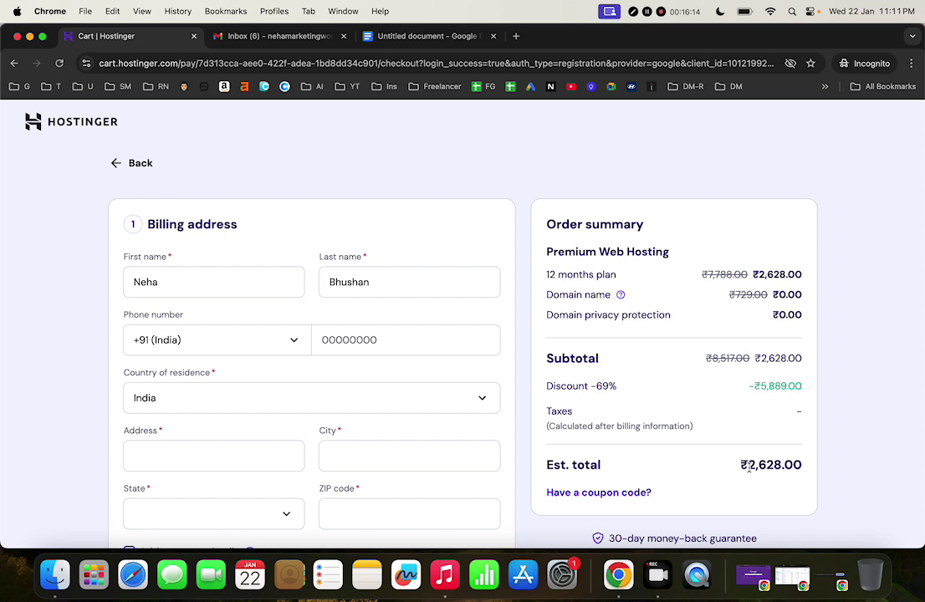
pyautogui.moveTo(747, 466); pyautogui.dragTo(804, 474)
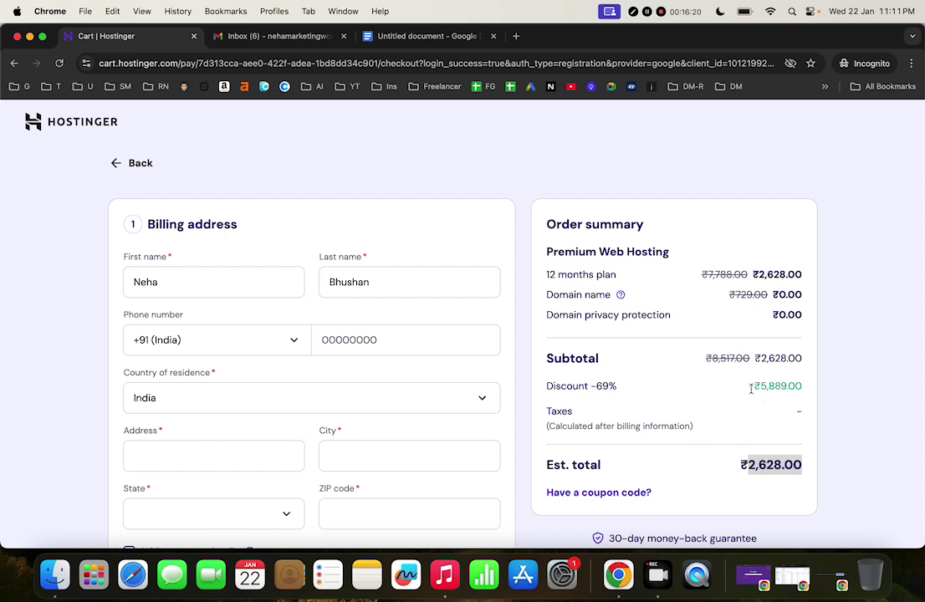
pyautogui.moveTo(751, 386); pyautogui.dragTo(801, 387)
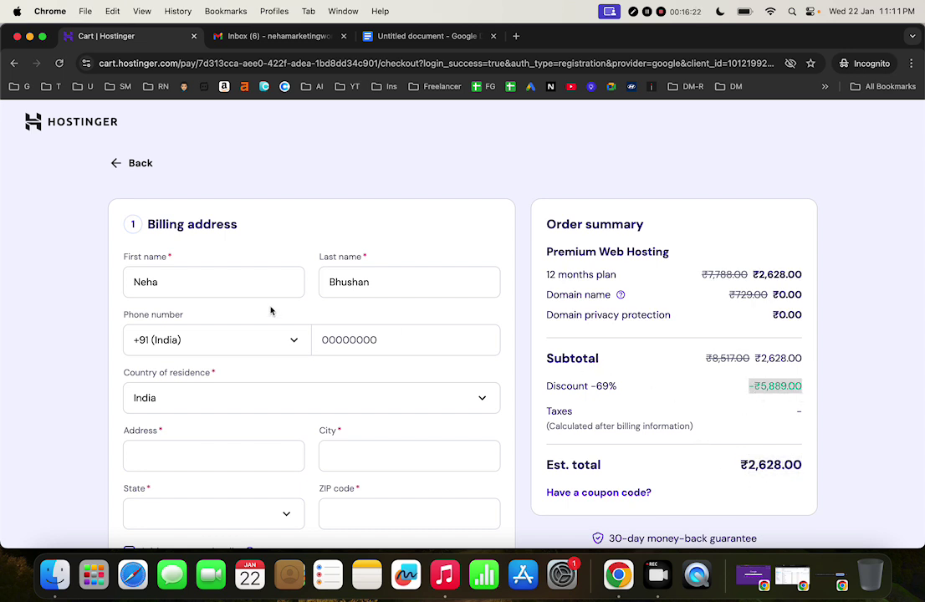
pyautogui.click(205, 277)
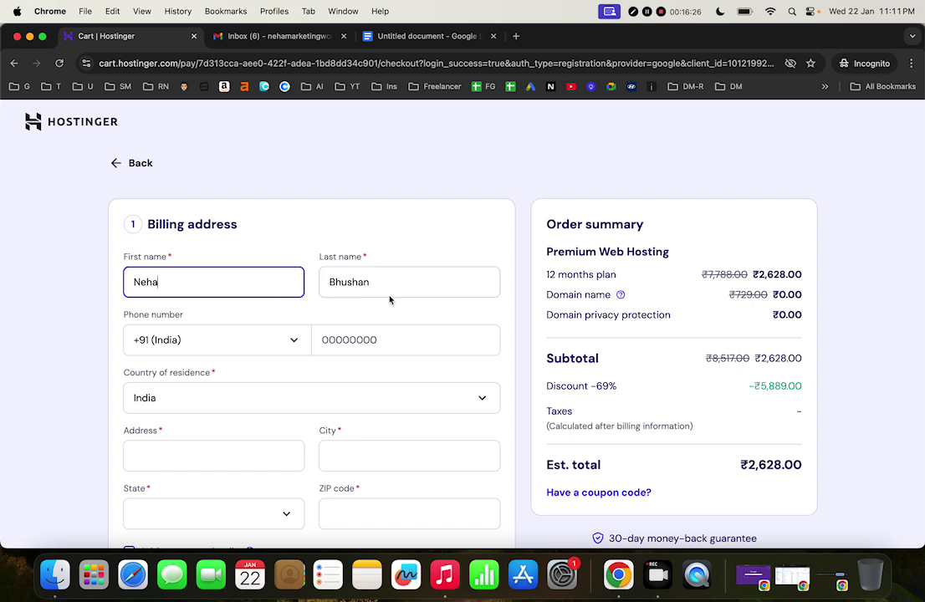
pyautogui.click(364, 338)
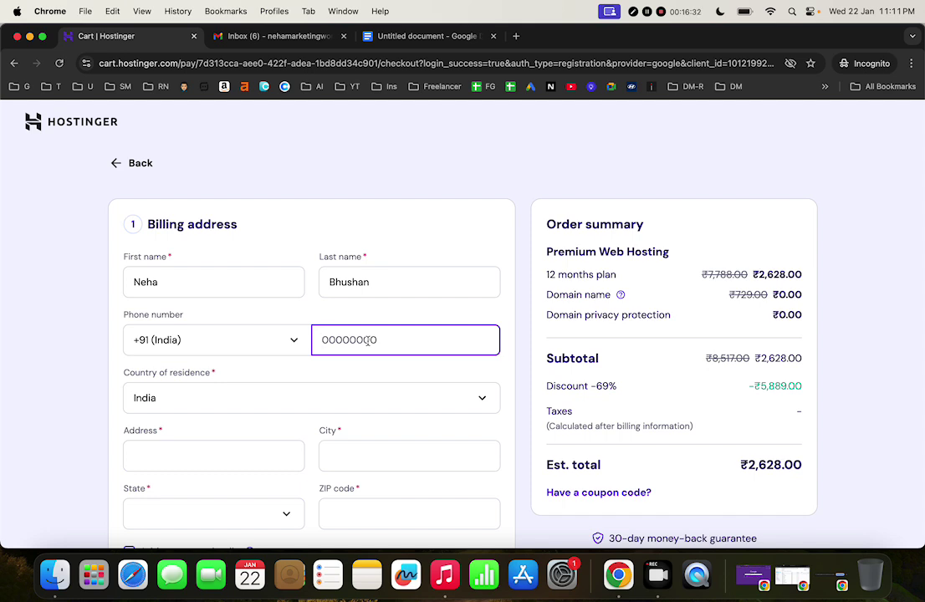
pyautogui.scroll(-3, 369, 340)
pyautogui.scroll(-2, 368, 343)
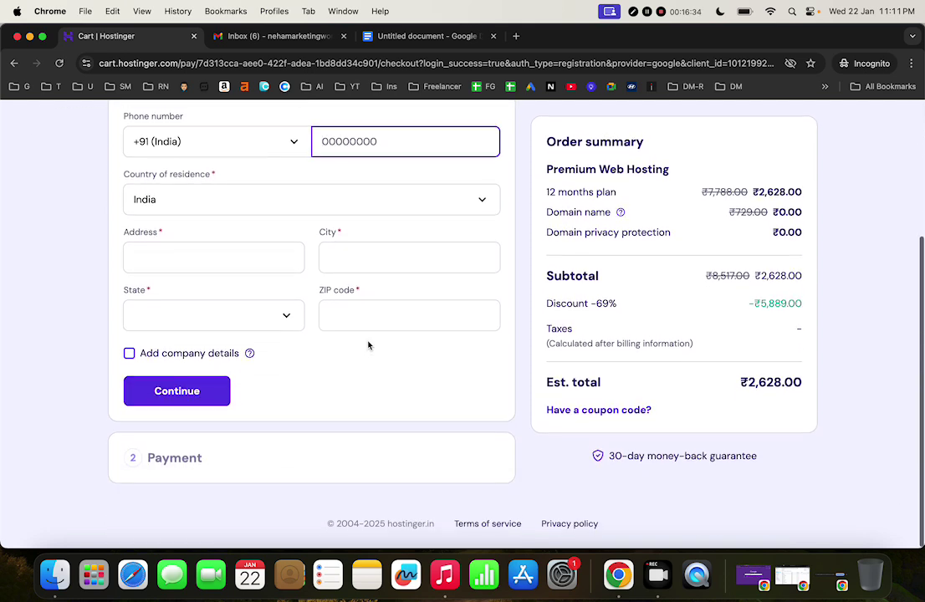
pyautogui.scroll(5, 368, 343)
pyautogui.scroll(-1, 368, 345)
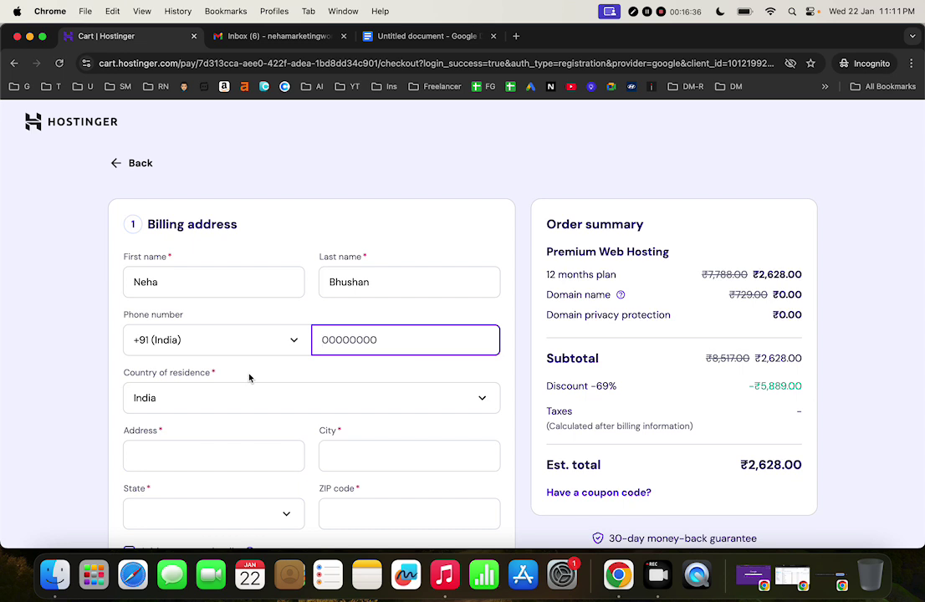
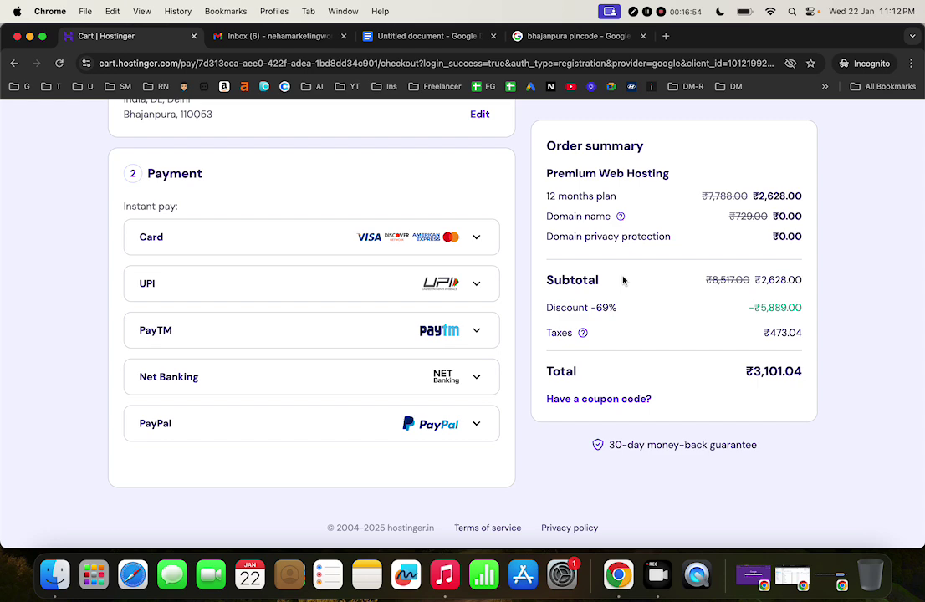
# Choose the UPI payment option and submit the ₹3,101.04 Premium Web Hosting order
pyautogui.scroll(-1, 623, 281)
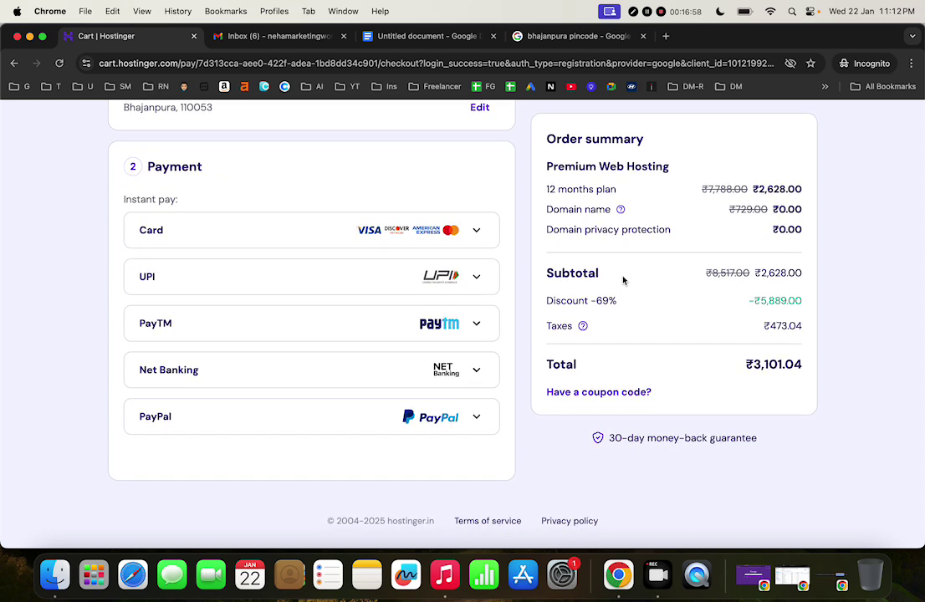
pyautogui.scroll(1, 624, 281)
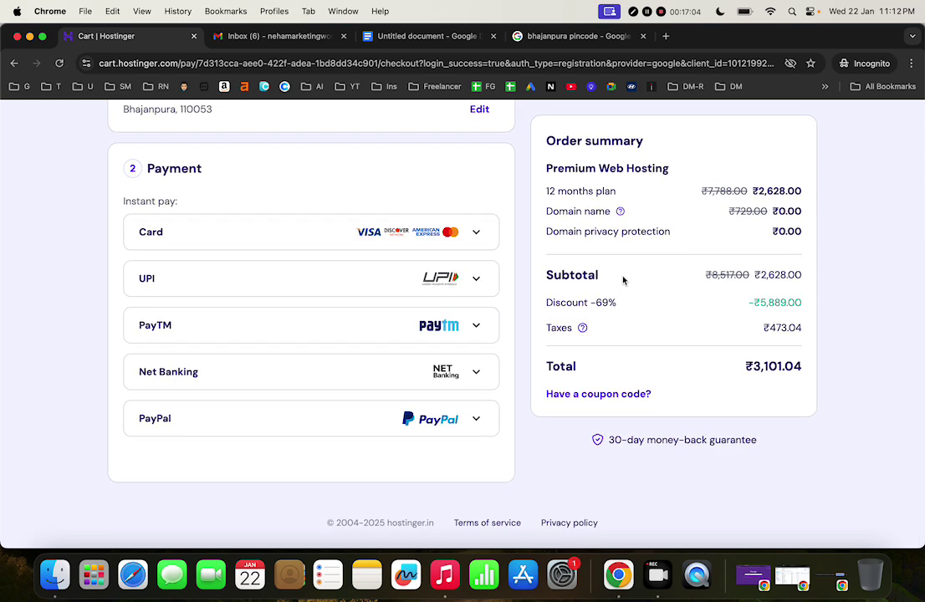
pyautogui.scroll(1, 624, 281)
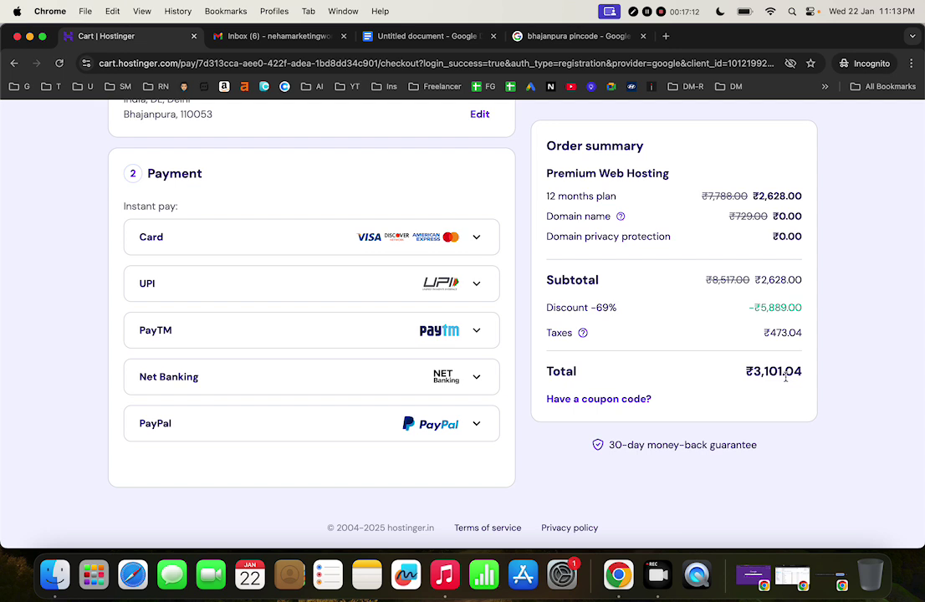
pyautogui.click(420, 284)
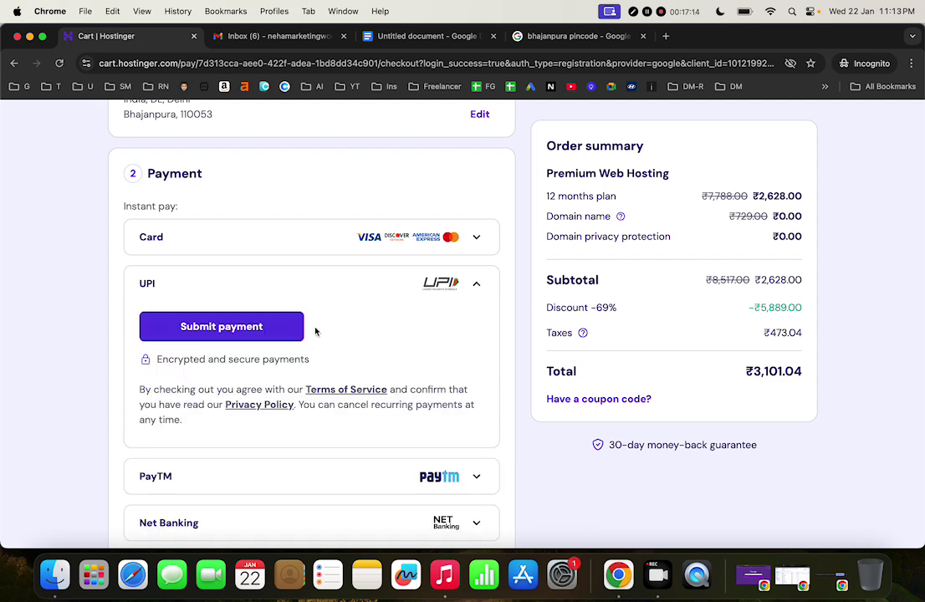
pyautogui.click(426, 285)
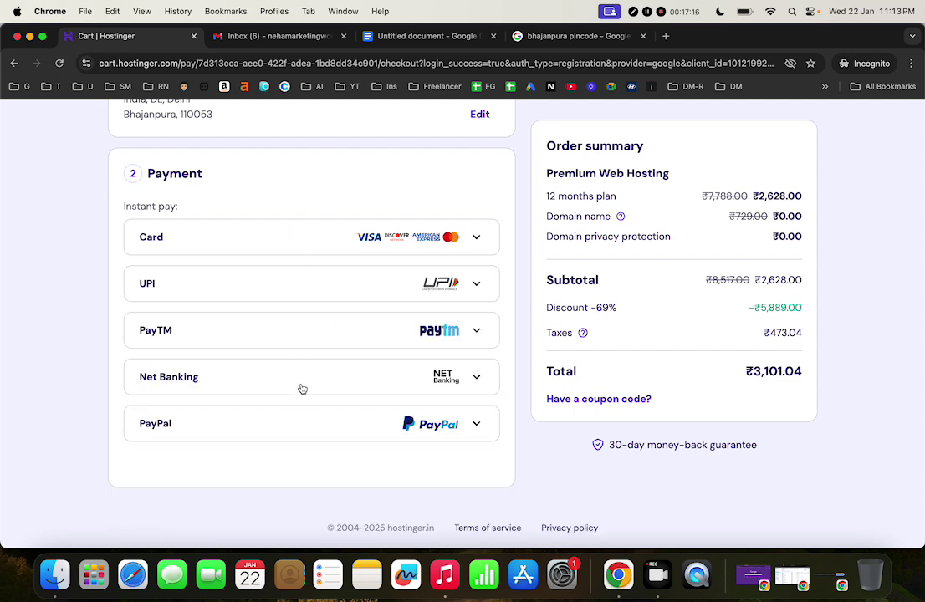
pyautogui.click(301, 284)
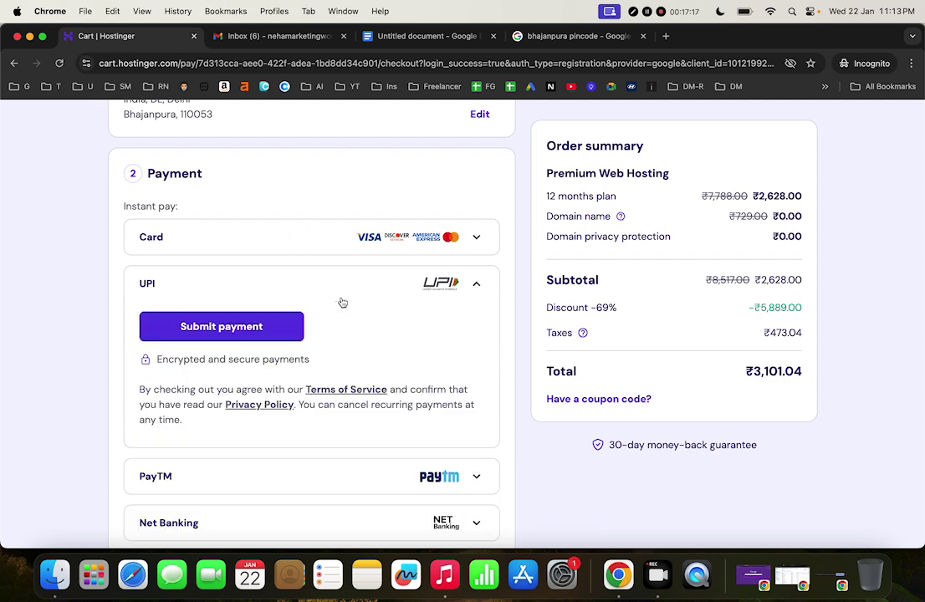
pyautogui.click(266, 323)
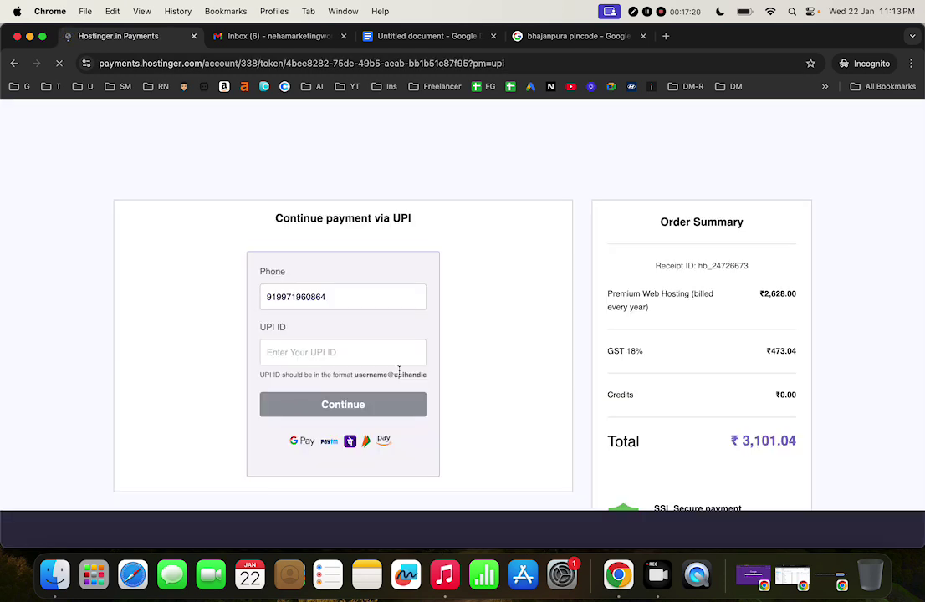
# Replace the prefilled contact phone number with the user's phone number
pyautogui.scroll(-4, 400, 373)
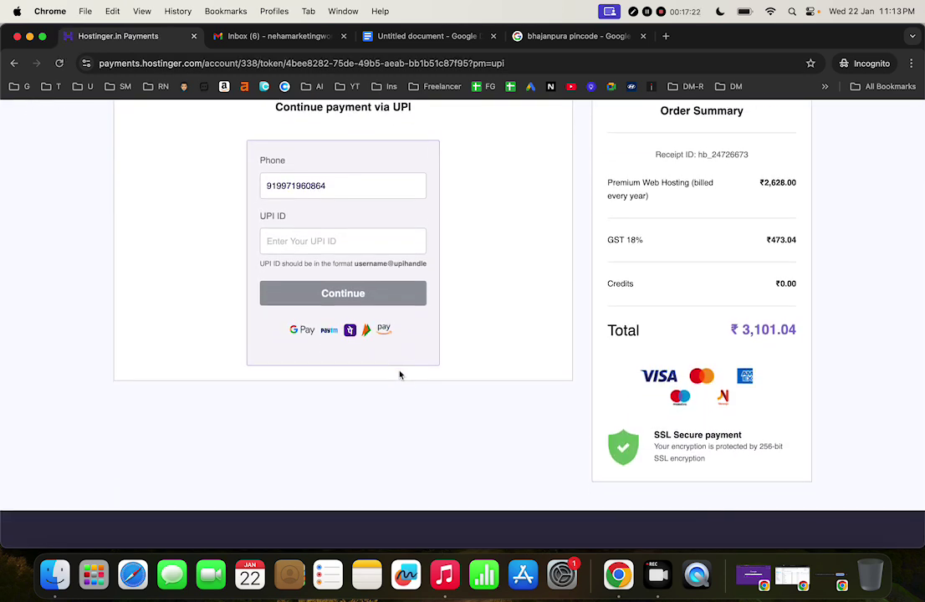
pyautogui.click(330, 187)
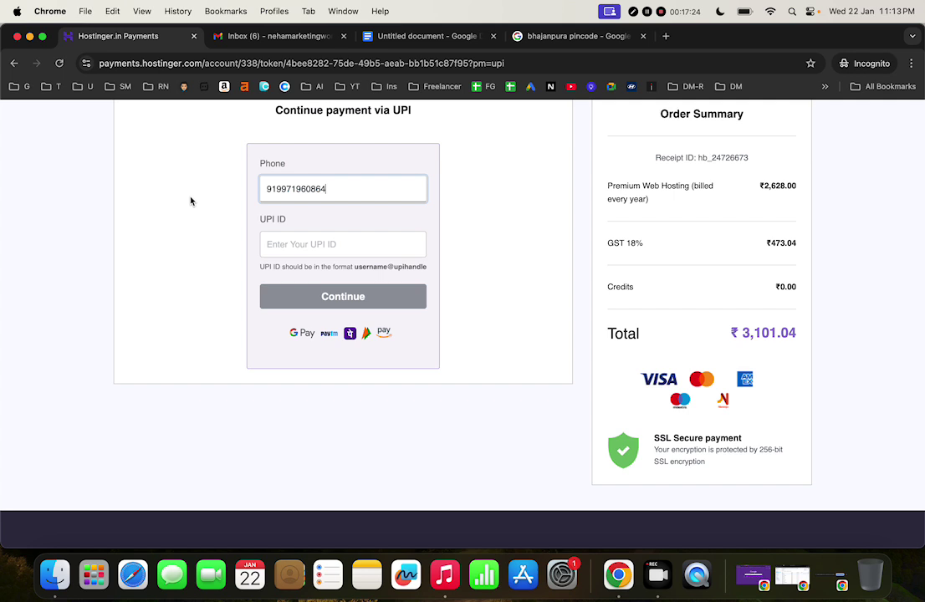
pyautogui.press('BackSpace')
pyautogui.press('BackSpace')
pyautogui.press('BackSpace')
pyautogui.press('BackSpace')
pyautogui.press('BackSpace')
pyautogui.press('BackSpace')
pyautogui.press('BackSpace')
pyautogui.press('BackSpace')
pyautogui.press('BackSpace')
pyautogui.press('BackSpace')
pyautogui.press('BackSpace')
pyautogui.press('BackSpace')
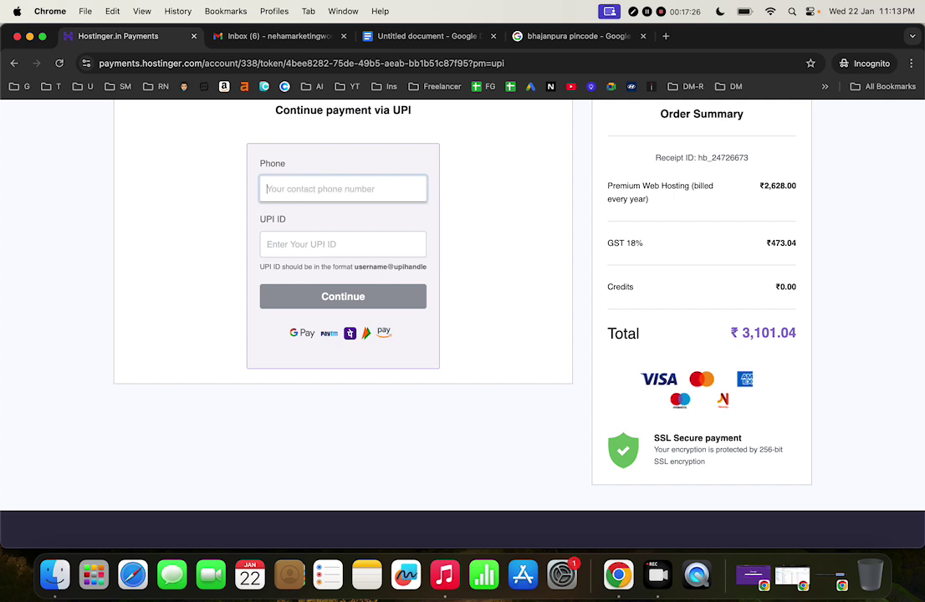
pyautogui.click(367, 249)
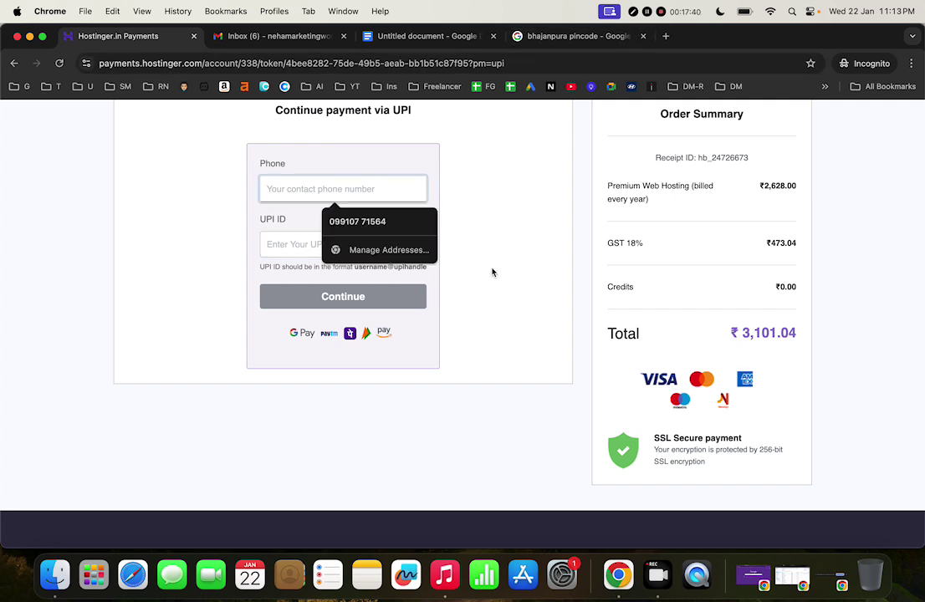
pyautogui.click(490, 272)
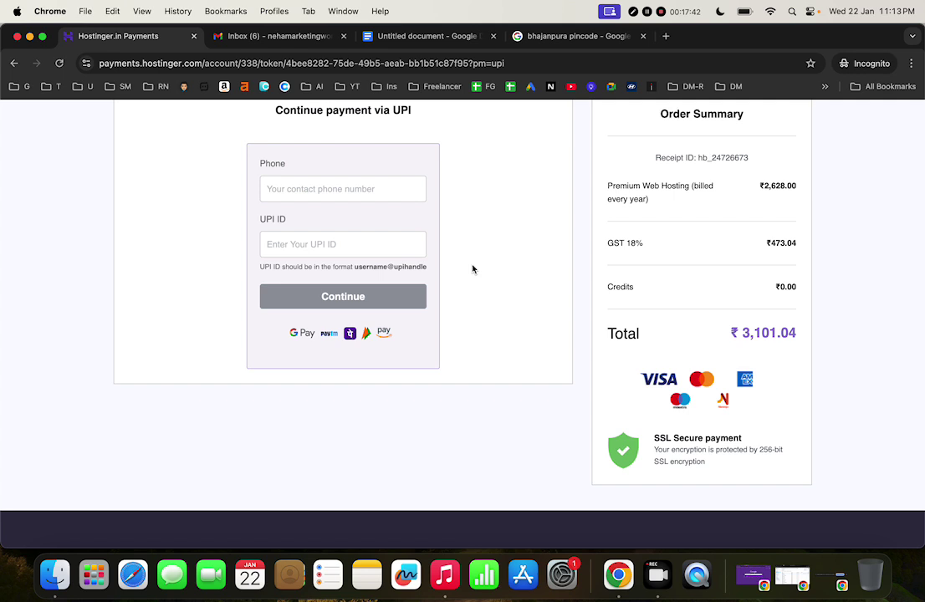
pyautogui.click(398, 186)
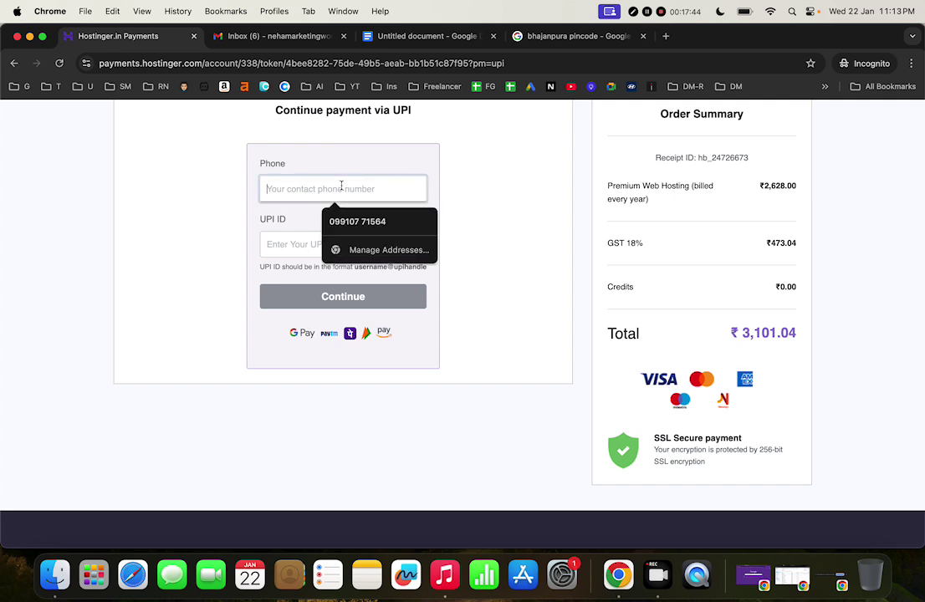
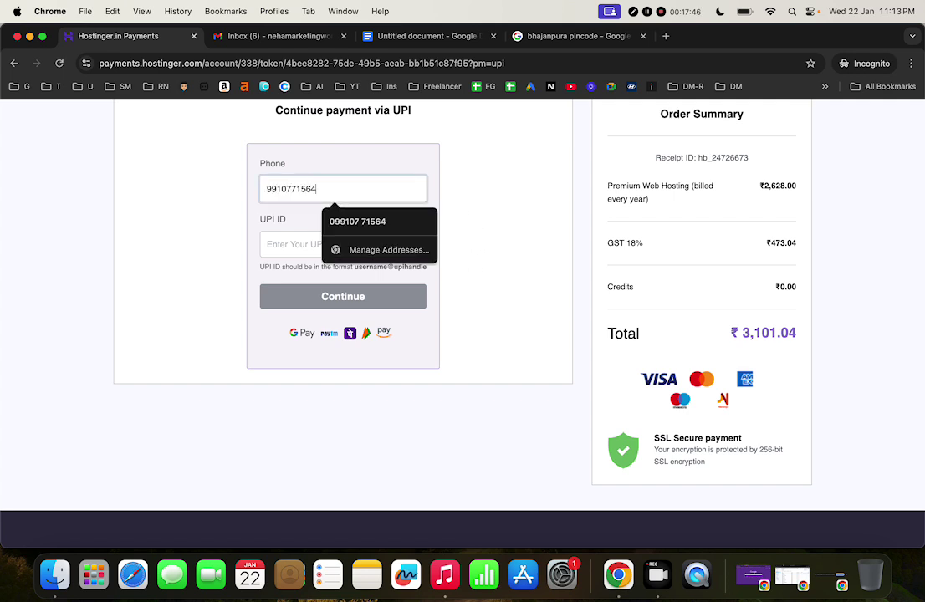
# Enter the UPI ID, correct its handle, and continue to the Razorpay payment options
pyautogui.click(301, 244)
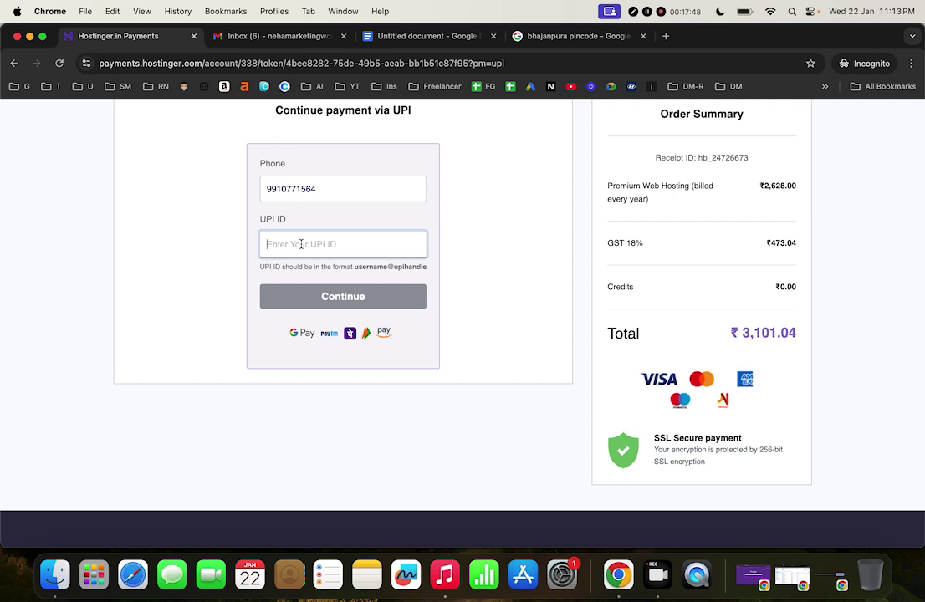
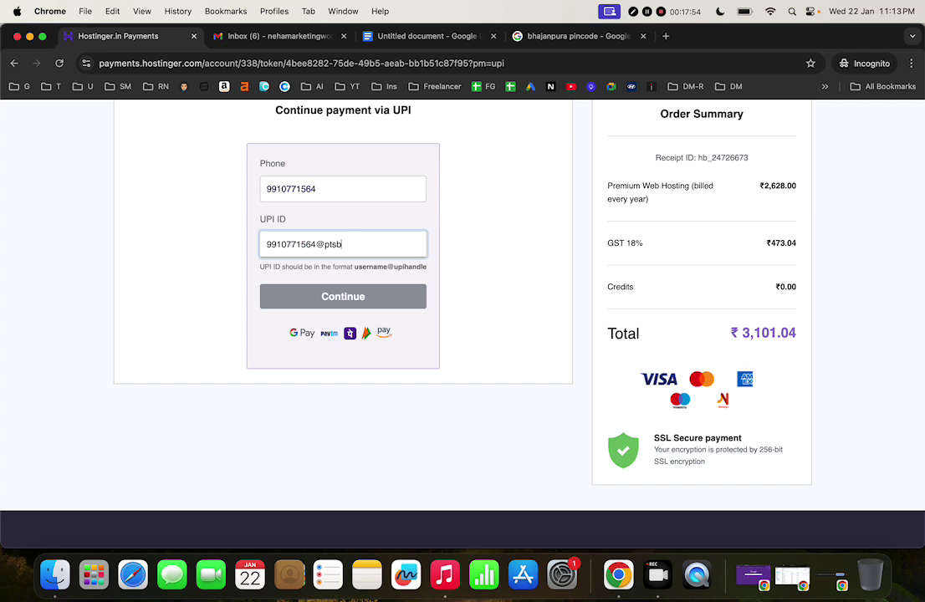
pyautogui.click(326, 308)
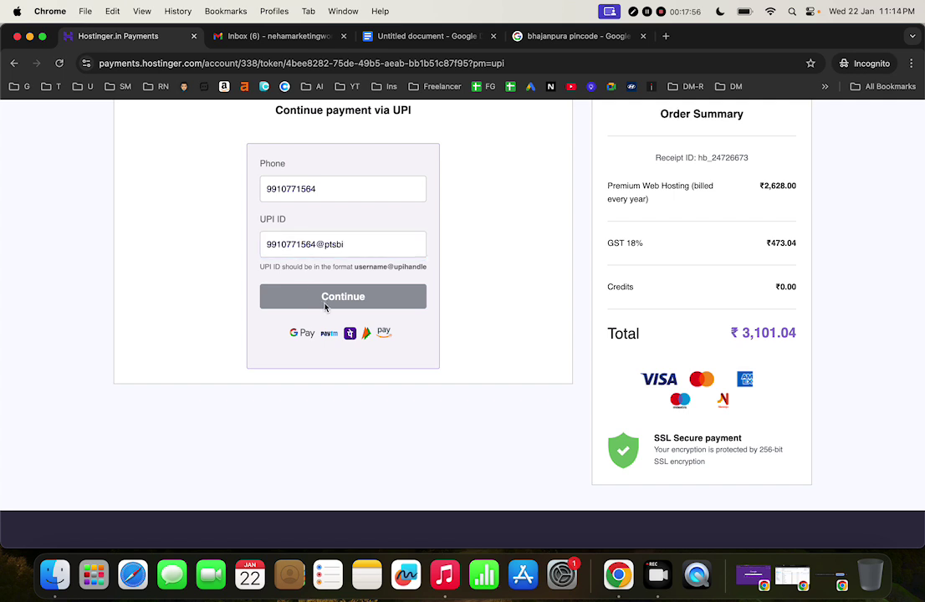
pyautogui.click(370, 243)
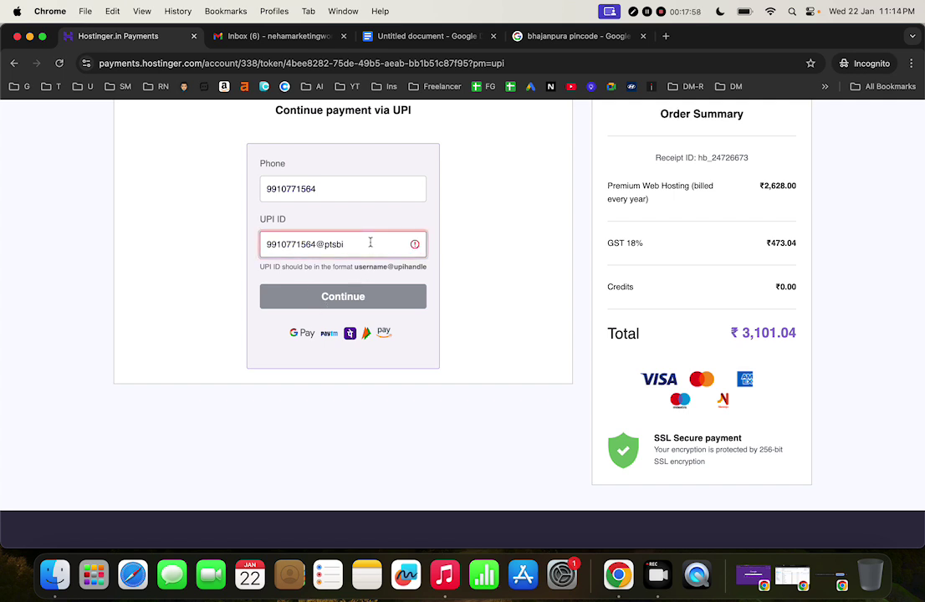
pyautogui.click(324, 299)
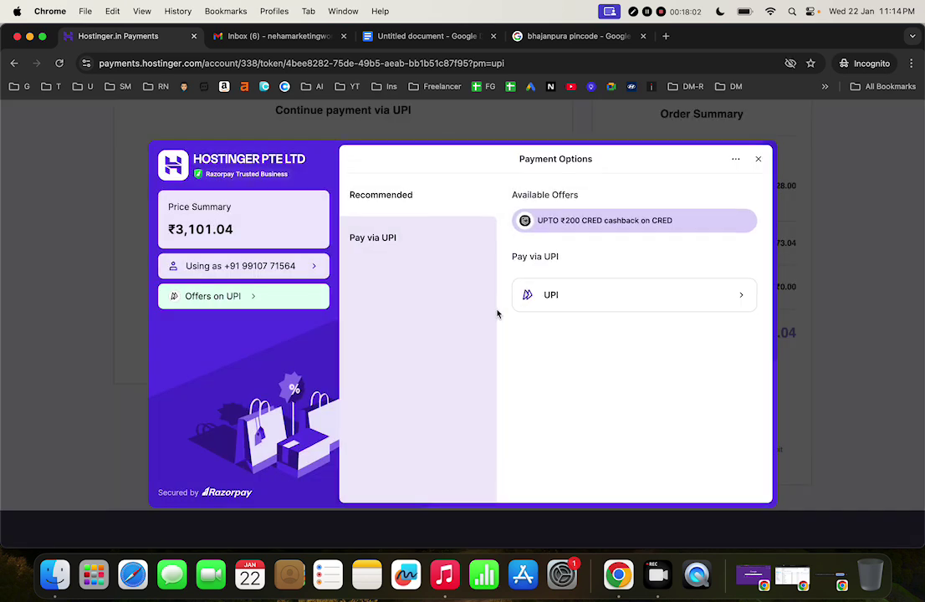
# Pay the ₹3,101.04 order through the UPI row in the Razorpay window
pyautogui.click(568, 294)
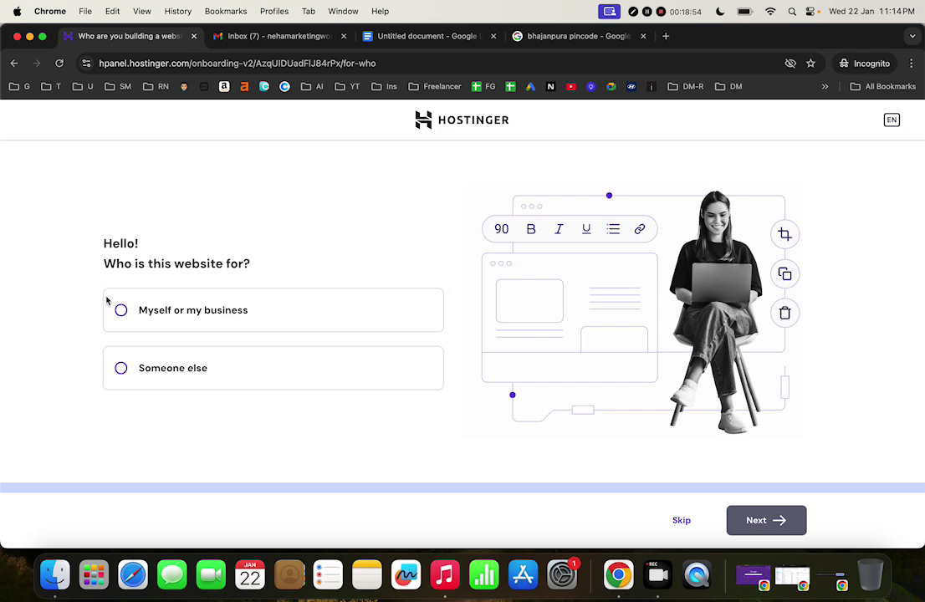
# Answer onboarding: site for myself or my business, create a new website, built on WordPress
pyautogui.click(682, 521)
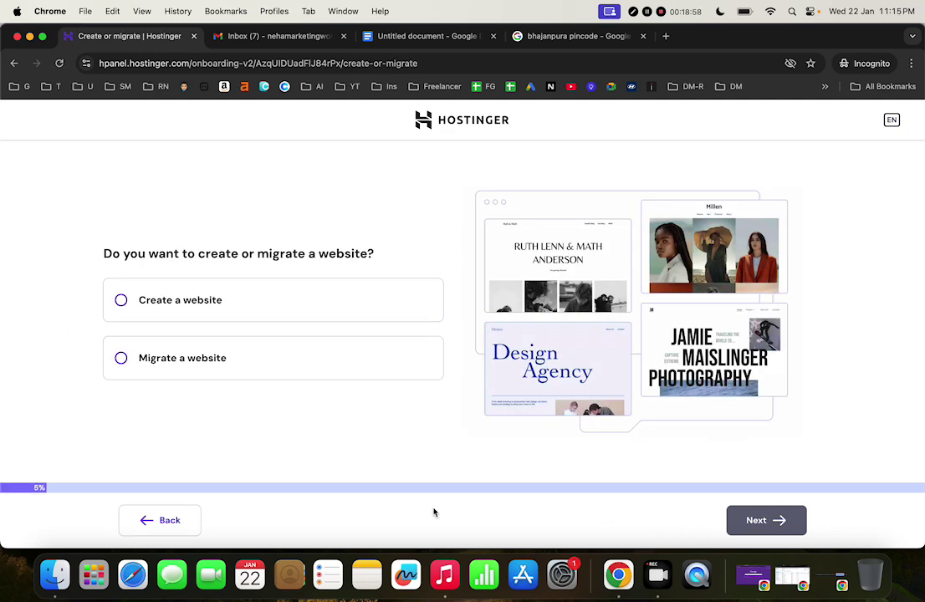
pyautogui.click(164, 520)
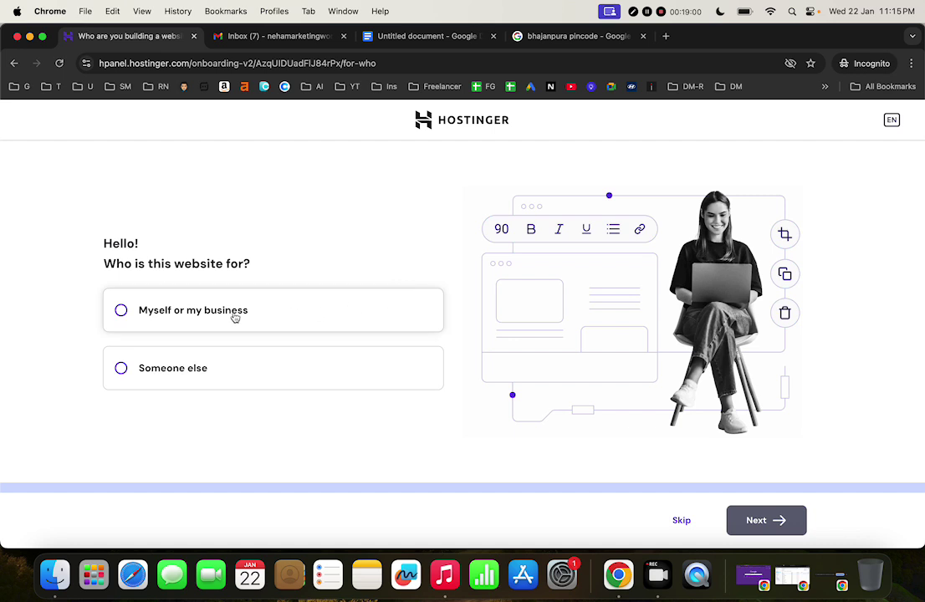
pyautogui.click(121, 311)
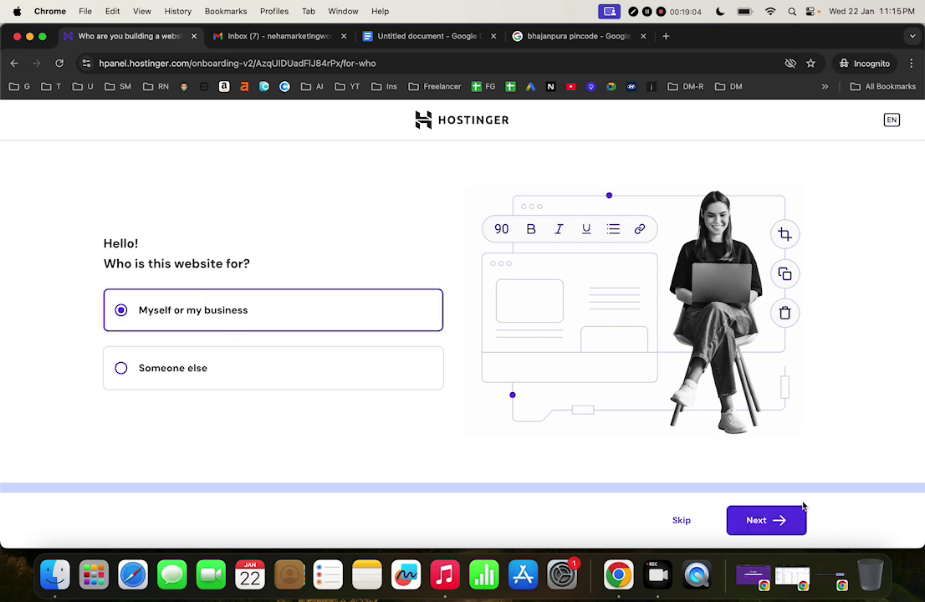
pyautogui.click(791, 517)
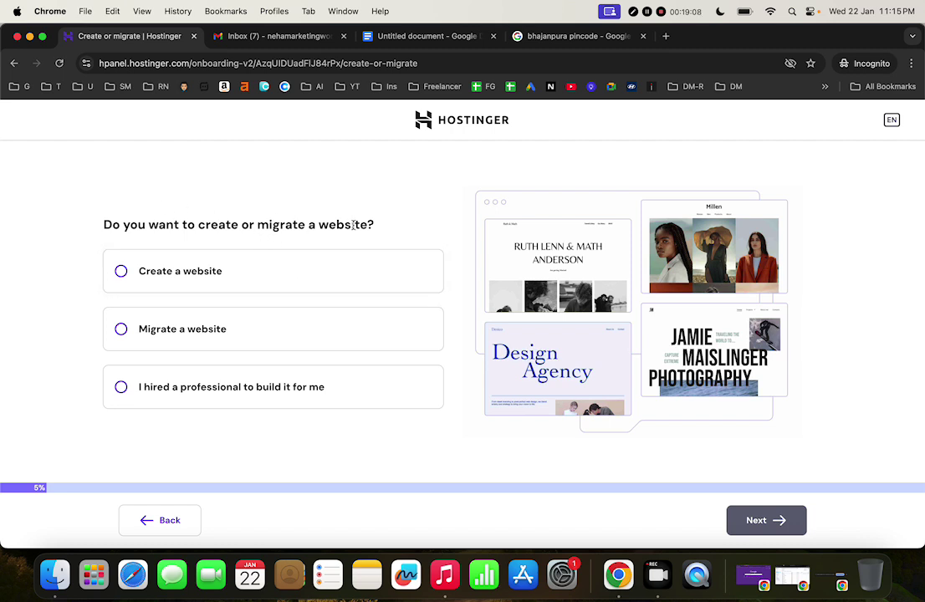
pyautogui.click(219, 275)
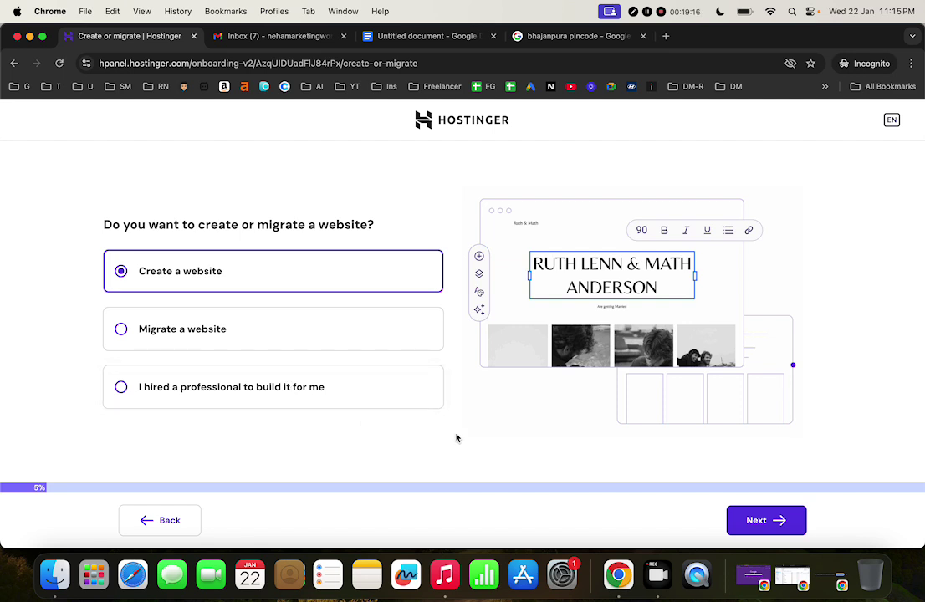
pyautogui.click(741, 518)
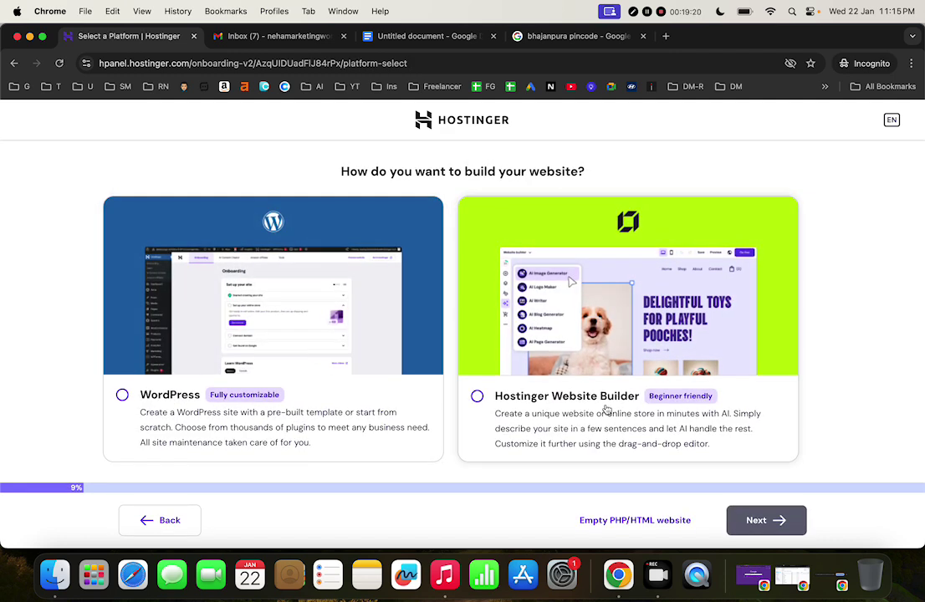
pyautogui.click(123, 393)
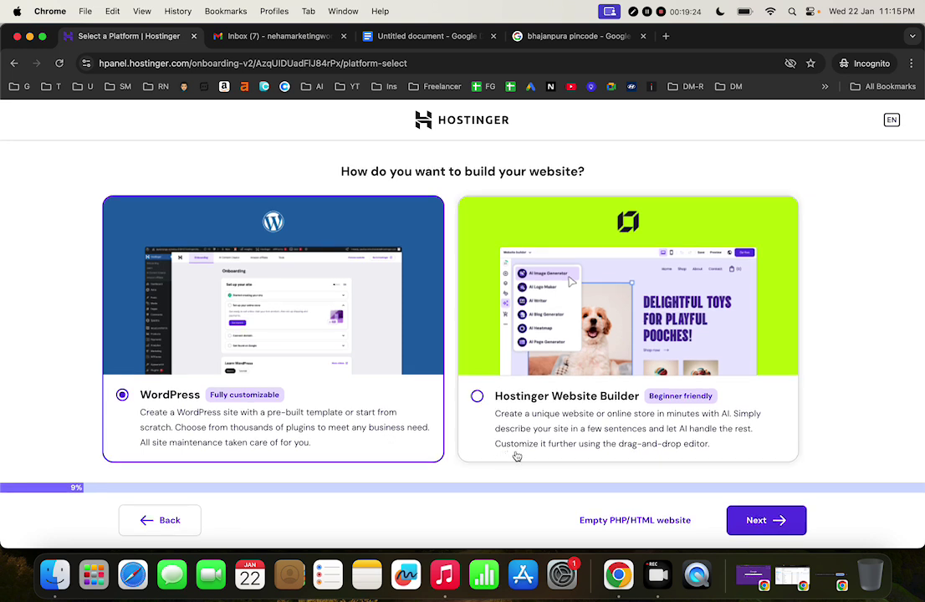
pyautogui.click(756, 520)
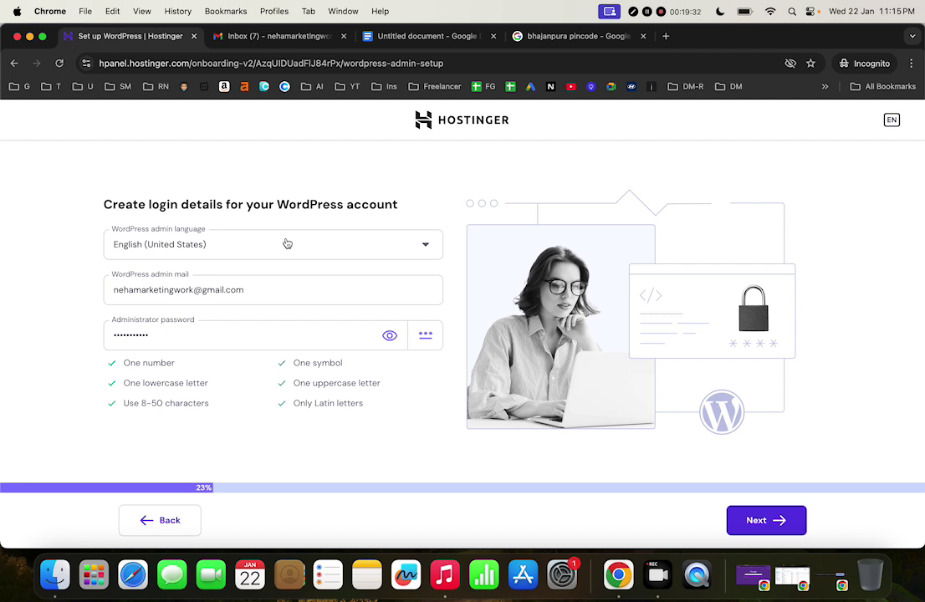
# Replace the prefilled WordPress administrator password with a new valid one and continue
pyautogui.click(180, 335)
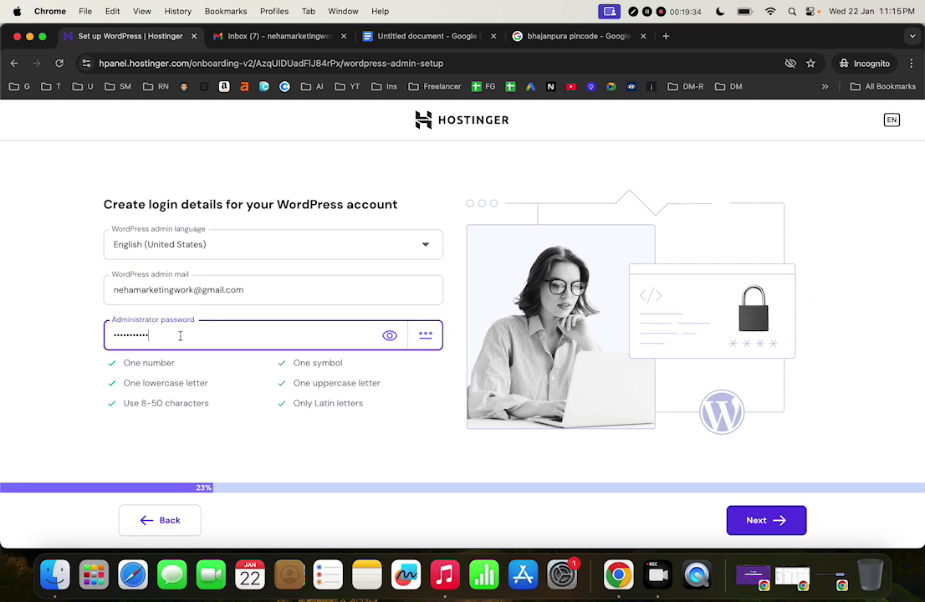
pyautogui.press('BackSpace')
pyautogui.press('BackSpace')
pyautogui.press('BackSpace')
pyautogui.press('BackSpace')
pyautogui.press('BackSpace')
pyautogui.press('BackSpace')
pyautogui.press('BackSpace')
pyautogui.press('BackSpace')
pyautogui.press('BackSpace')
pyautogui.press('BackSpace')
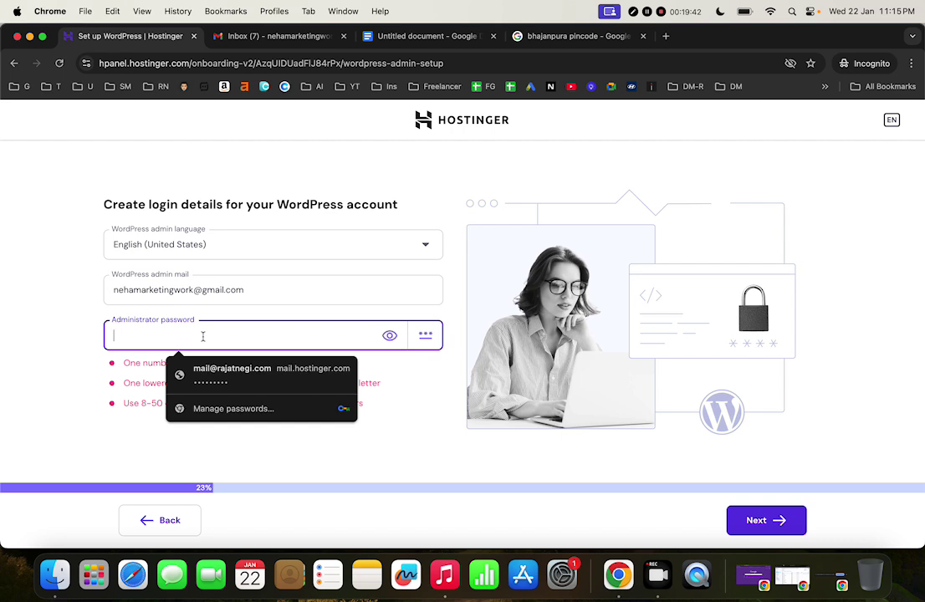
pyautogui.write('a')
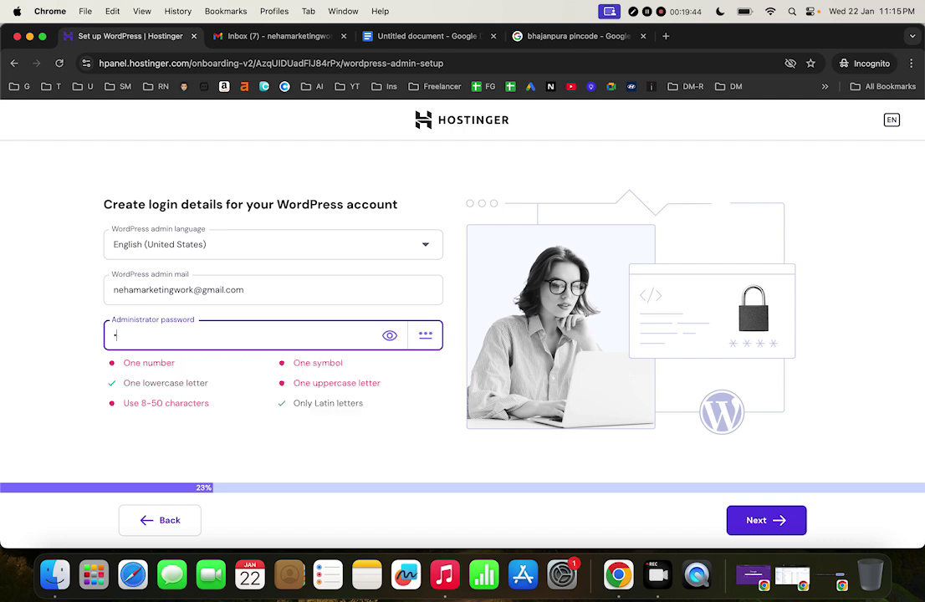
pyautogui.press('BackSpace')
pyautogui.write('••••')
pyautogui.press('BackSpace')
pyautogui.press('BackSpace')
pyautogui.press('BackSpace')
pyautogui.press('BackSpace')
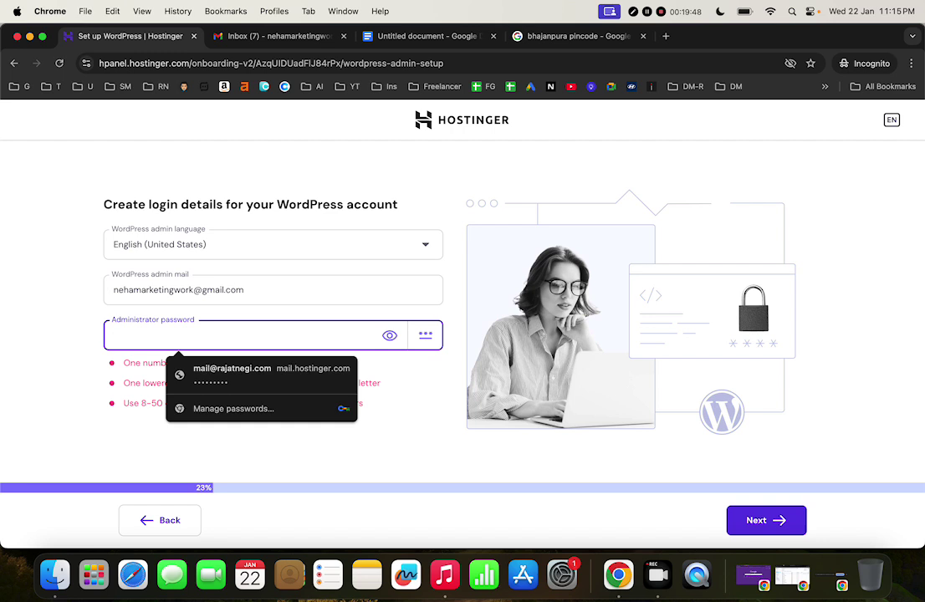
pyautogui.write('•••••••')
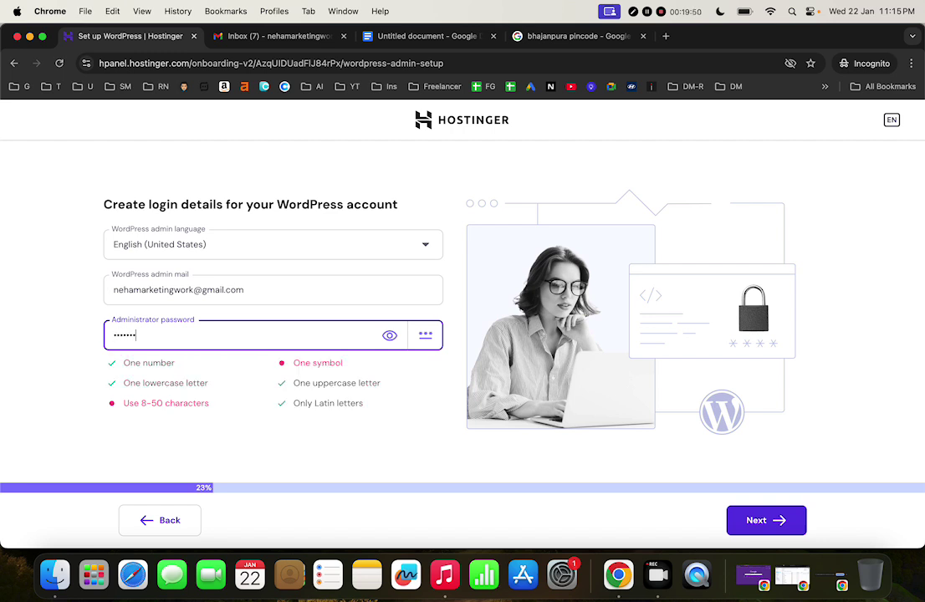
pyautogui.write('•')
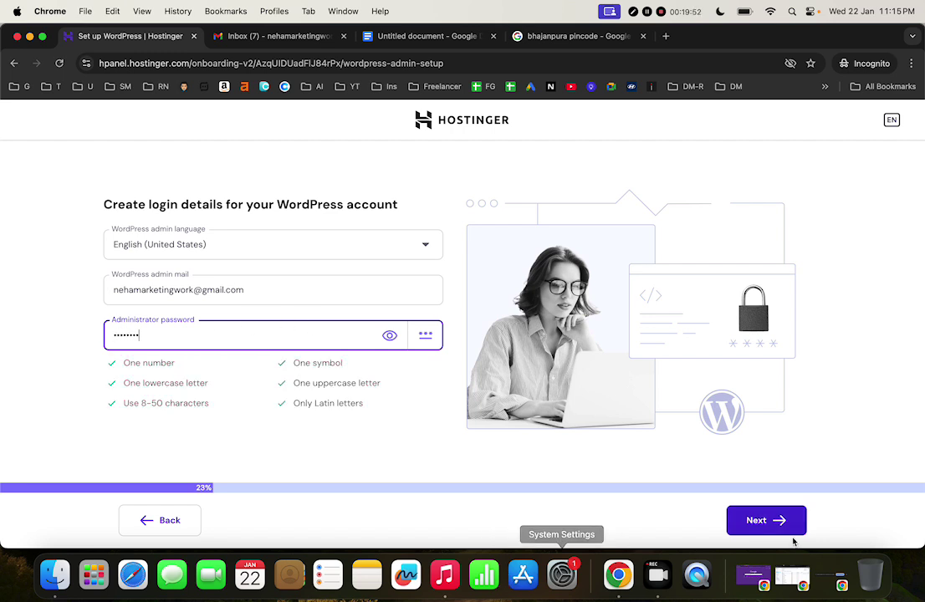
pyautogui.click(783, 530)
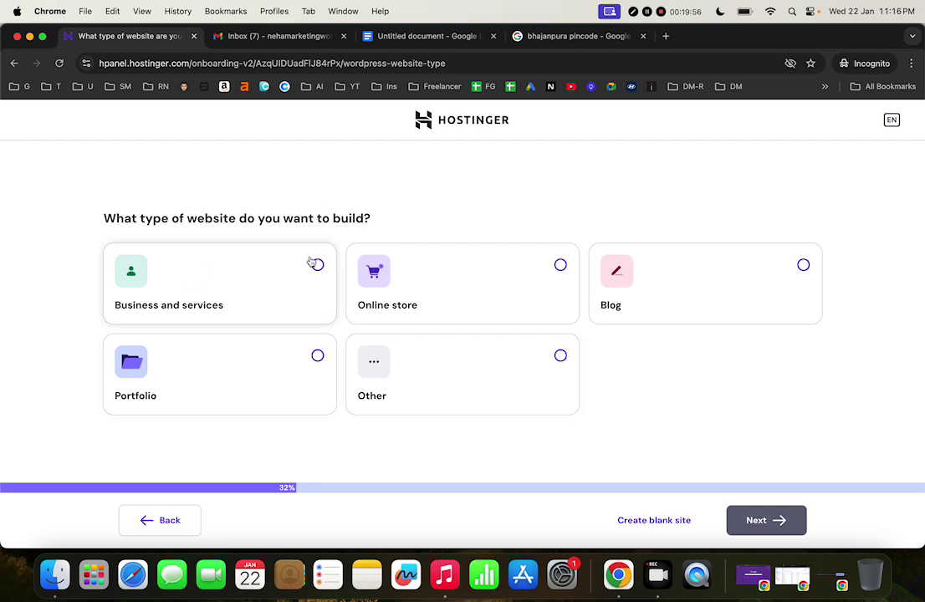
# Pick Portfolio as the website type and build from scratch with a starter theme
pyautogui.click(236, 369)
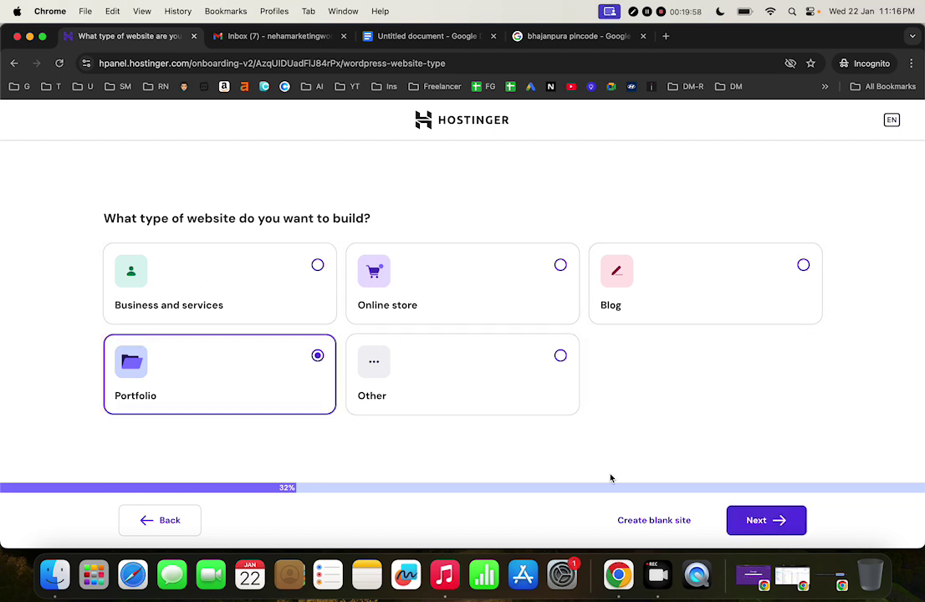
pyautogui.click(785, 528)
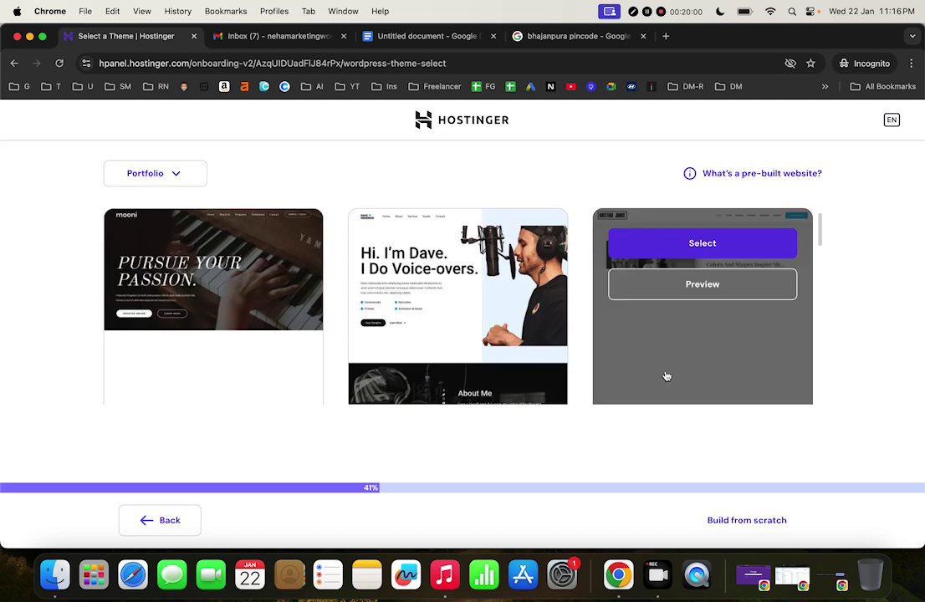
pyautogui.scroll(-10, 666, 376)
pyautogui.scroll(10, 666, 377)
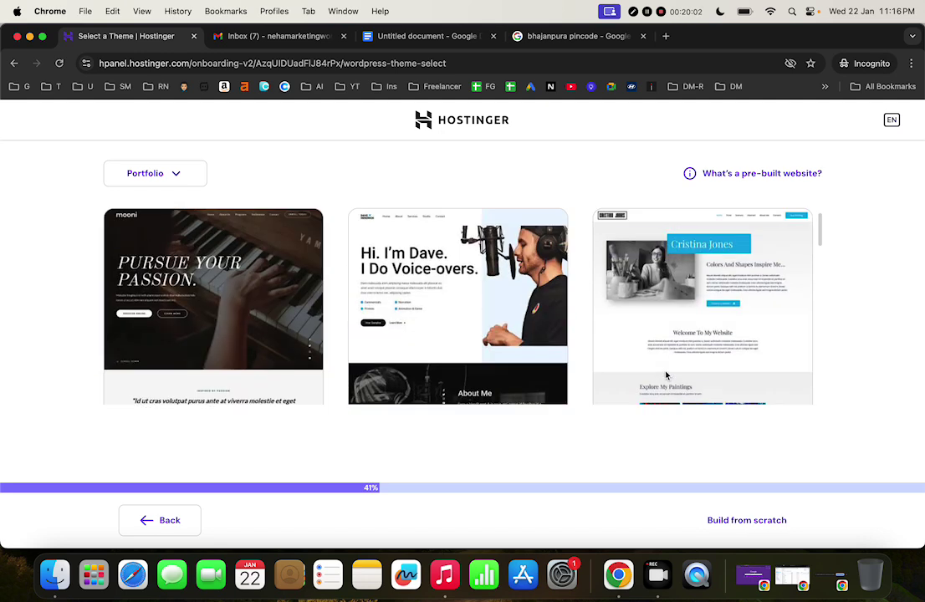
pyautogui.scroll(-5, 667, 377)
pyautogui.scroll(5, 667, 377)
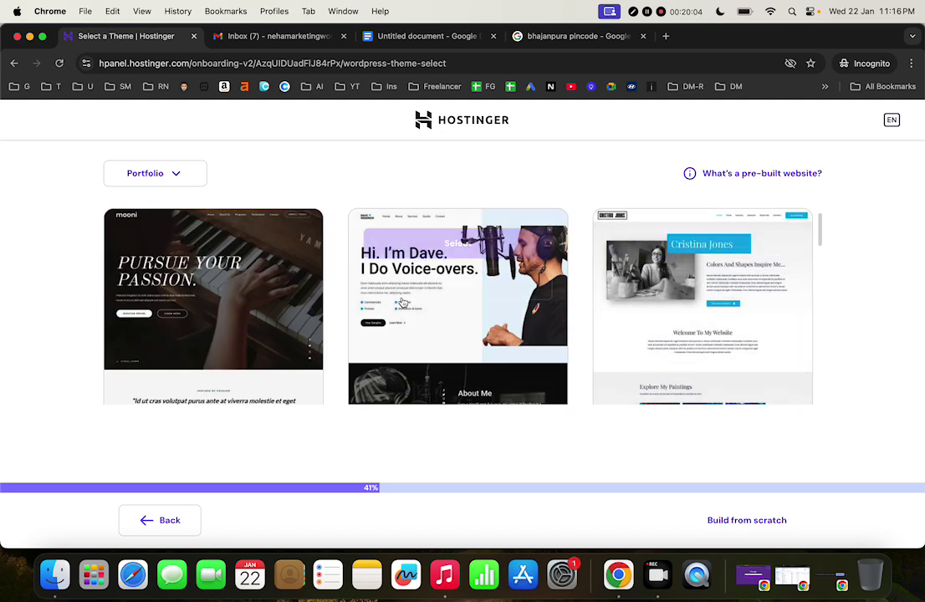
pyautogui.scroll(-10, 667, 335)
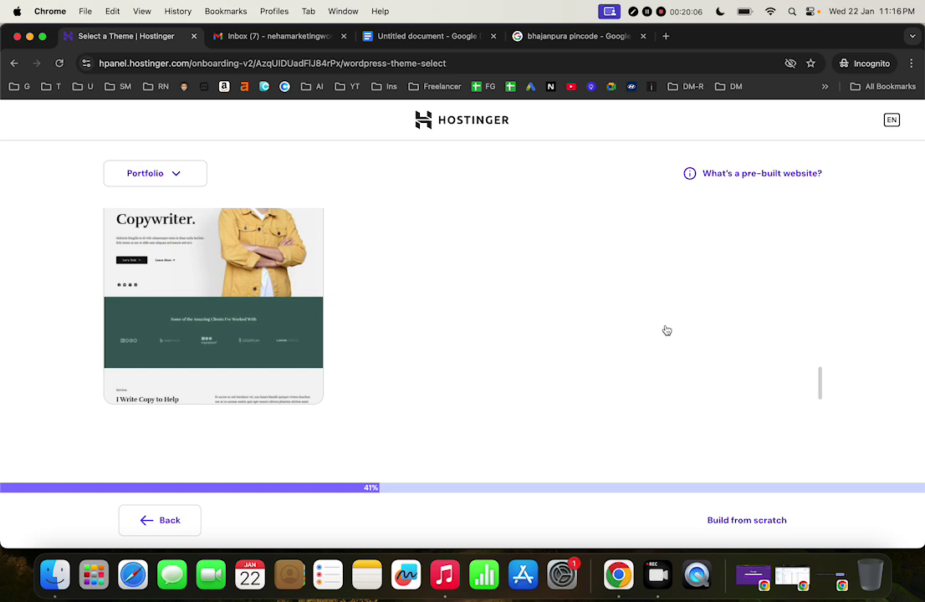
pyautogui.click(723, 521)
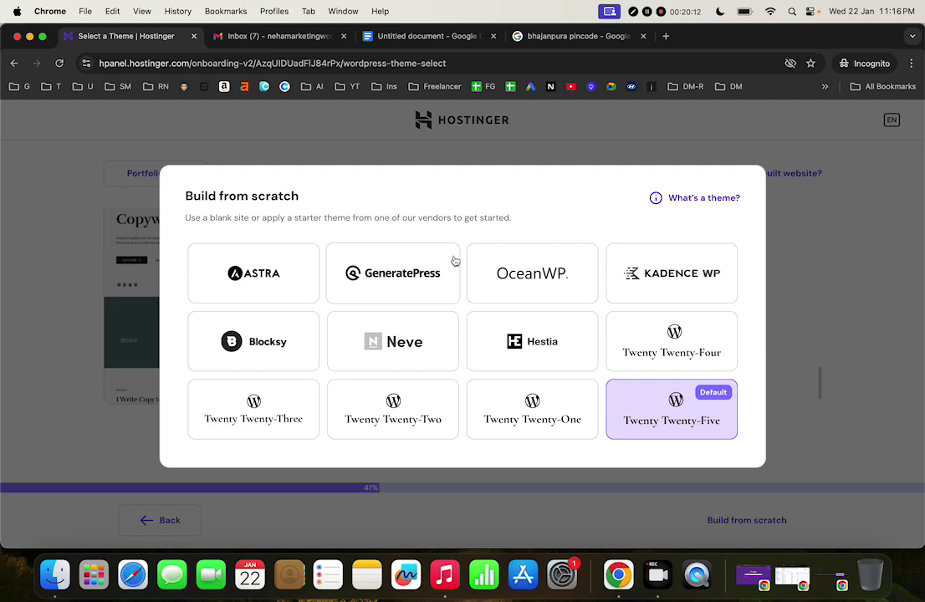
pyautogui.click(291, 276)
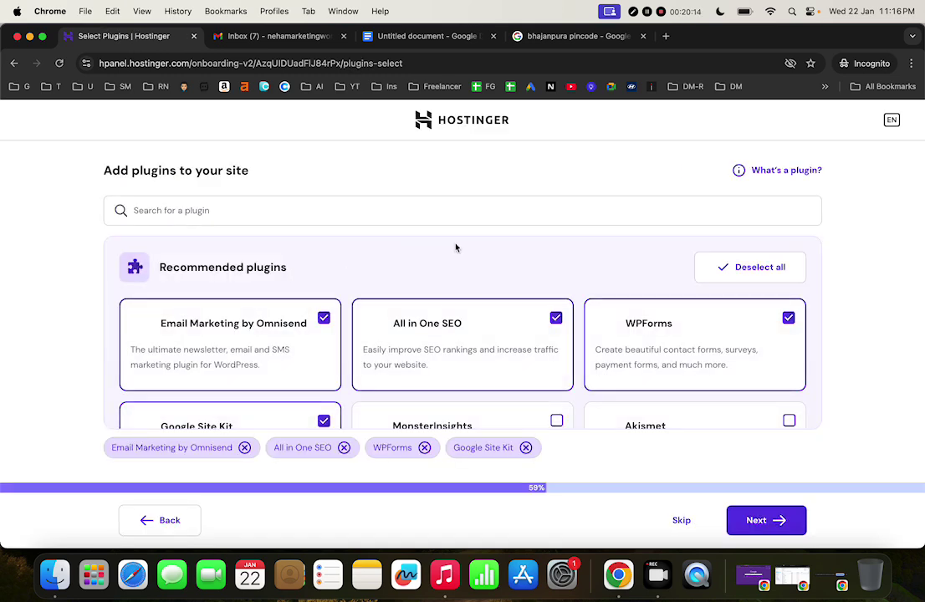
# Uncheck Omnisend, All in One SEO, WPForms and Google Site Kit
pyautogui.scroll(-2, 506, 371)
pyautogui.click(324, 277)
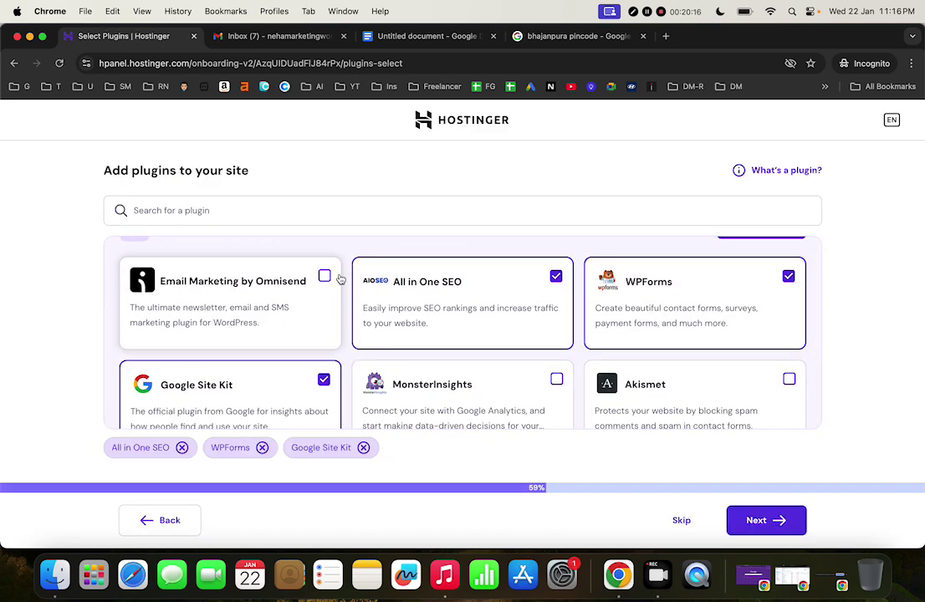
pyautogui.click(556, 277)
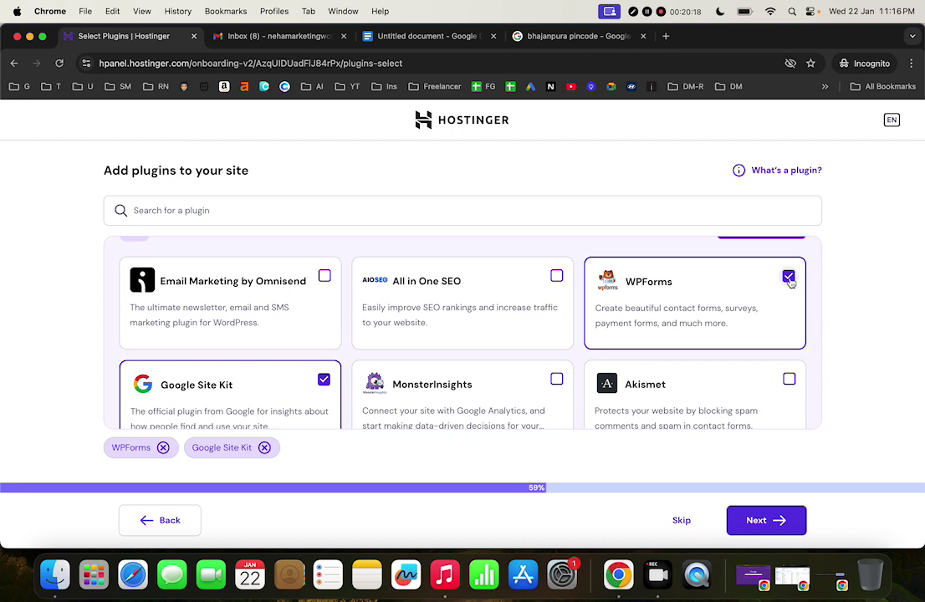
pyautogui.click(651, 300)
pyautogui.scroll(2, 535, 322)
pyautogui.click(332, 410)
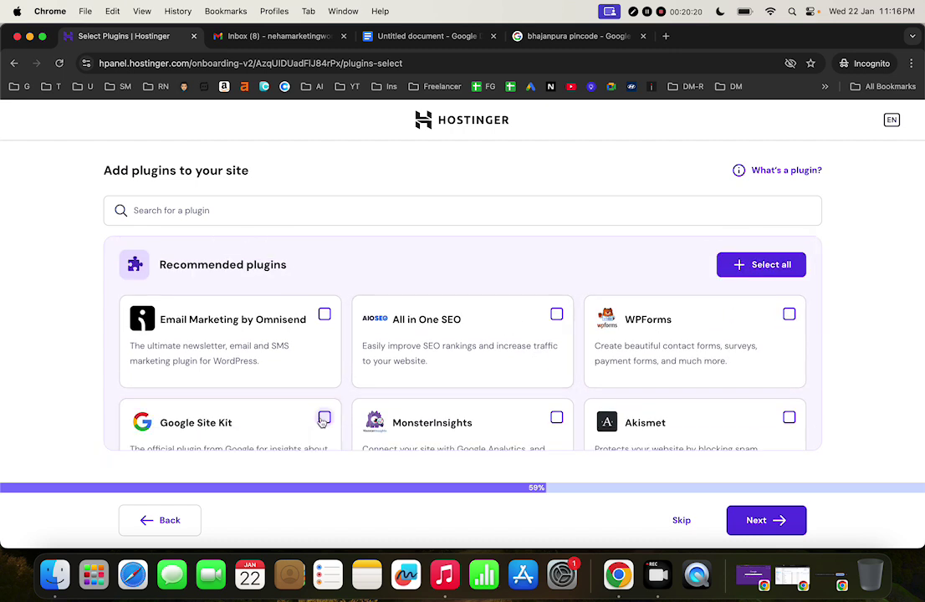
pyautogui.scroll(-2, 468, 397)
pyautogui.scroll(2, 467, 394)
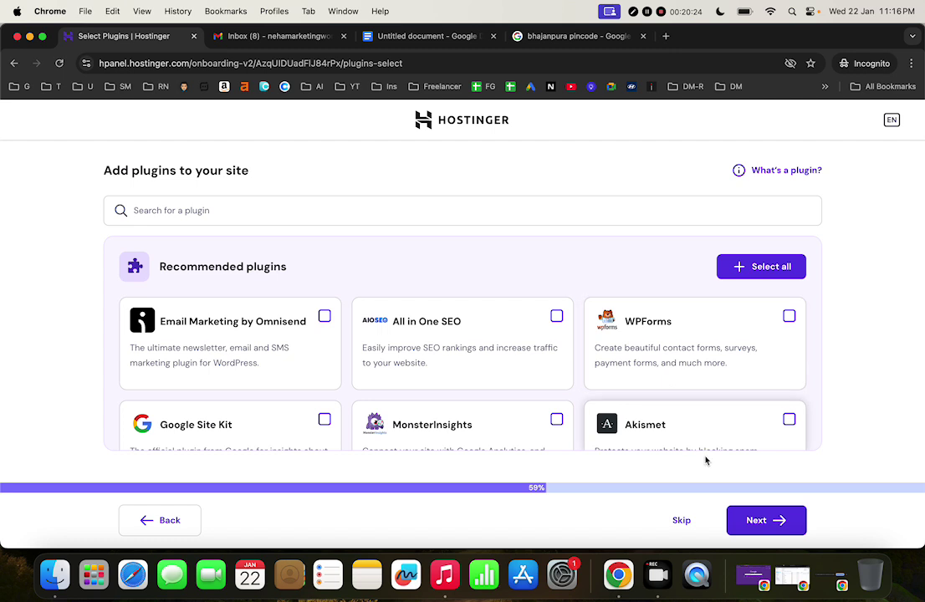
# Try the domain name 'nehaworkd.com' and browse the suggested domains
pyautogui.click(767, 521)
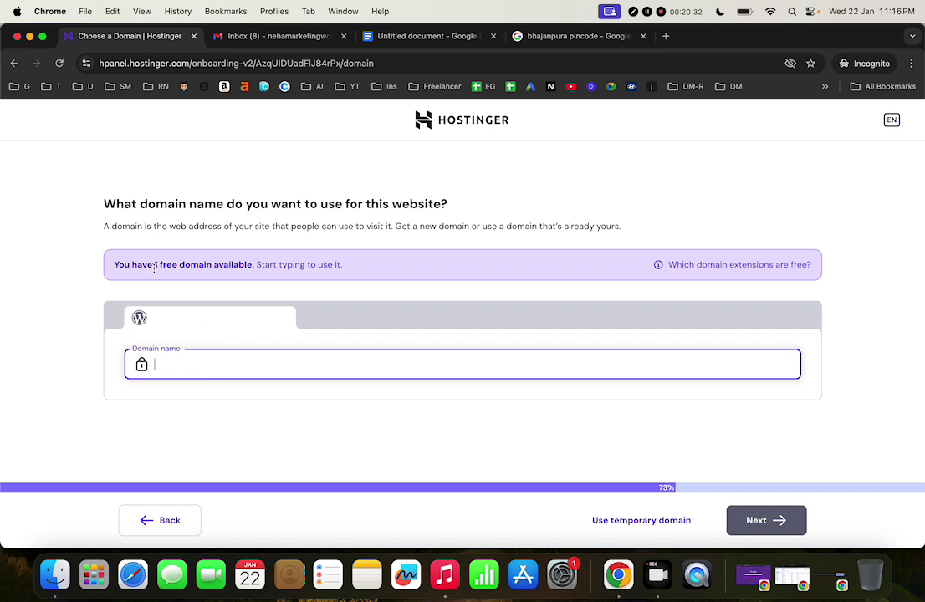
pyautogui.write('nehaworkd')
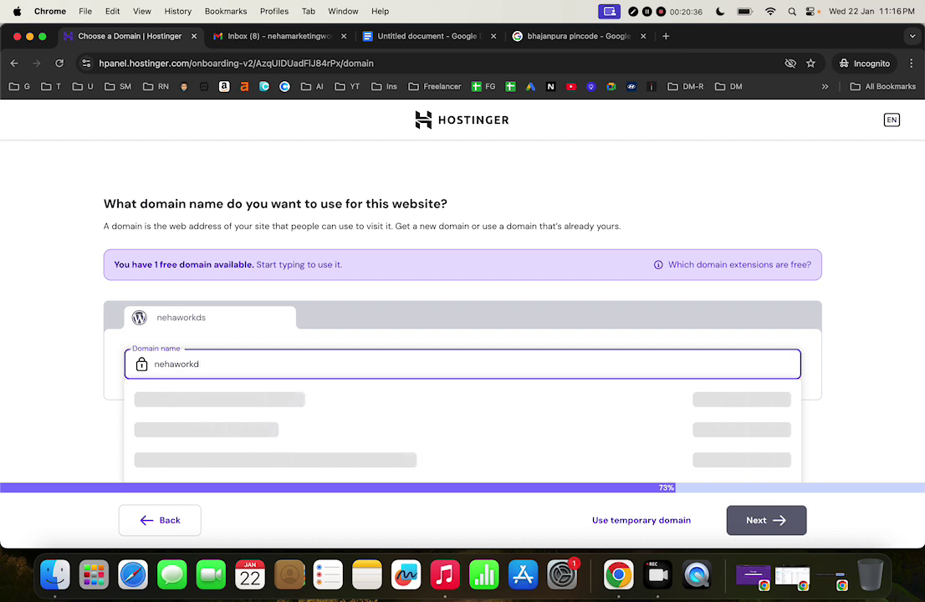
pyautogui.press('BackSpace')
pyautogui.write('s.com')
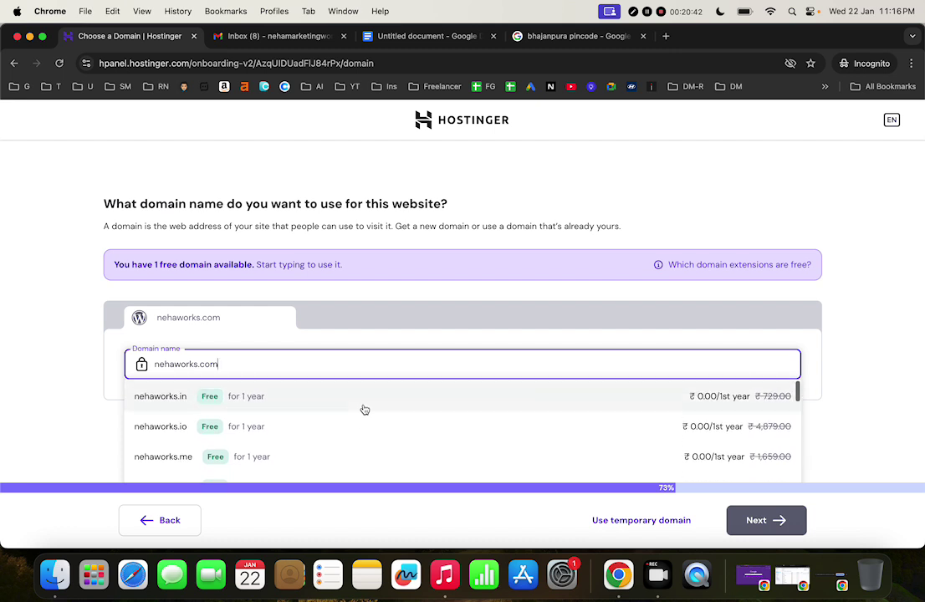
pyautogui.scroll(-1, 869, 429)
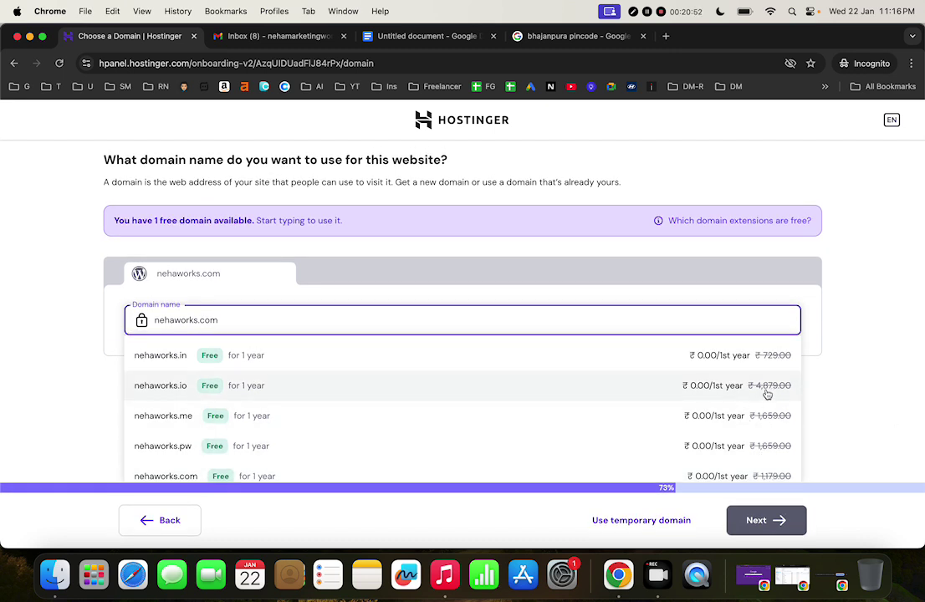
pyautogui.scroll(-5, 513, 433)
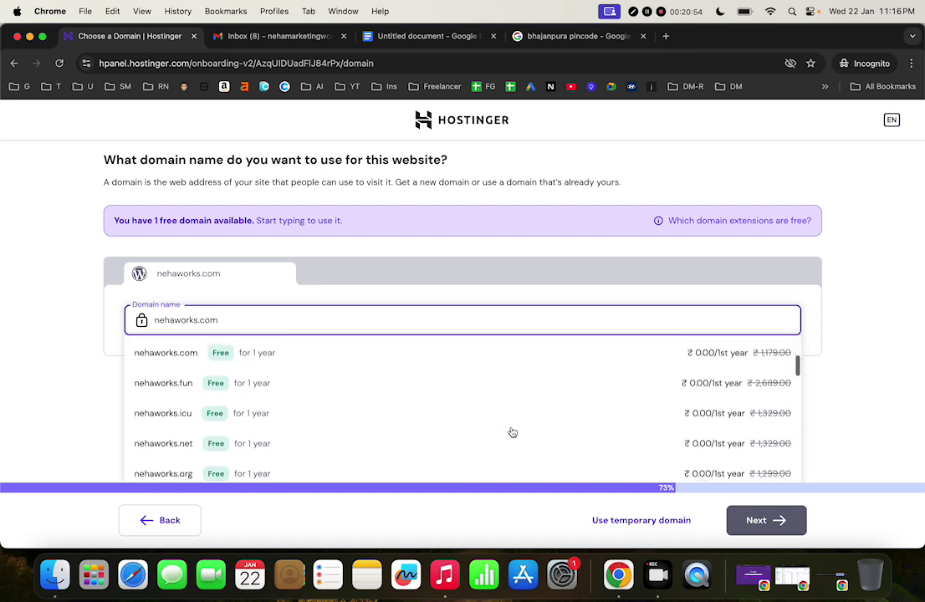
pyautogui.scroll(3, 513, 433)
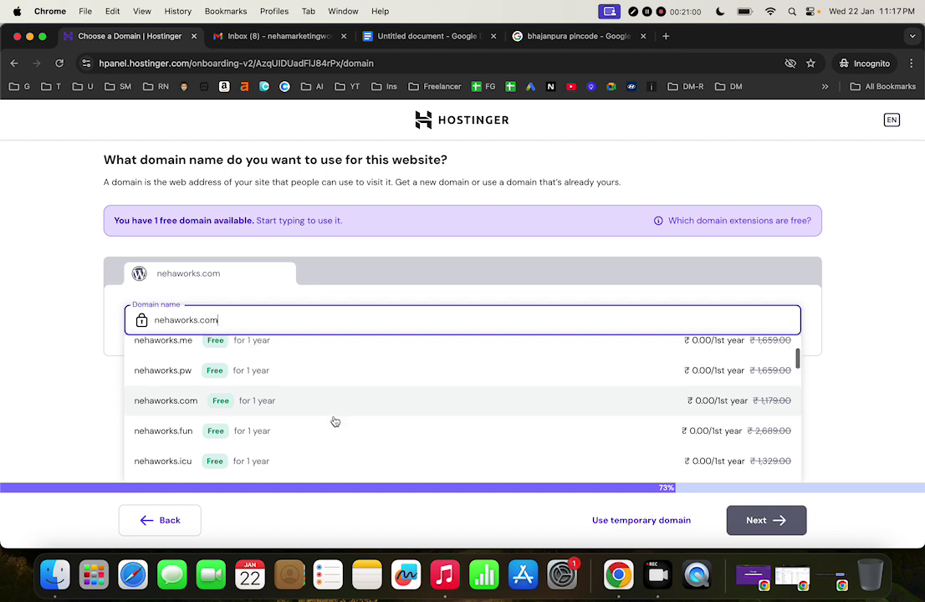
pyautogui.scroll(-5, 335, 421)
pyautogui.scroll(-5, 335, 422)
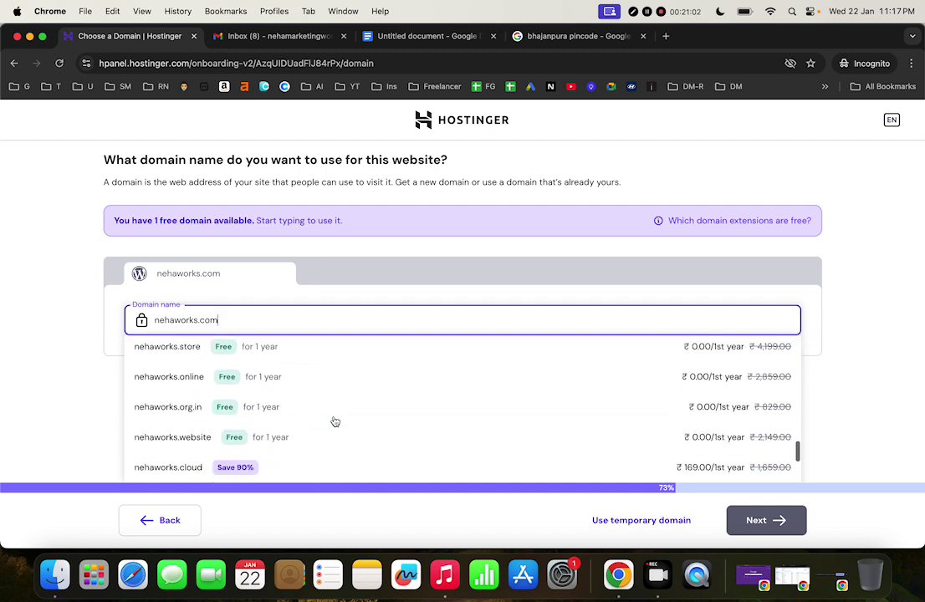
pyautogui.scroll(-4, 334, 422)
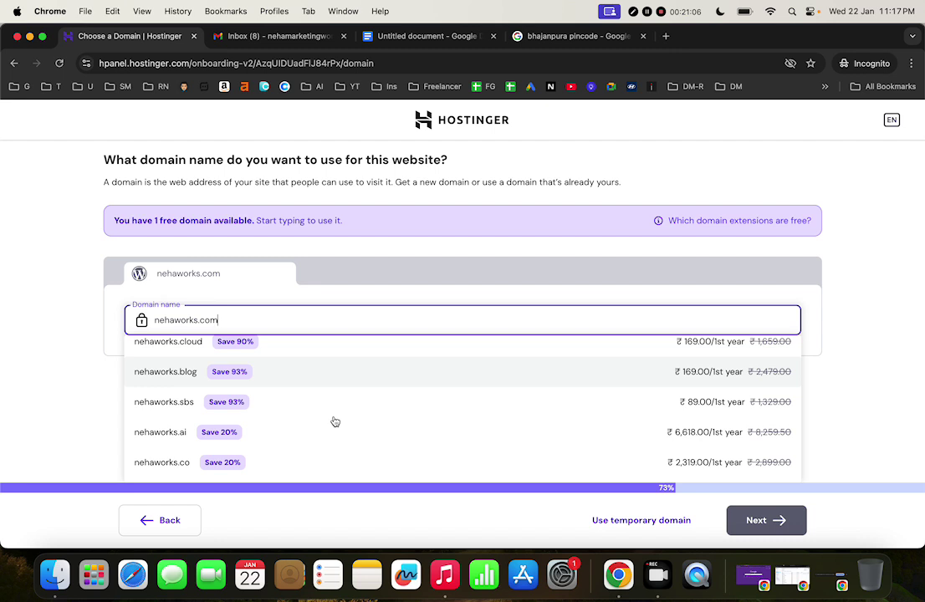
pyautogui.scroll(15, 335, 422)
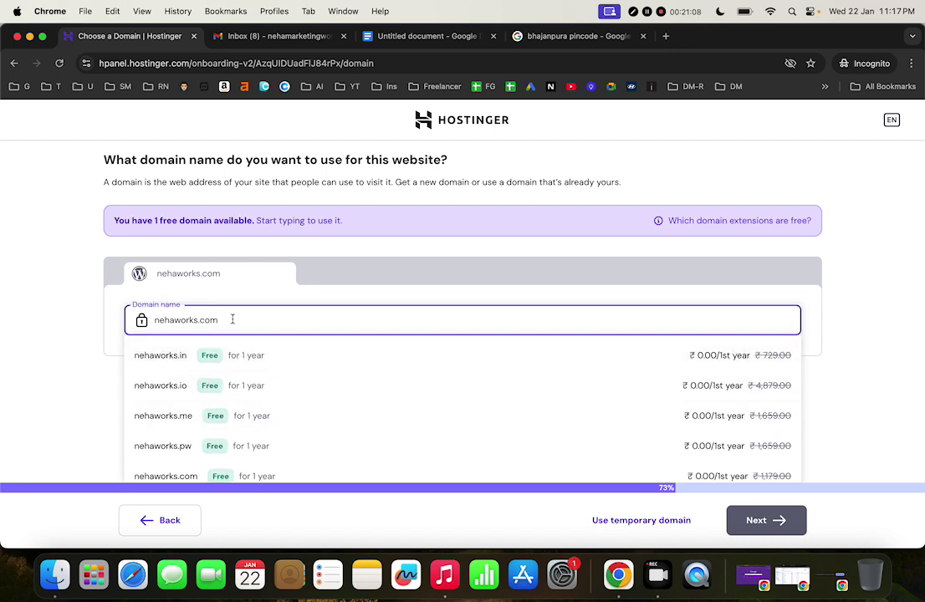
# Clear the domain name and use a temporary domain instead
pyautogui.moveTo(230, 319); pyautogui.dragTo(122, 305)
pyautogui.press('BackSpace')
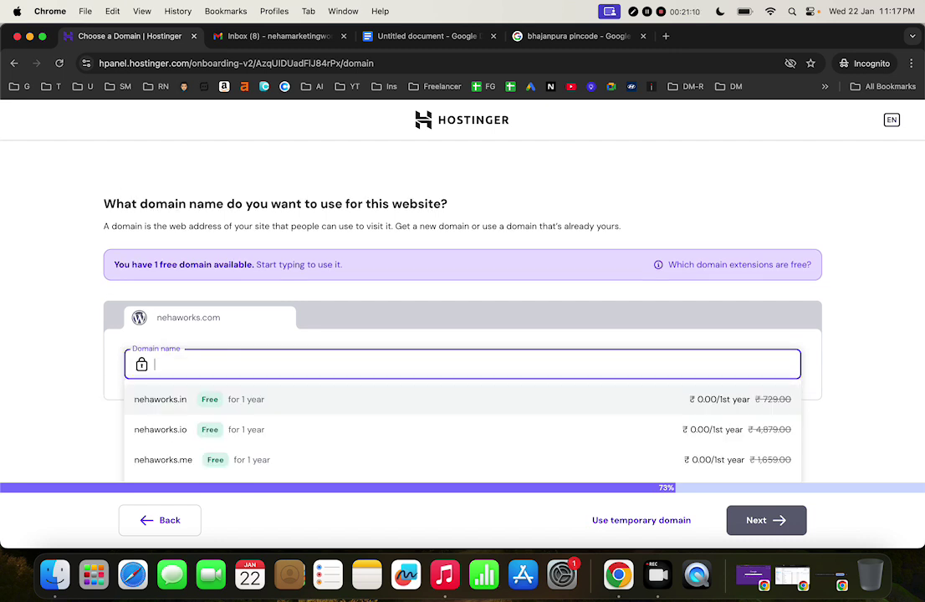
pyautogui.click(228, 412)
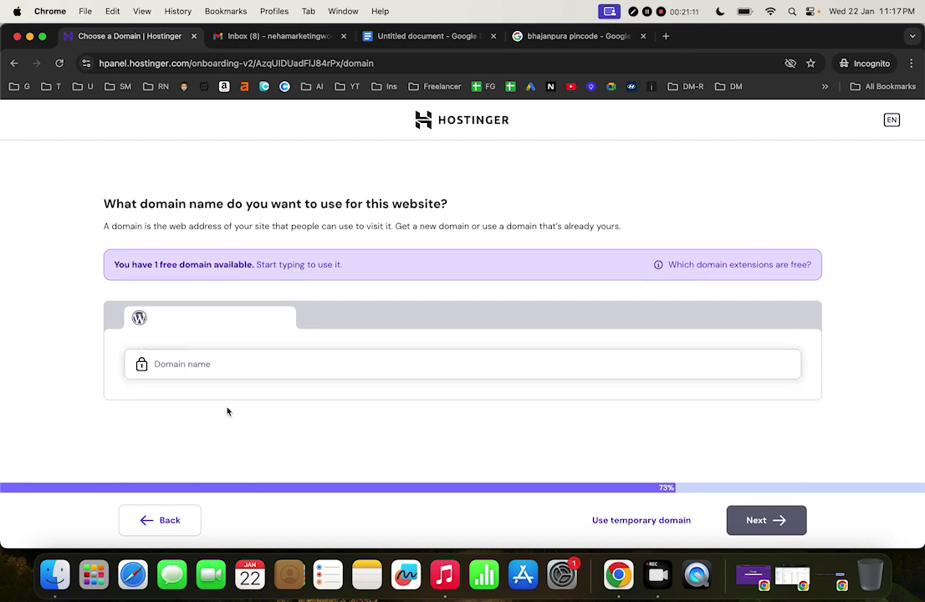
pyautogui.click(237, 361)
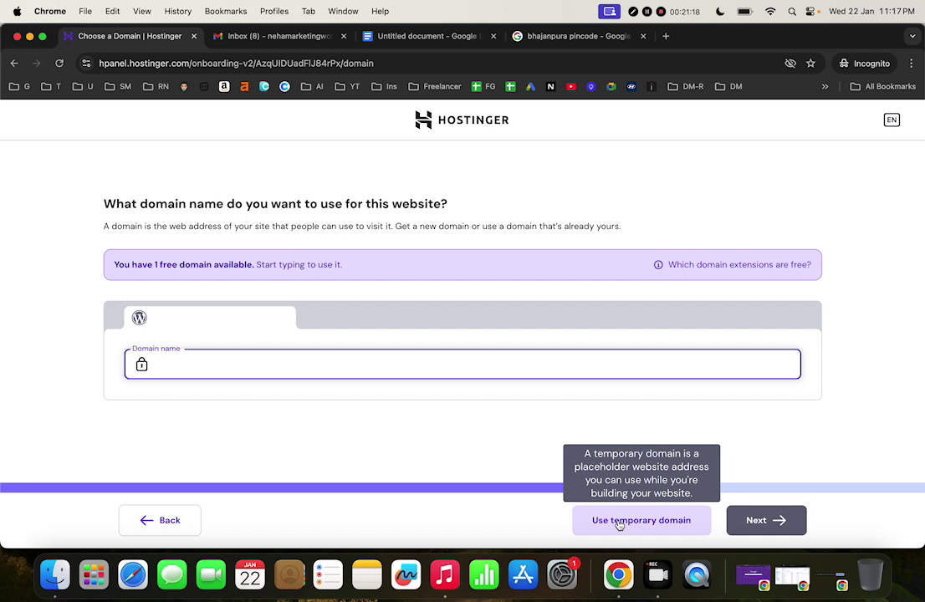
pyautogui.click(619, 522)
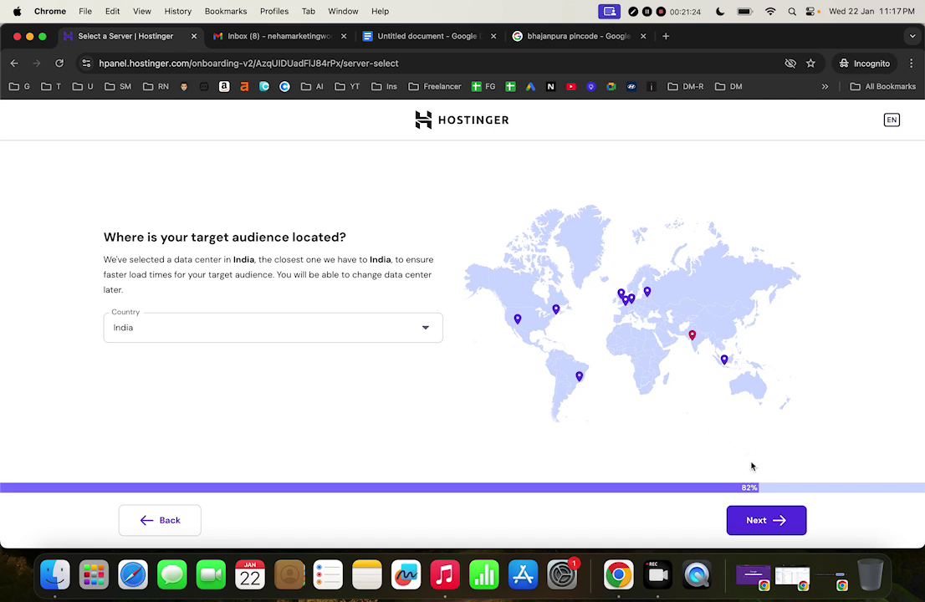
# Keep the India data center and let WordPress install through to the Website setup page
pyautogui.click(764, 523)
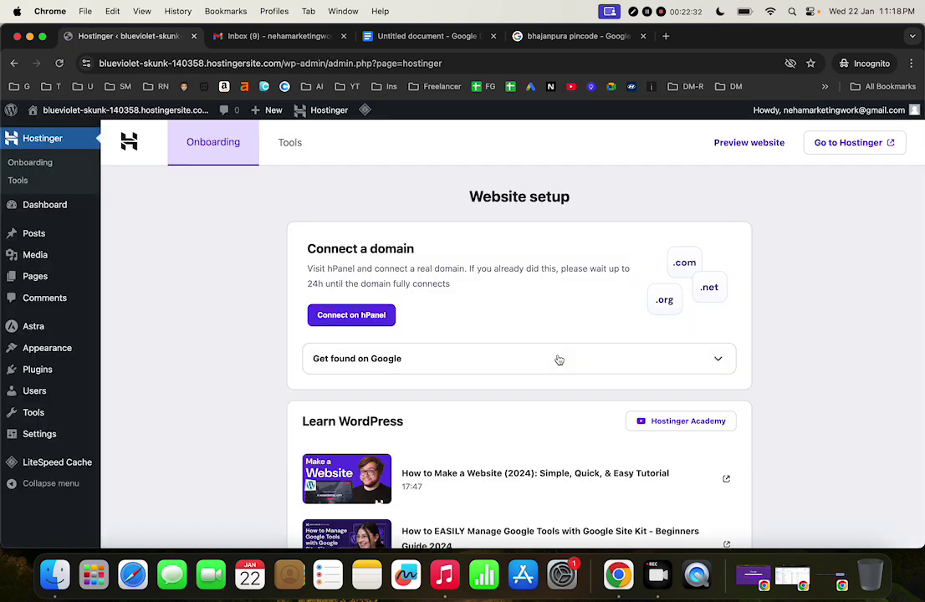
# Visit the live site, then load its address in a new incognito tab
pyautogui.click(111, 116)
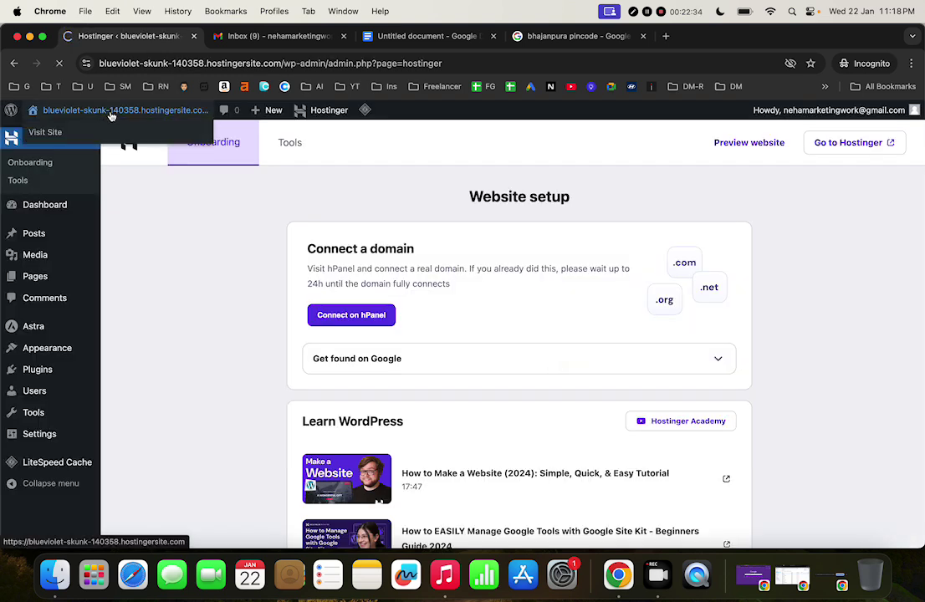
pyautogui.click(285, 64)
pyautogui.press('super+c')
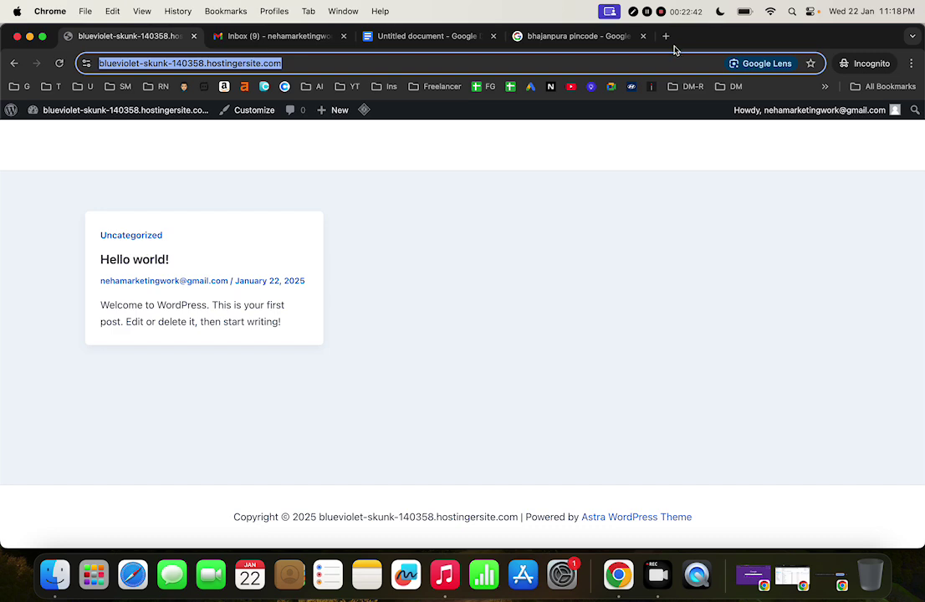
pyautogui.click(666, 36)
pyautogui.press('super+v')
pyautogui.press('Return')
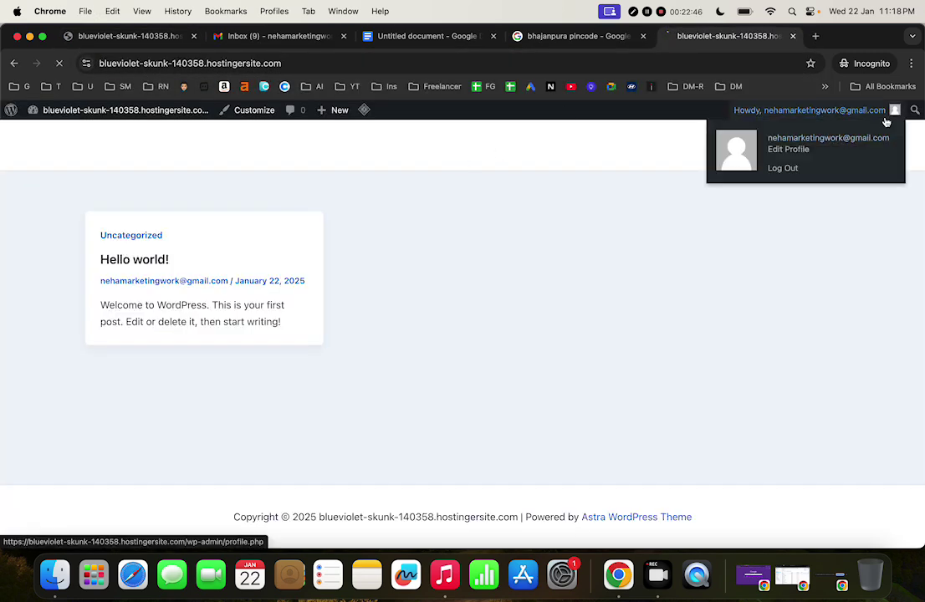
# Look over the logged-in user's profile page in the WordPress admin
pyautogui.click(756, 109)
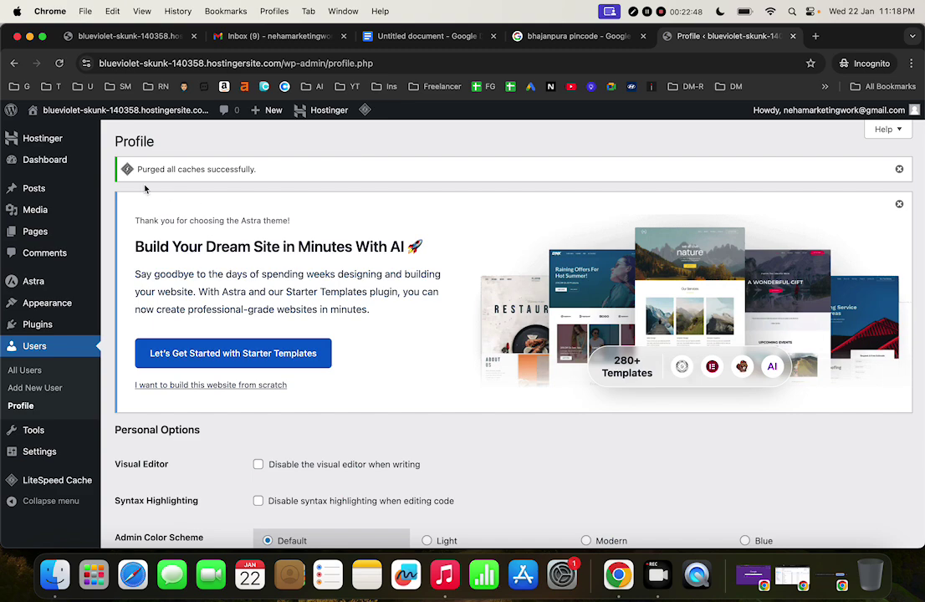
pyautogui.scroll(-3, 151, 398)
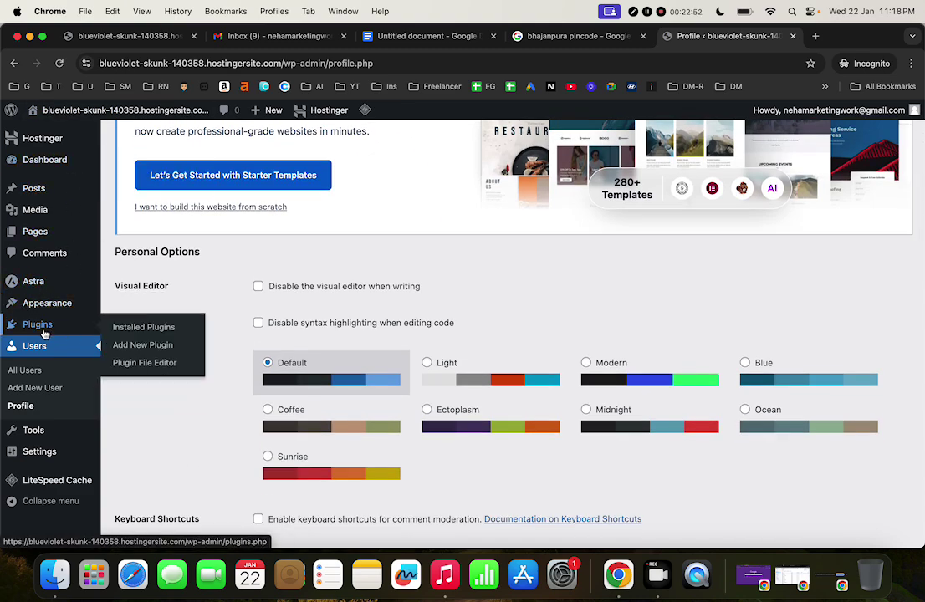
pyautogui.moveTo(58, 448)
pyautogui.scroll(-10, 57, 450)
pyautogui.scroll(10, 57, 450)
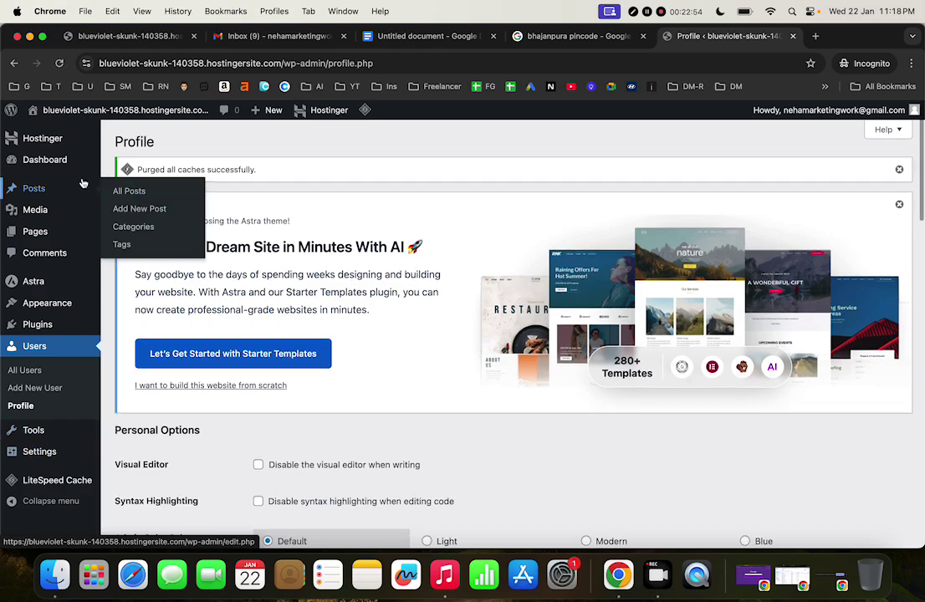
# Browse the WordPress Dashboard home and the All Posts list
pyautogui.click(59, 159)
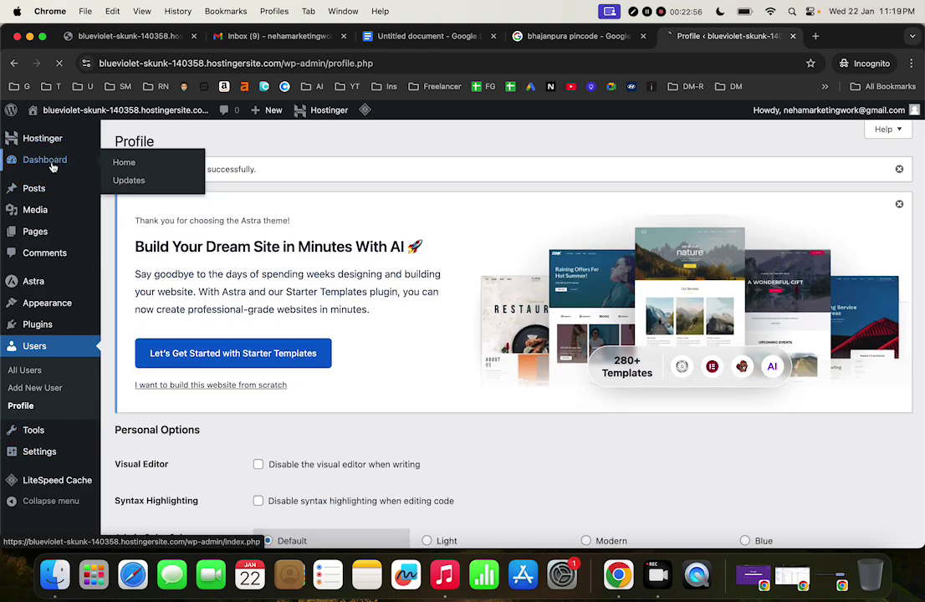
pyautogui.scroll(-5, 377, 393)
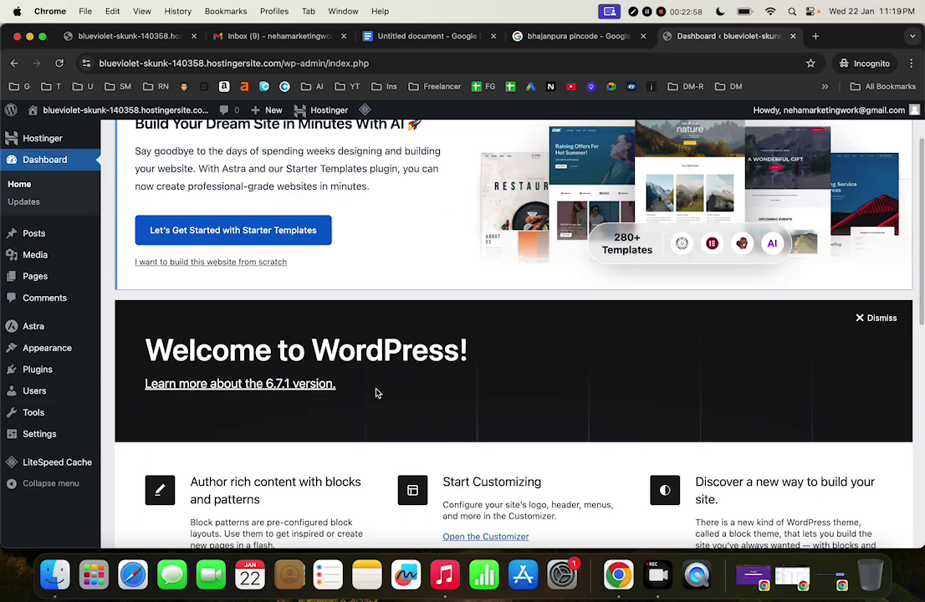
pyautogui.scroll(5, 377, 394)
pyautogui.click(67, 233)
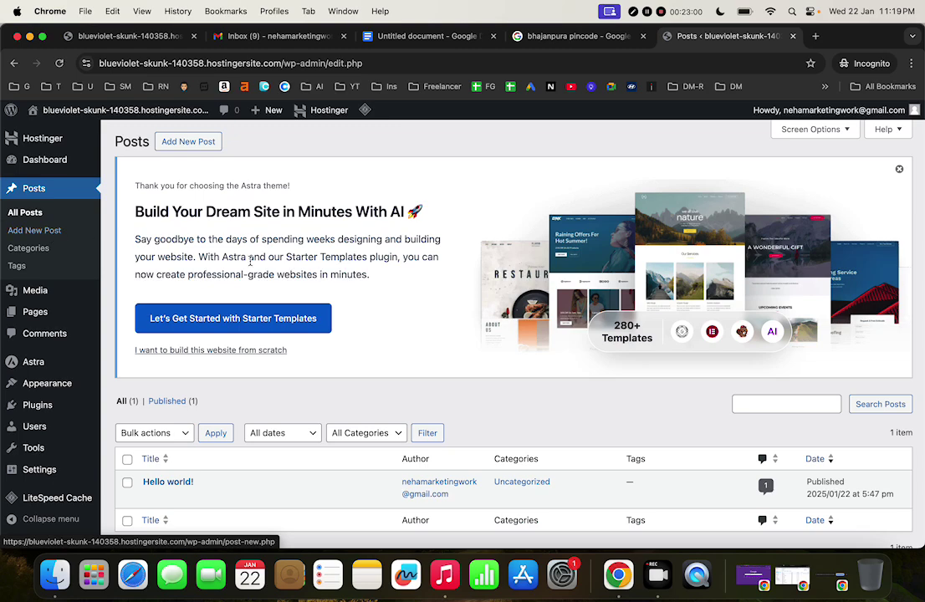
pyautogui.scroll(-2, 393, 351)
pyautogui.scroll(2, 335, 351)
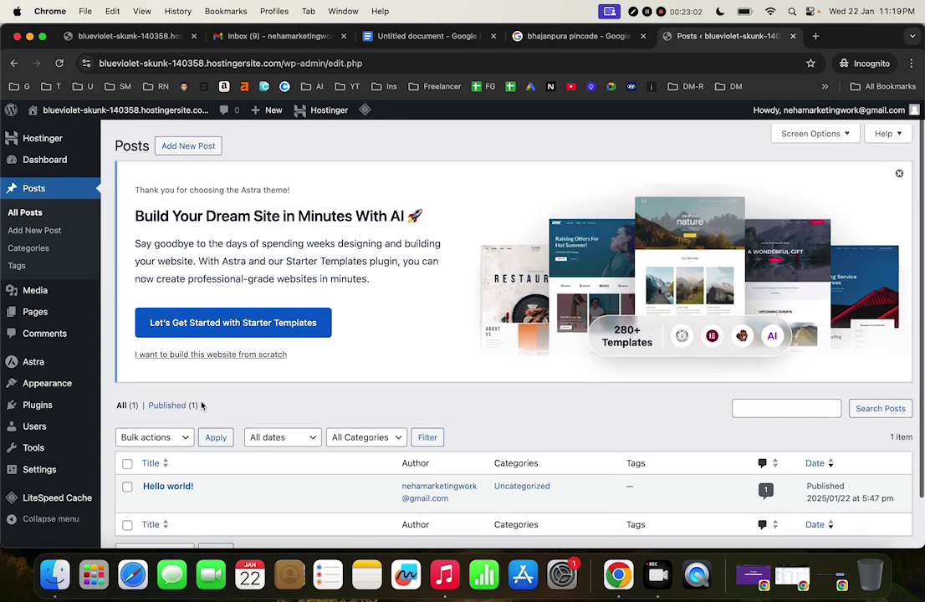
# Check the Pages list, then the Themes page showing Astra as the active theme
pyautogui.click(66, 312)
pyautogui.scroll(-2, 251, 374)
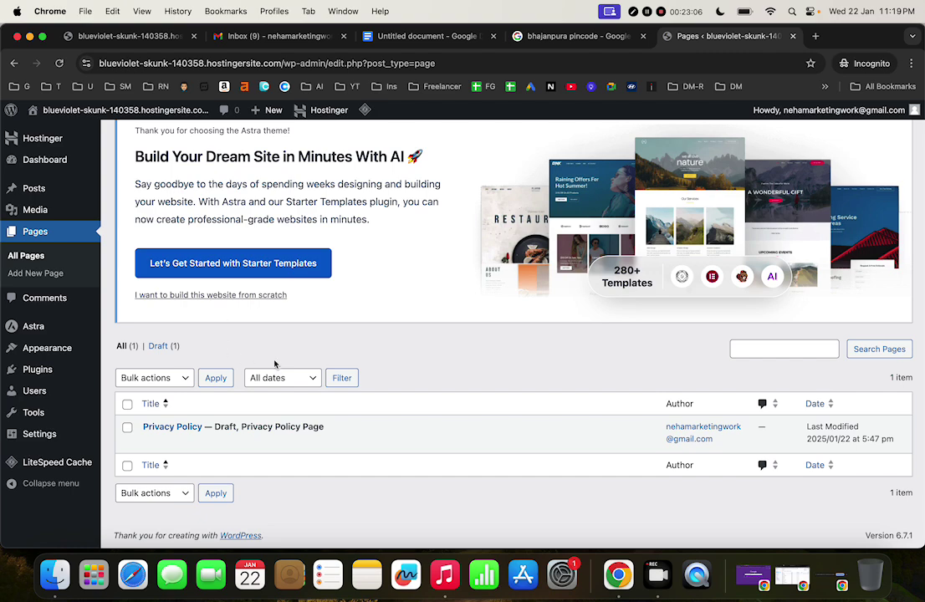
pyautogui.click(64, 350)
pyautogui.scroll(-5, 362, 403)
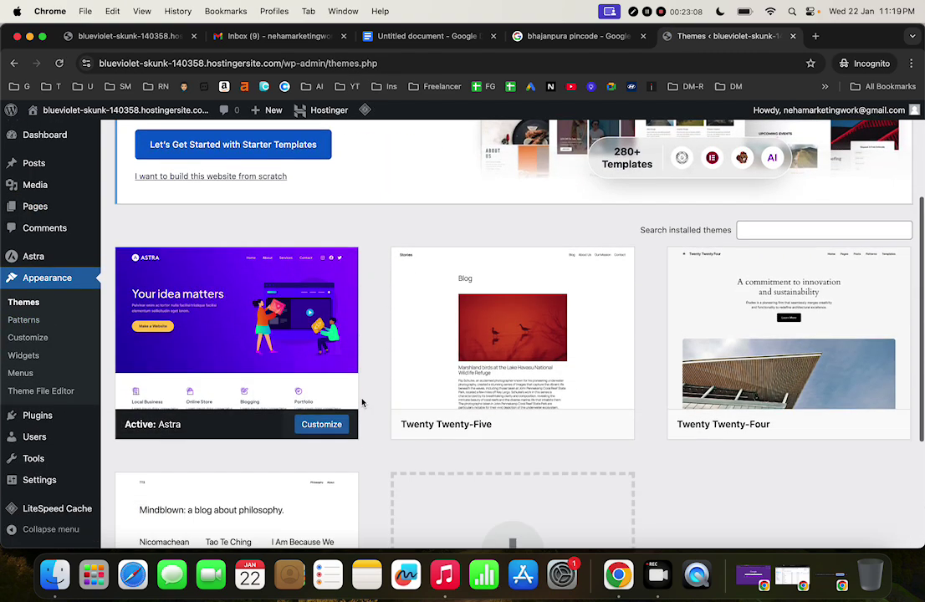
pyautogui.scroll(10, 362, 404)
pyautogui.scroll(-3, 362, 403)
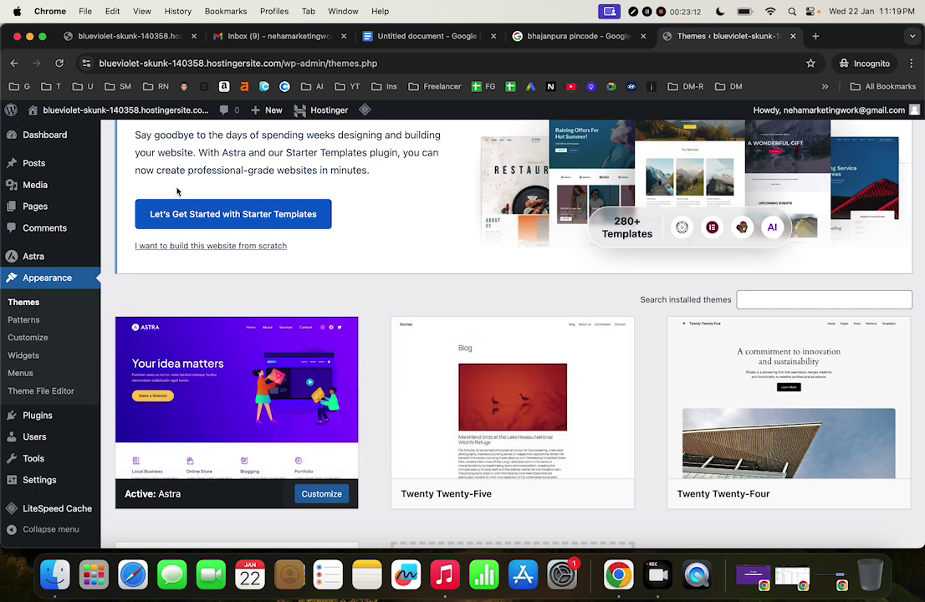
# View the live site tab and confirm the site loads in a private Incognito window
pyautogui.click(117, 36)
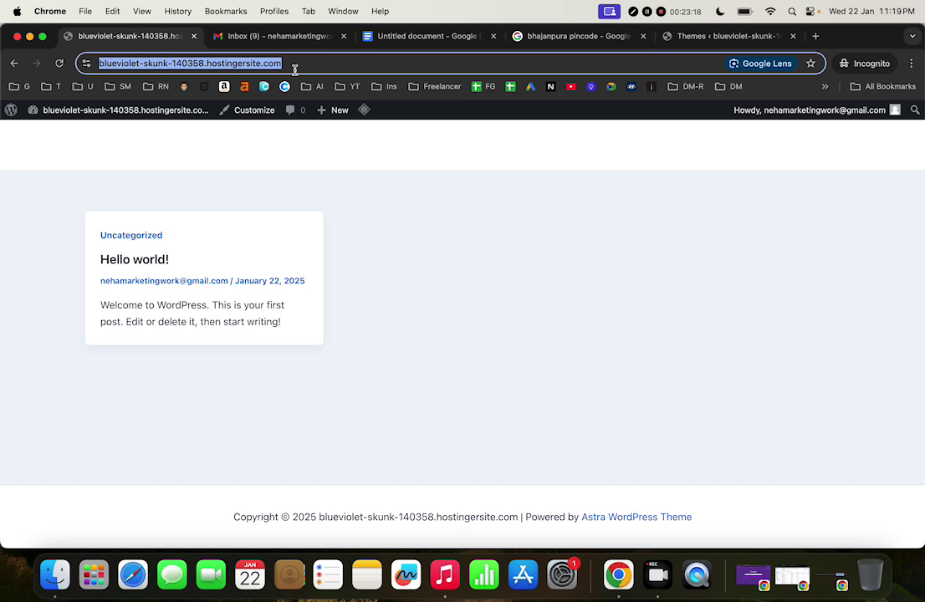
pyautogui.press('super+shift+n')
pyautogui.press('super+v')
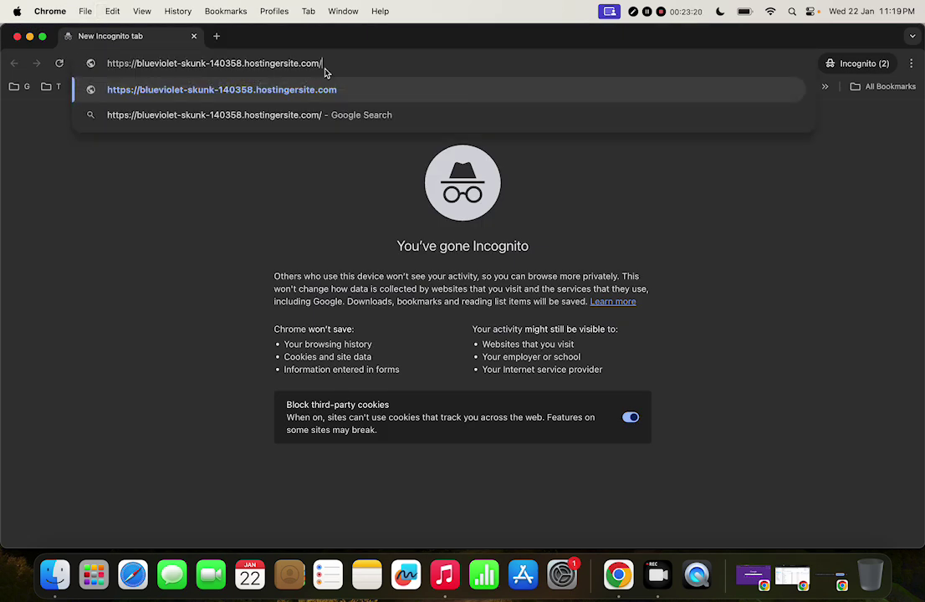
pyautogui.press('Return')
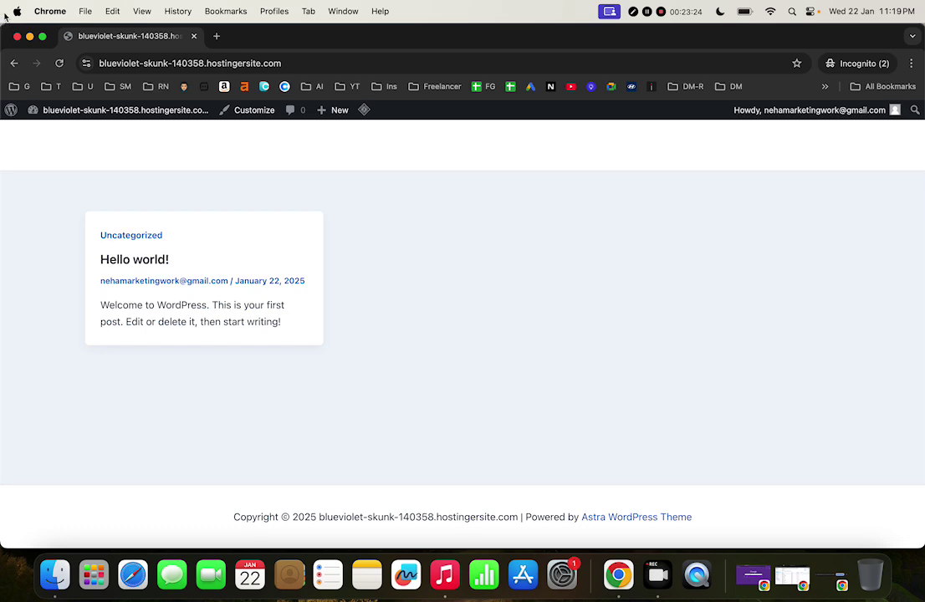
pyautogui.click(17, 36)
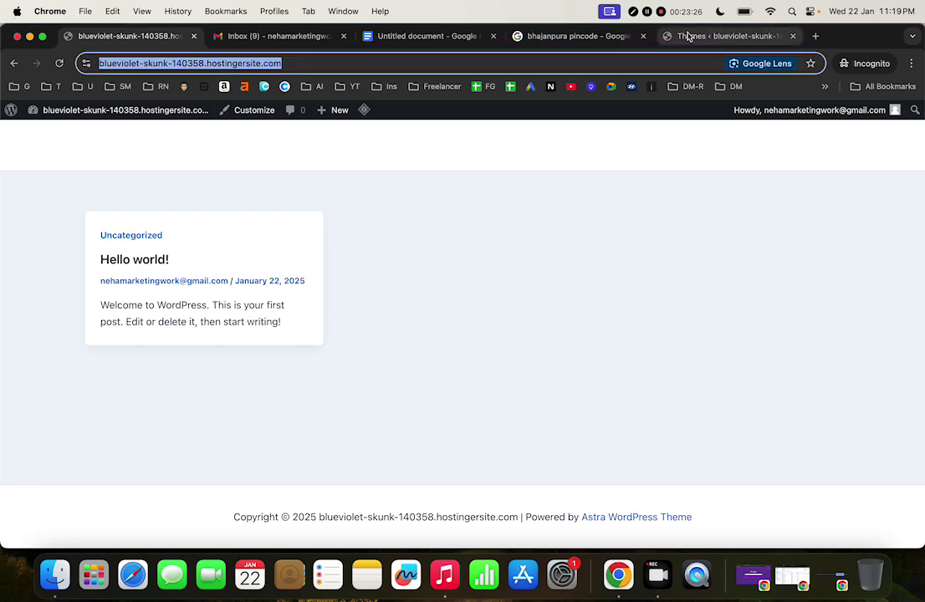
# Return to the WordPress dashboard and log out via the Howdy menu
pyautogui.click(96, 109)
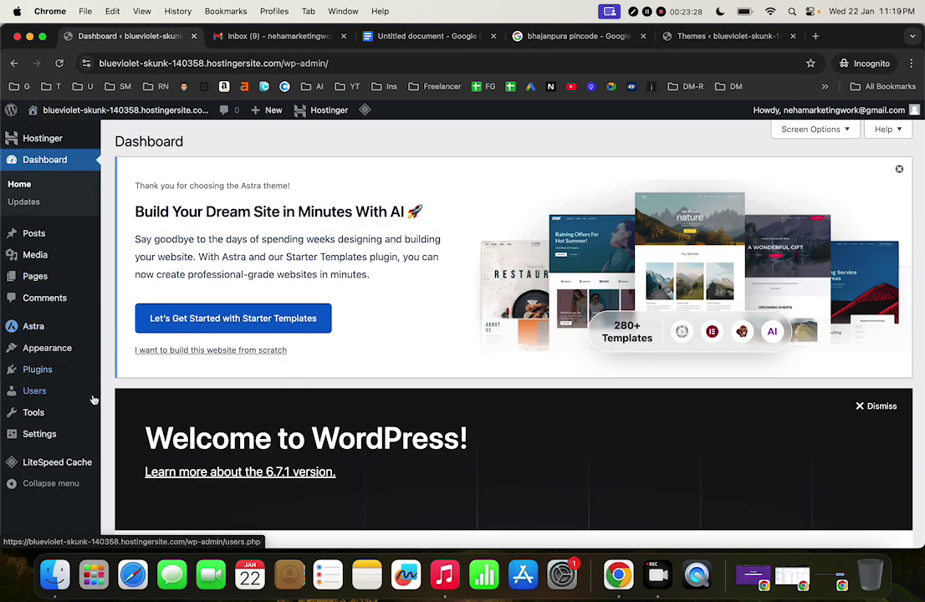
pyautogui.scroll(-10, 62, 410)
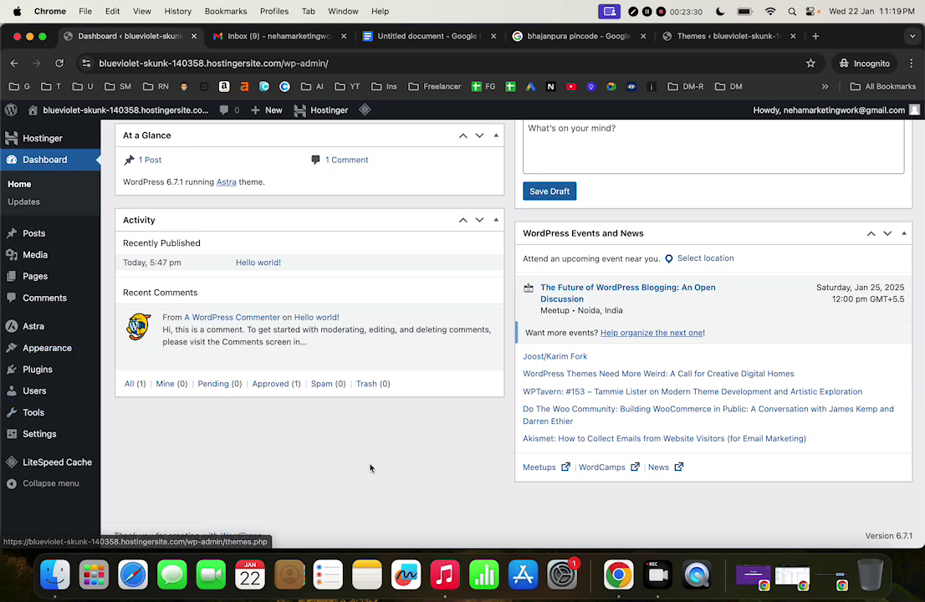
pyautogui.moveTo(49, 471)
pyautogui.scroll(10, 54, 356)
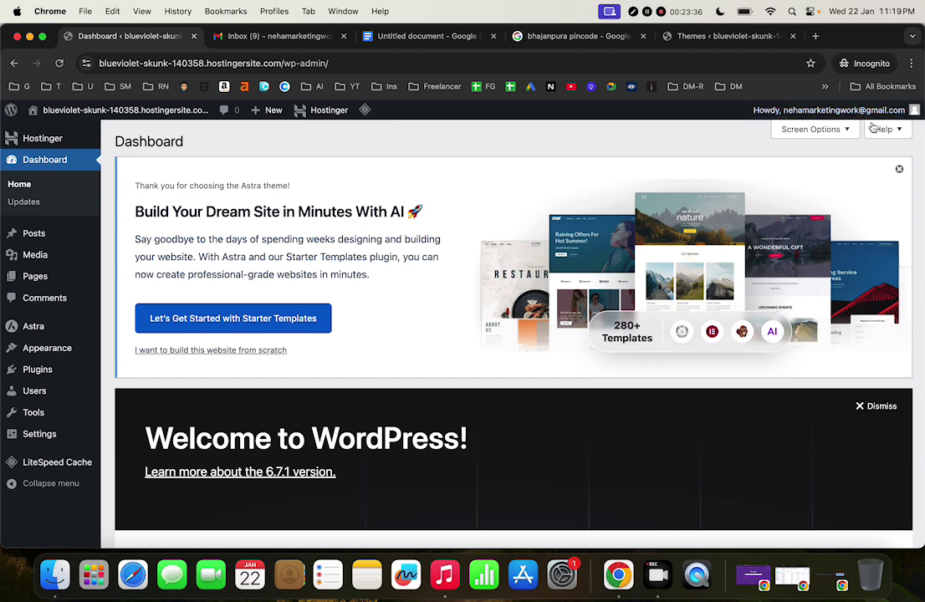
pyautogui.click(832, 111)
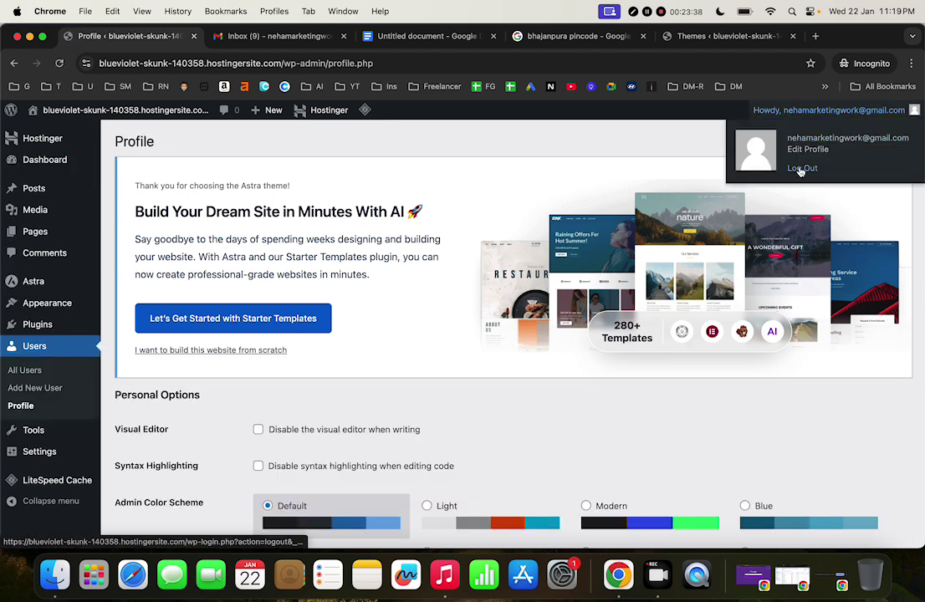
pyautogui.click(803, 168)
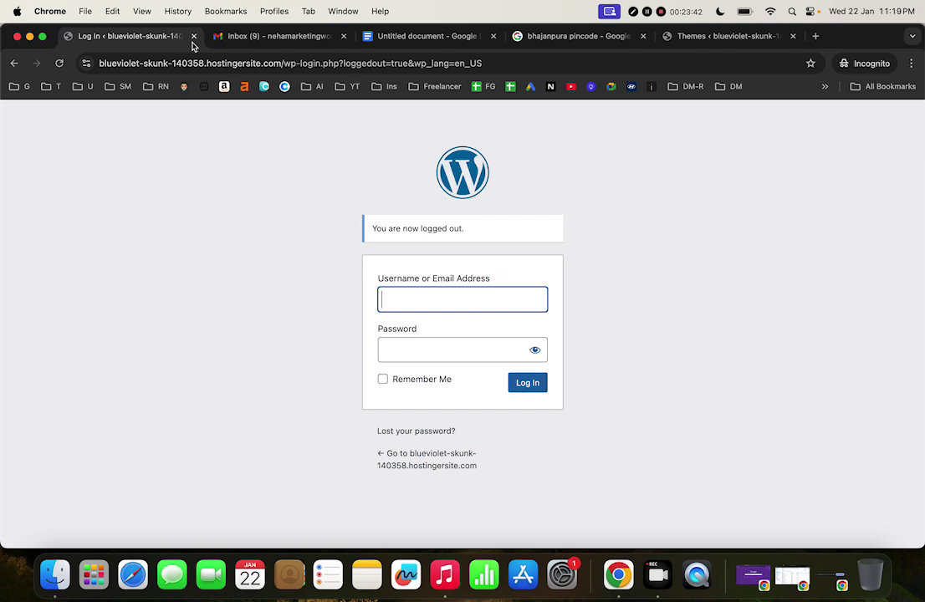
# Close the pincode search tab and select the address bar in the Themes tab
pyautogui.click(643, 37)
pyautogui.click(611, 38)
pyautogui.click(601, 61)
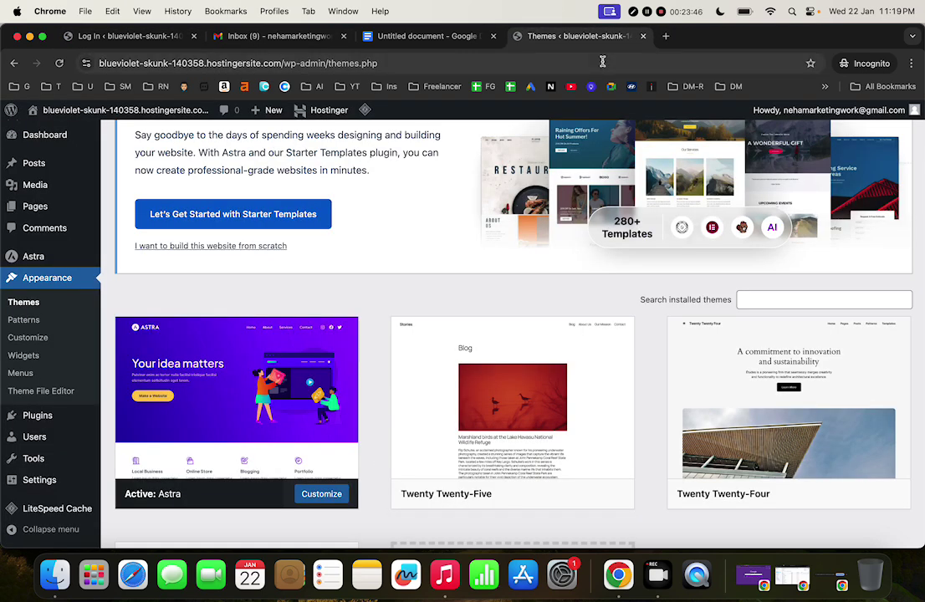
# Load hostinger.in, log in to hPanel, and close the WordPress Add-ons and Collaboration tips
pyautogui.write('hosting')
pyautogui.press('Return')
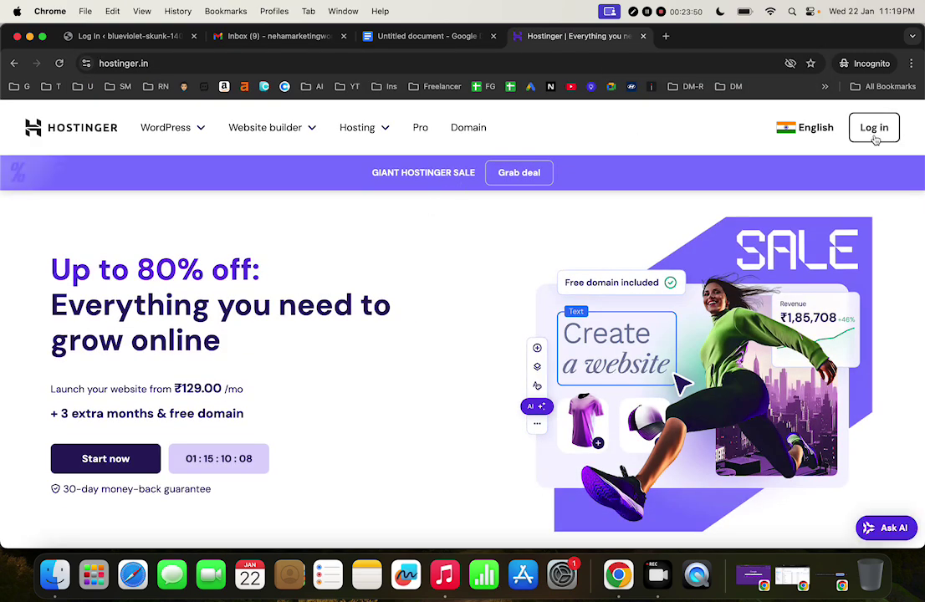
pyautogui.click(875, 139)
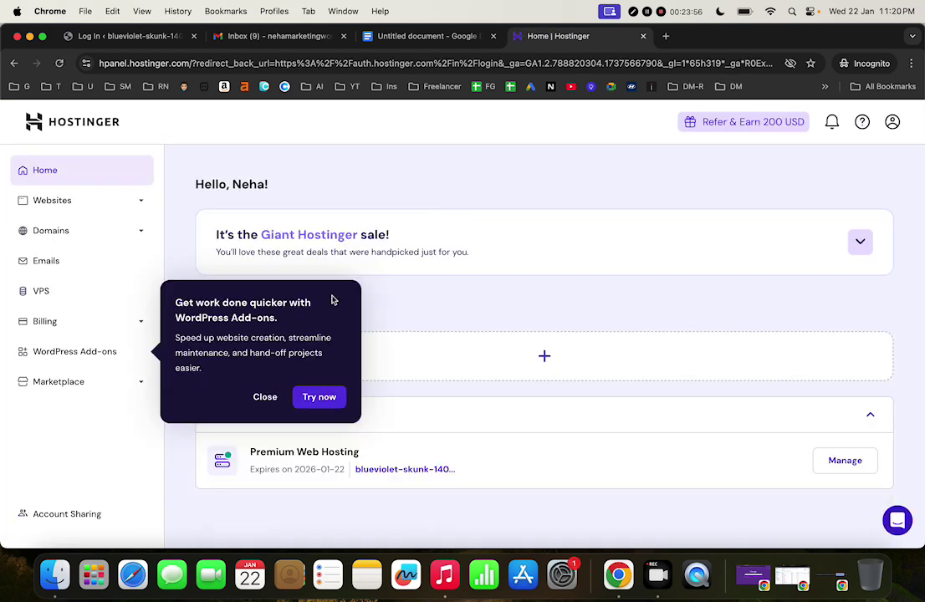
pyautogui.click(267, 397)
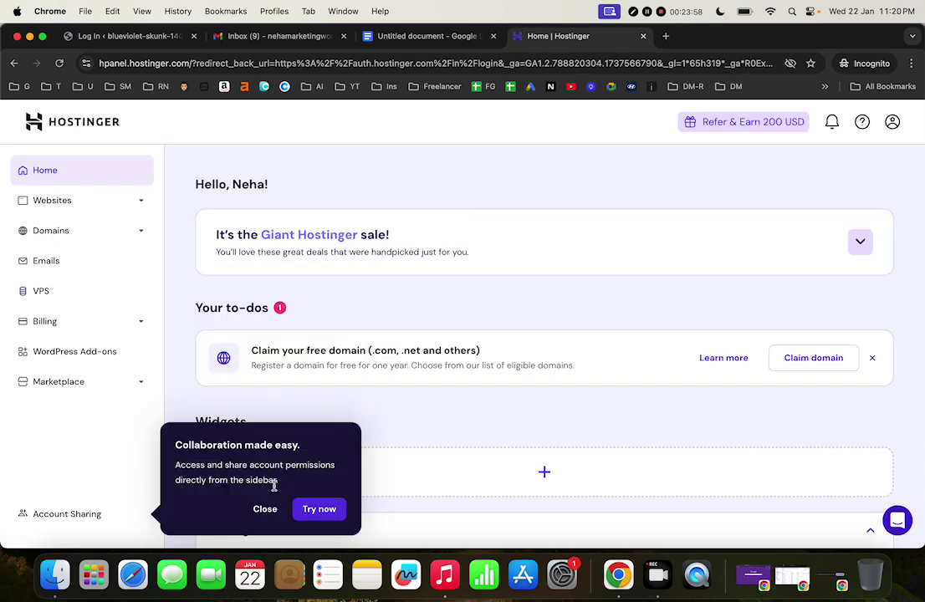
pyautogui.click(265, 508)
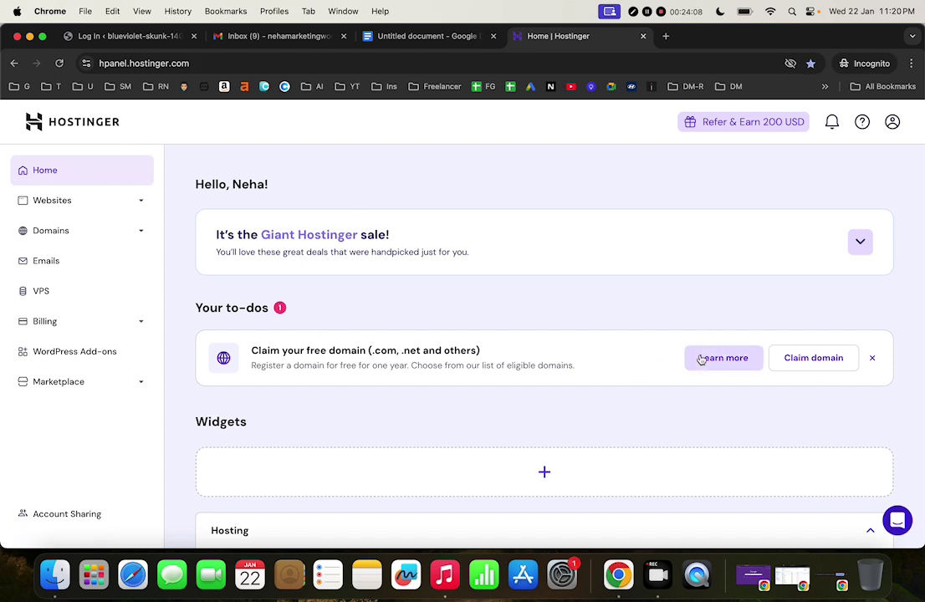
pyautogui.click(810, 360)
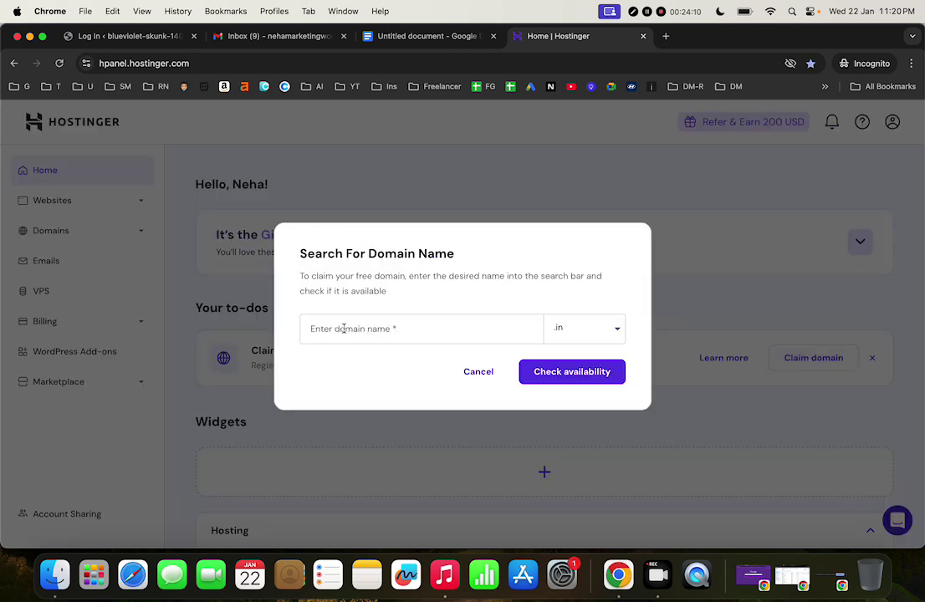
pyautogui.click(343, 329)
pyautogui.click(548, 321)
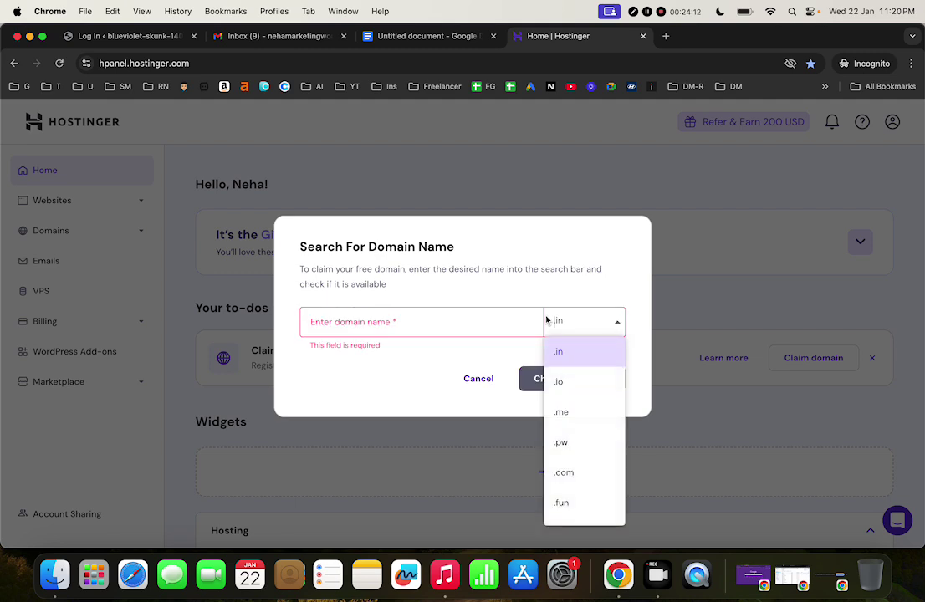
pyautogui.click(431, 367)
pyautogui.click(471, 380)
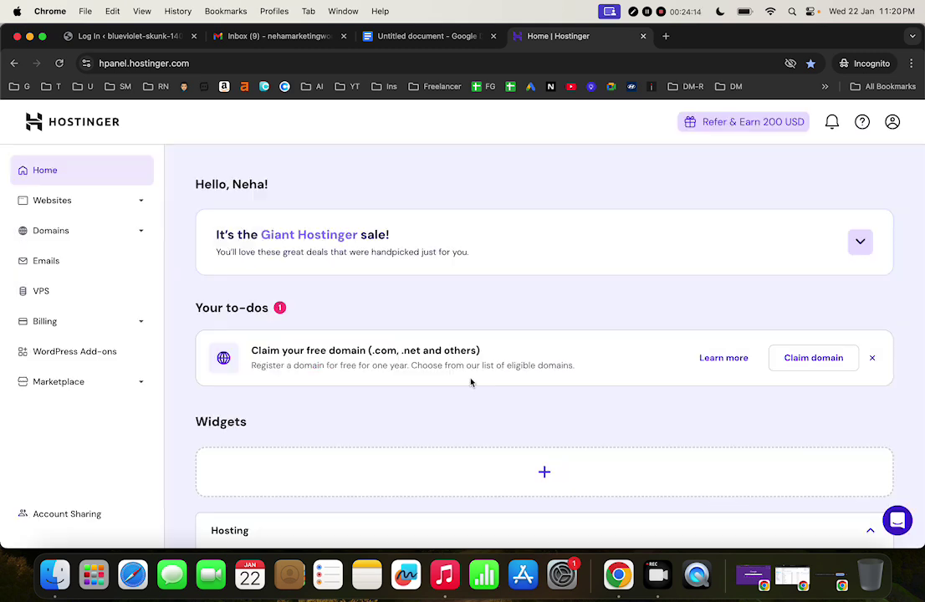
pyautogui.scroll(-3, 698, 403)
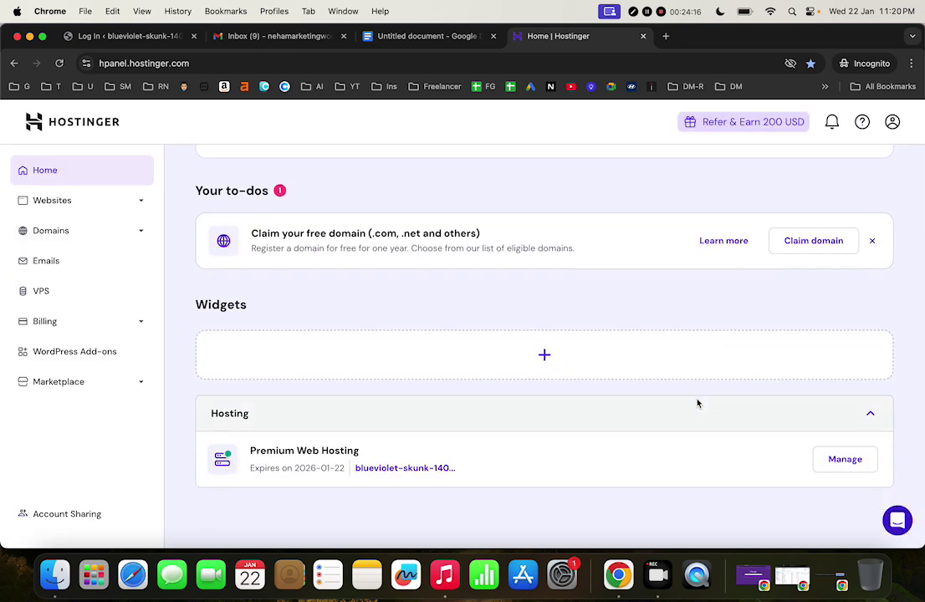
pyautogui.scroll(3, 698, 404)
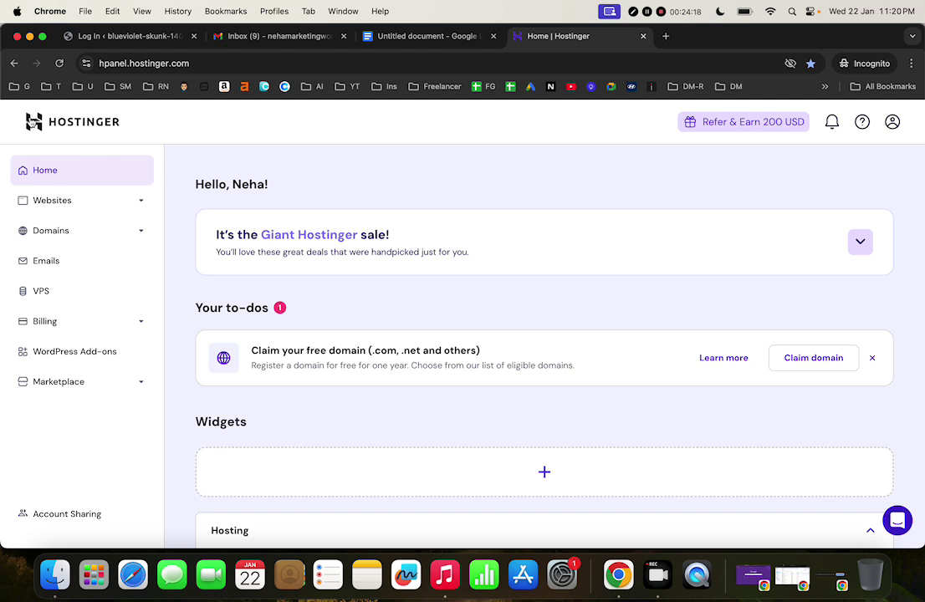
# Expand the Websites section and open the hosted websites list
pyautogui.click(50, 207)
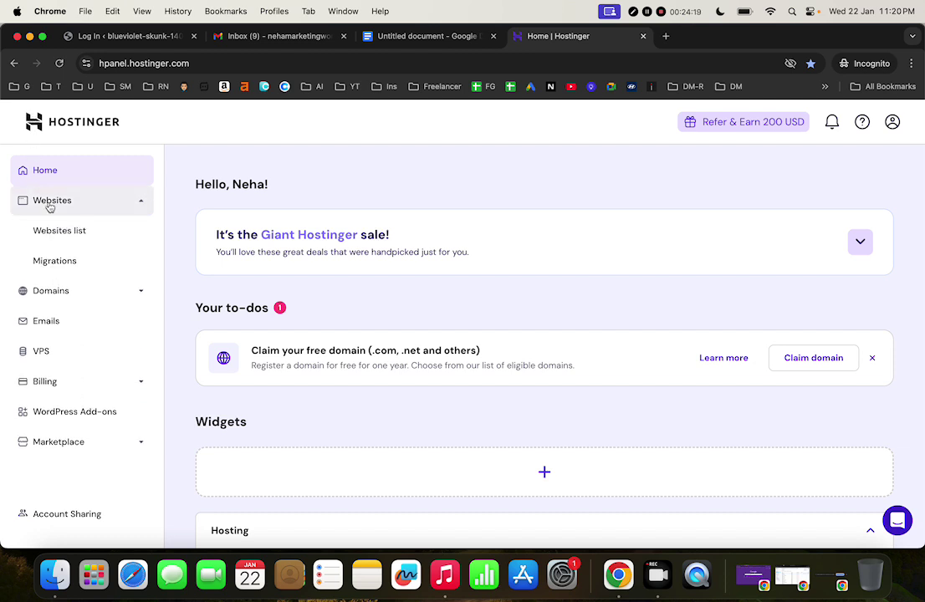
pyautogui.click(85, 240)
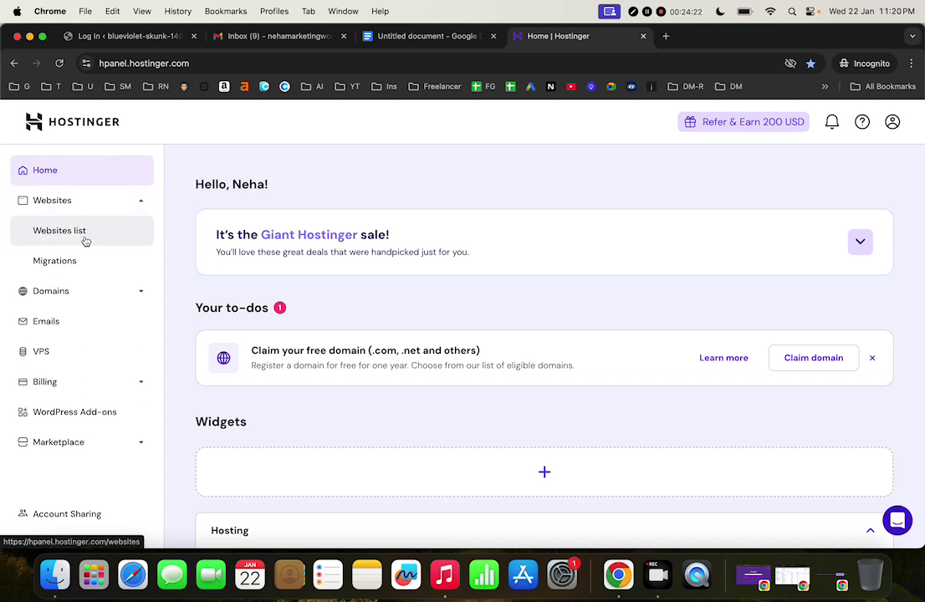
pyautogui.scroll(-1, 430, 405)
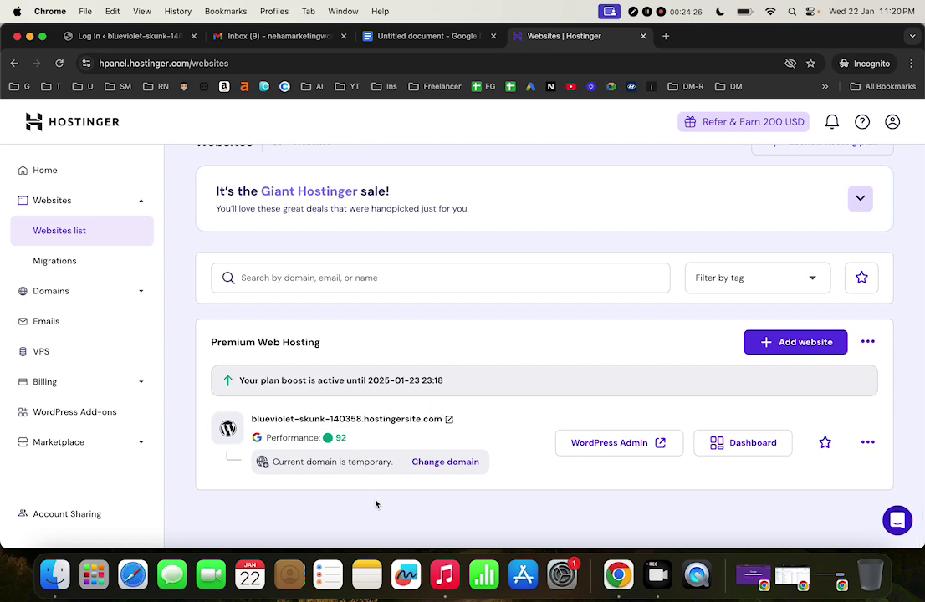
# Look over hostinger.in plan prices in a new tab, then return to the Websites list
pyautogui.click(663, 42)
pyautogui.write('hosting')
pyautogui.press('Return')
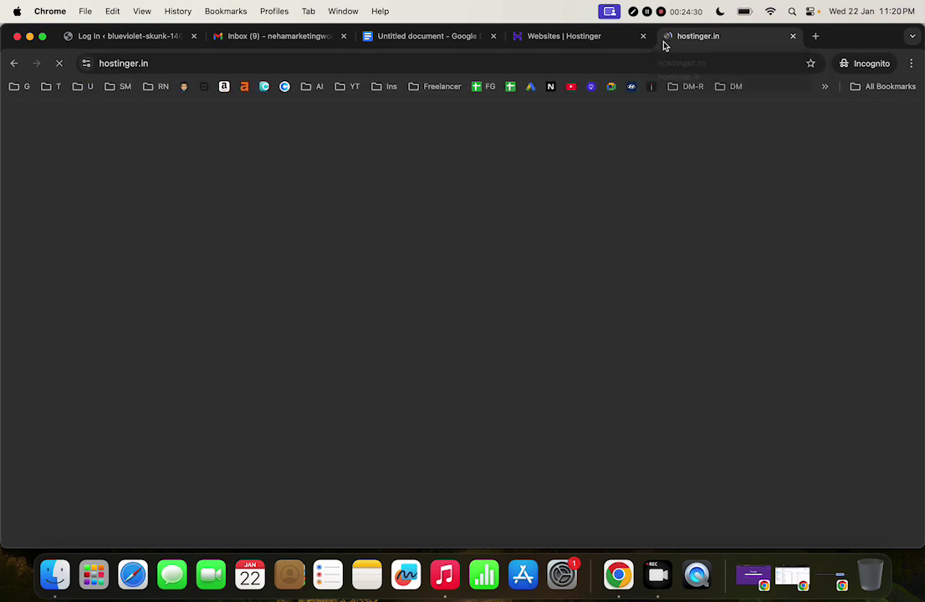
pyautogui.scroll(-5, 414, 322)
pyautogui.scroll(-5, 412, 329)
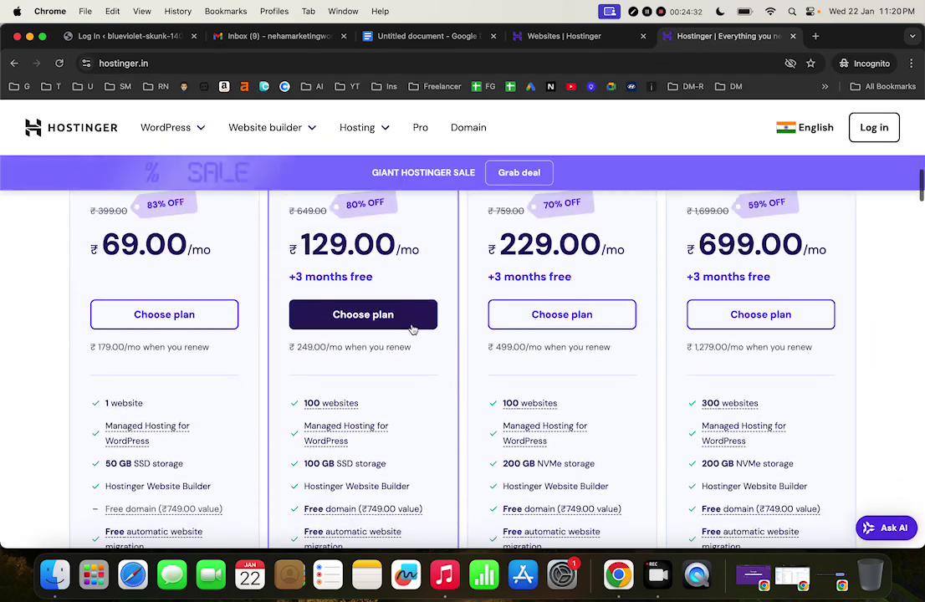
pyautogui.moveTo(327, 351)
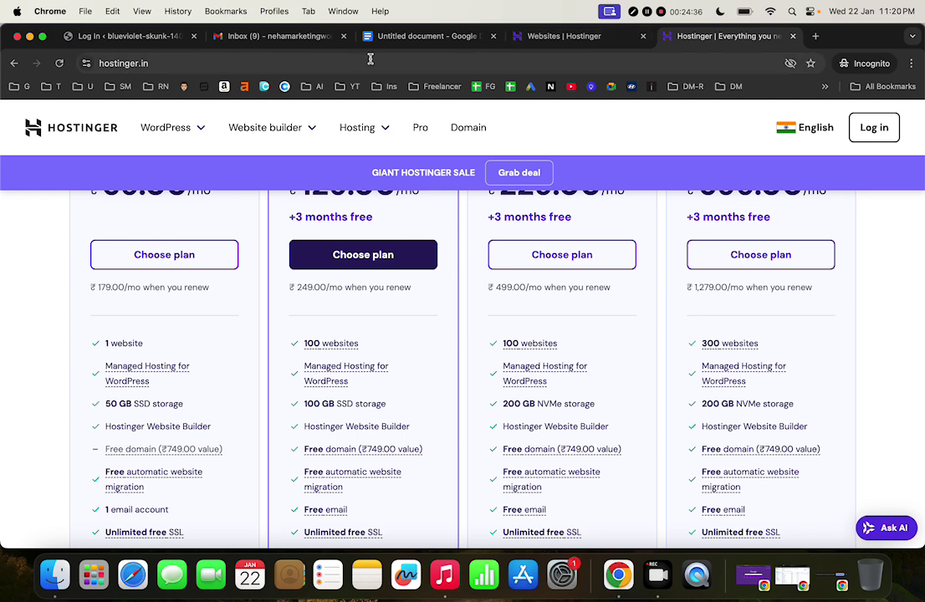
pyautogui.click(578, 36)
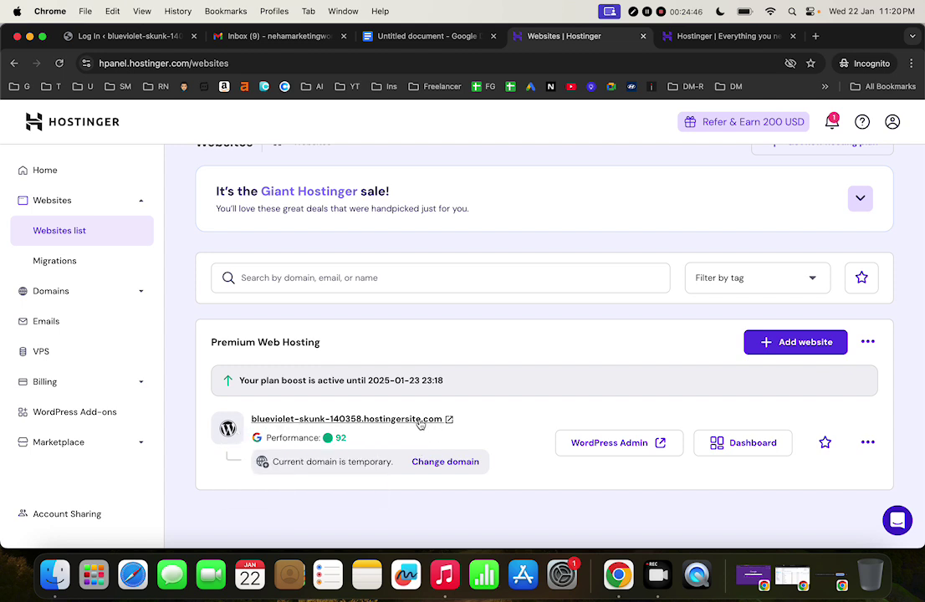
# Open the website's more-options menu and dismiss it without choosing anything
pyautogui.click(868, 443)
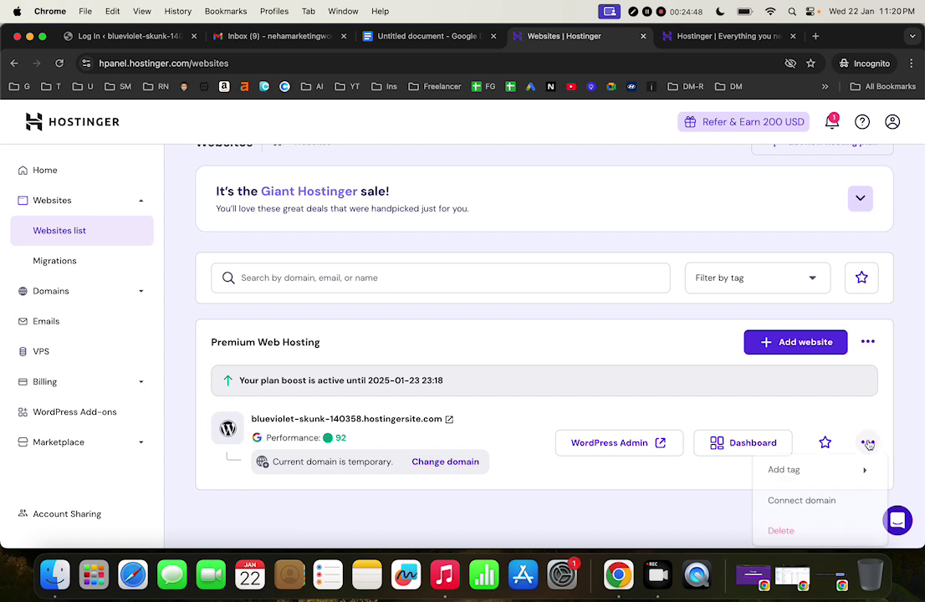
pyautogui.moveTo(831, 473)
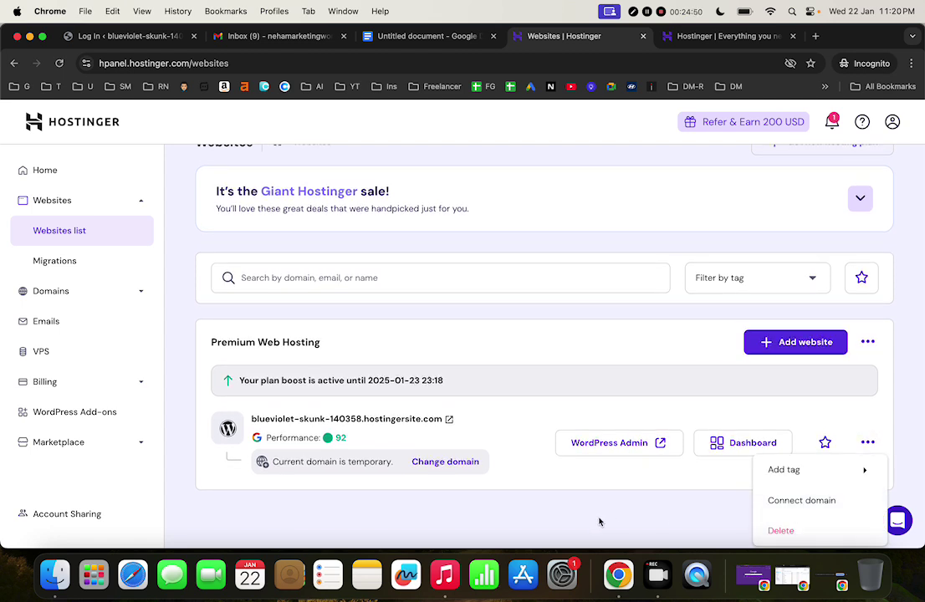
pyautogui.click(599, 522)
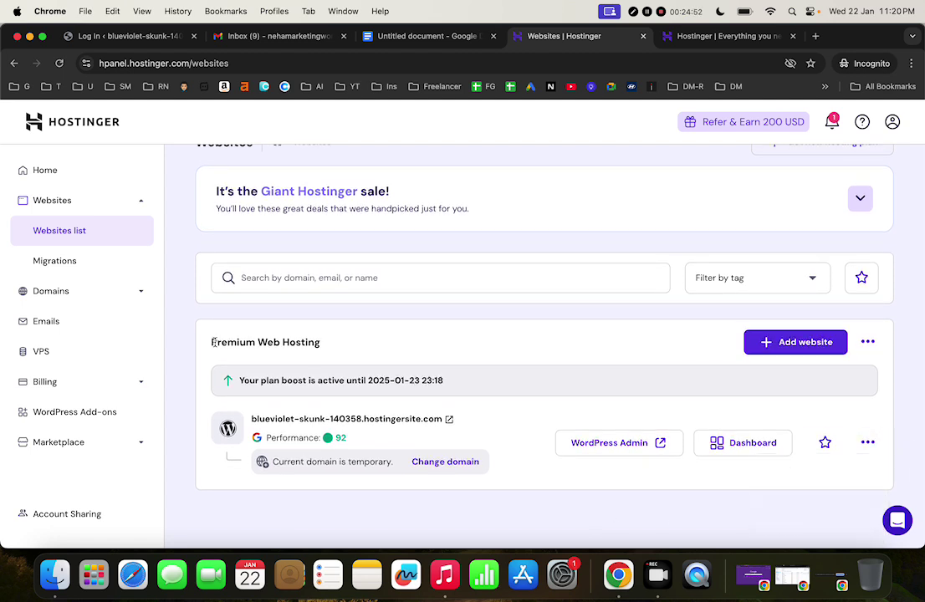
# Open Migrations Requests, start a new request, then leave it unfinished
pyautogui.click(72, 262)
pyautogui.scroll(-1, 397, 334)
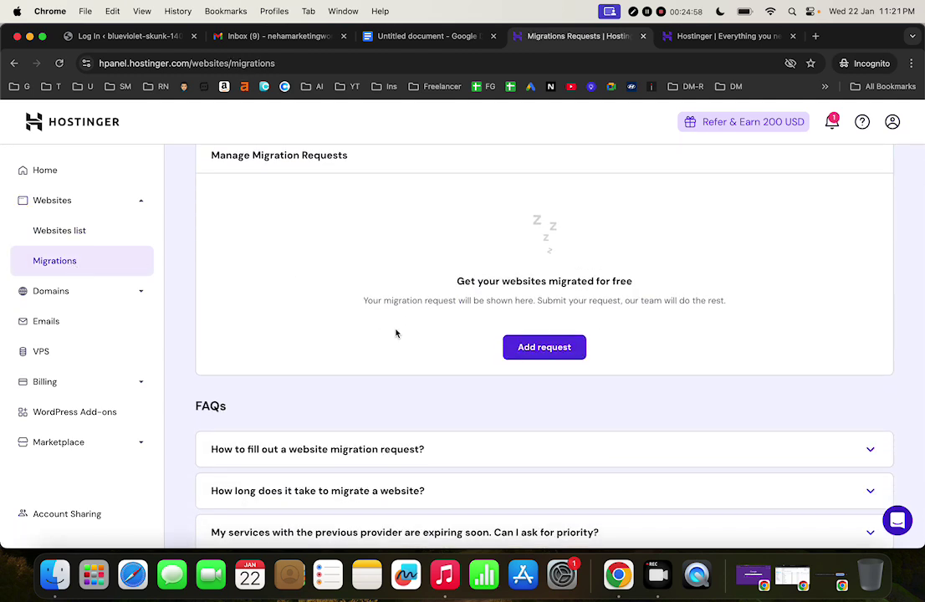
pyautogui.scroll(1, 396, 333)
pyautogui.click(541, 405)
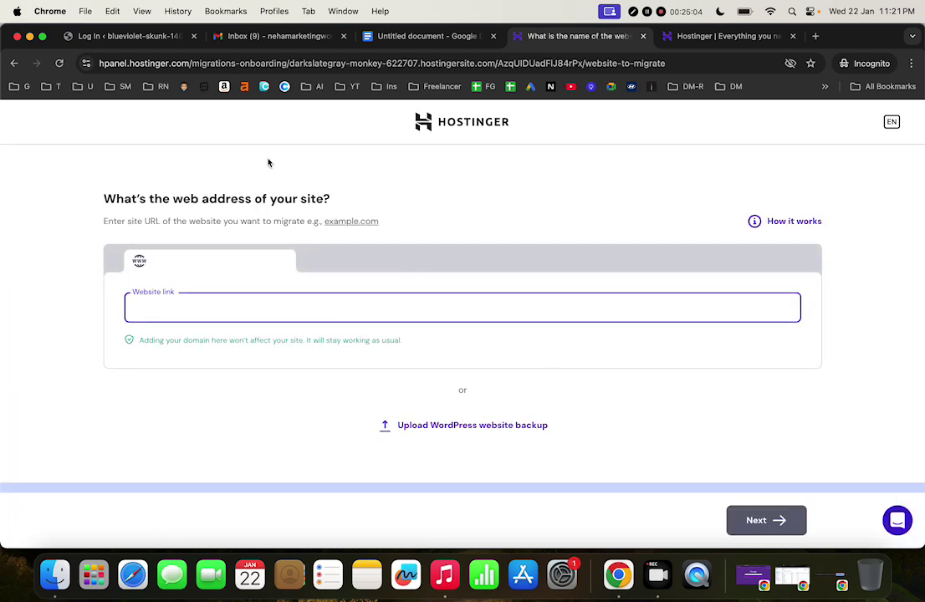
pyautogui.click(13, 63)
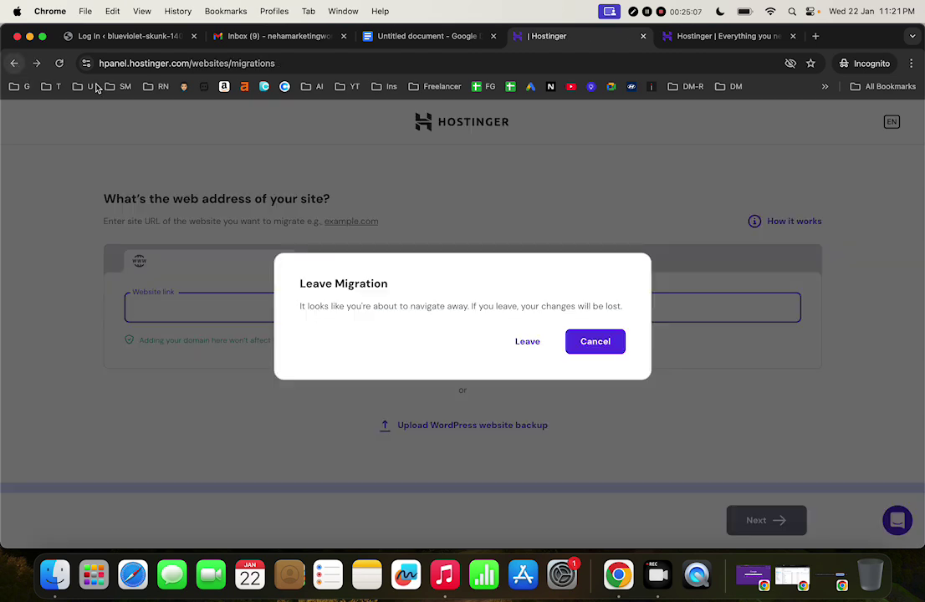
pyautogui.click(532, 350)
pyautogui.scroll(-3, 532, 351)
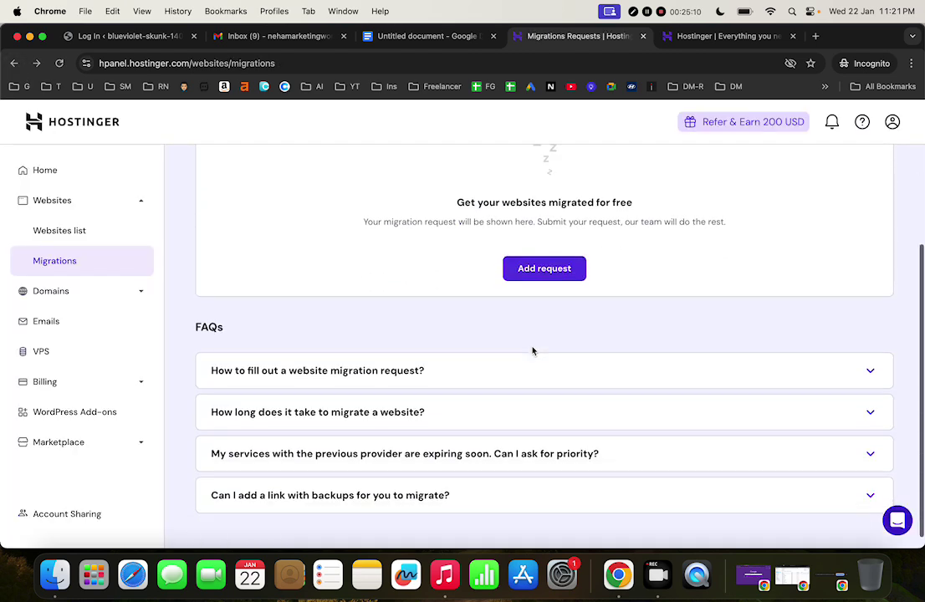
# Open Domain portfolio, highlight the free domain note in Google Docs, then return to Hostinger
pyautogui.click(94, 291)
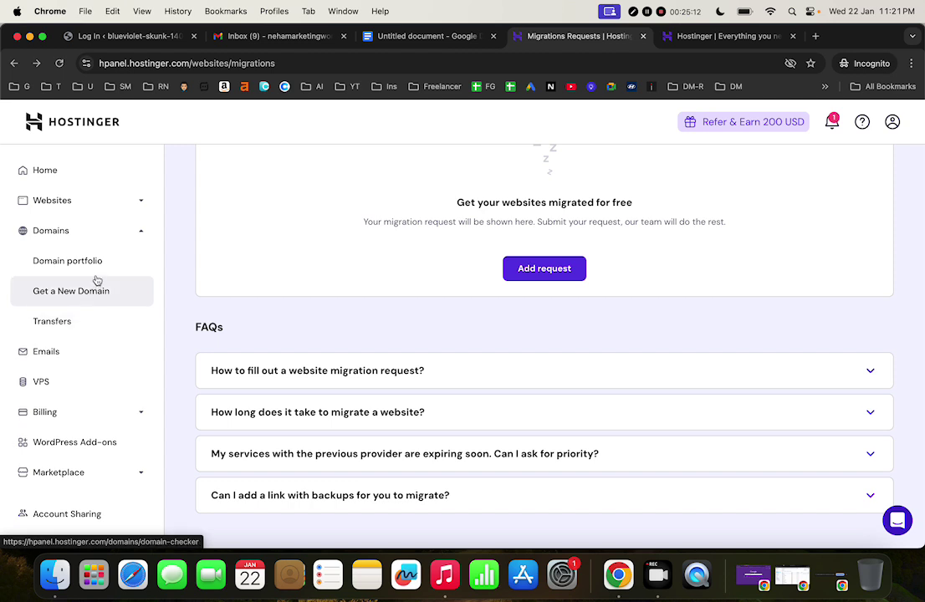
pyautogui.click(92, 262)
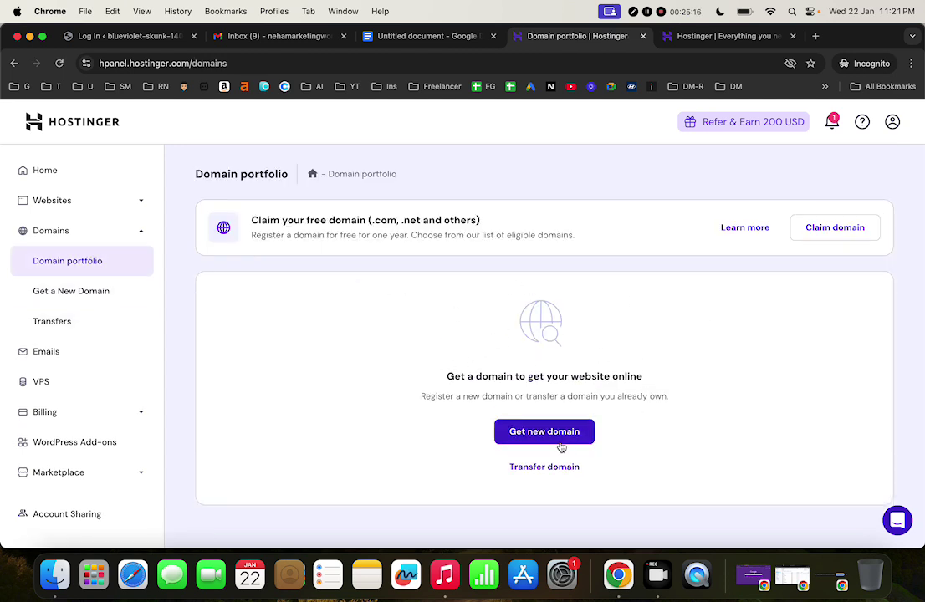
pyautogui.click(424, 36)
pyautogui.click(270, 305)
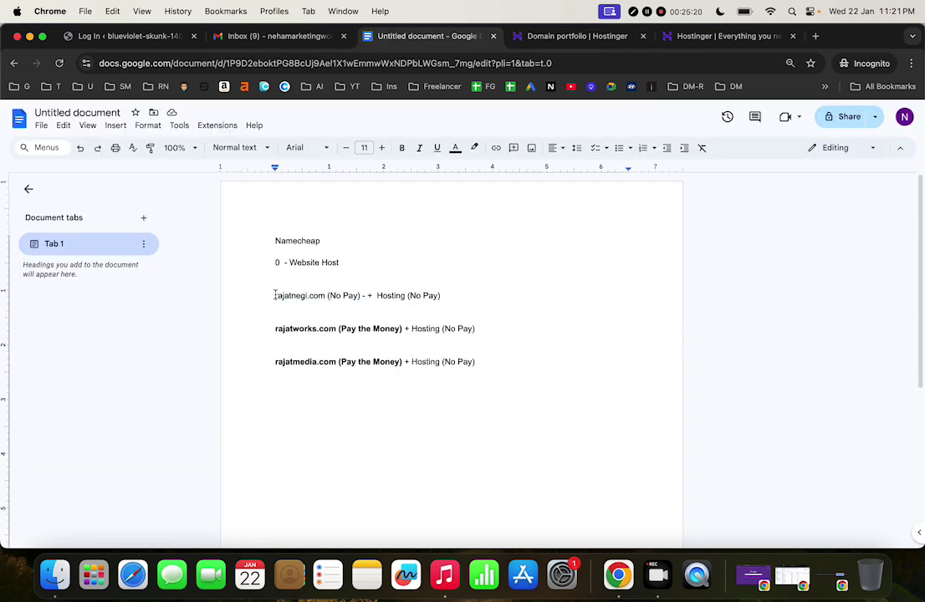
pyautogui.moveTo(274, 295); pyautogui.dragTo(366, 296)
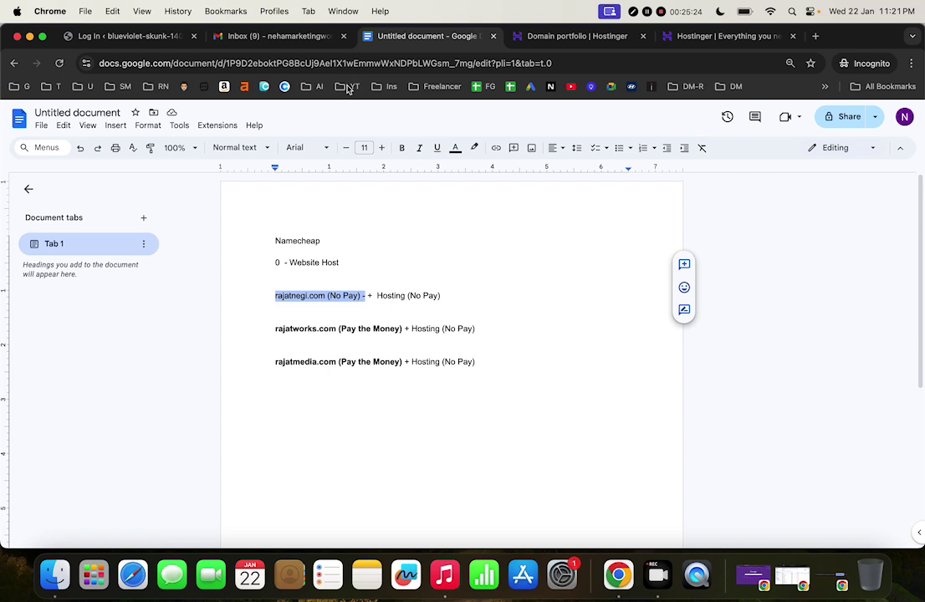
pyautogui.click(604, 38)
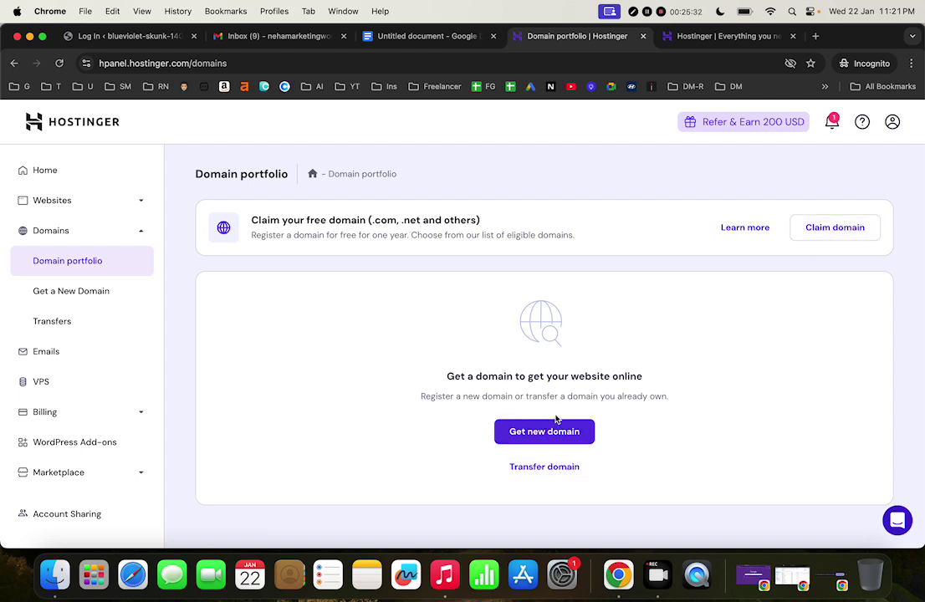
# View the Get a New Domain page and its search box, then the Transfer Domain page
pyautogui.click(80, 290)
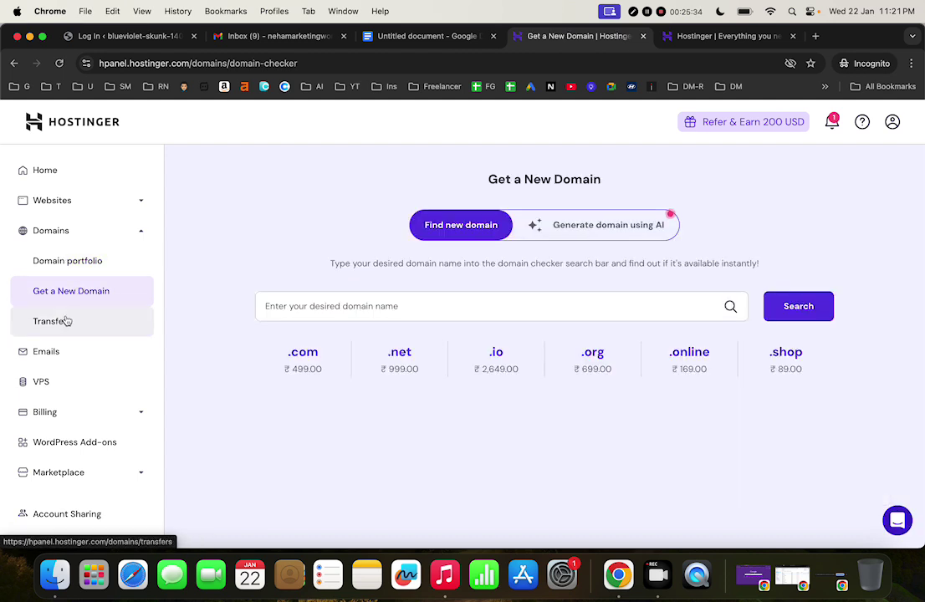
pyautogui.click(458, 317)
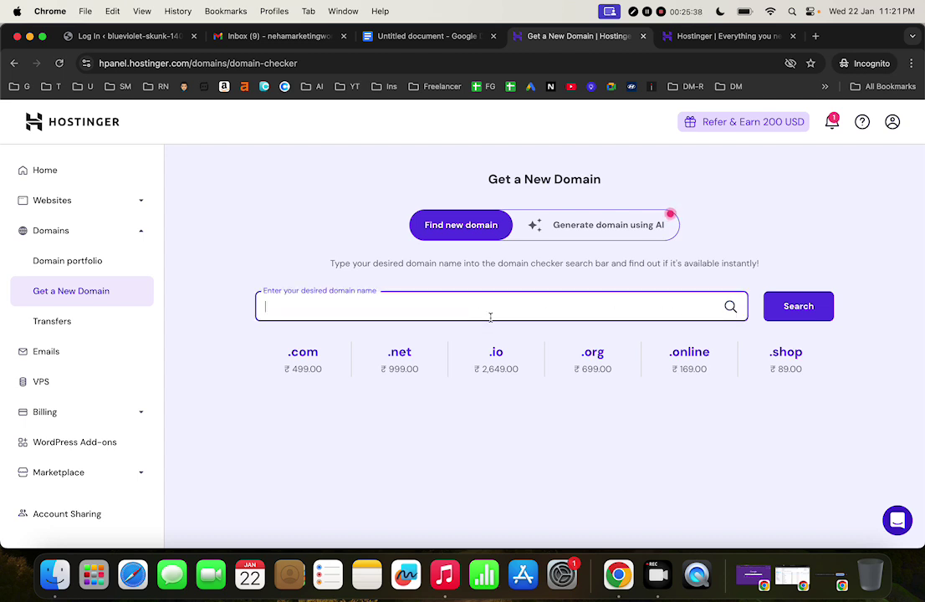
pyautogui.click(67, 326)
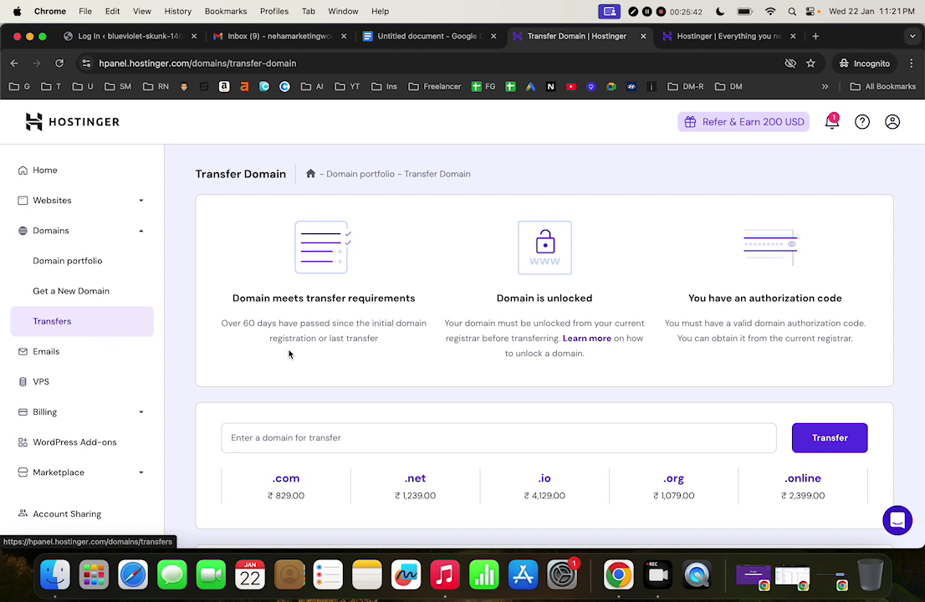
# Visit Migrations Requests, return to Transfer Domain's requirements, then go to Emails
pyautogui.click(107, 210)
pyautogui.click(77, 261)
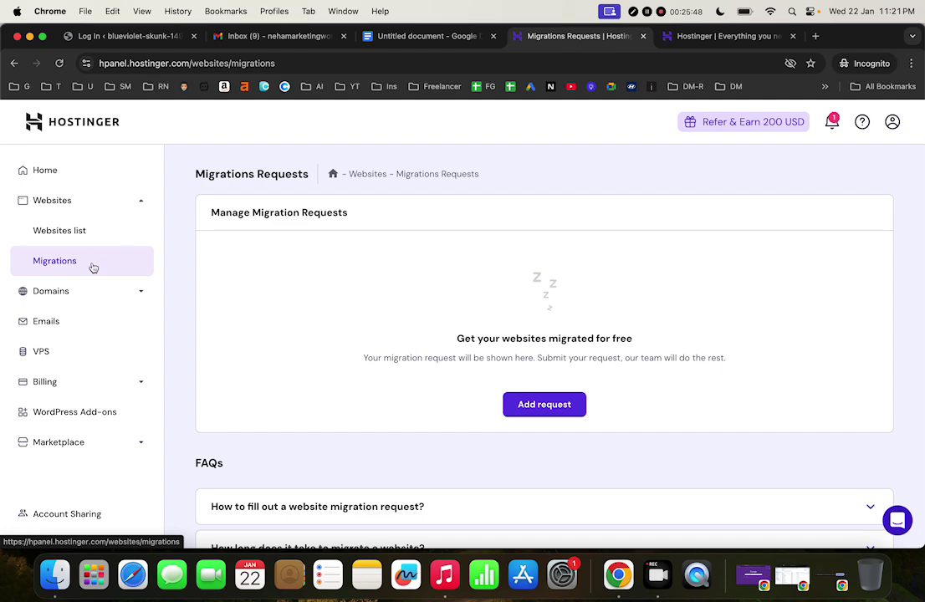
pyautogui.click(84, 291)
pyautogui.click(75, 327)
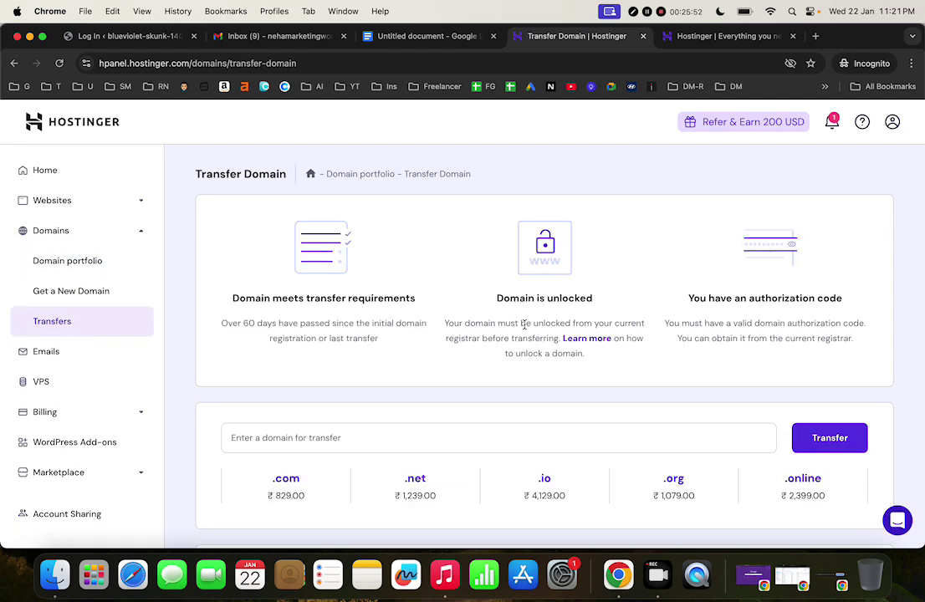
pyautogui.scroll(-5, 524, 324)
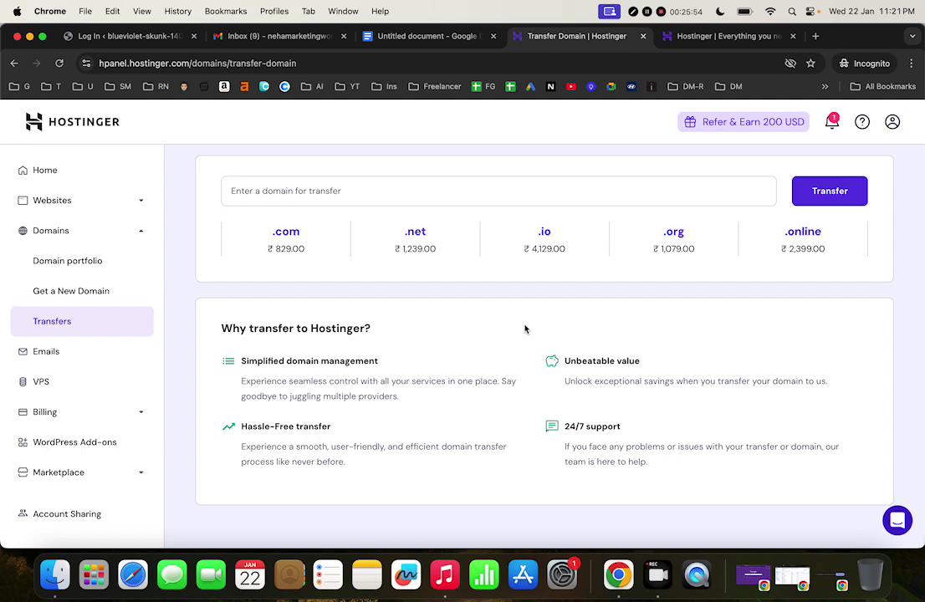
pyautogui.scroll(5, 523, 326)
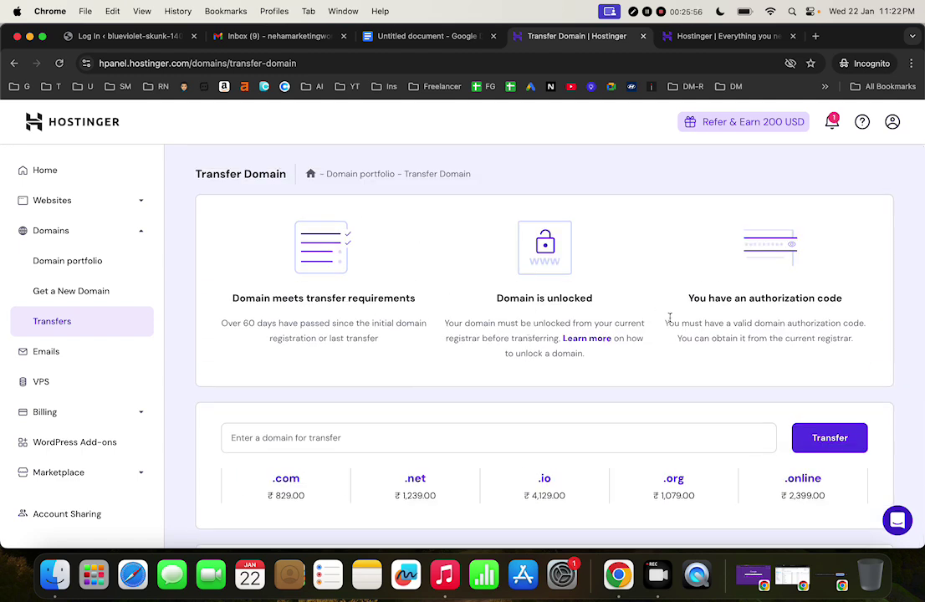
pyautogui.click(103, 352)
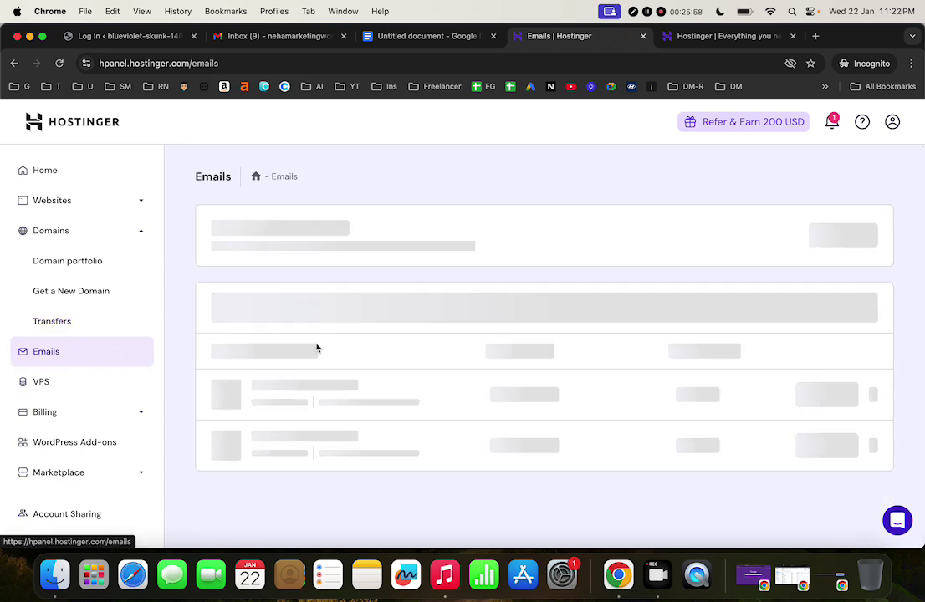
# Scroll through the email plans page, briefly visiting the VPS page and coming back
pyautogui.scroll(-5, 505, 377)
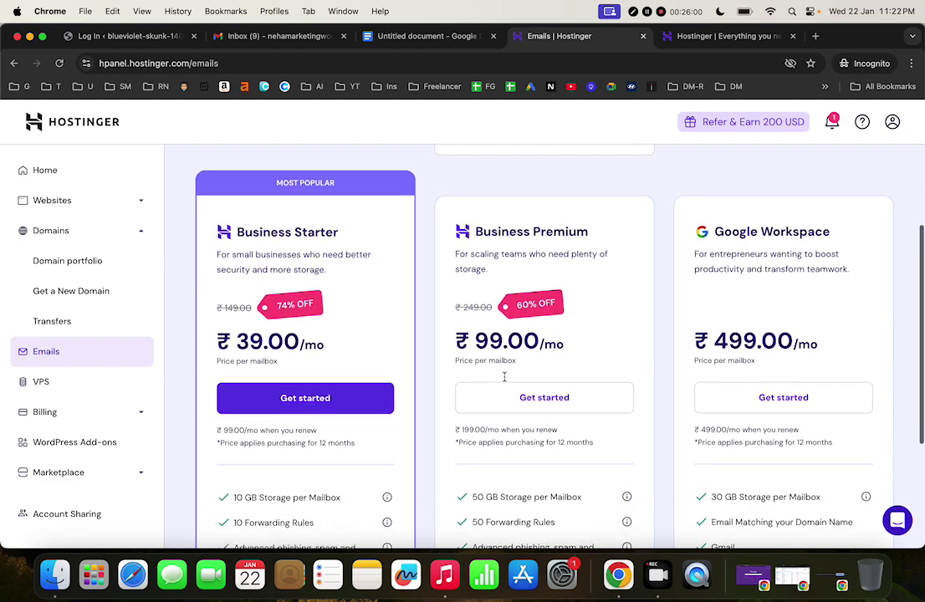
pyautogui.scroll(4, 455, 305)
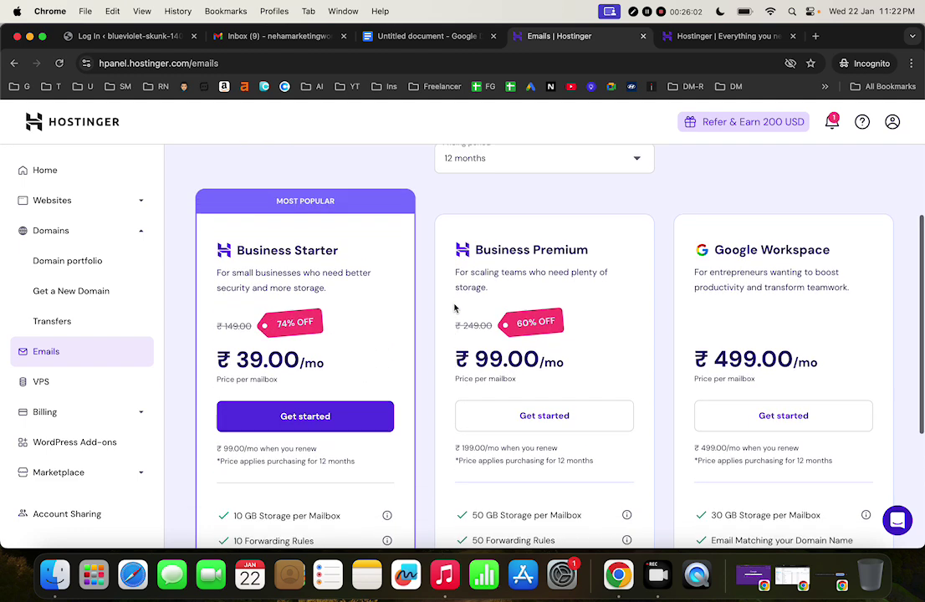
pyautogui.scroll(-5, 455, 309)
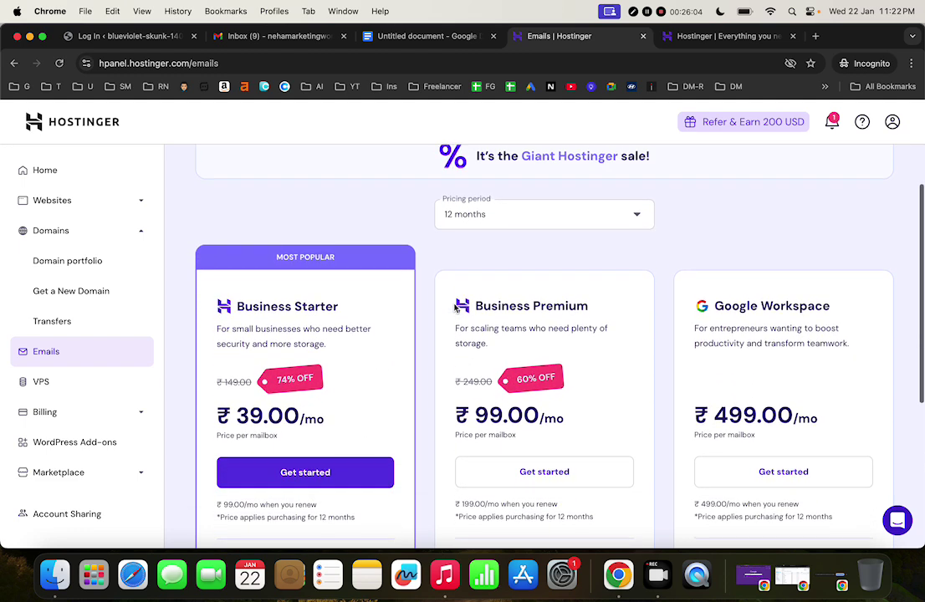
pyautogui.scroll(-3, 454, 308)
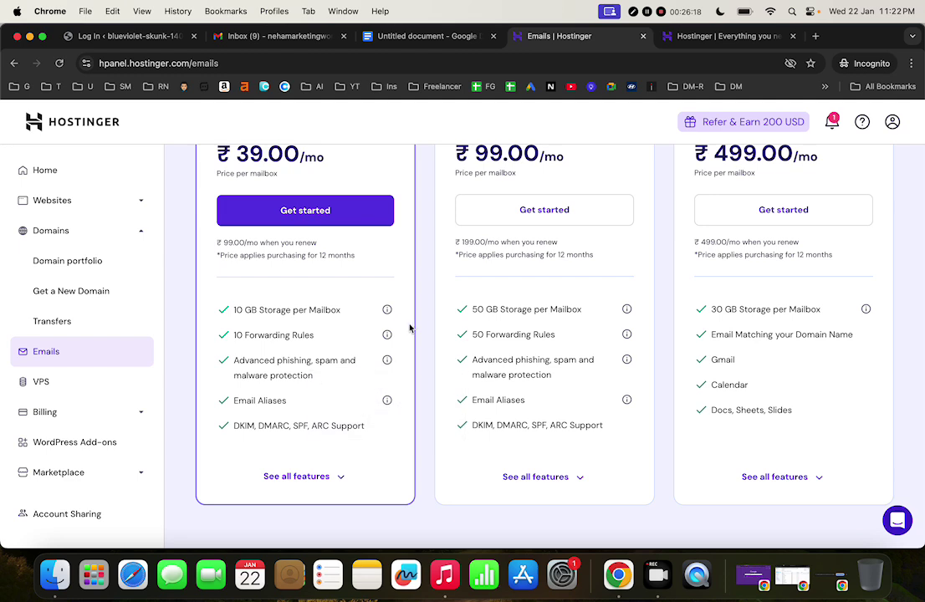
pyautogui.scroll(1, 409, 328)
pyautogui.scroll(-1, 409, 328)
pyautogui.click(83, 388)
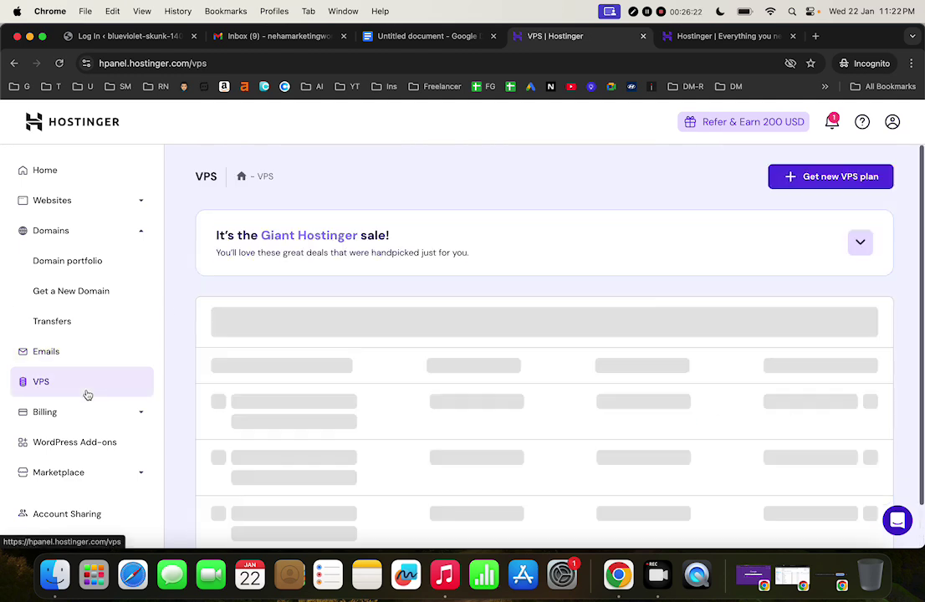
pyautogui.click(115, 363)
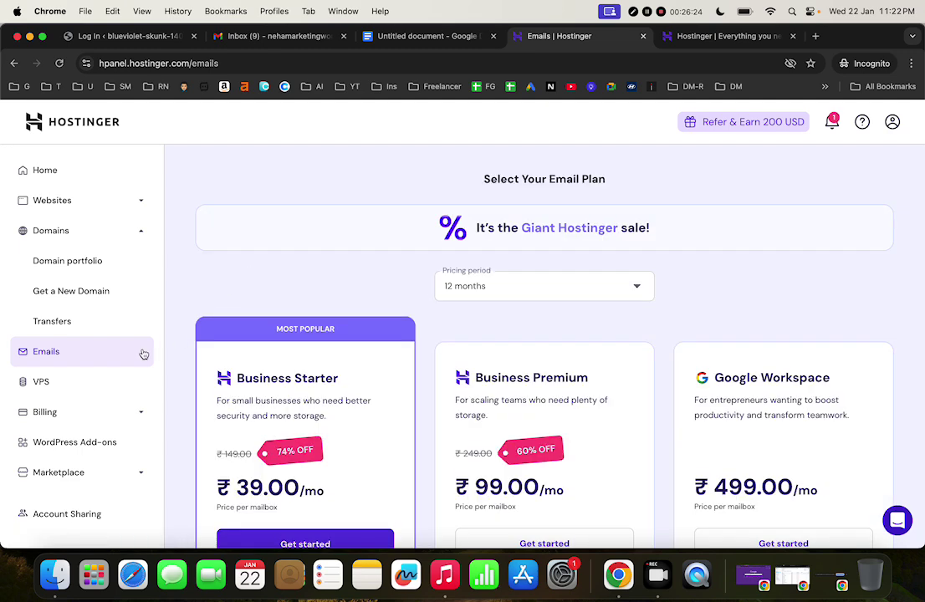
pyautogui.scroll(-2, 98, 381)
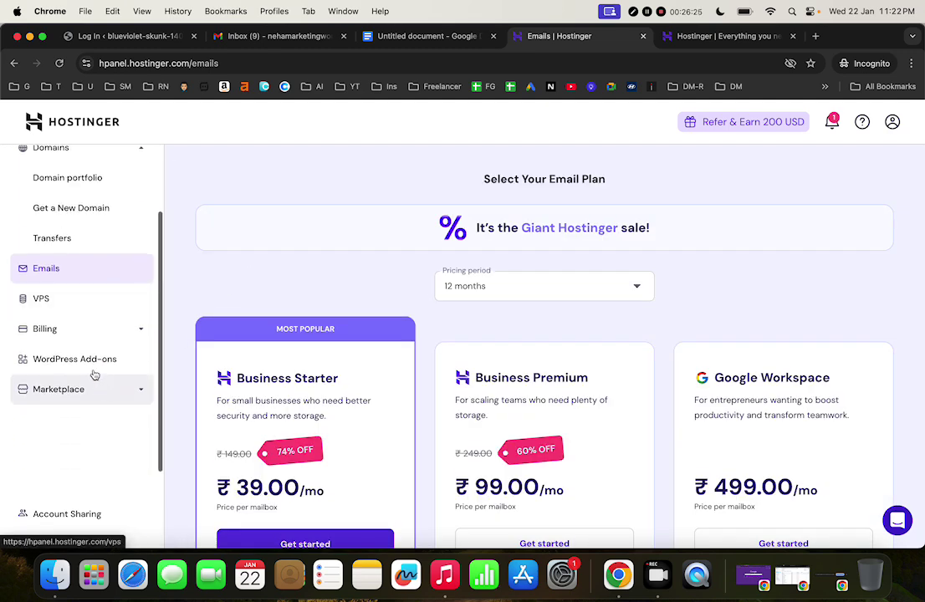
# On the VPS page, expand the 'What is VPS Hosting?' FAQ answer and read it
pyautogui.click(62, 301)
pyautogui.scroll(-2, 400, 360)
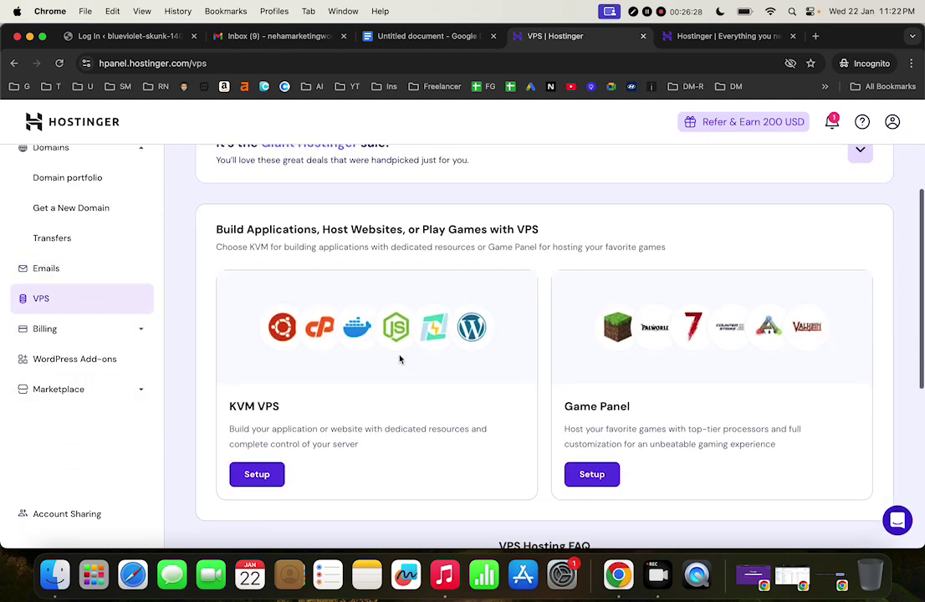
pyautogui.scroll(-2, 400, 360)
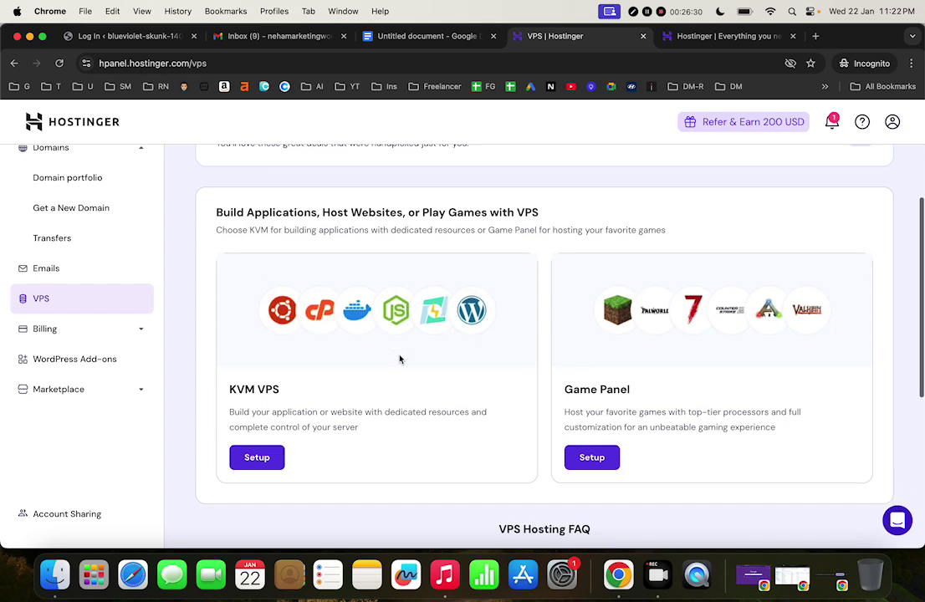
pyautogui.scroll(-3, 400, 360)
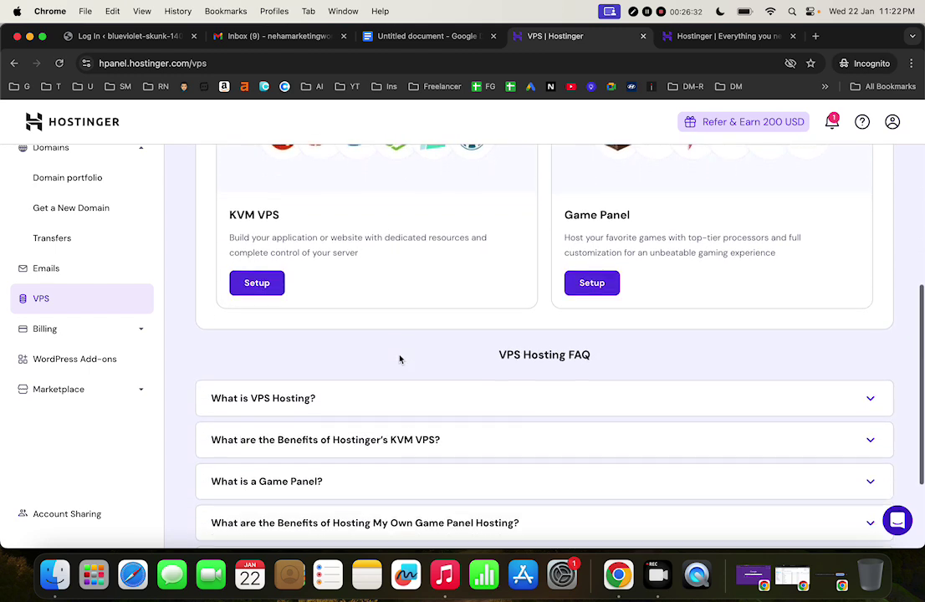
pyautogui.click(365, 406)
pyautogui.scroll(-3, 366, 407)
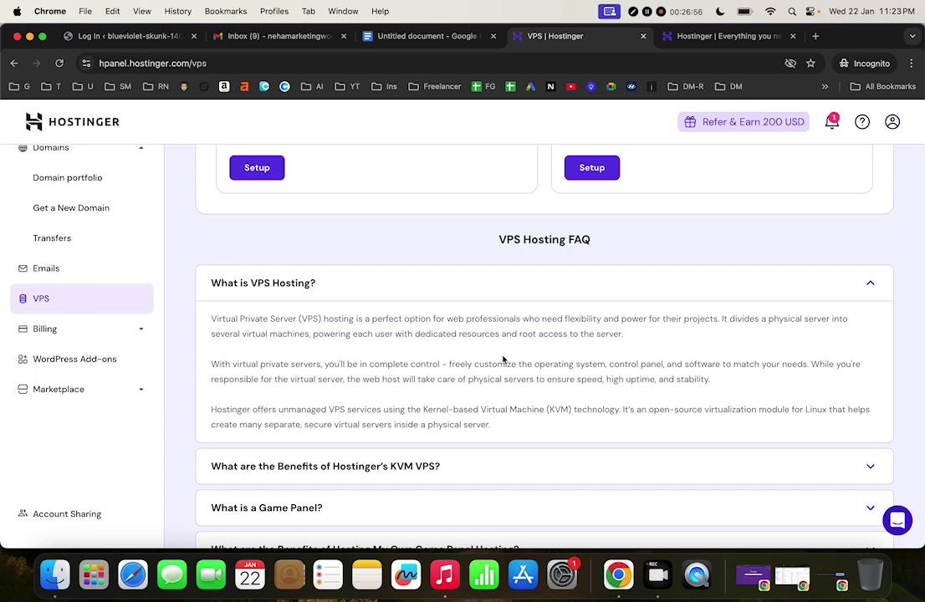
pyautogui.scroll(-3, 502, 360)
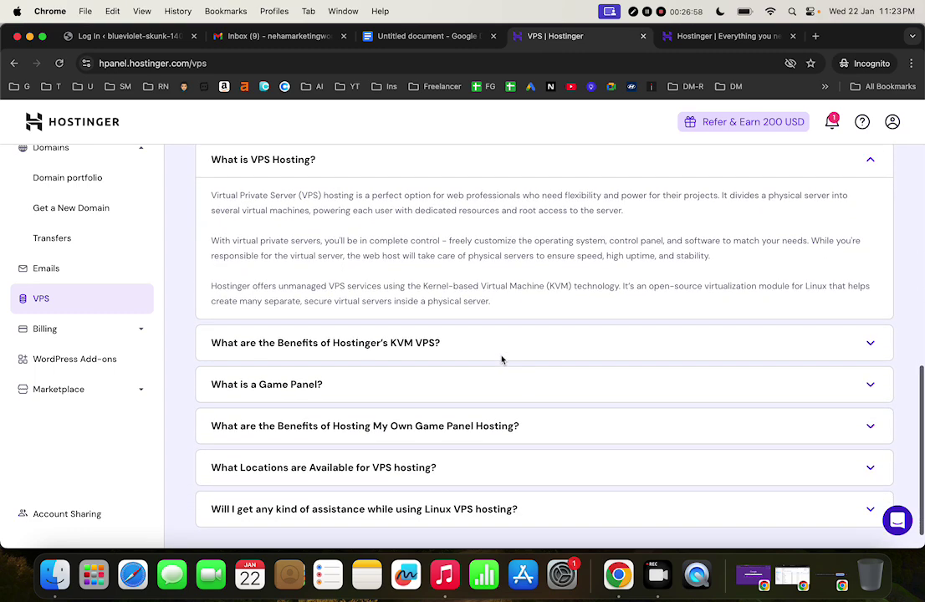
pyautogui.scroll(15, 502, 360)
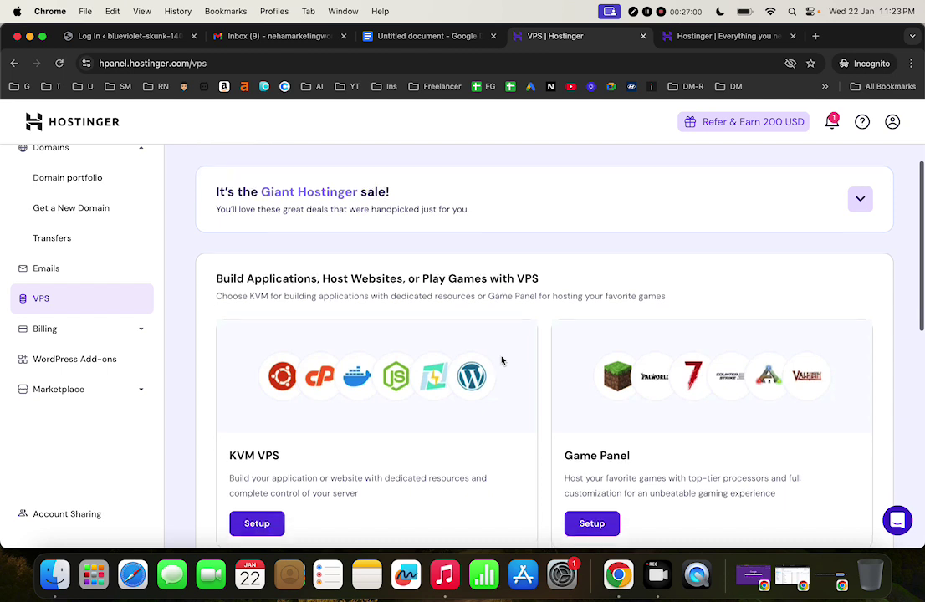
# Review billing Subscriptions, Payment History (3,101.04) and Payment Methods, then open WordPress Add-ons
pyautogui.click(99, 333)
pyautogui.click(63, 268)
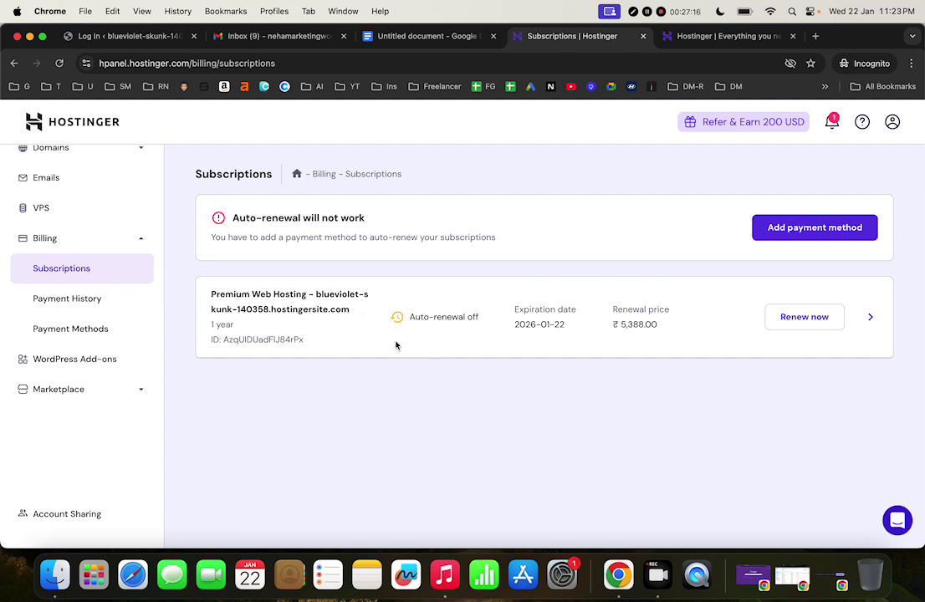
pyautogui.click(78, 304)
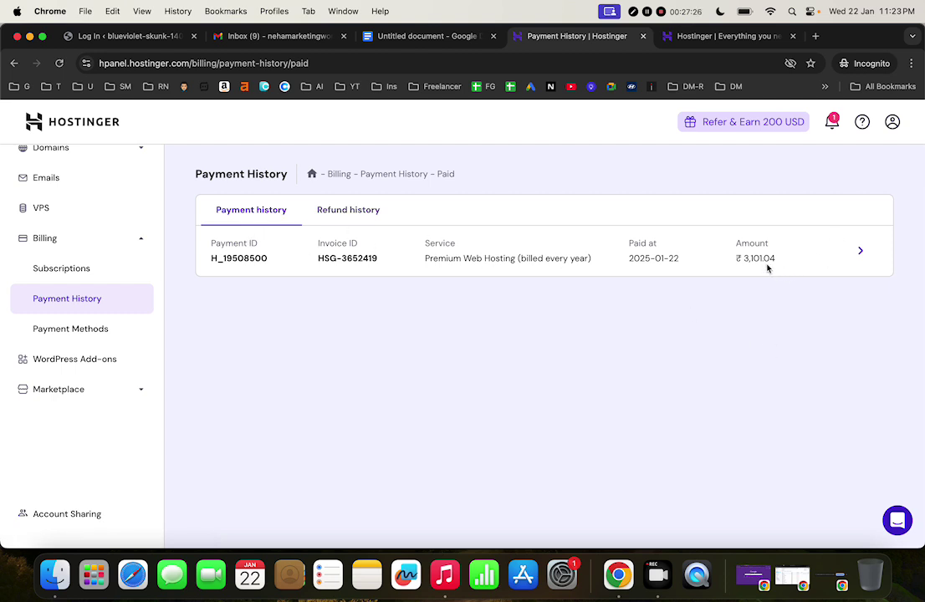
pyautogui.moveTo(741, 259); pyautogui.dragTo(773, 259)
pyautogui.click(787, 265)
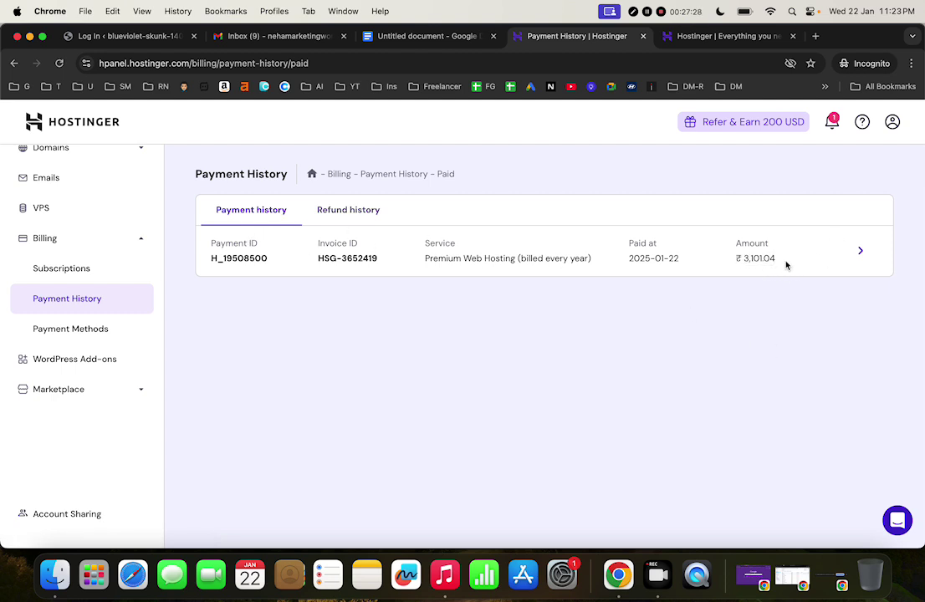
pyautogui.click(50, 330)
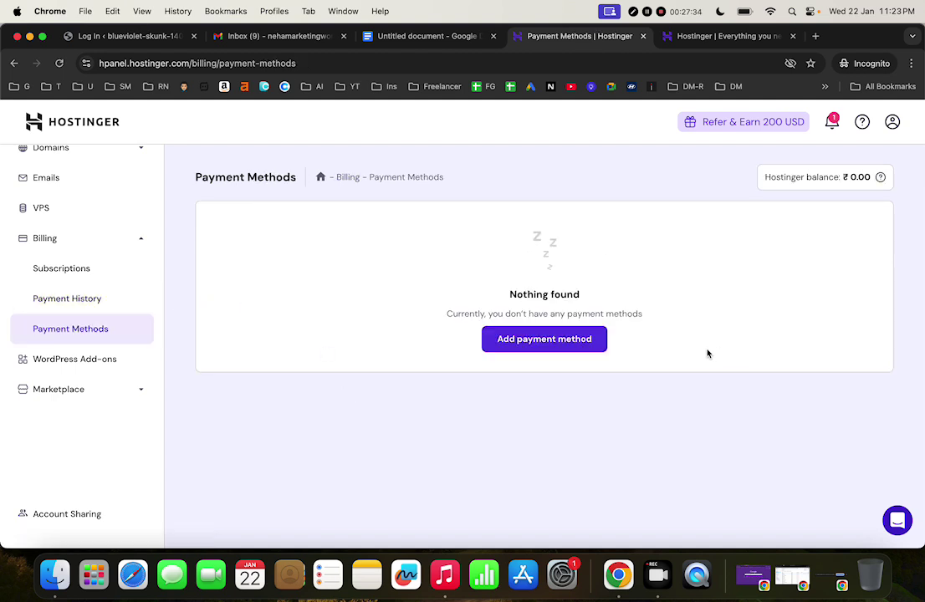
pyautogui.click(107, 361)
# Look over the WordPress add-on plans, expand Marketplace and show All products
pyautogui.scroll(-1, 443, 420)
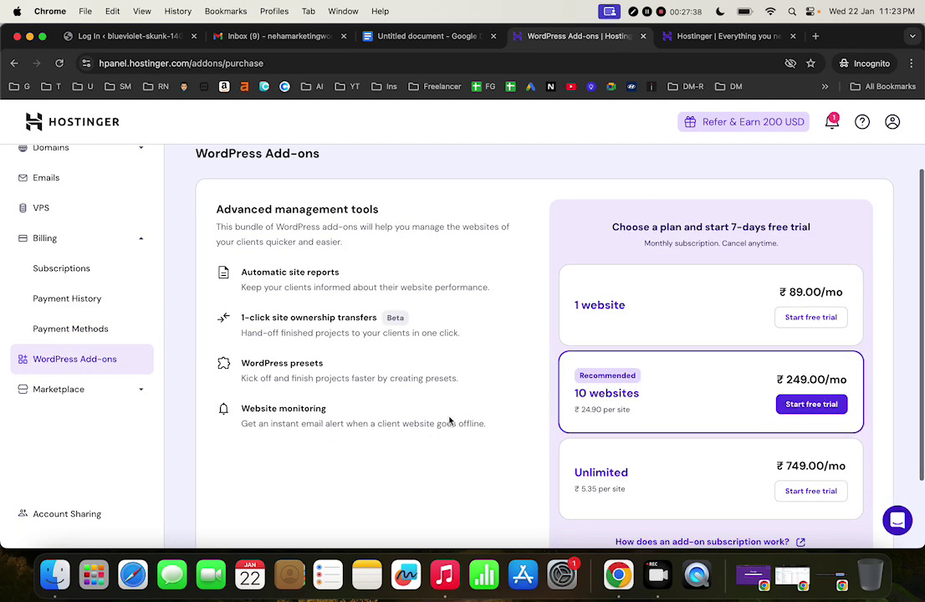
pyautogui.scroll(-2, 449, 421)
pyautogui.scroll(3, 450, 421)
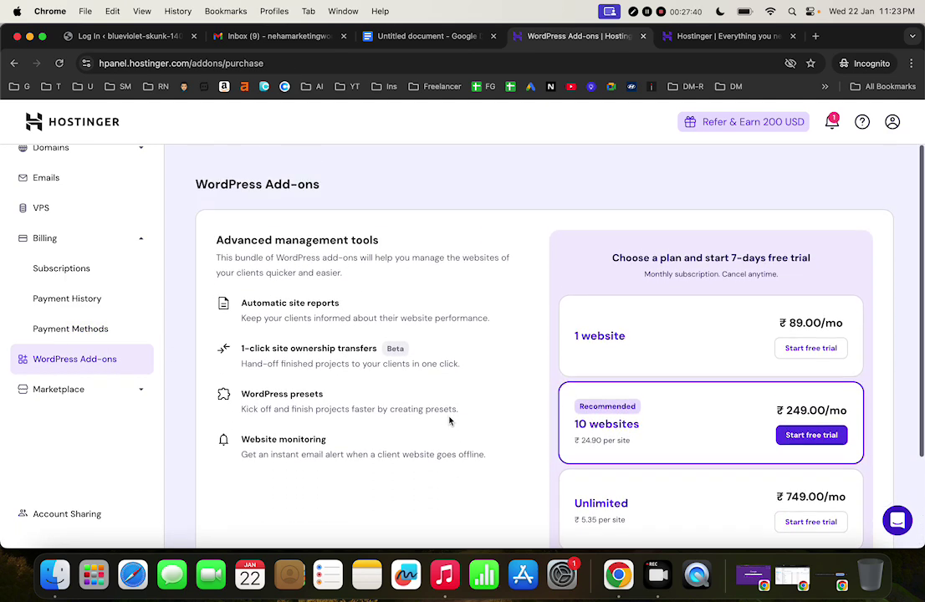
pyautogui.scroll(-3, 449, 421)
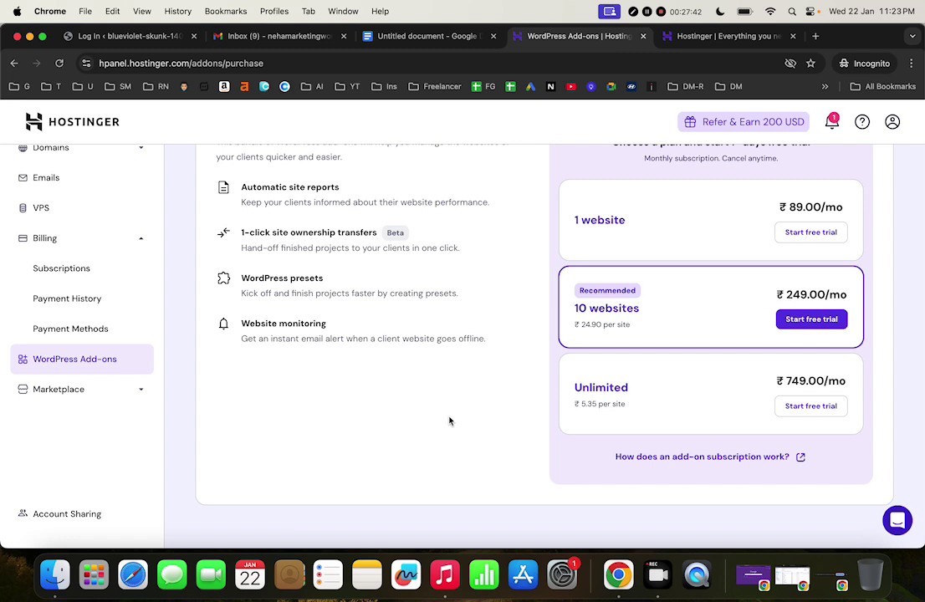
pyautogui.click(67, 393)
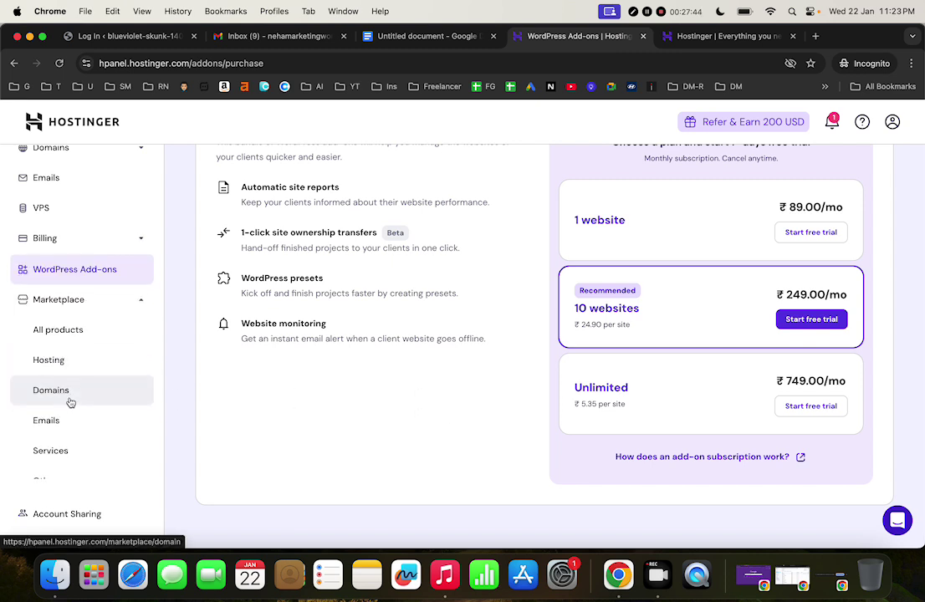
pyautogui.scroll(-2, 76, 403)
pyautogui.scroll(2, 76, 404)
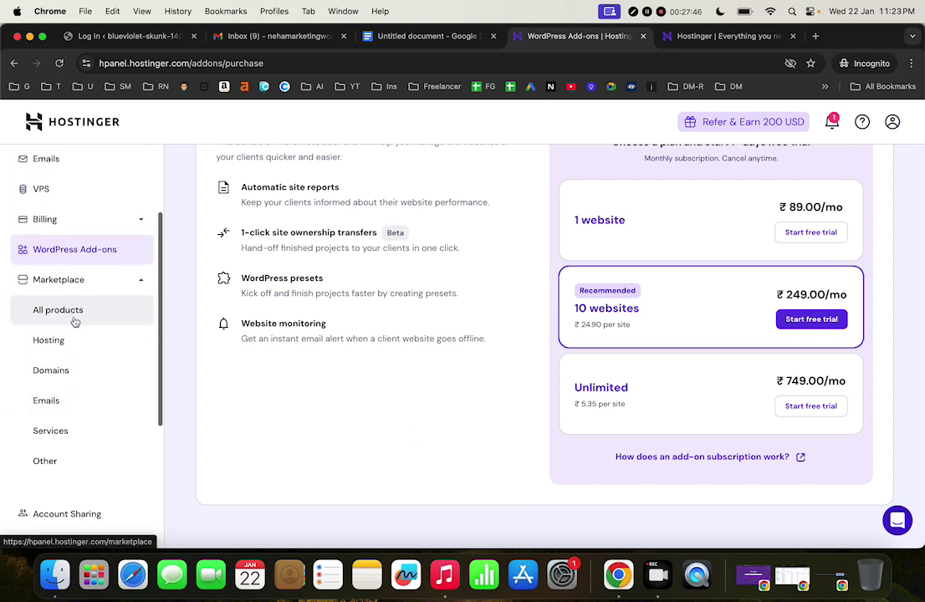
pyautogui.click(80, 313)
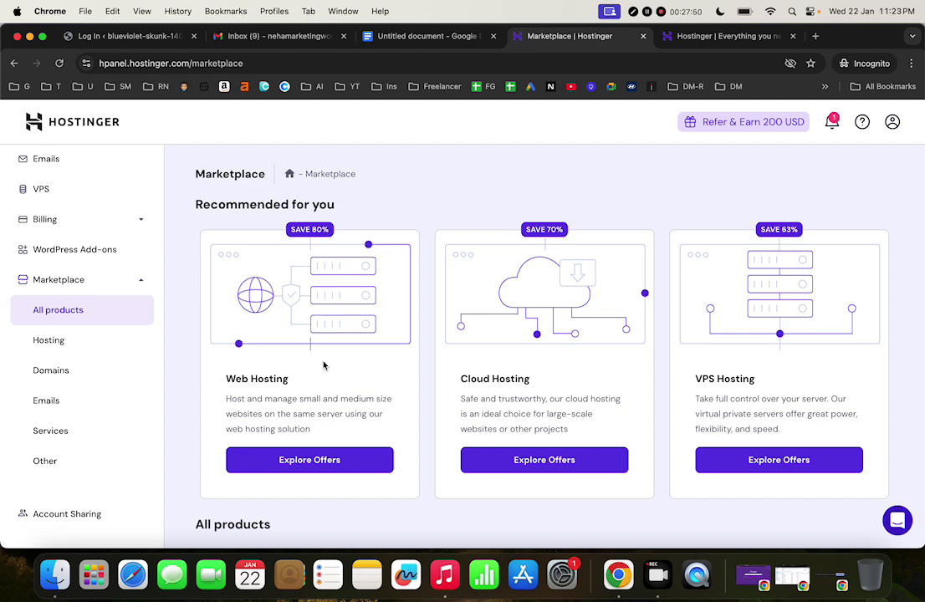
# Browse the Domains, Emails, Services and Other marketplace categories in turn
pyautogui.scroll(-5, 537, 353)
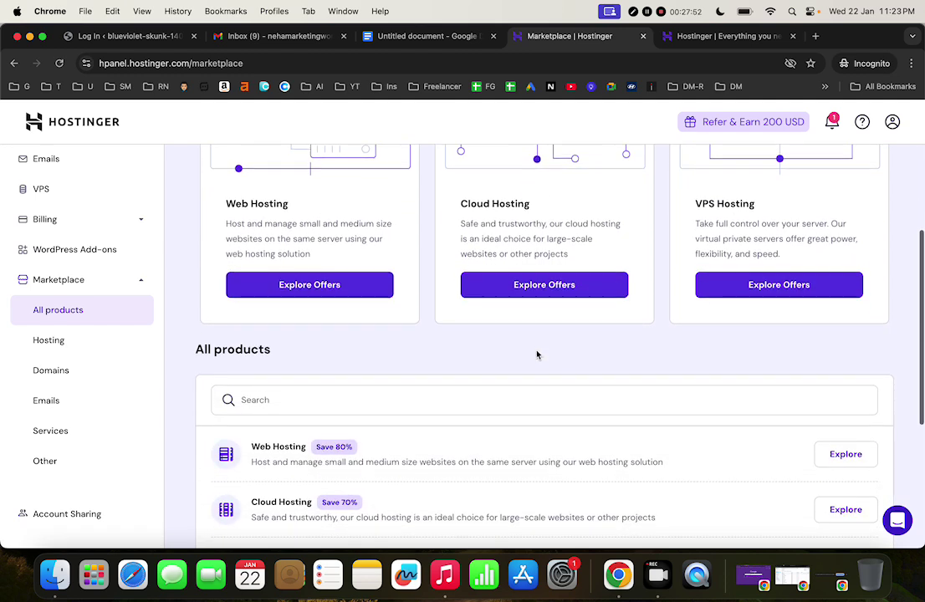
pyautogui.scroll(-3, 537, 355)
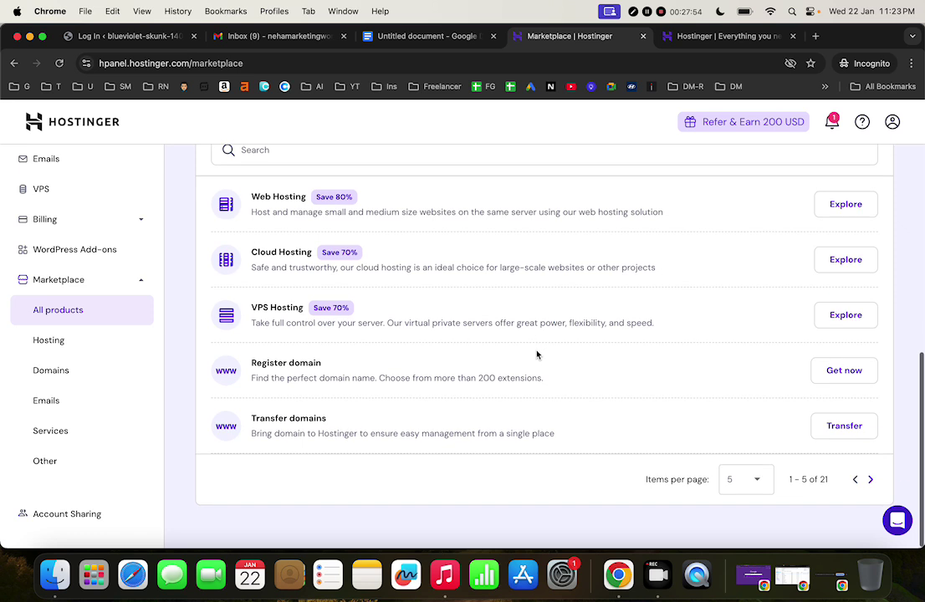
pyautogui.click(88, 378)
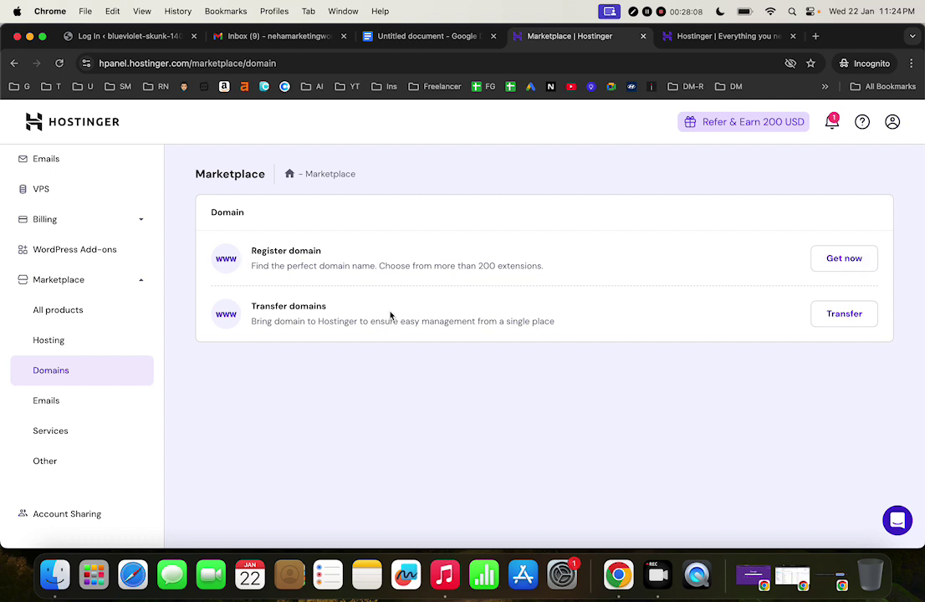
pyautogui.click(99, 401)
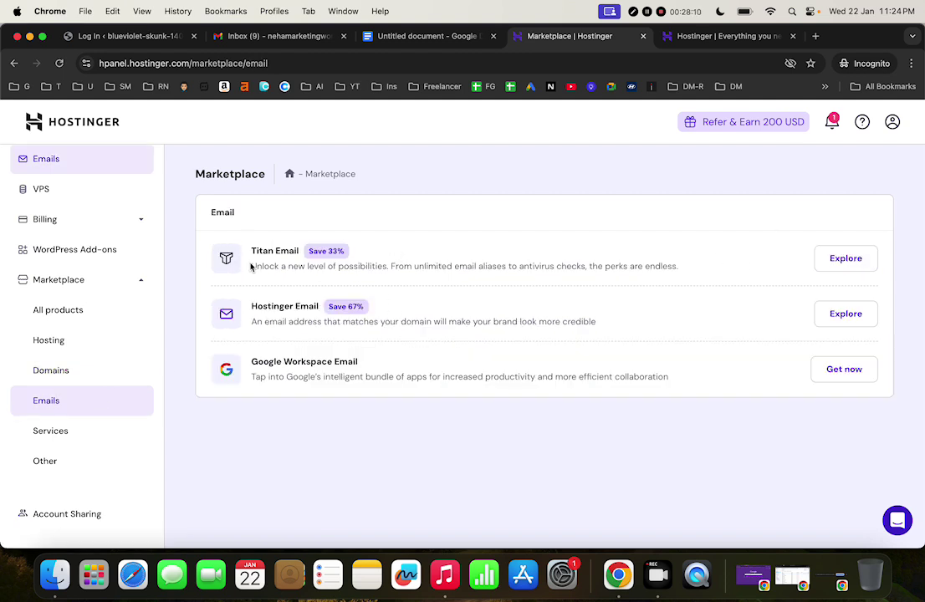
pyautogui.click(95, 433)
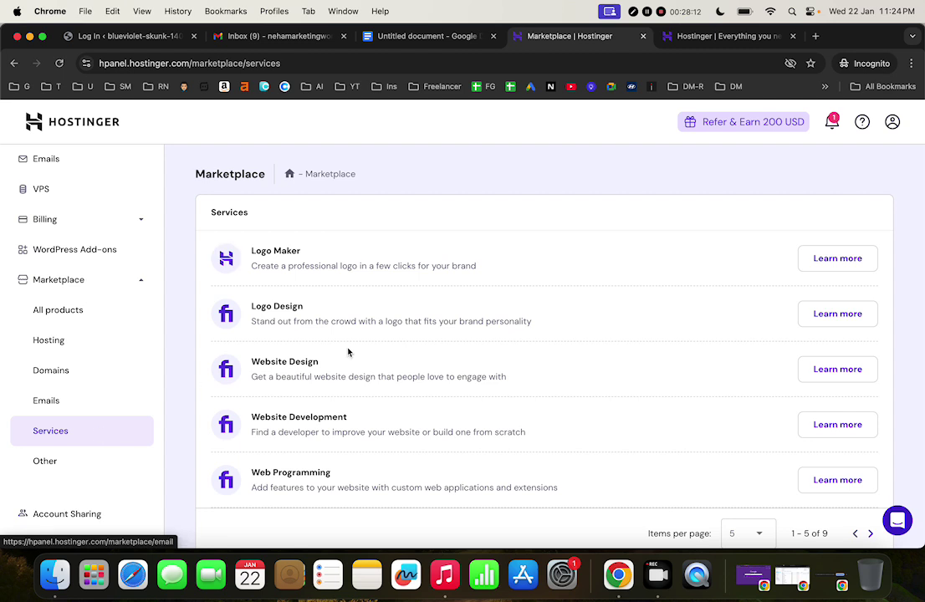
pyautogui.scroll(-1, 401, 364)
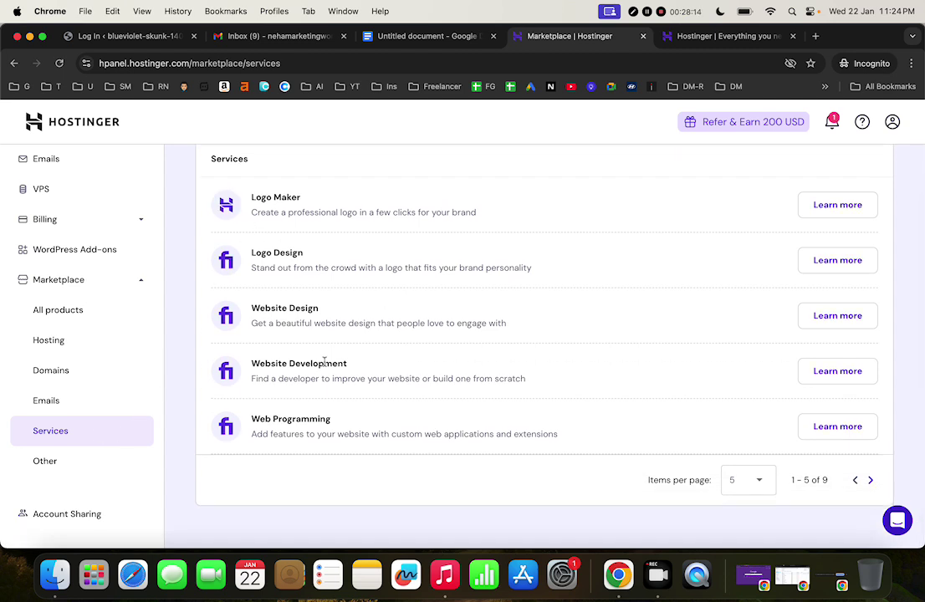
pyautogui.scroll(1, 320, 362)
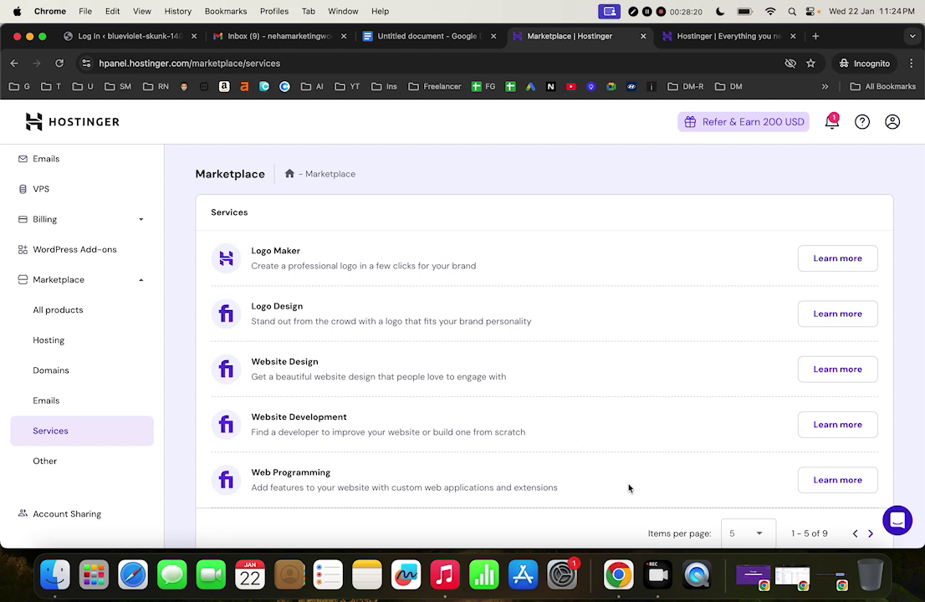
pyautogui.scroll(-1, 631, 488)
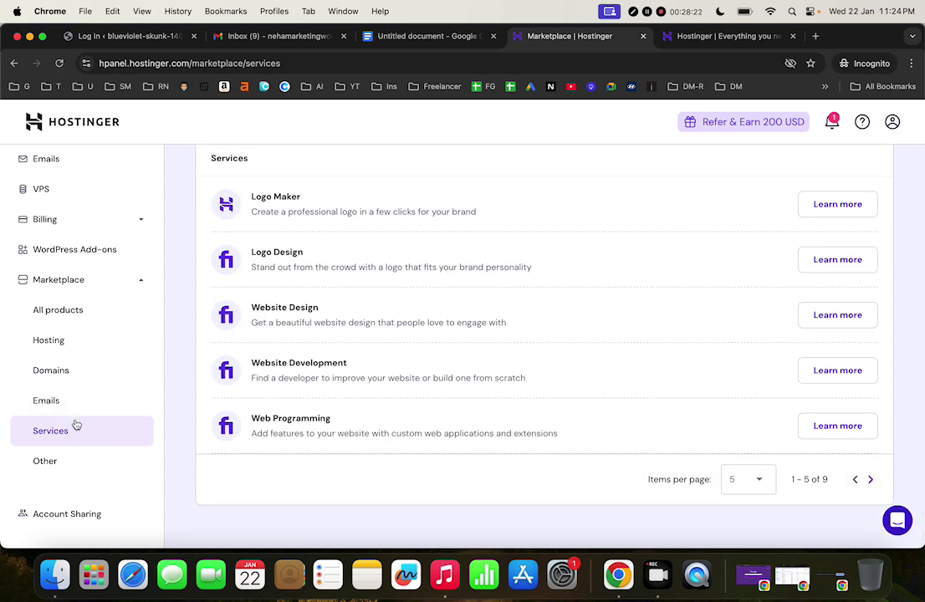
pyautogui.click(73, 456)
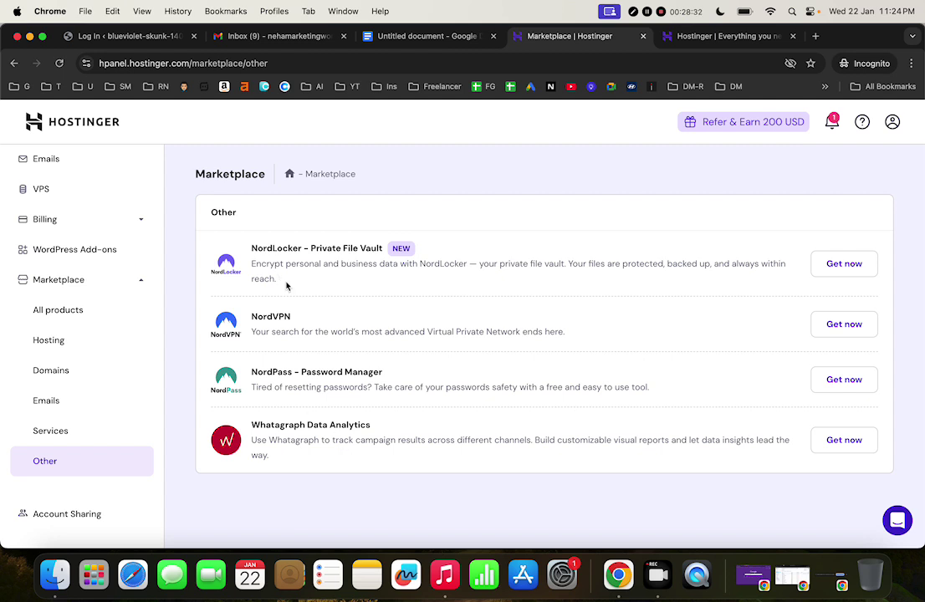
# View the Account Sharing page and expand the Websites group
pyautogui.click(82, 515)
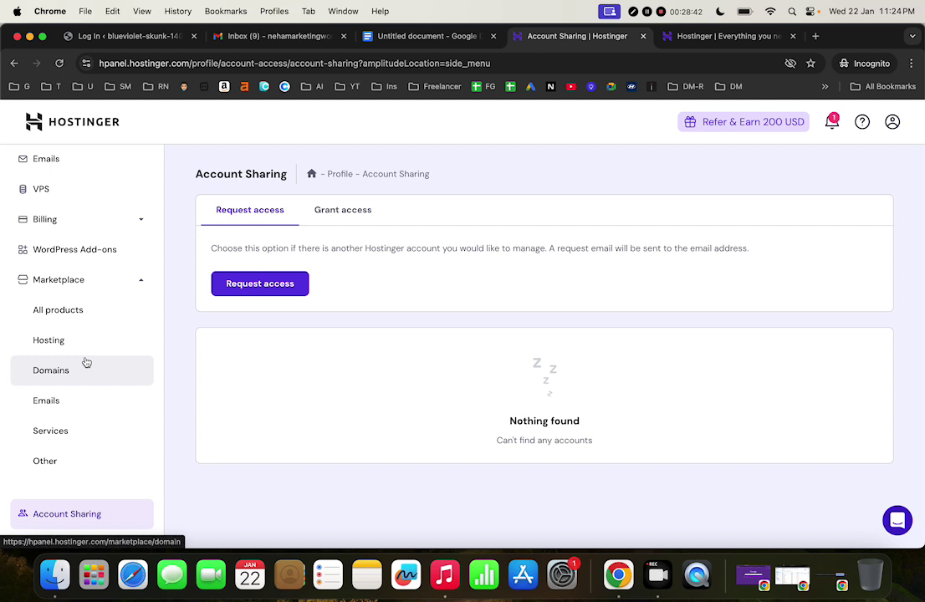
pyautogui.scroll(3, 84, 363)
pyautogui.click(69, 199)
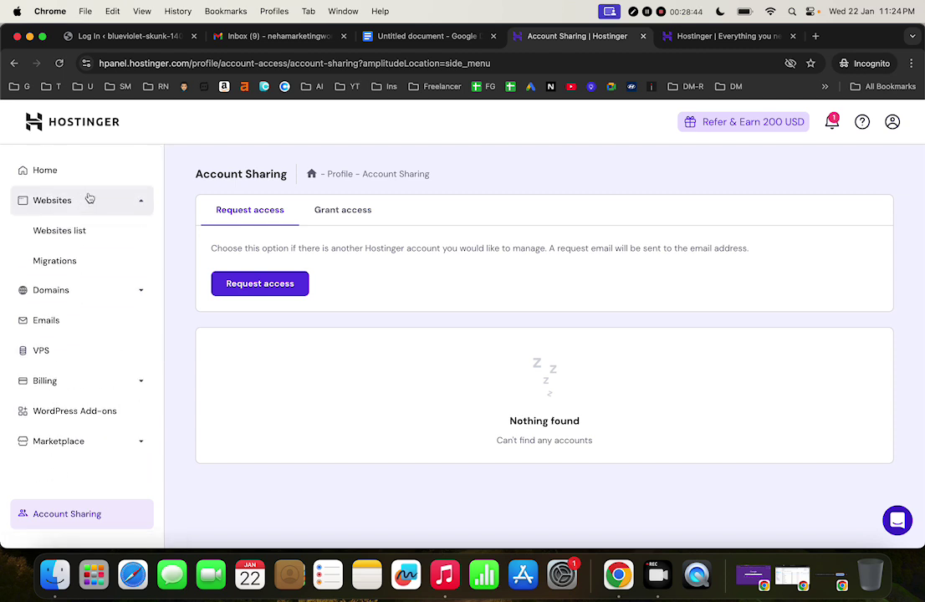
# Return to the hPanel Home dashboard and expand its Domains group
pyautogui.click(101, 172)
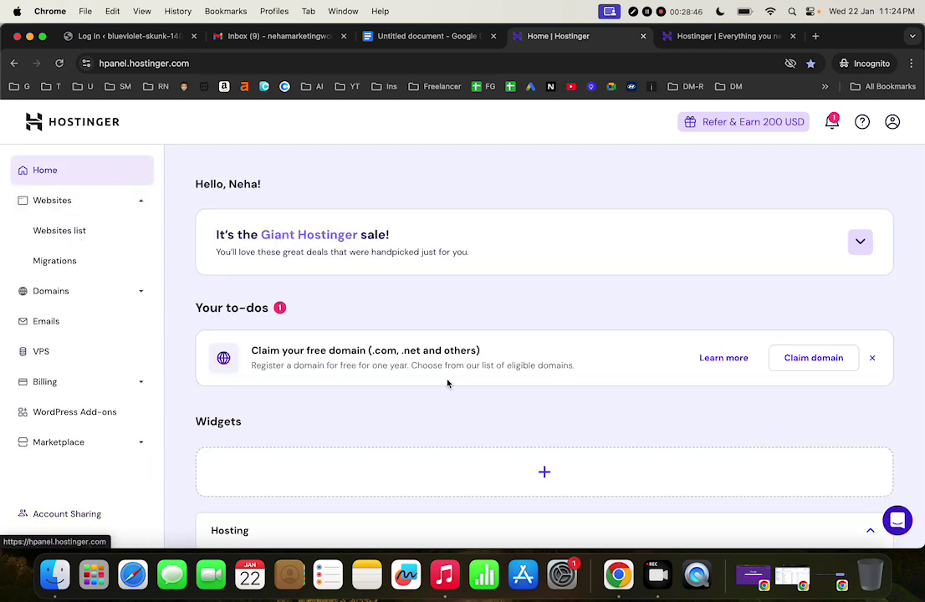
pyautogui.scroll(-2, 448, 384)
pyautogui.scroll(-1, 448, 384)
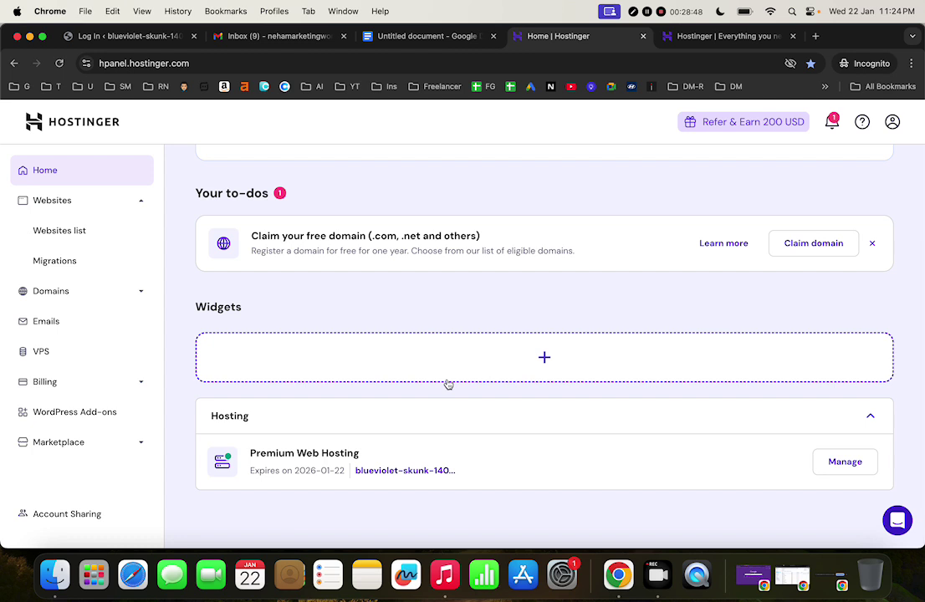
pyautogui.click(93, 288)
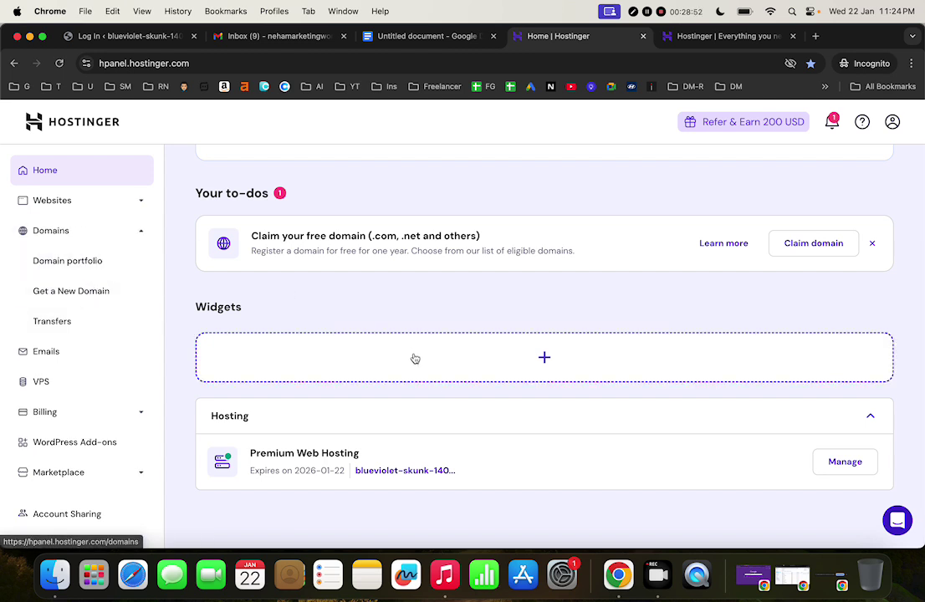
pyautogui.scroll(3, 413, 359)
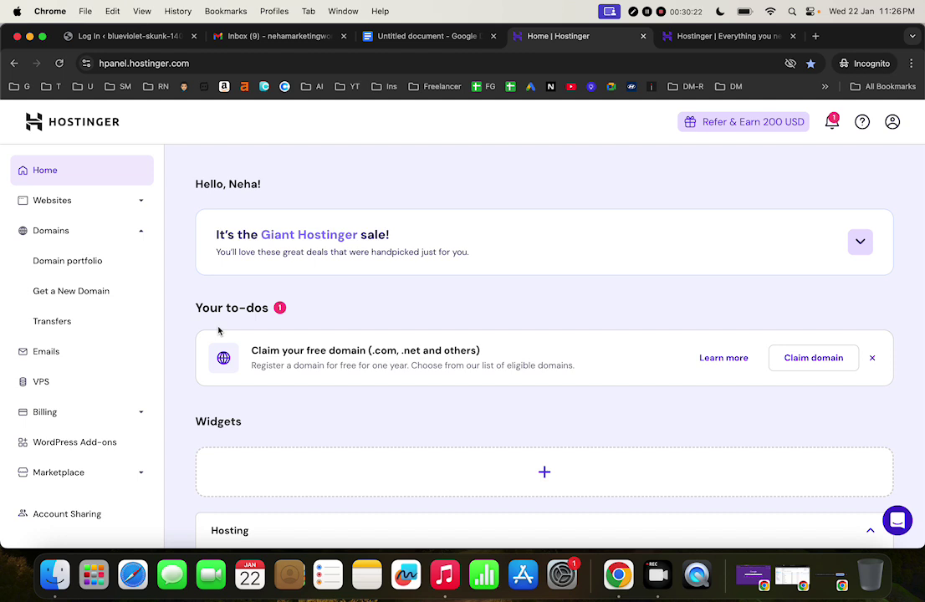
# Minimise the browser and stop the current screen share in Google Meet
pyautogui.press('super+m')
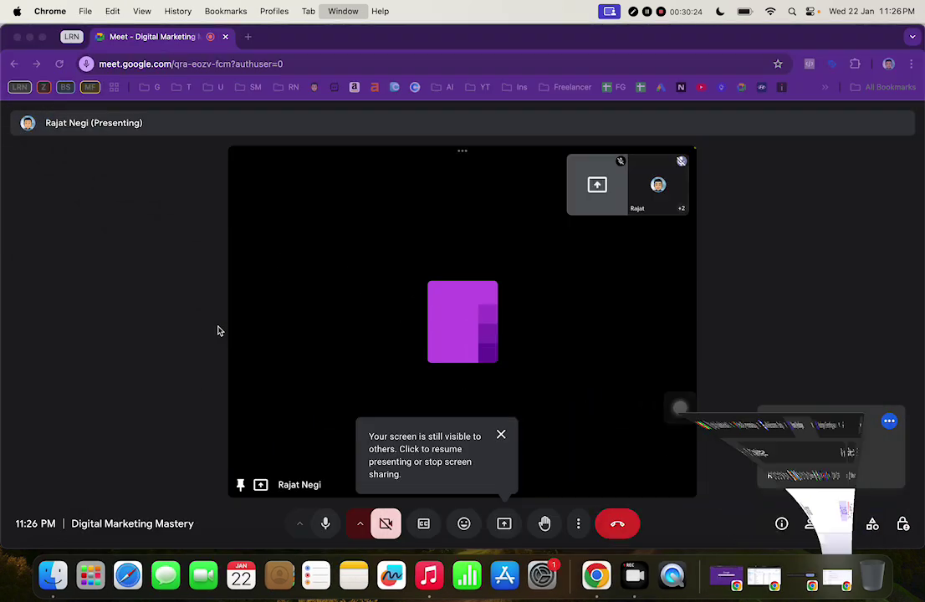
pyautogui.click(501, 436)
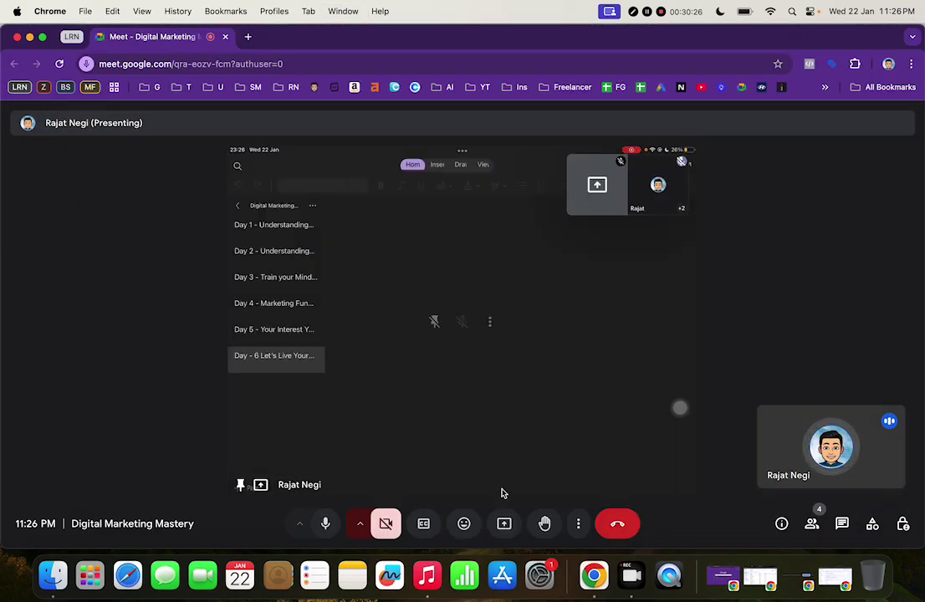
pyautogui.click(503, 522)
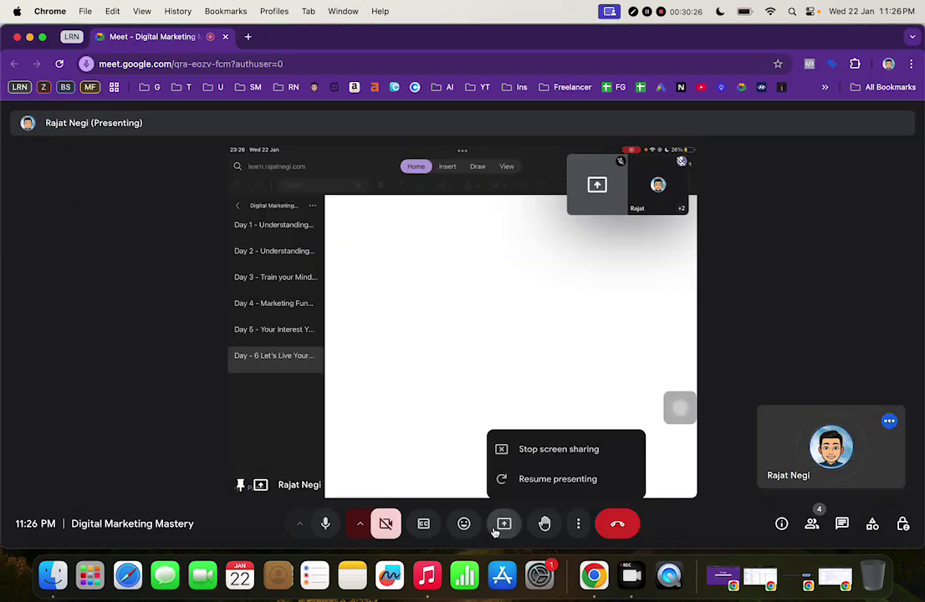
pyautogui.click(573, 448)
pyautogui.moveTo(508, 375)
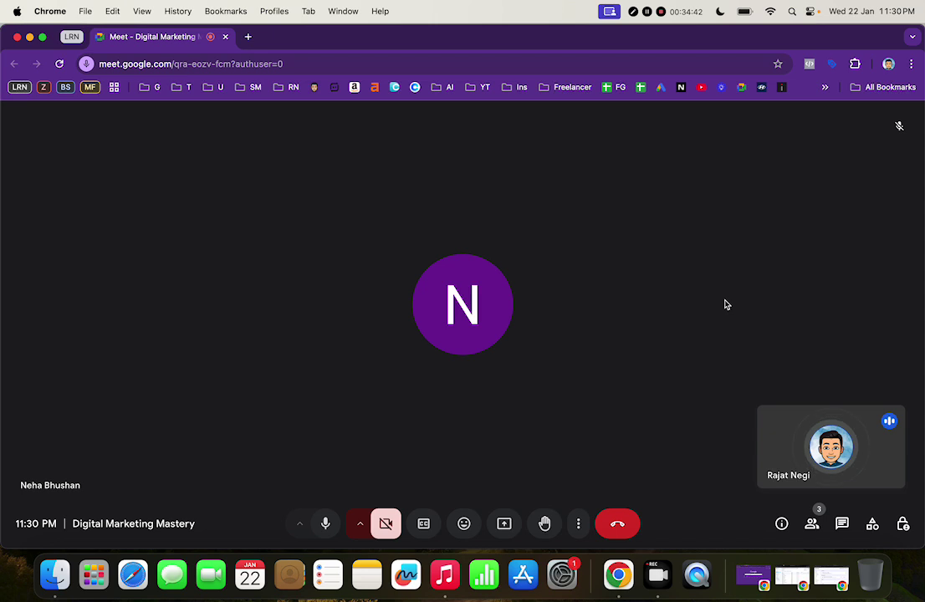
# Present the entire screen to the meeting via Chrome's Entire screen option
pyautogui.click(516, 532)
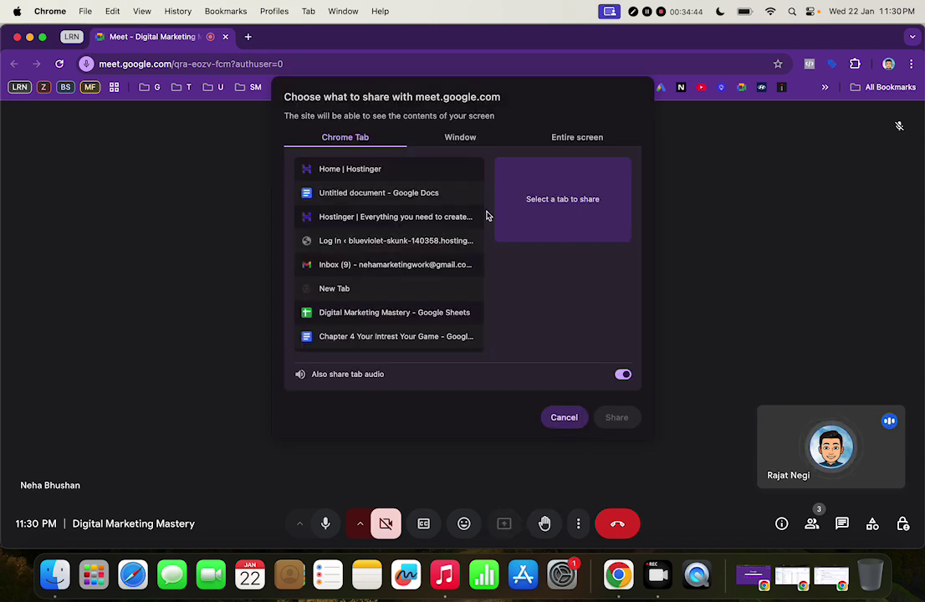
pyautogui.click(548, 141)
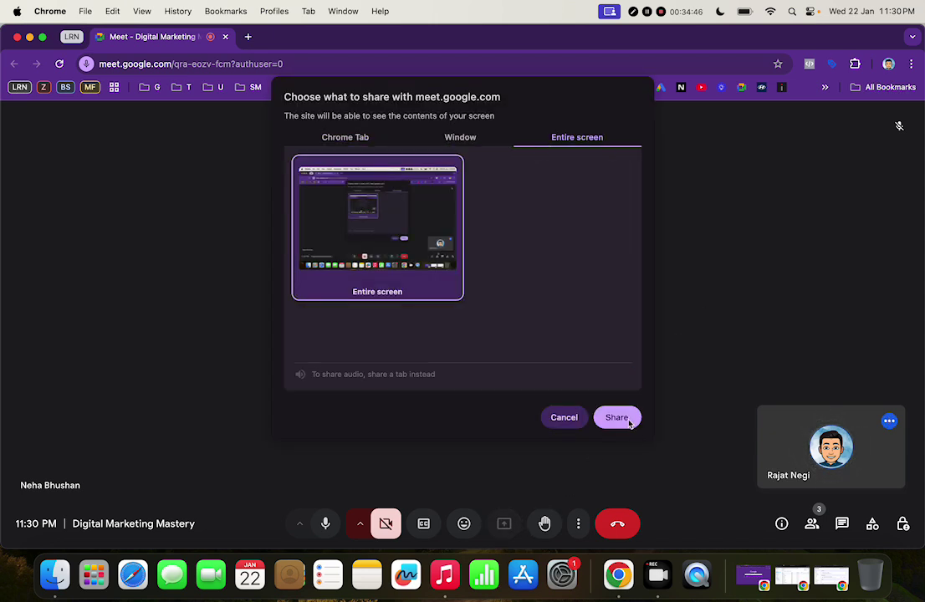
pyautogui.click(629, 422)
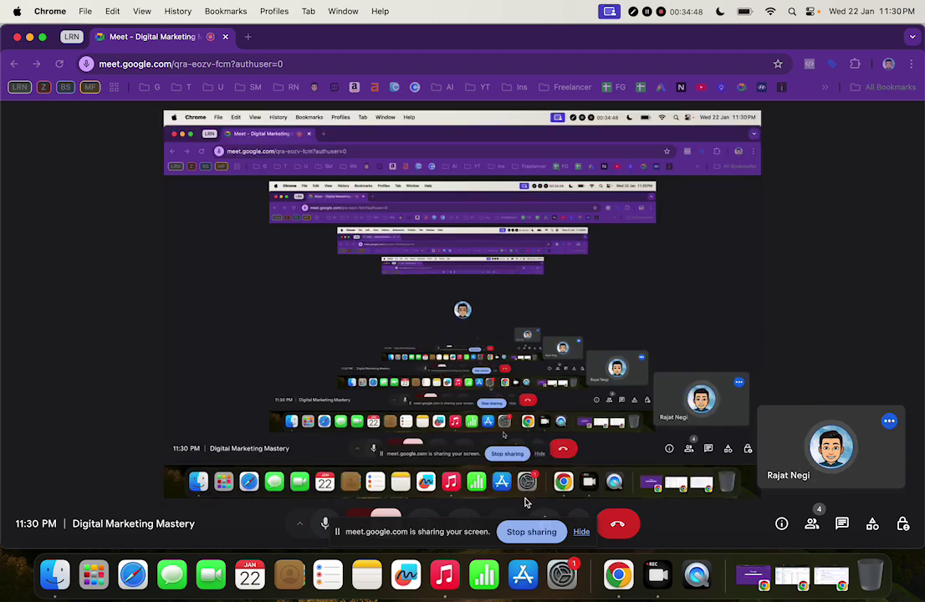
# Load rajatnegi.com in a new tab from the 'raja' autocomplete
pyautogui.click(248, 37)
pyautogui.write('rajatnegi.com')
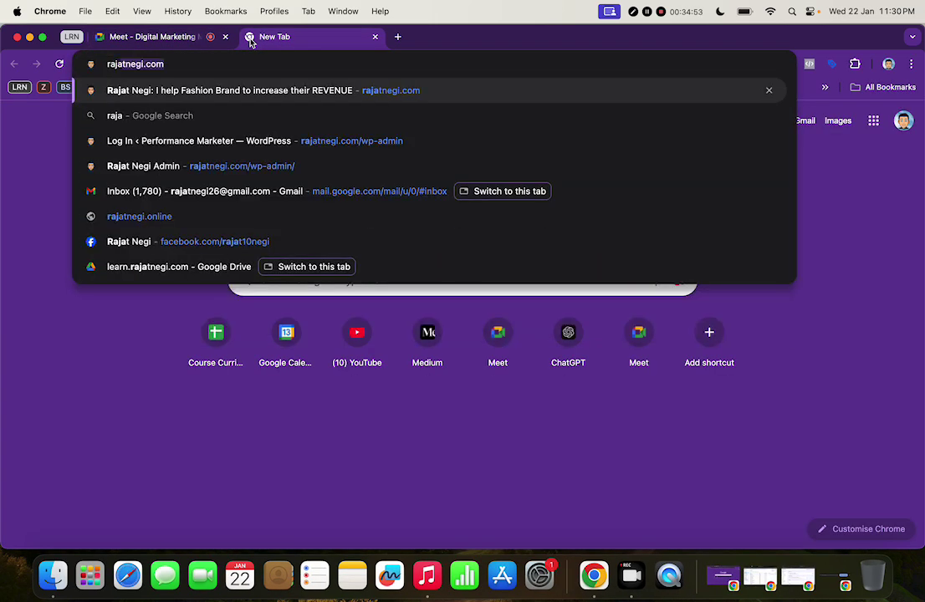
pyautogui.press('Return')
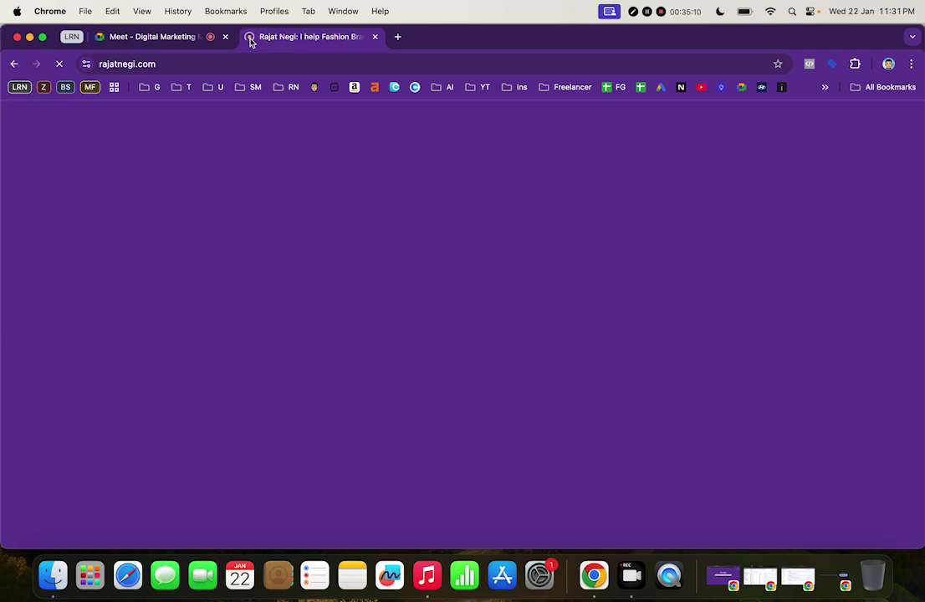
# Go to rajatnegi.com/wp-admin to reach the WordPress login page
pyautogui.click(228, 66)
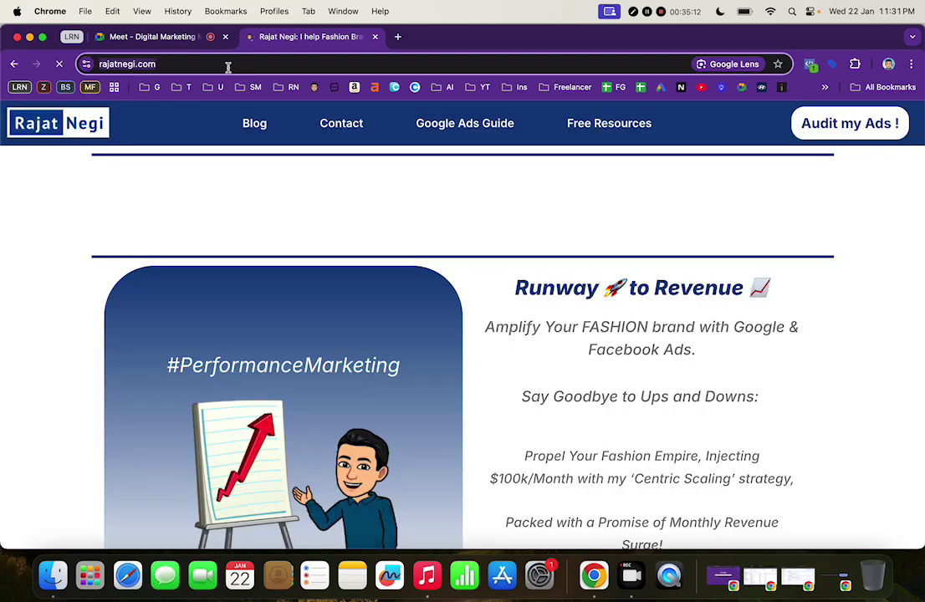
pyautogui.write('/wp')
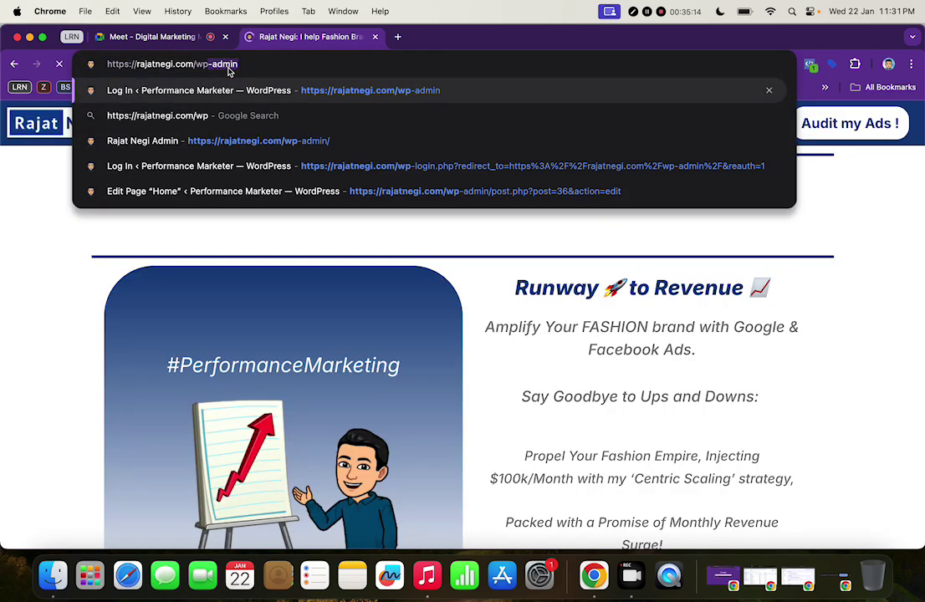
pyautogui.write('-admin')
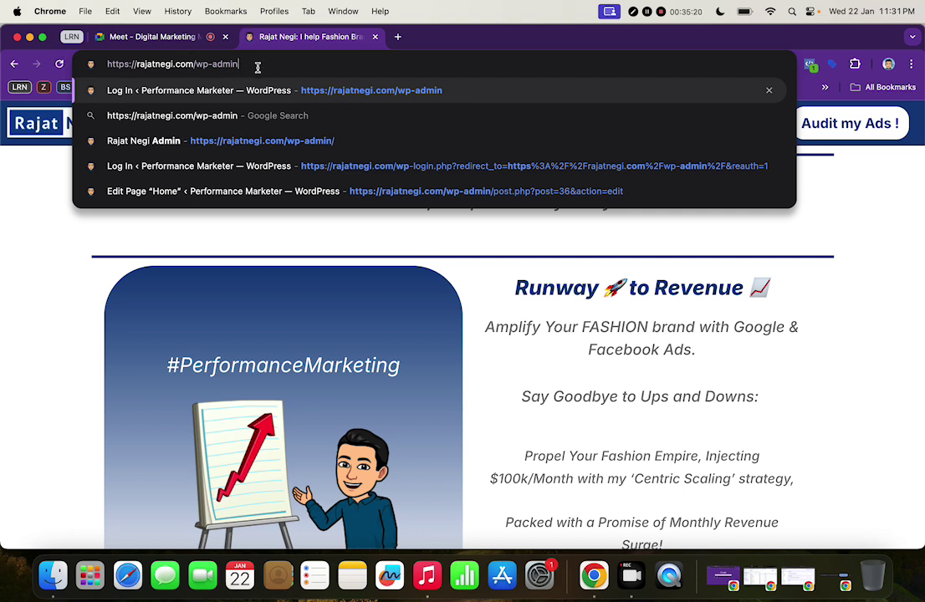
pyautogui.press('Return')
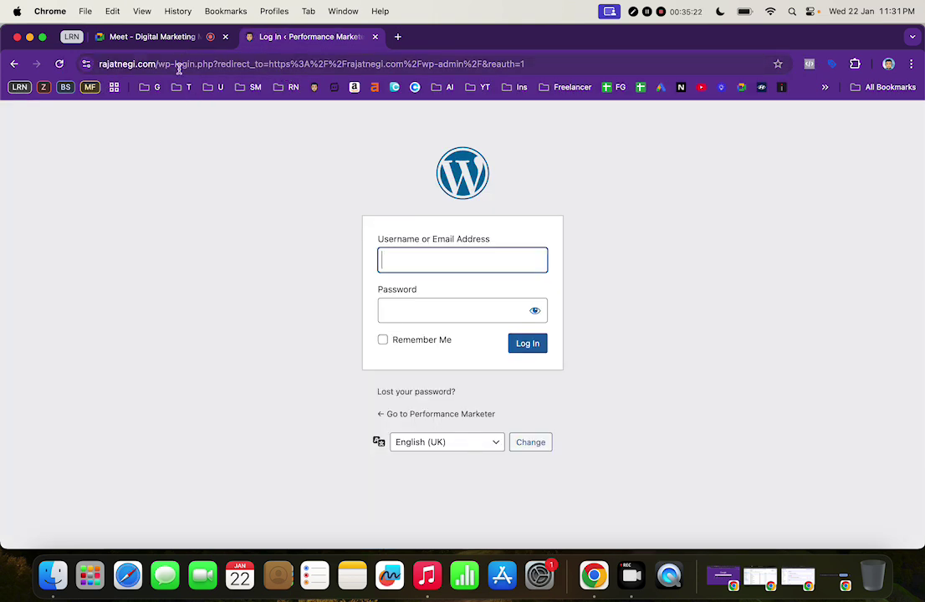
# Log in to WordPress admin with the saved account e-mail and its password
pyautogui.click(469, 261)
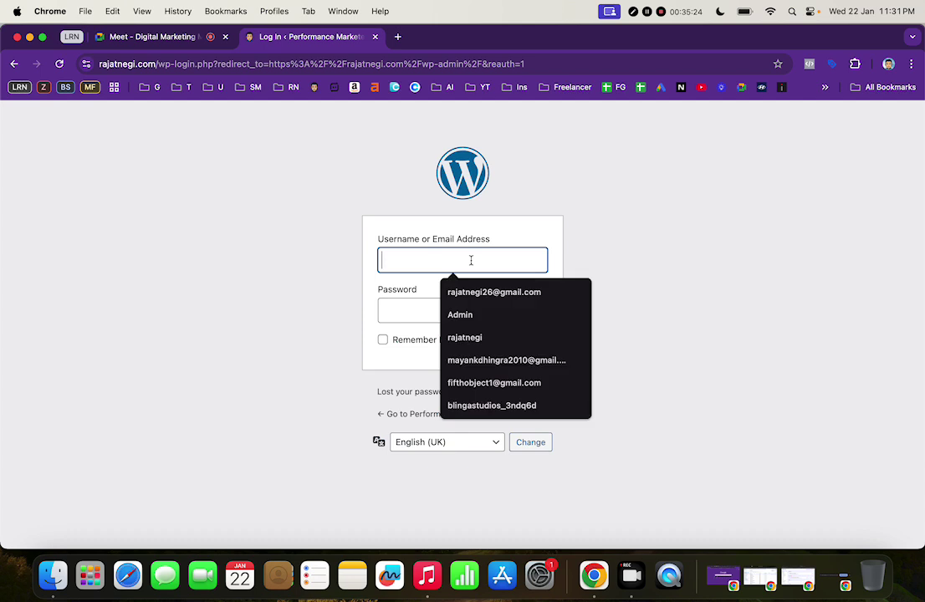
pyautogui.click(473, 293)
pyautogui.click(456, 311)
pyautogui.write('••••••')
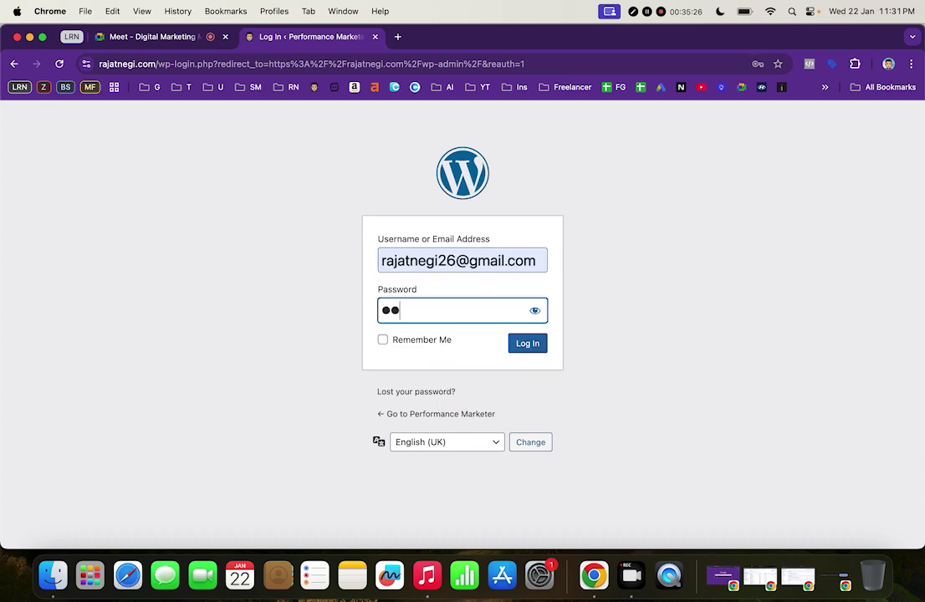
pyautogui.write('•••')
pyautogui.press('Return')
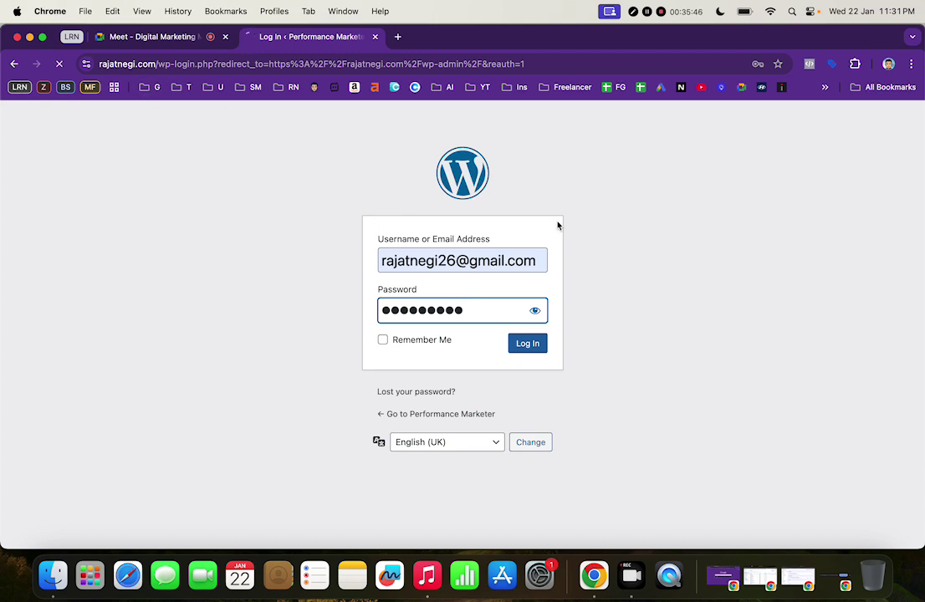
# Open the live rajatnegi.com homepage in a separate tab
pyautogui.click(397, 35)
pyautogui.write('r')
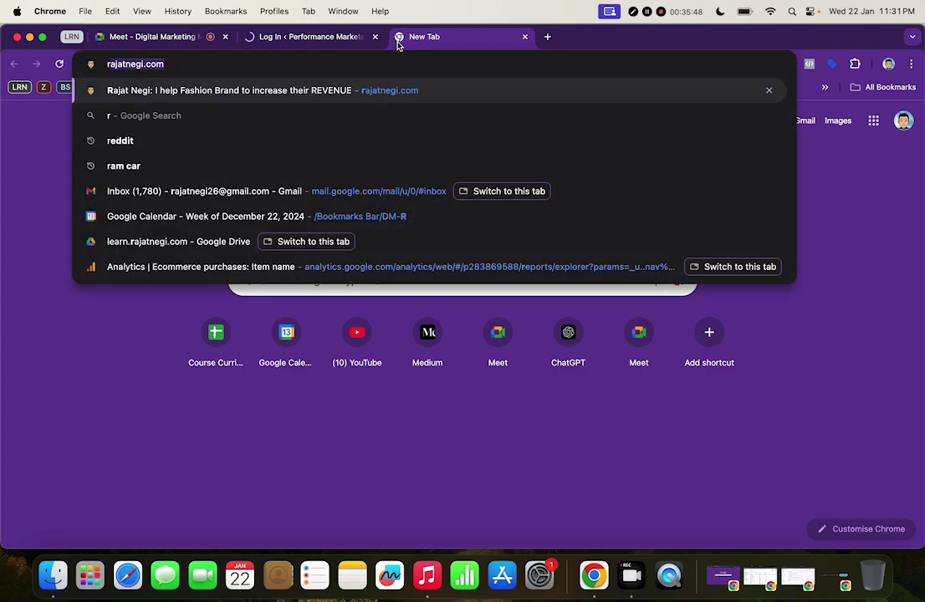
pyautogui.press('Return')
pyautogui.click(326, 43)
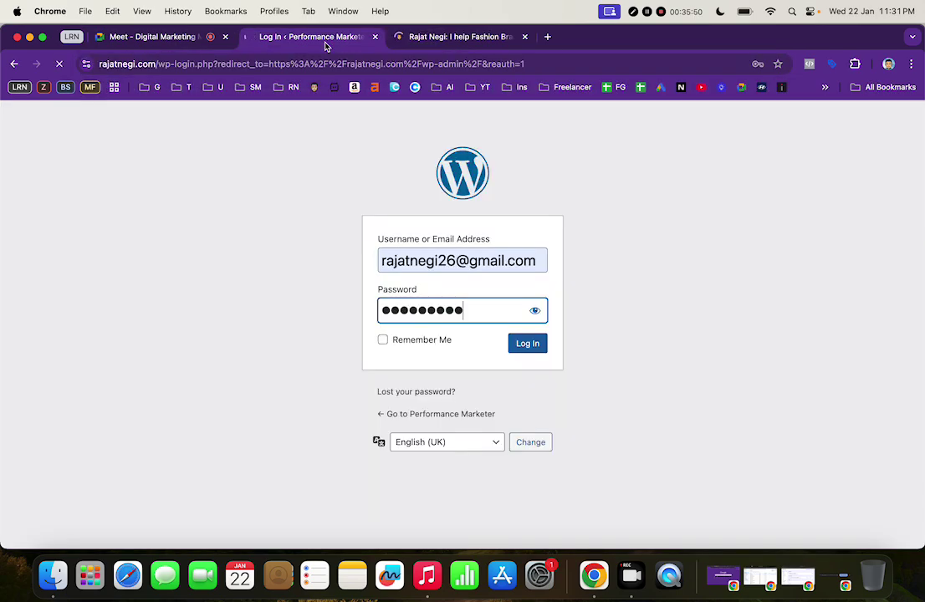
pyautogui.click(430, 39)
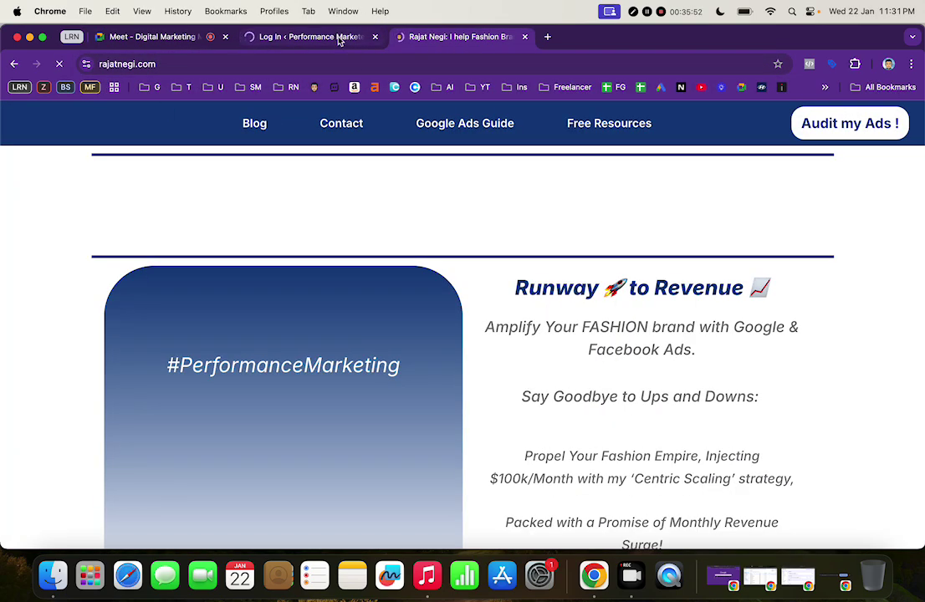
pyautogui.scroll(-5, 498, 291)
pyautogui.scroll(6, 499, 293)
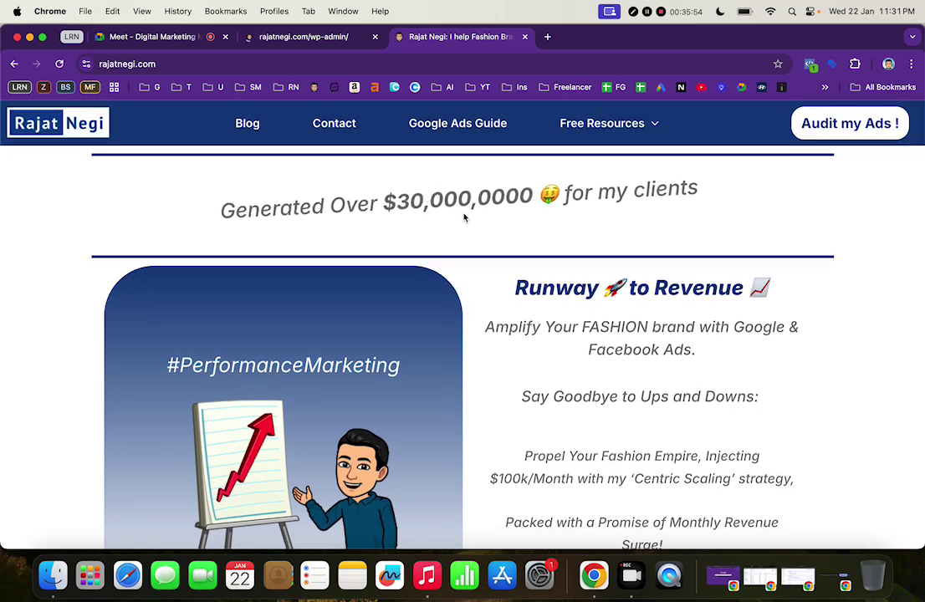
# Close the live-site tab and open Home for editing from Pages > All Pages
pyautogui.click(320, 38)
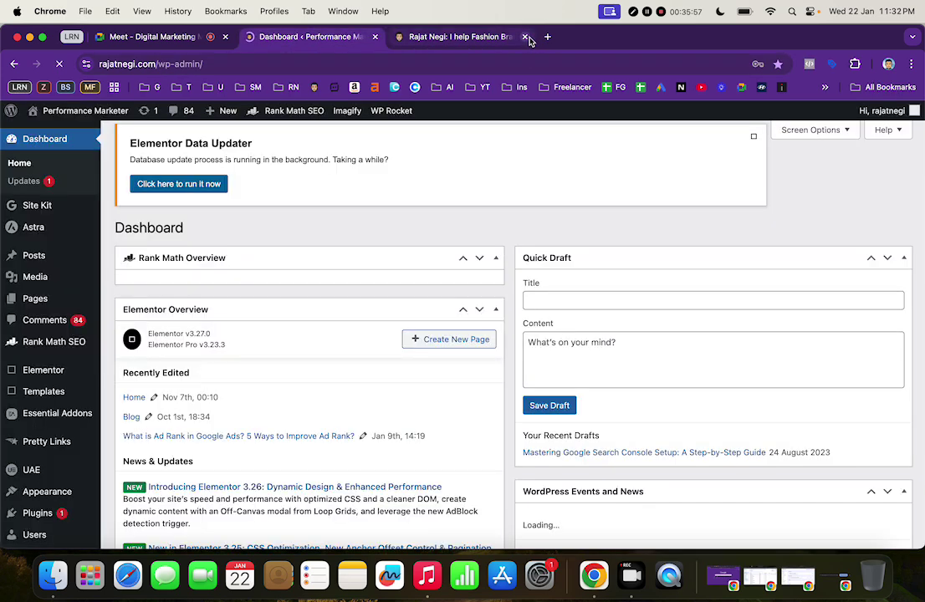
pyautogui.click(525, 37)
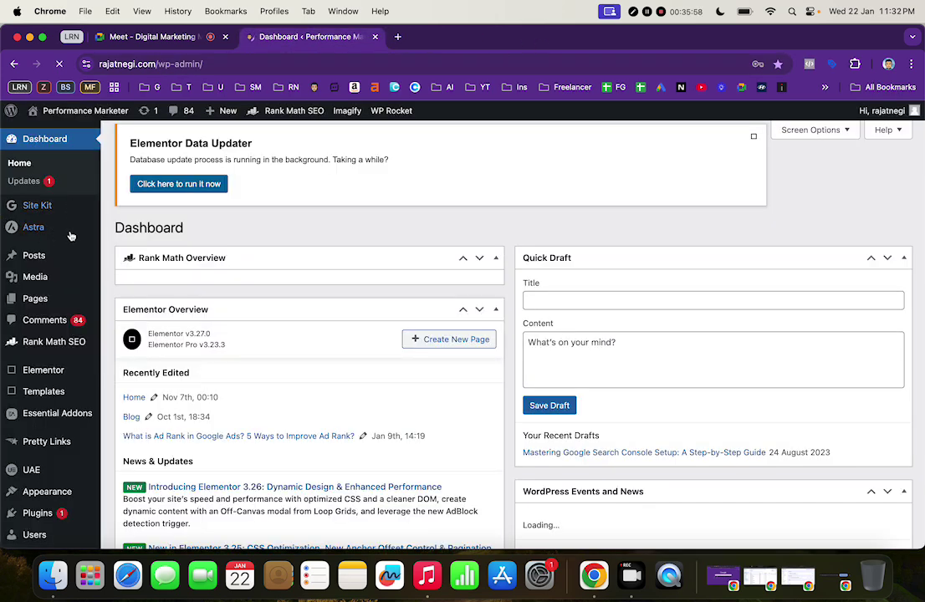
pyautogui.moveTo(40, 305)
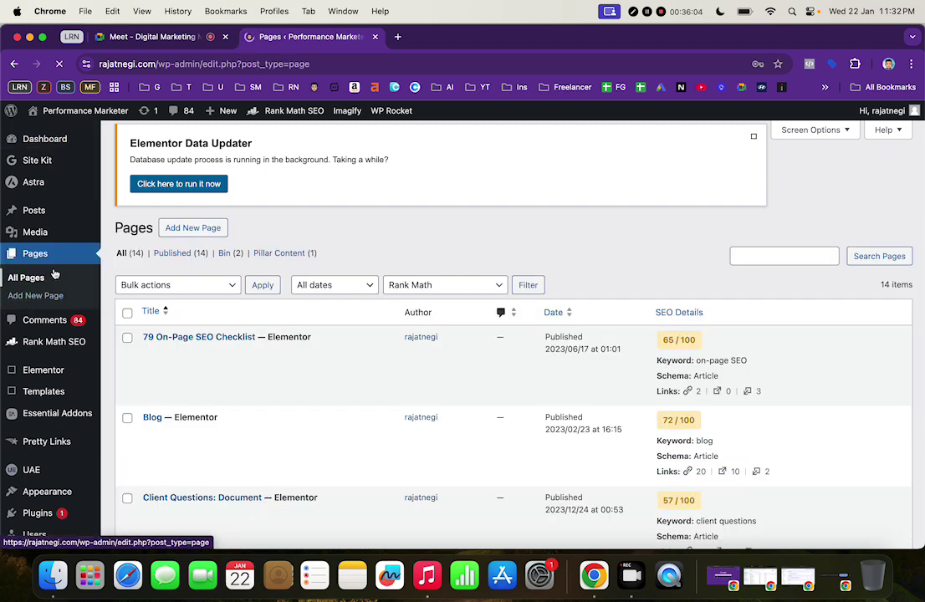
pyautogui.scroll(-10, 272, 437)
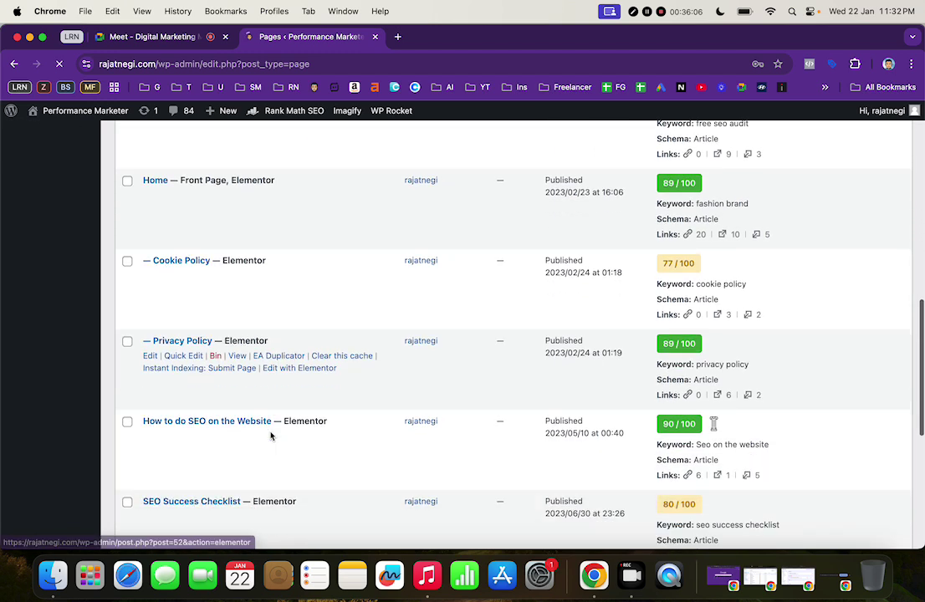
pyautogui.click(150, 195)
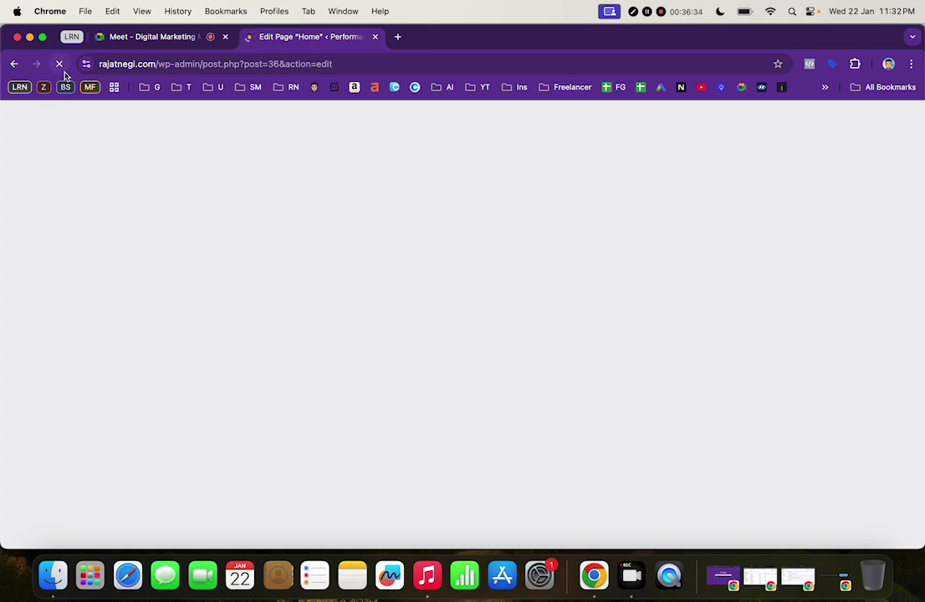
# Load rajatnegi.com in a new tab while the Home page editor keeps loading
pyautogui.click(397, 36)
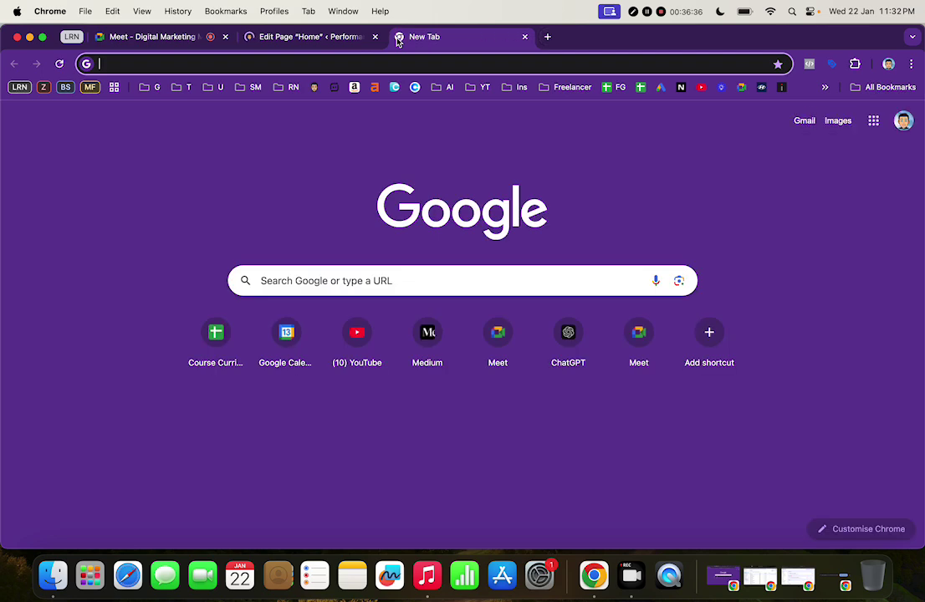
pyautogui.write('rajatnegi.com')
pyautogui.click(329, 36)
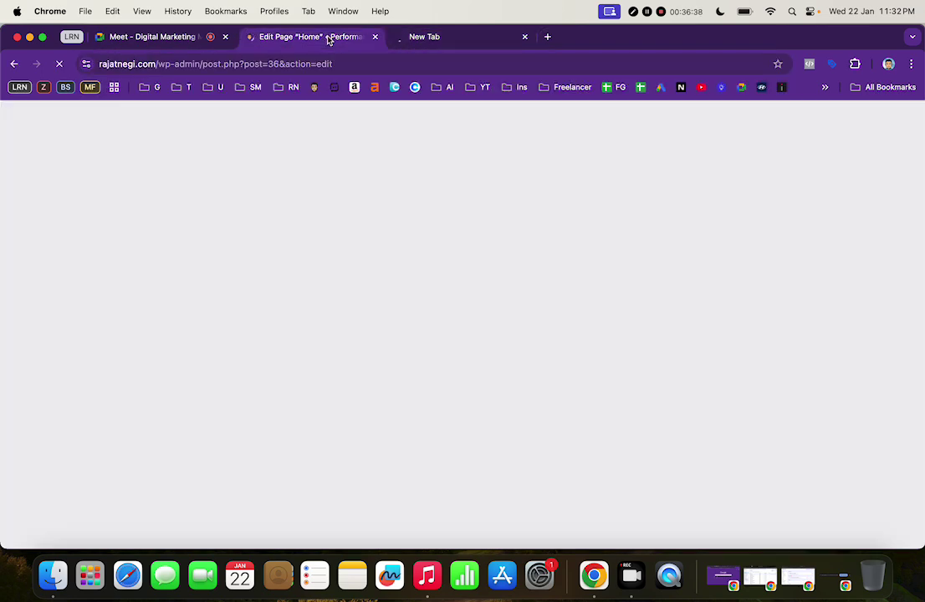
pyautogui.click(429, 38)
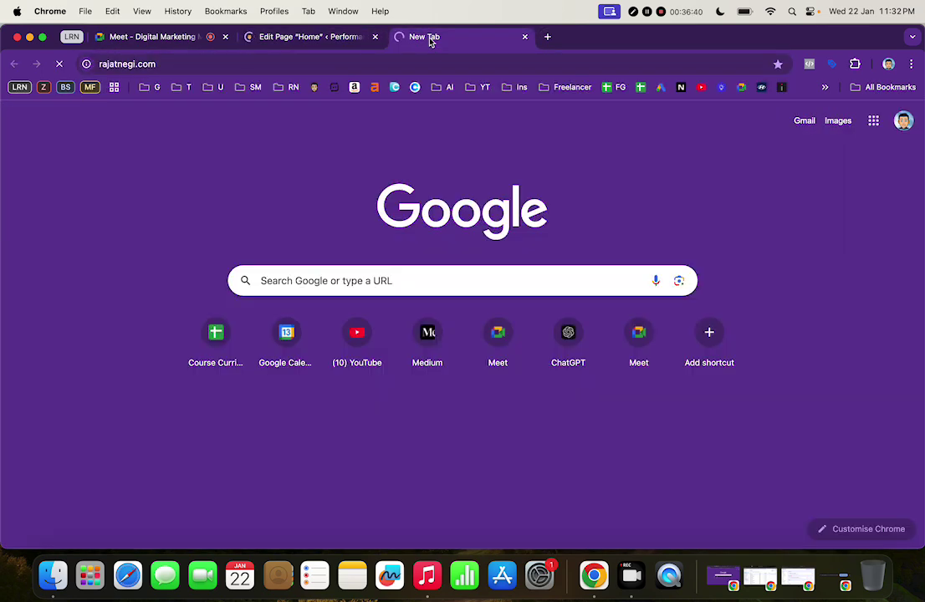
pyautogui.click(340, 36)
pyautogui.click(431, 41)
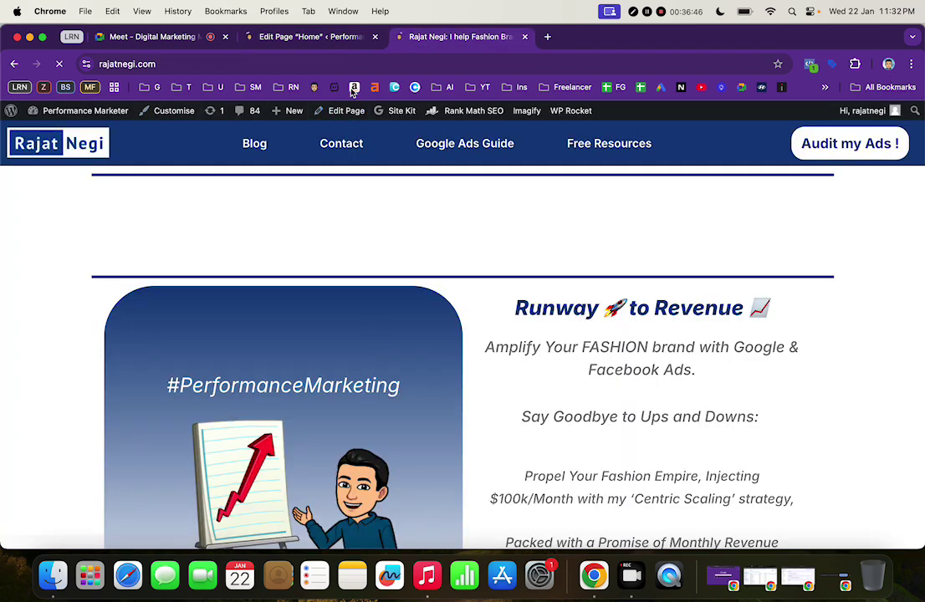
pyautogui.scroll(-5, 481, 347)
pyautogui.scroll(5, 481, 347)
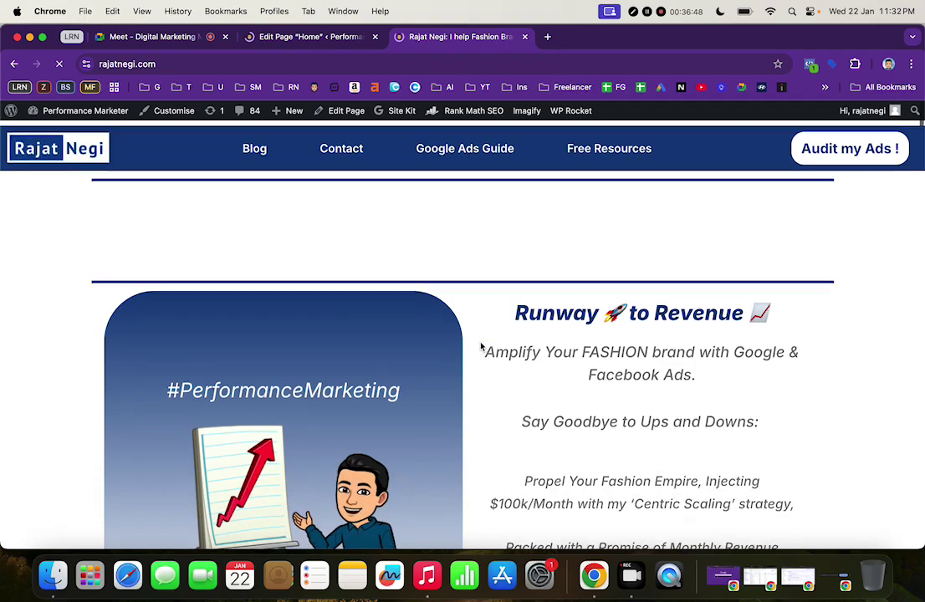
pyautogui.scroll(-5, 450, 299)
pyautogui.scroll(5, 451, 300)
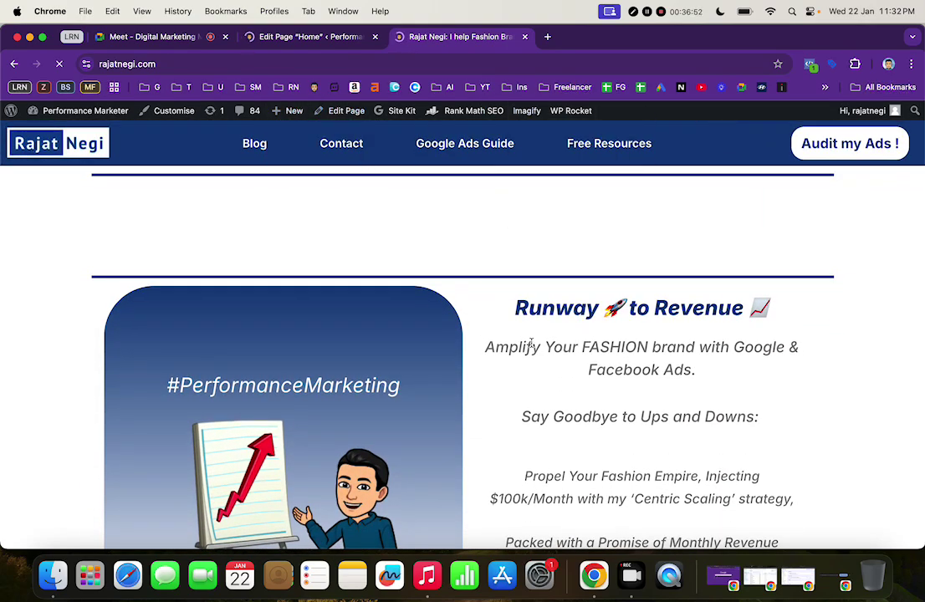
pyautogui.scroll(-20, 531, 345)
pyautogui.scroll(20, 533, 349)
pyautogui.click(326, 37)
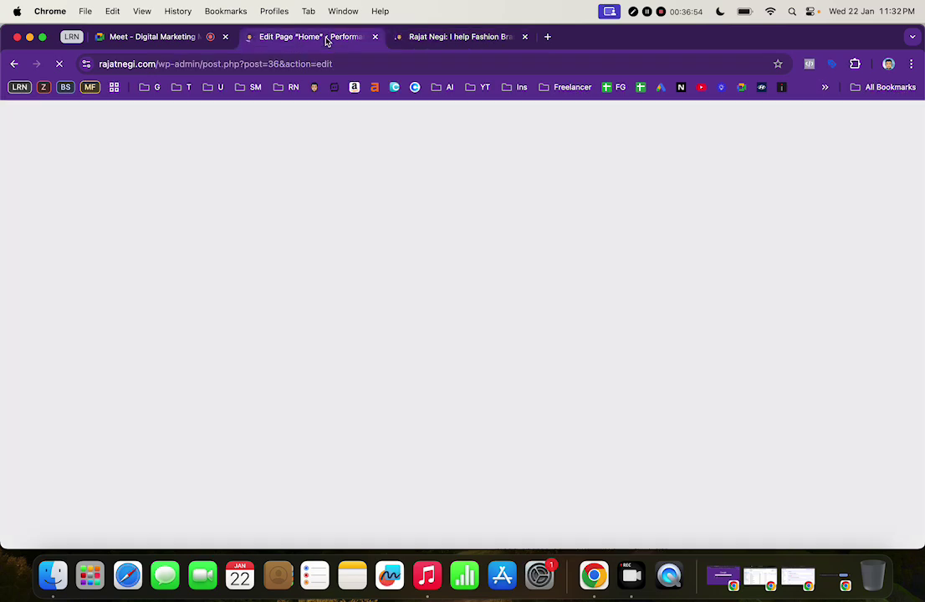
pyautogui.click(434, 36)
# Open the Home editor from the live site, then close the duplicate edit tab
pyautogui.click(345, 112)
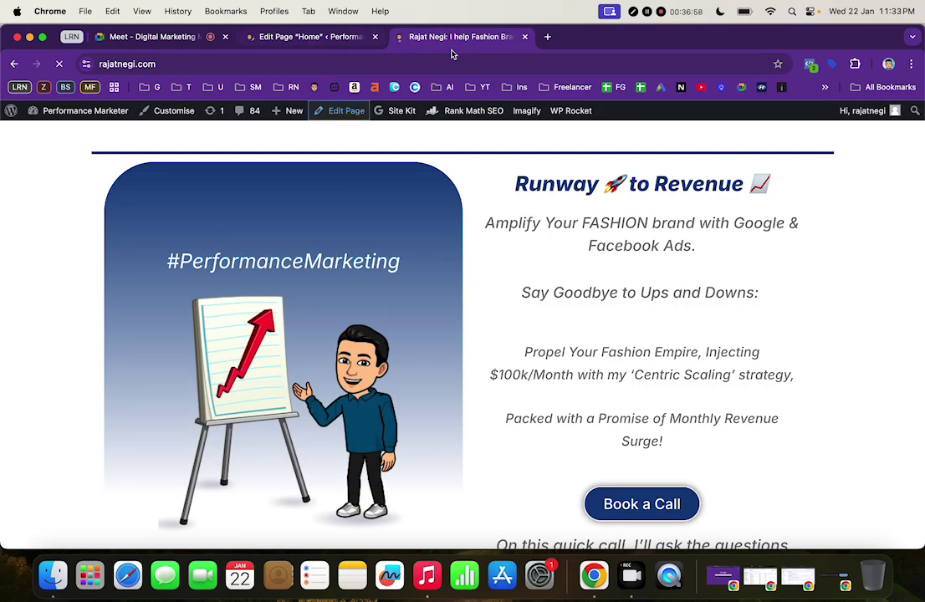
pyautogui.click(355, 109)
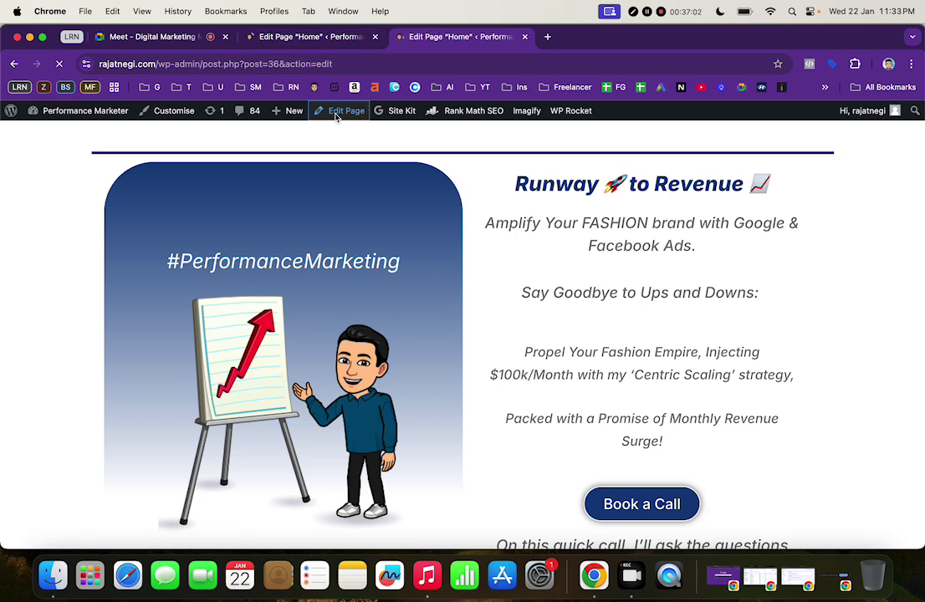
pyautogui.click(307, 35)
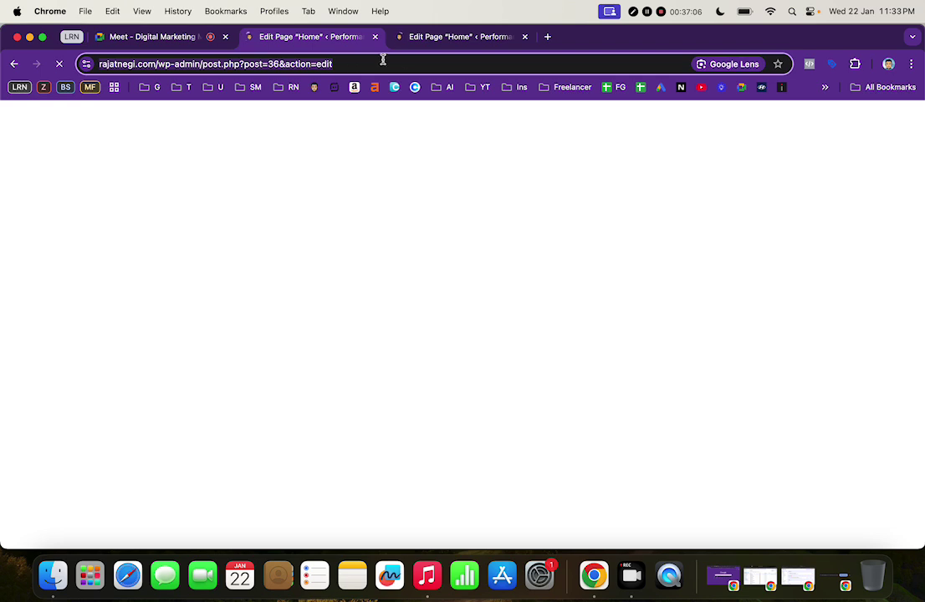
pyautogui.click(448, 39)
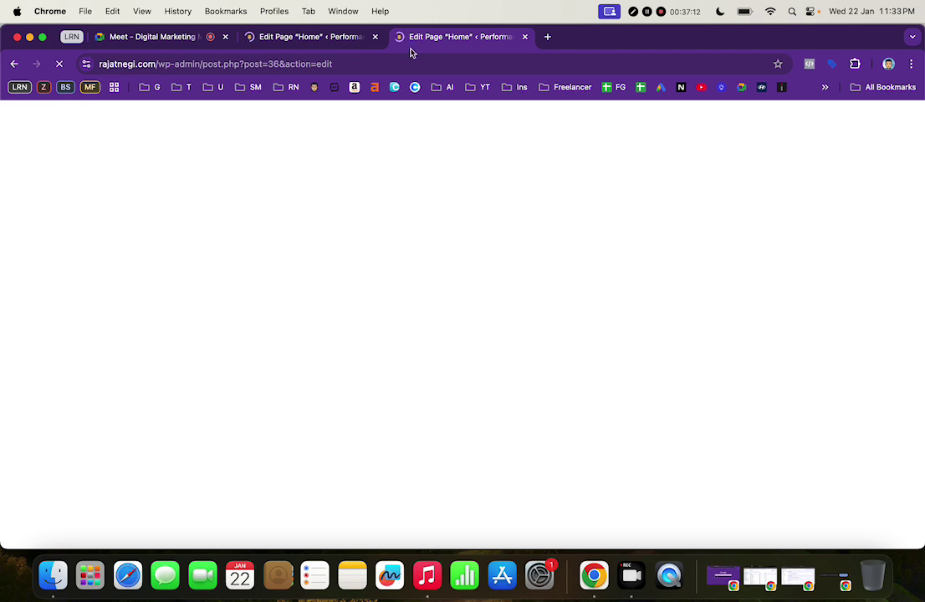
pyautogui.click(333, 37)
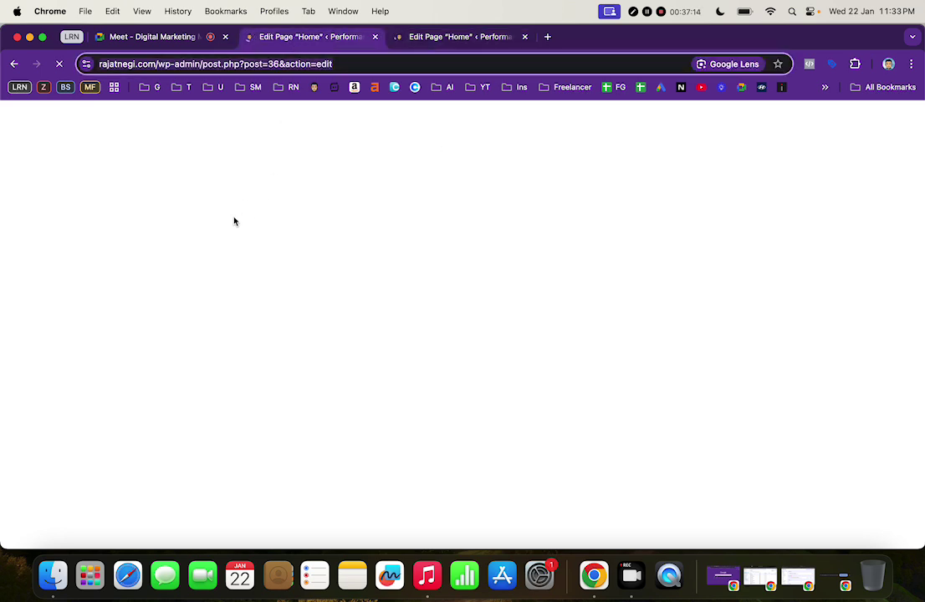
pyautogui.click(376, 37)
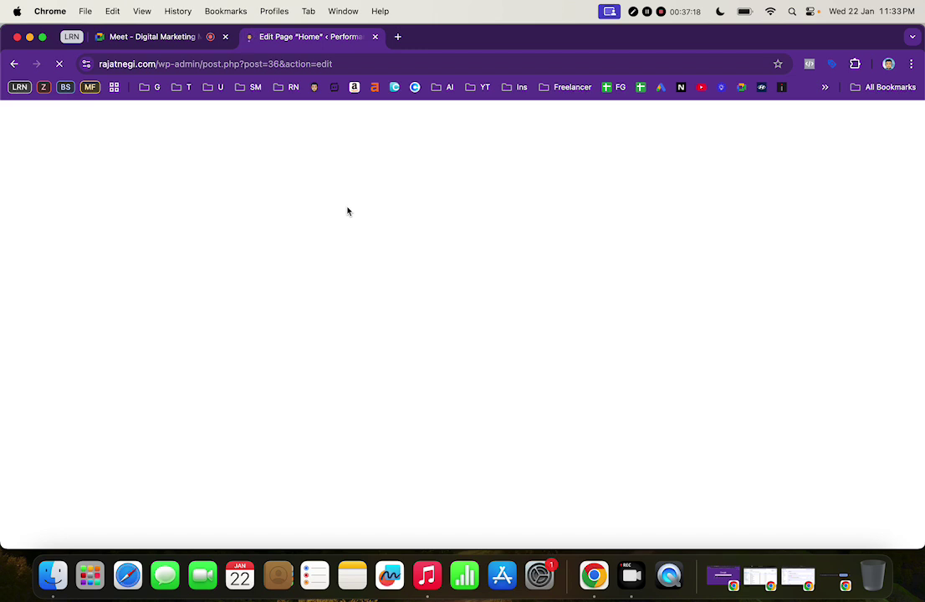
# Reload the stalled Home editor and load the rajatnegi.com homepage in a new tab
pyautogui.click(60, 65)
pyautogui.click(60, 64)
pyautogui.click(400, 38)
pyautogui.write('rajatnegi.com')
pyautogui.press('Return')
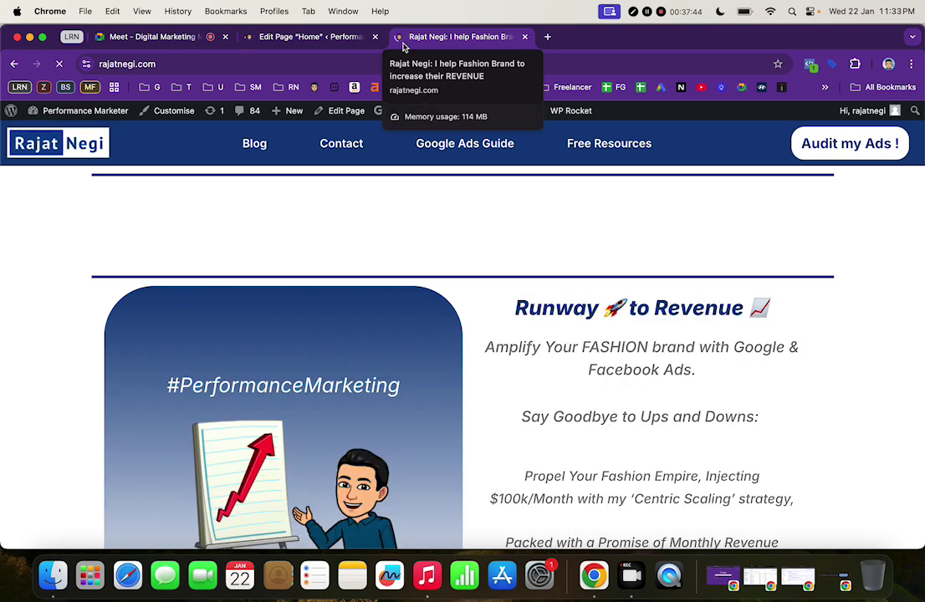
pyautogui.click(337, 42)
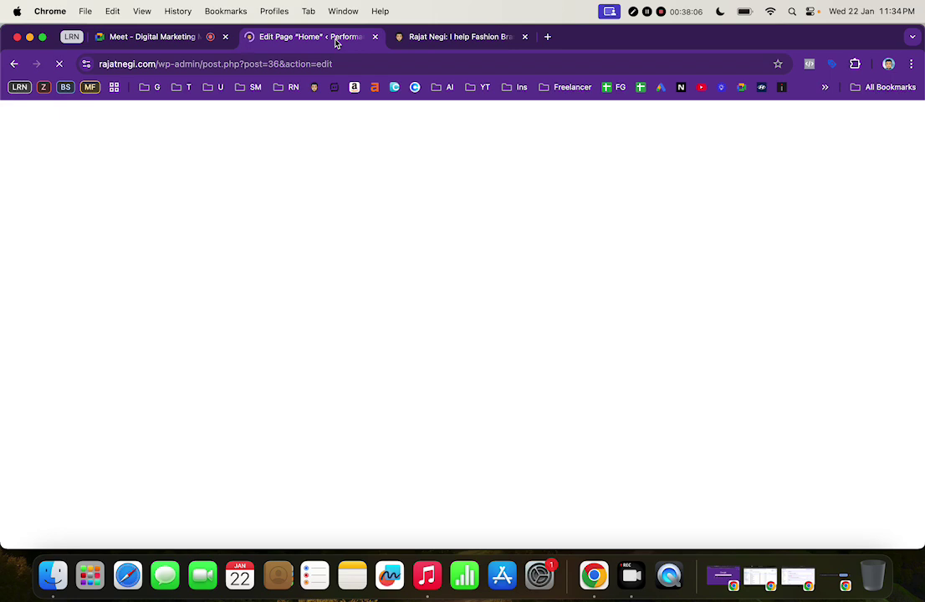
pyautogui.click(458, 42)
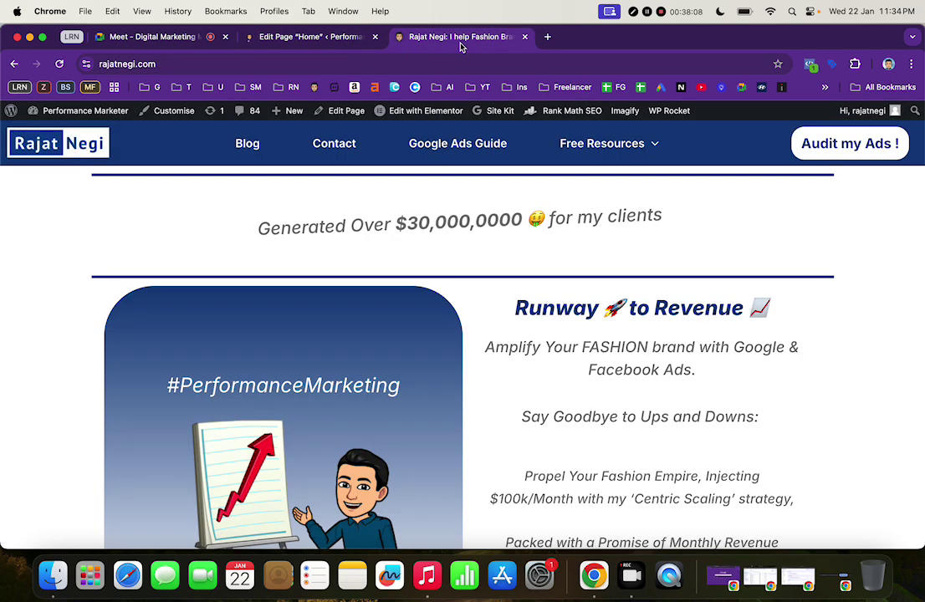
# From the Dashboard's Pages list, launch Home with 'Edit with Elementor'
pyautogui.click(347, 37)
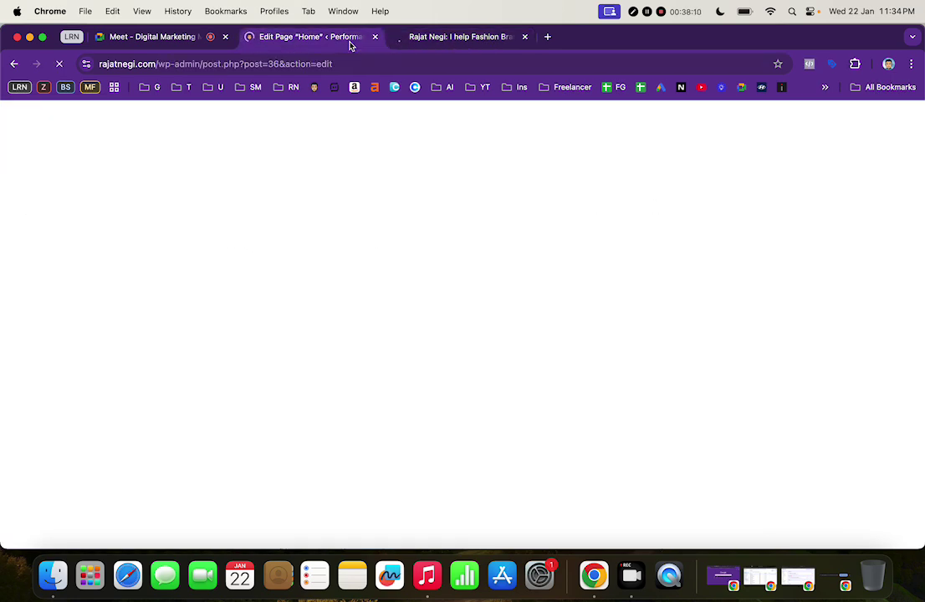
pyautogui.click(460, 35)
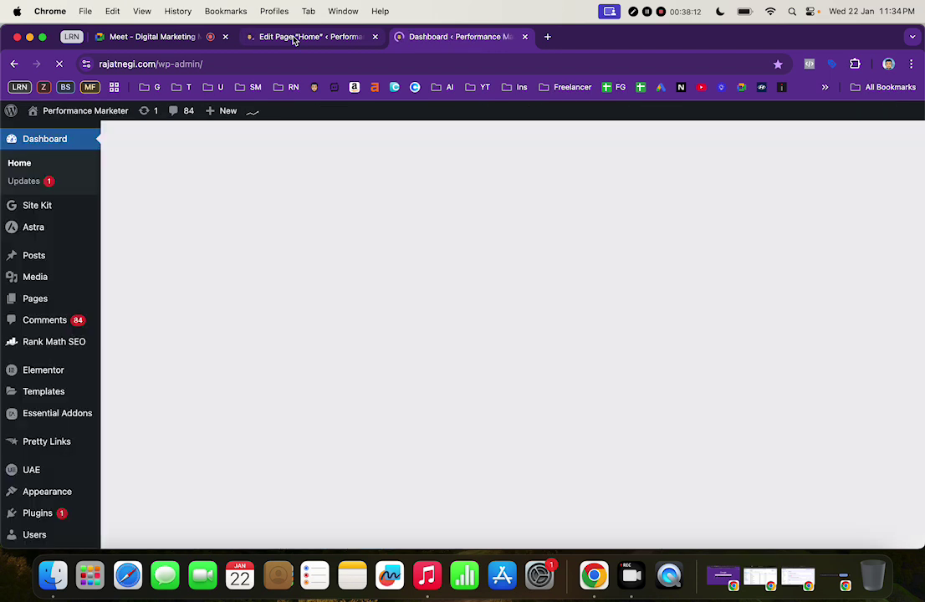
pyautogui.click(310, 38)
pyautogui.click(435, 38)
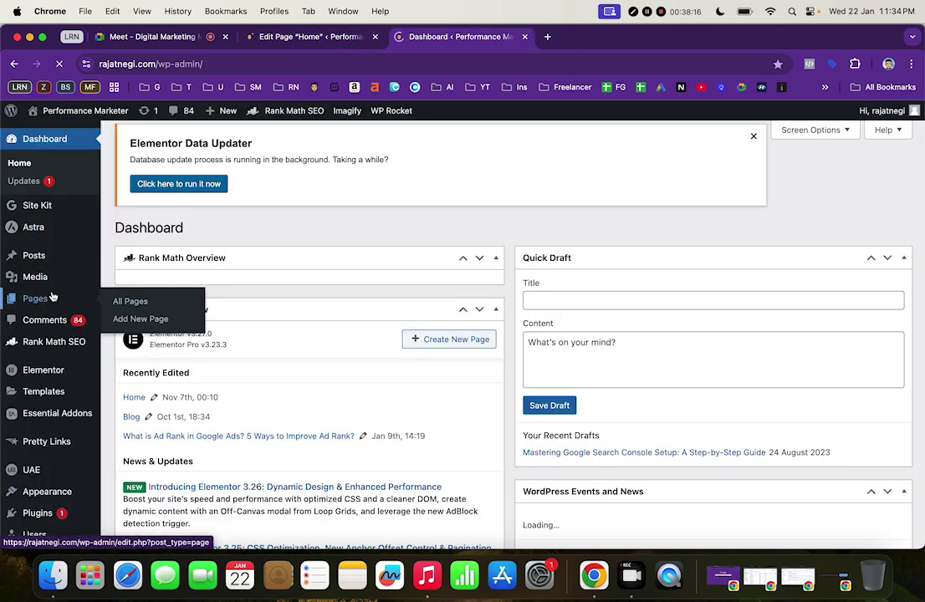
pyautogui.click(51, 298)
pyautogui.click(301, 36)
pyautogui.click(448, 37)
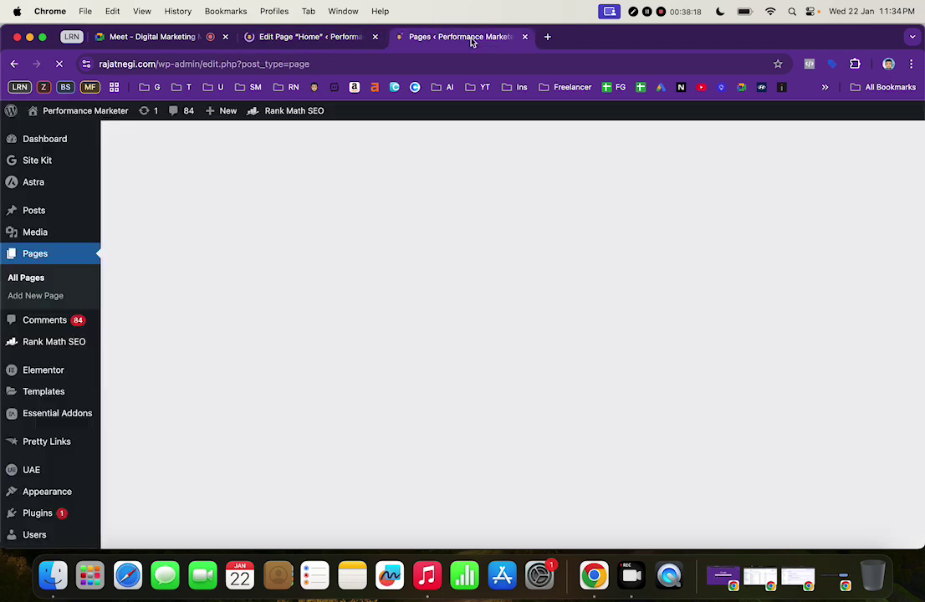
pyautogui.scroll(-5, 281, 386)
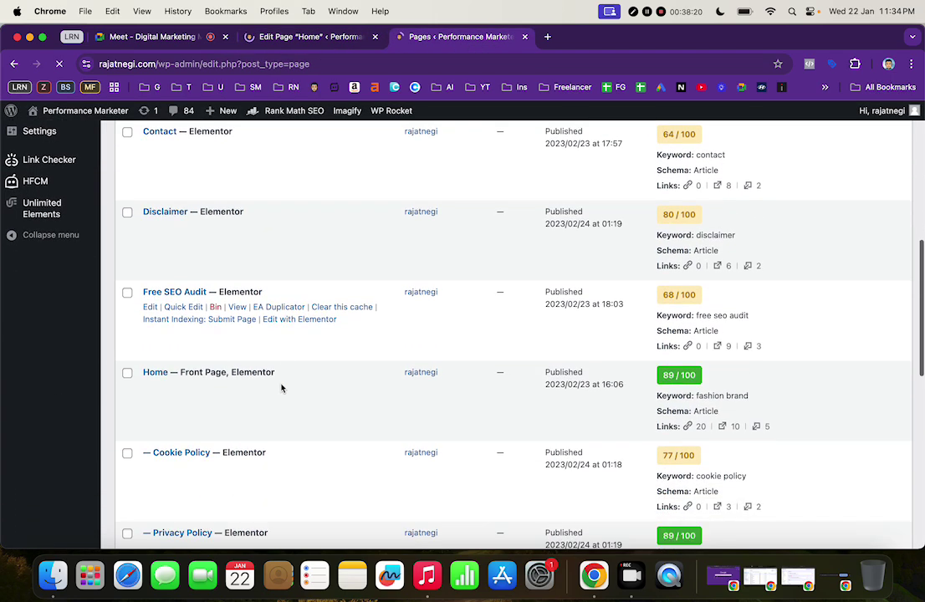
pyautogui.click(283, 388)
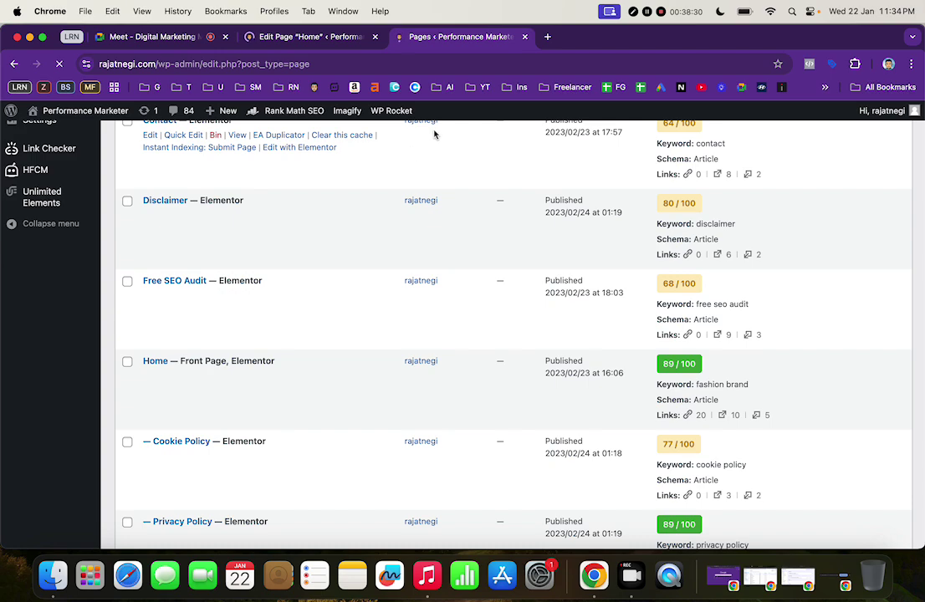
# Close the old Edit Page Home tab, keeping the Elementor editor tab
pyautogui.click(331, 35)
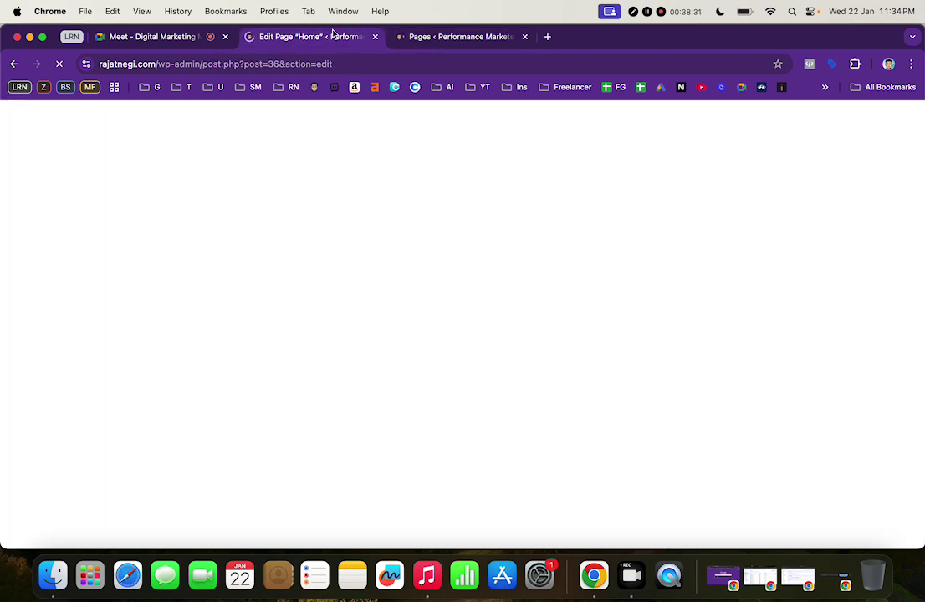
pyautogui.click(450, 39)
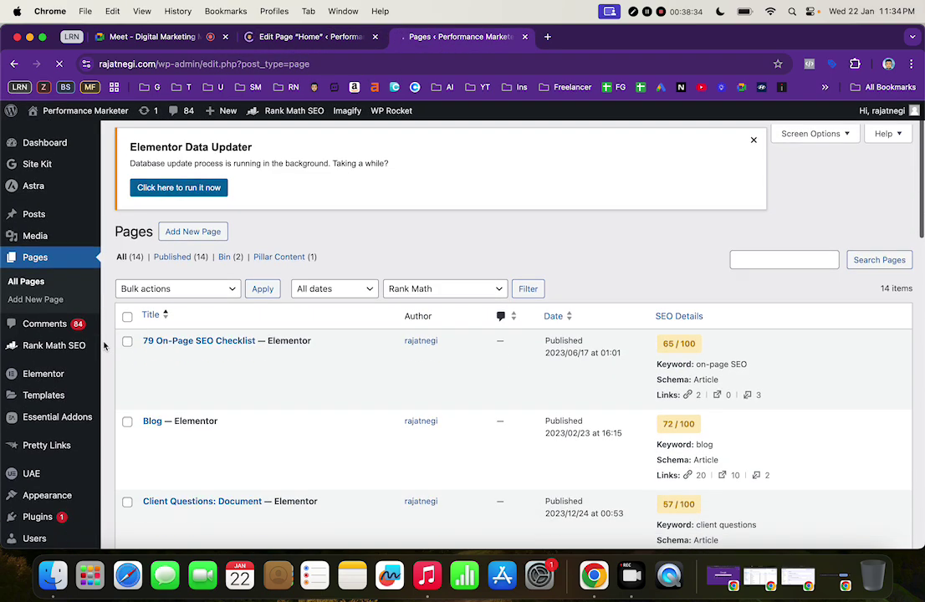
pyautogui.scroll(-10, 327, 432)
pyautogui.scroll(-1, 326, 431)
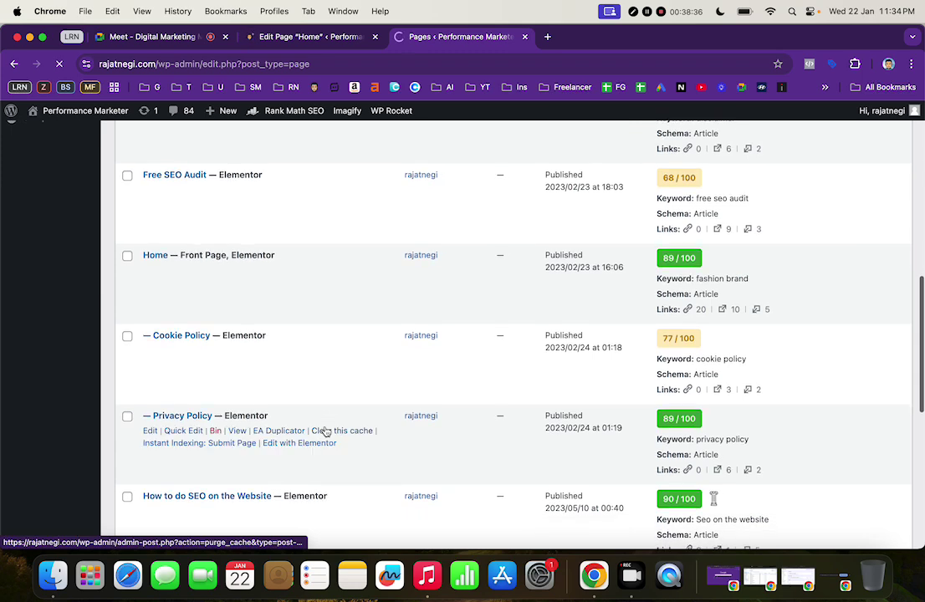
pyautogui.scroll(-1, 283, 400)
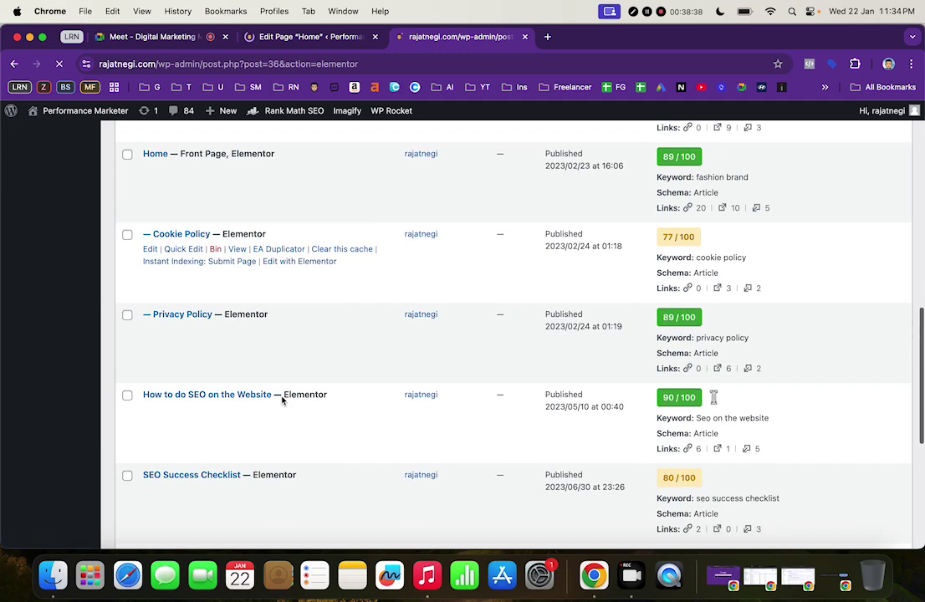
pyautogui.scroll(1, 314, 321)
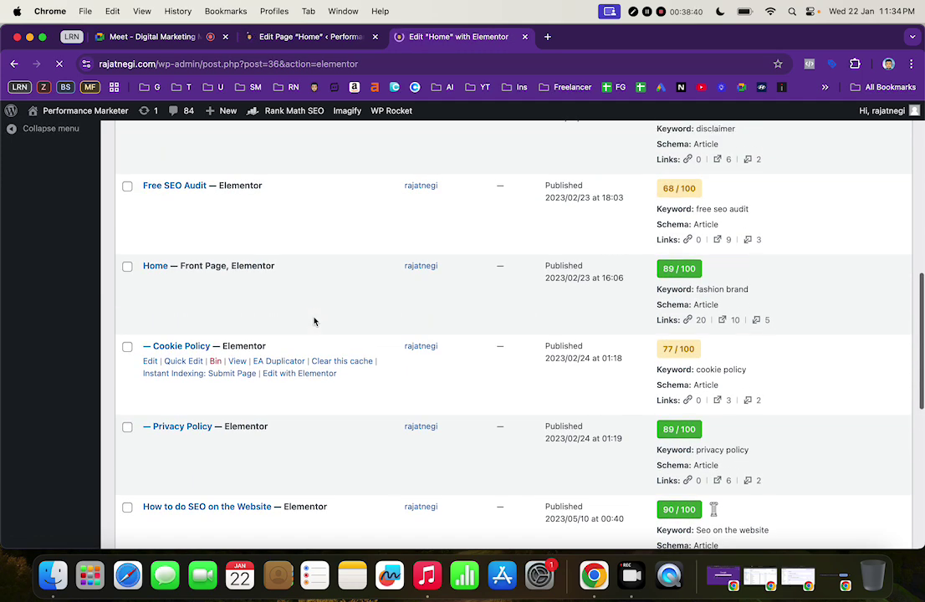
pyautogui.click(284, 39)
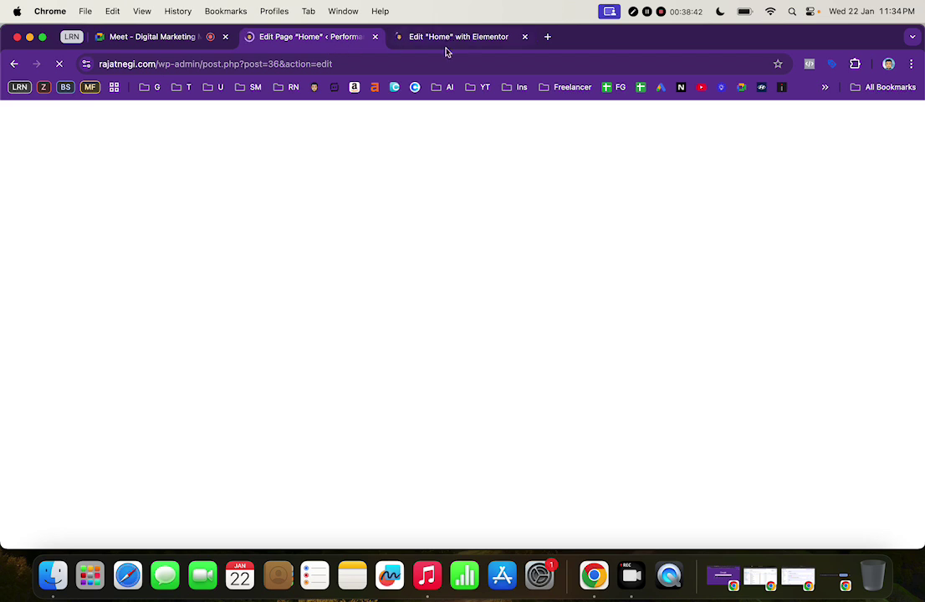
pyautogui.click(467, 43)
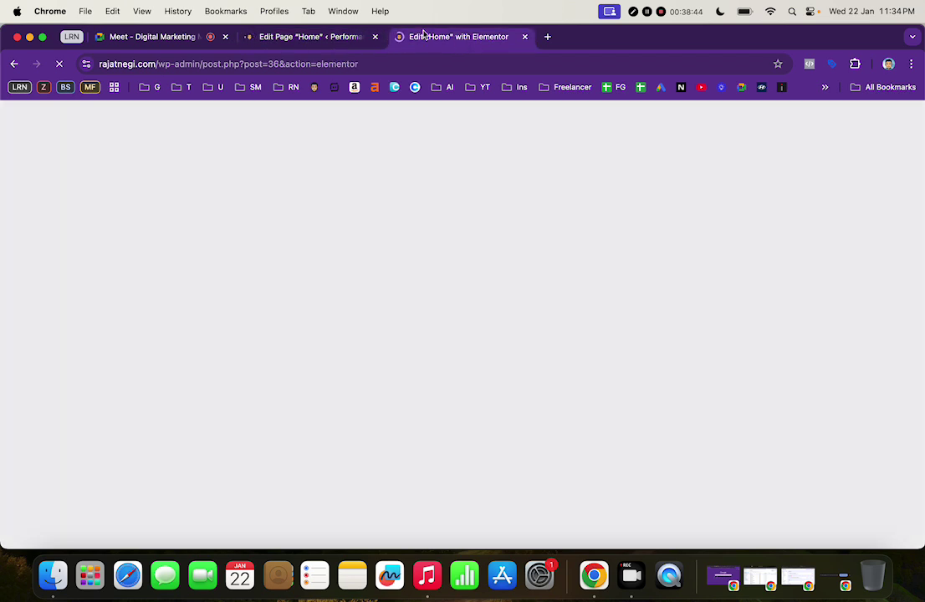
pyautogui.click(336, 38)
pyautogui.click(429, 39)
pyautogui.click(376, 38)
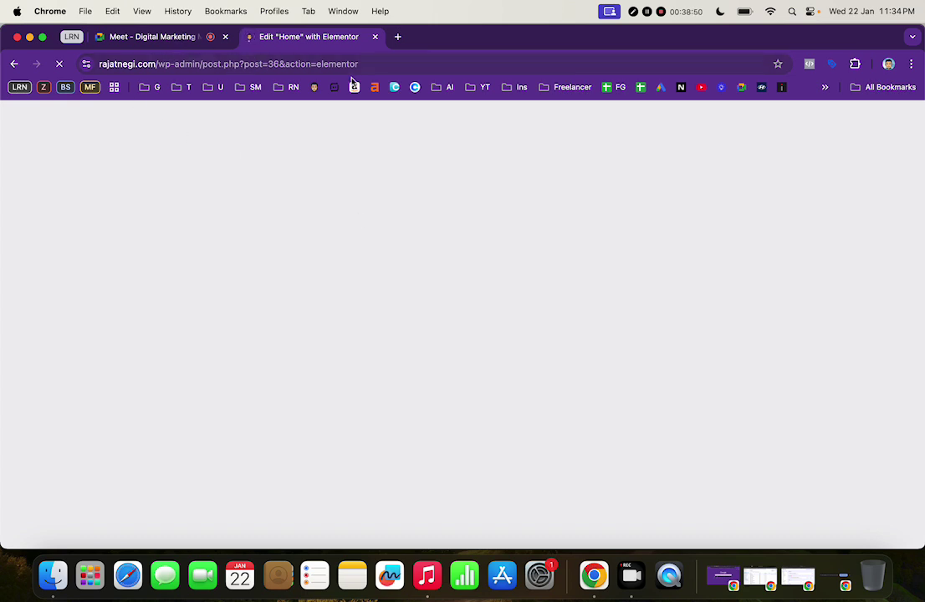
# Open a blank new tab beside the loading Elementor editor and check the editor's web address
pyautogui.click(400, 66)
pyautogui.click(398, 36)
pyautogui.click(341, 39)
pyautogui.click(498, 39)
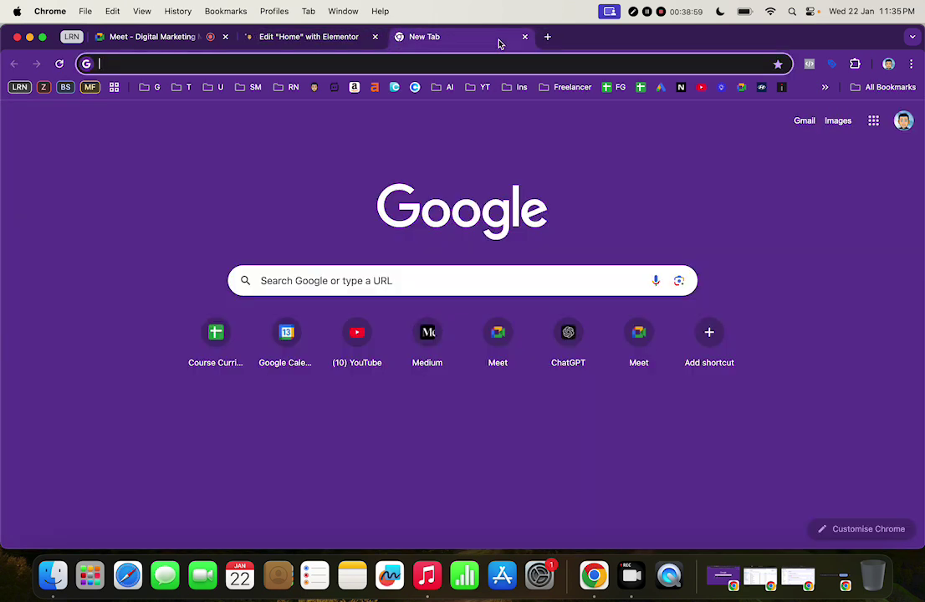
pyautogui.click(308, 44)
pyautogui.click(417, 67)
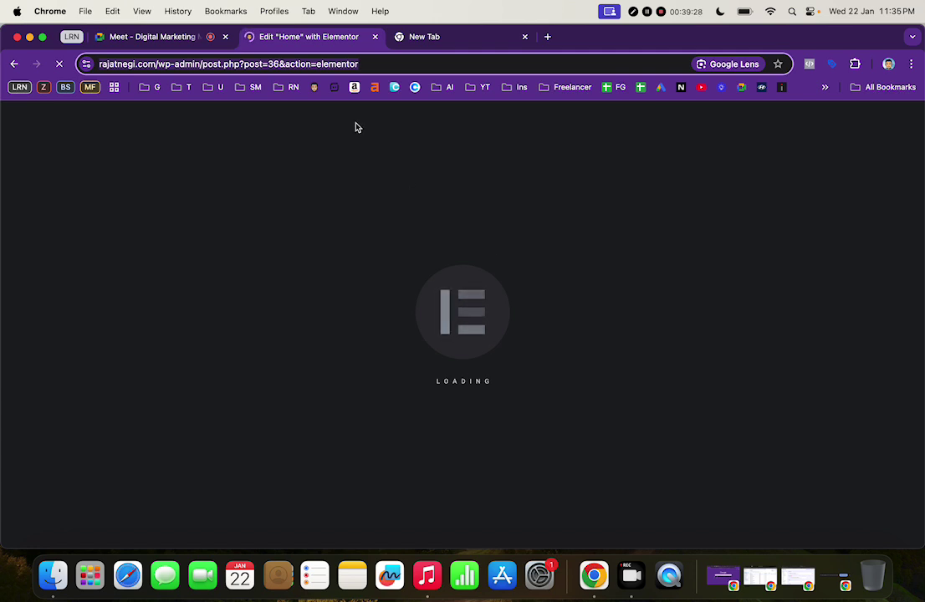
pyautogui.click(425, 40)
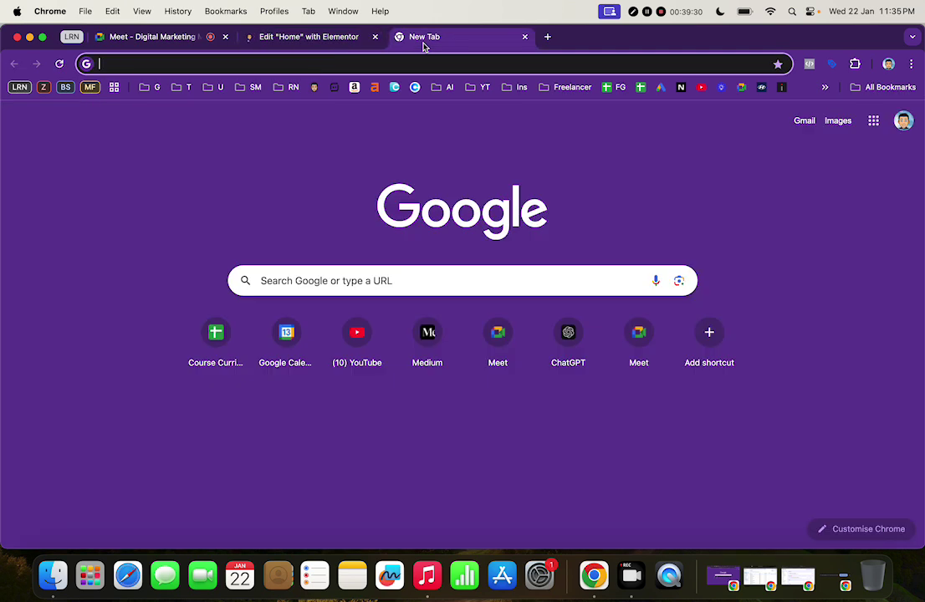
pyautogui.click(336, 37)
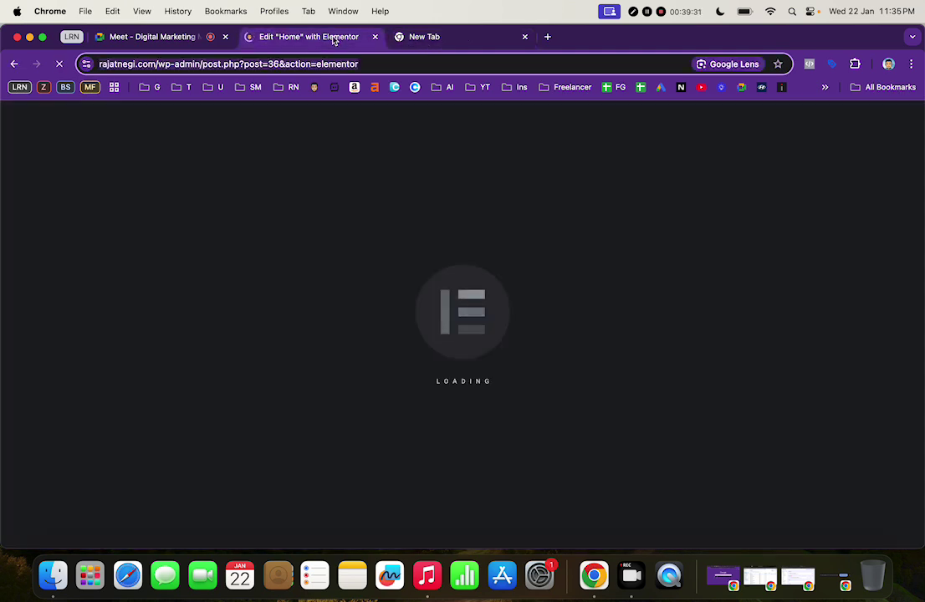
pyautogui.click(387, 64)
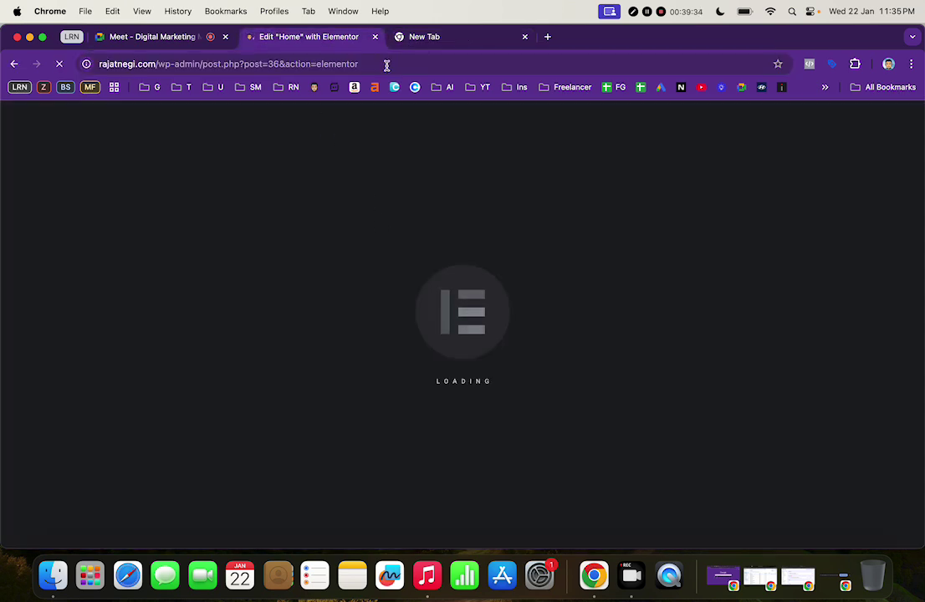
# Load rajatnegi.com in the blank new tab
pyautogui.click(415, 40)
pyautogui.write('rajatnegi.com')
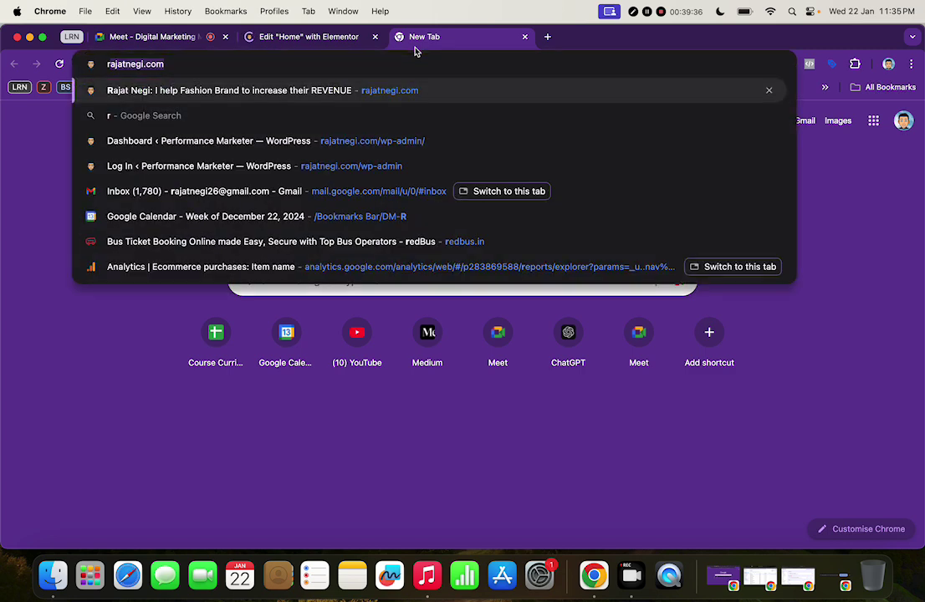
pyautogui.press('Return')
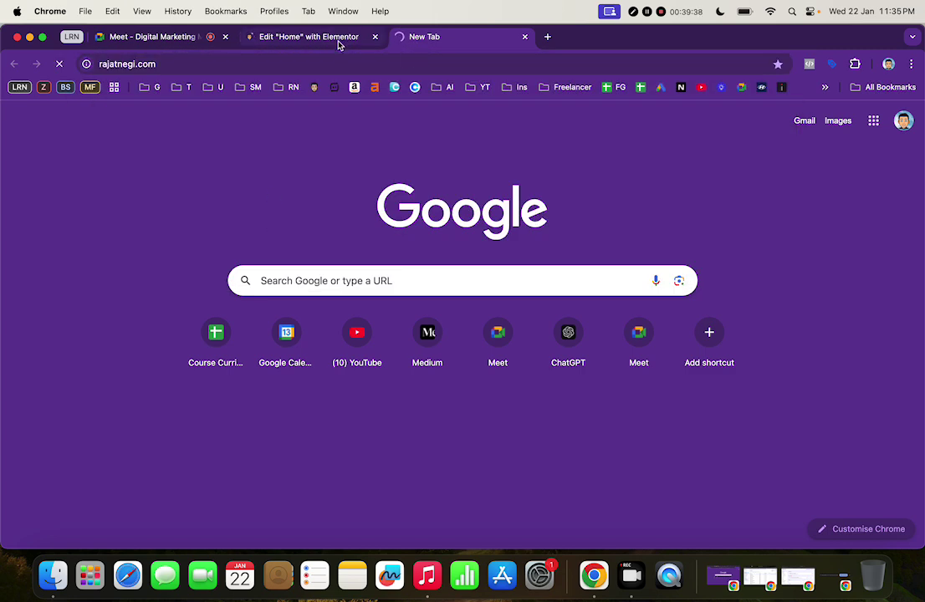
pyautogui.click(341, 41)
pyautogui.click(422, 42)
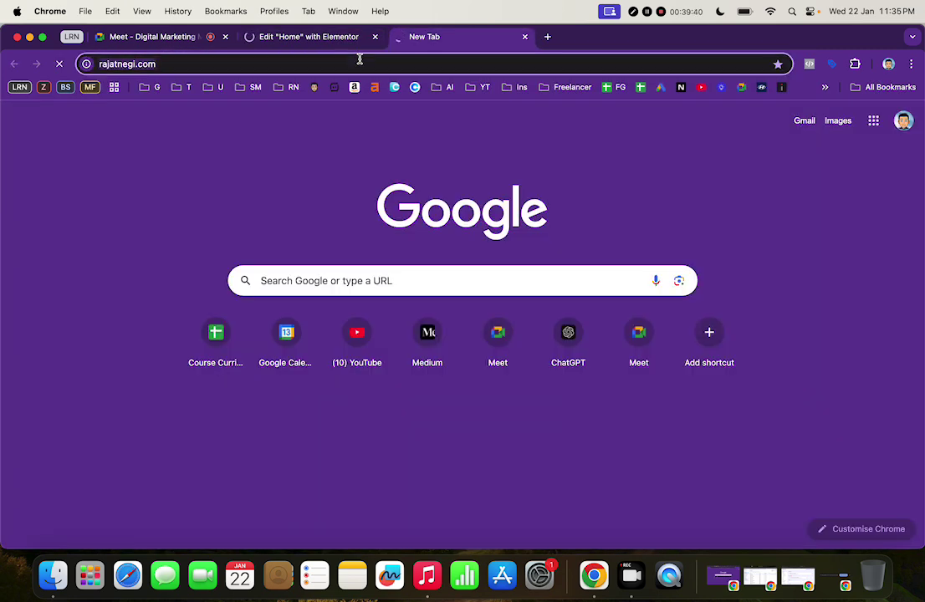
# Open neilpatel.com in another tab and dismiss its cookie notice and SEO traffic overlay
pyautogui.click(547, 36)
pyautogui.write('neilpatel.com')
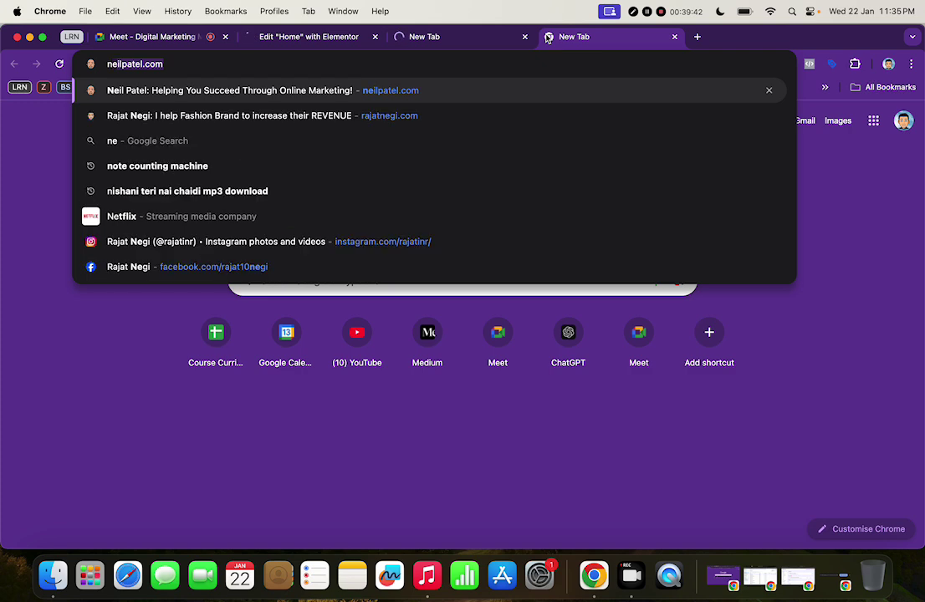
pyautogui.press('Return')
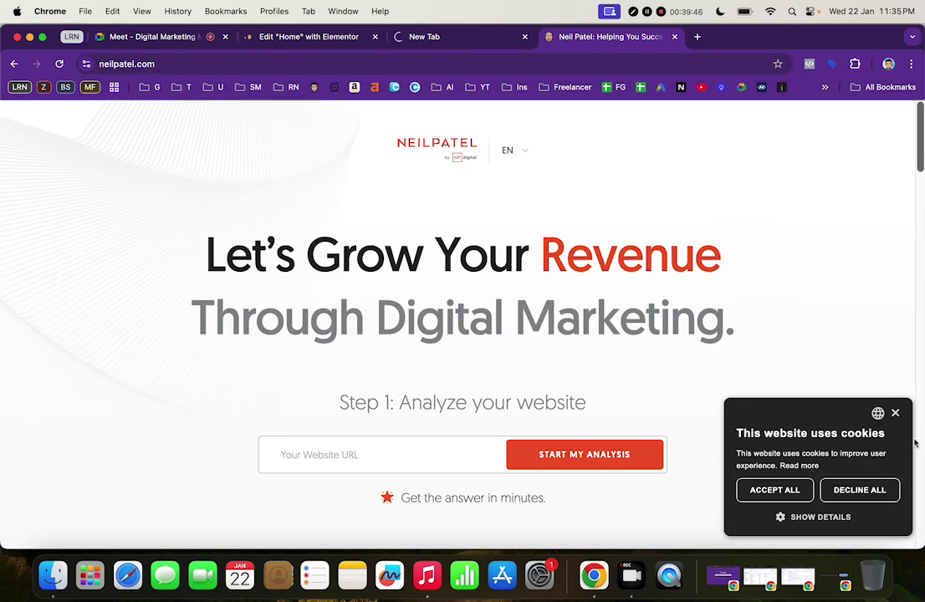
pyautogui.click(895, 413)
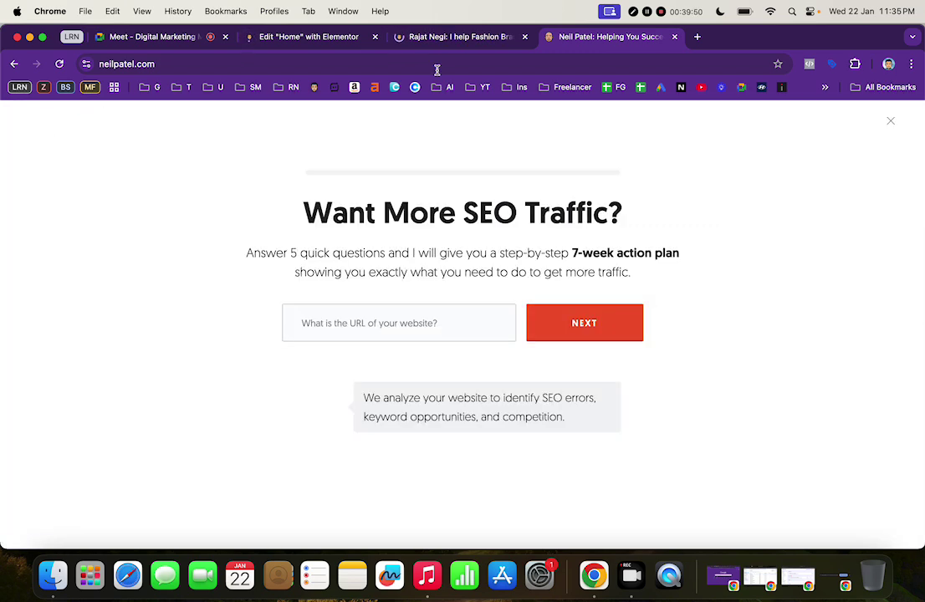
pyautogui.click(891, 122)
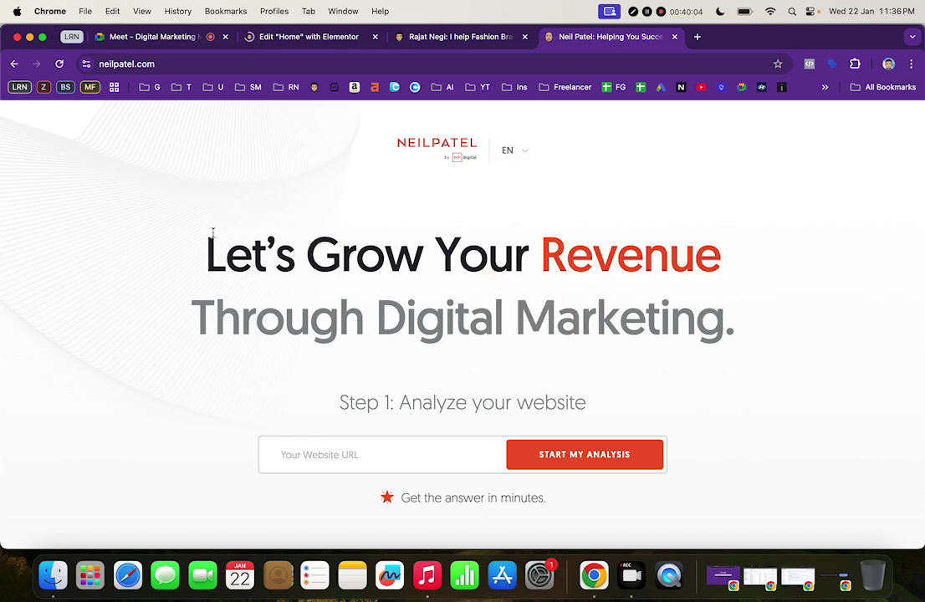
pyautogui.moveTo(208, 240); pyautogui.dragTo(713, 339)
pyautogui.click(825, 310)
pyautogui.scroll(-3, 759, 334)
pyautogui.scroll(3, 760, 335)
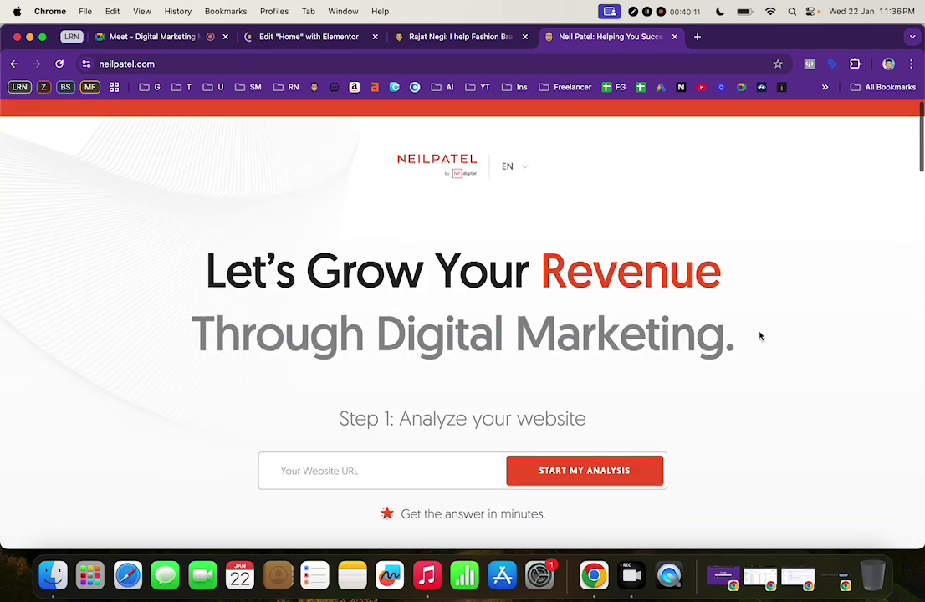
# Switch back to the Rajat Negi homepage for comparison
pyautogui.click(463, 37)
pyautogui.click(320, 37)
pyautogui.click(419, 37)
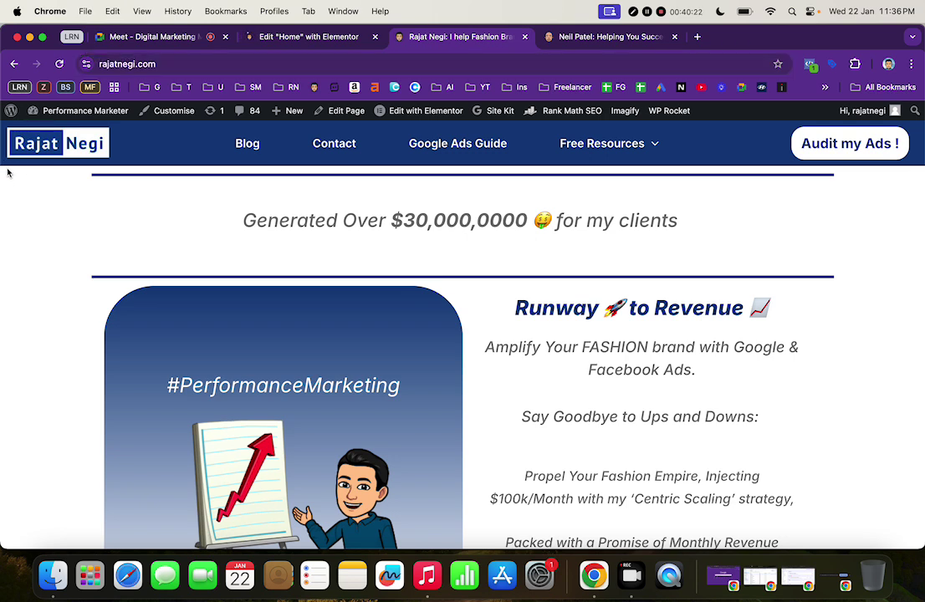
pyautogui.moveTo(131, 215); pyautogui.dragTo(752, 199)
pyautogui.click(729, 222)
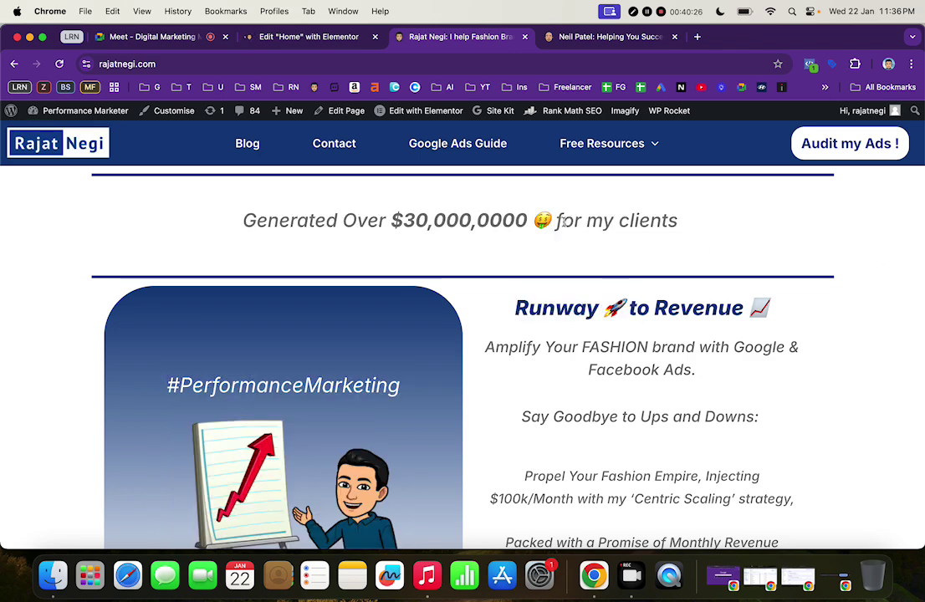
pyautogui.scroll(-2, 574, 220)
pyautogui.scroll(2, 575, 221)
pyautogui.scroll(-1, 502, 217)
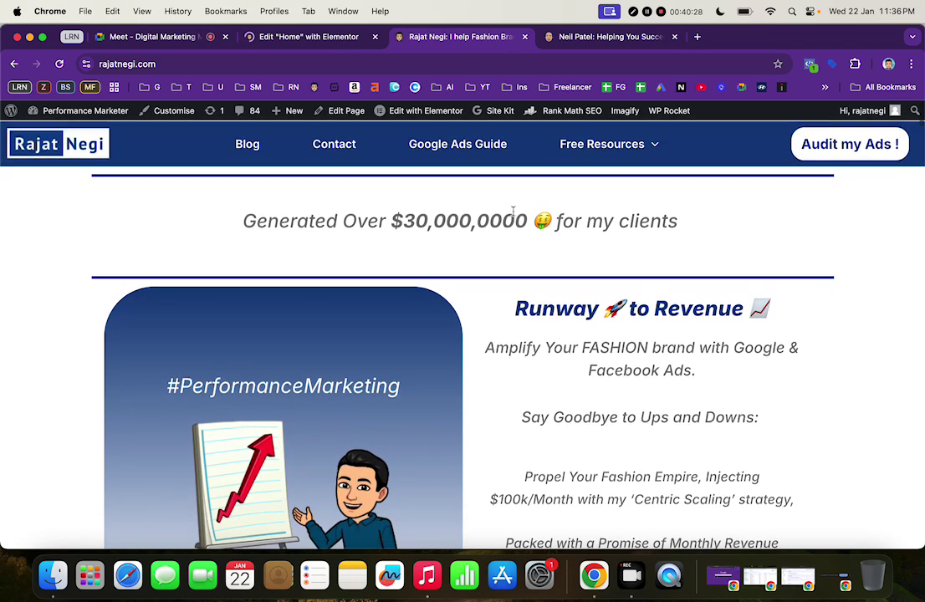
pyautogui.scroll(-3, 376, 222)
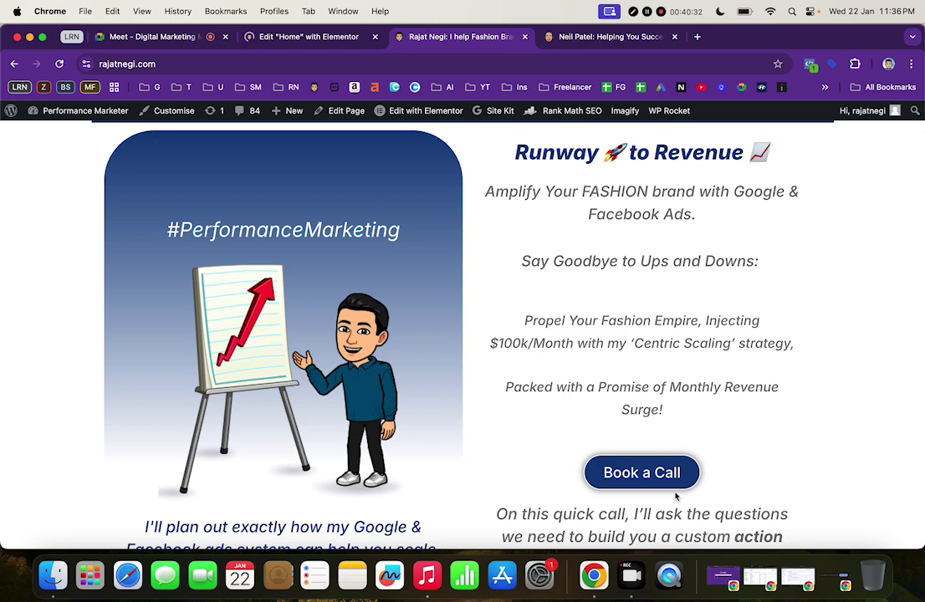
pyautogui.scroll(-3, 687, 440)
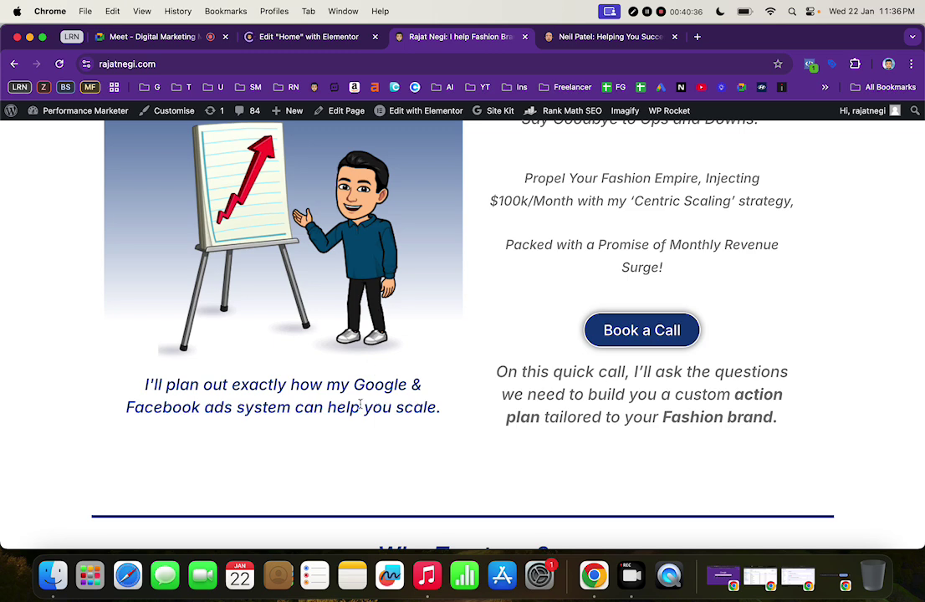
pyautogui.scroll(-5, 360, 405)
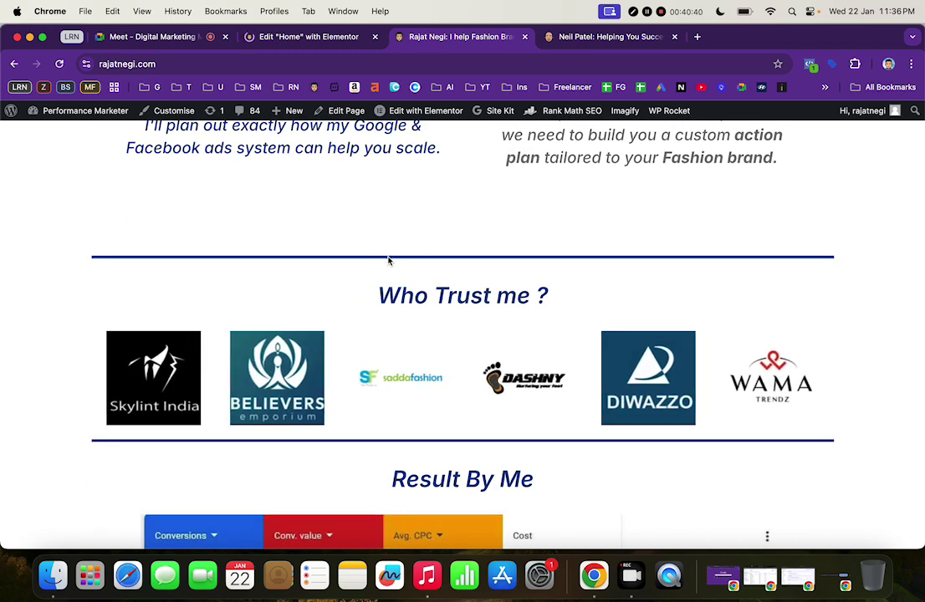
pyautogui.moveTo(377, 295); pyautogui.dragTo(561, 281)
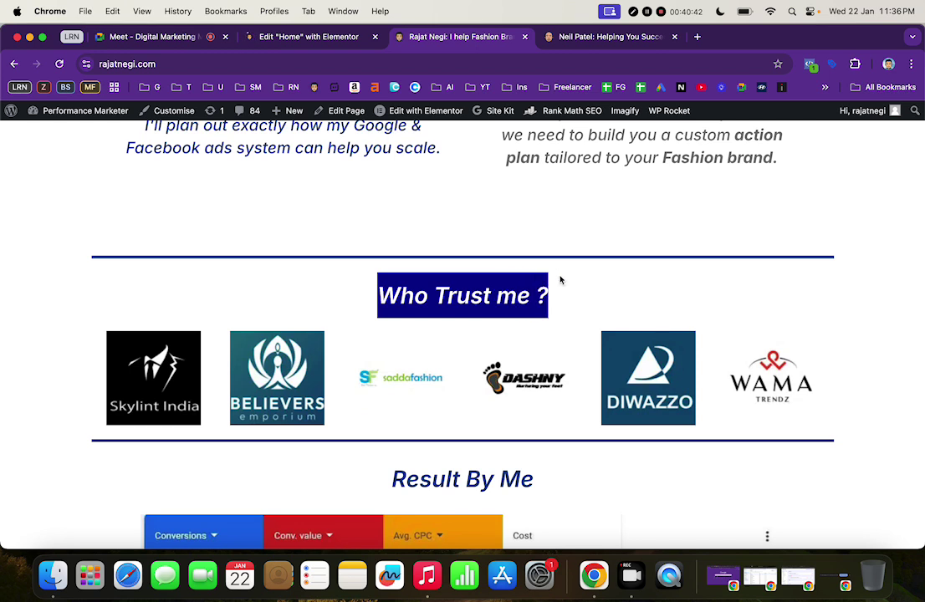
pyautogui.click(35, 357)
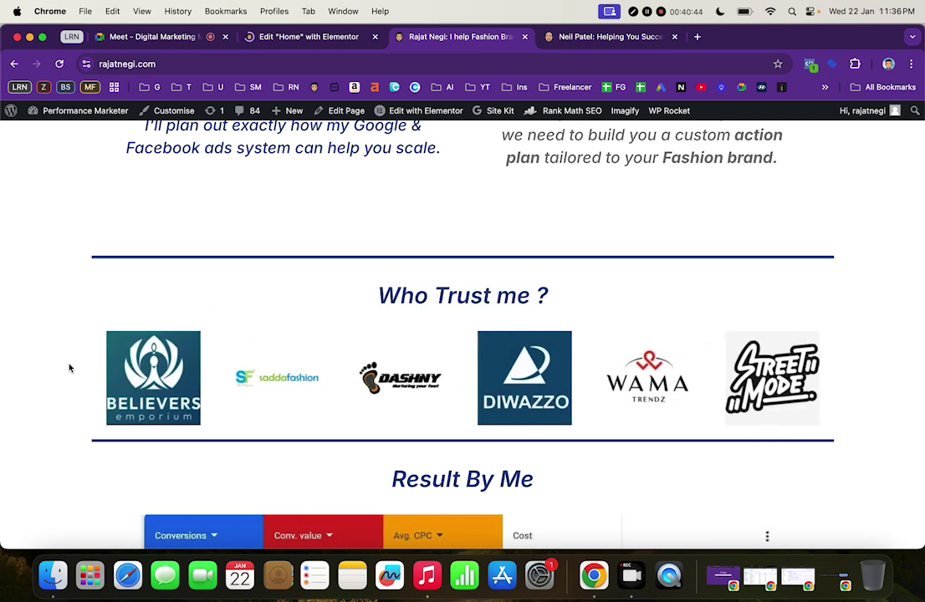
pyautogui.moveTo(79, 369); pyautogui.dragTo(832, 440)
pyautogui.click(857, 426)
pyautogui.scroll(-3, 667, 411)
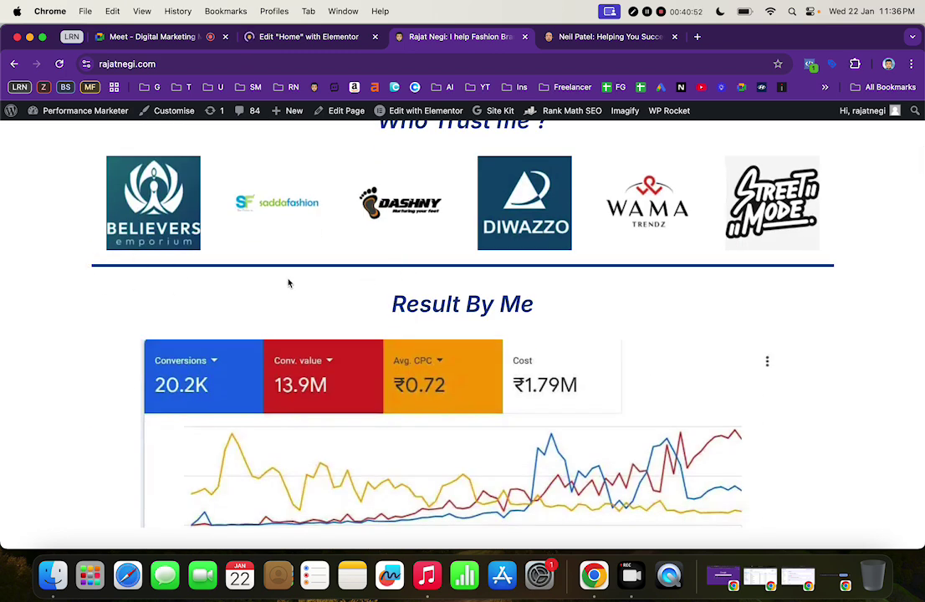
pyautogui.scroll(-2, 287, 283)
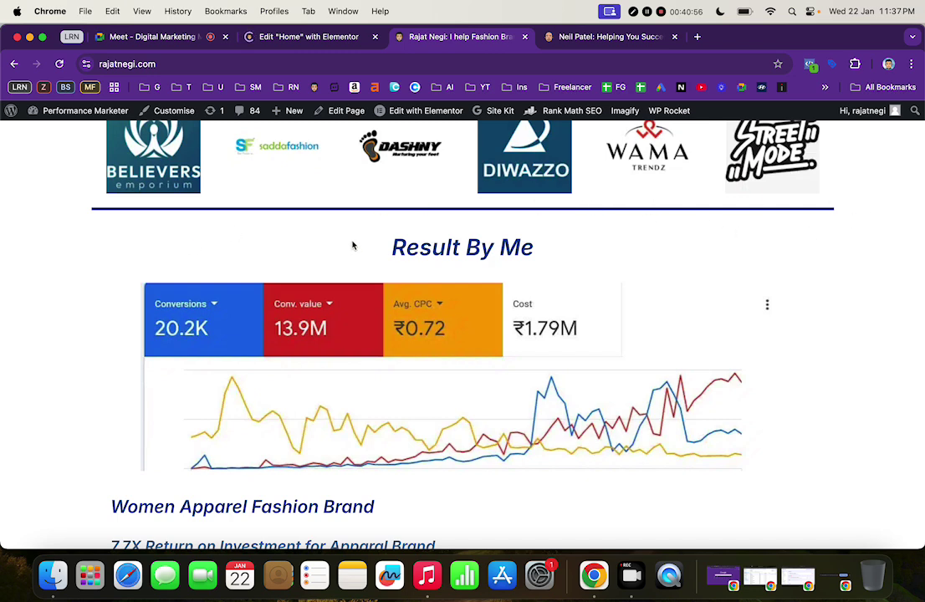
pyautogui.moveTo(397, 246); pyautogui.dragTo(529, 249)
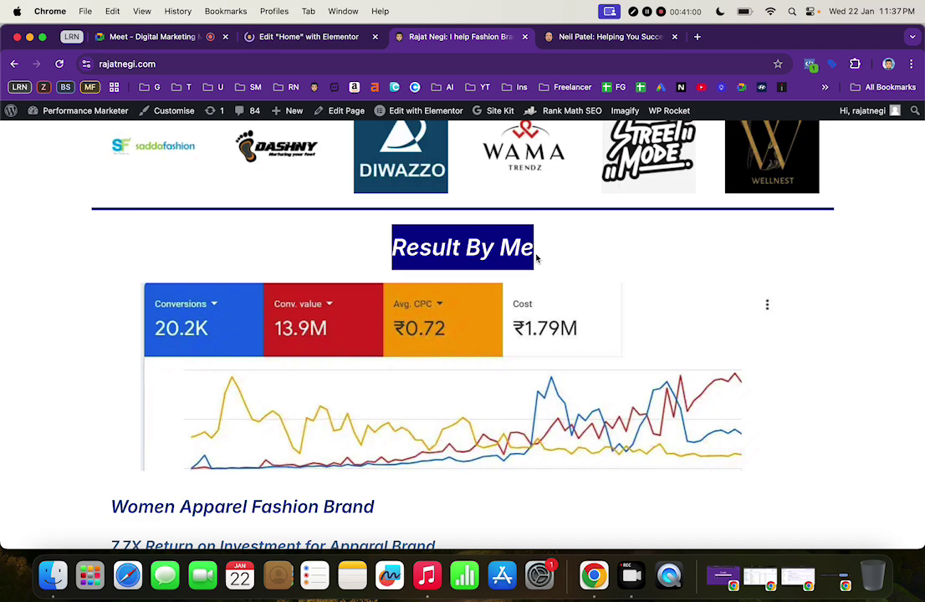
pyautogui.scroll(-3, 537, 258)
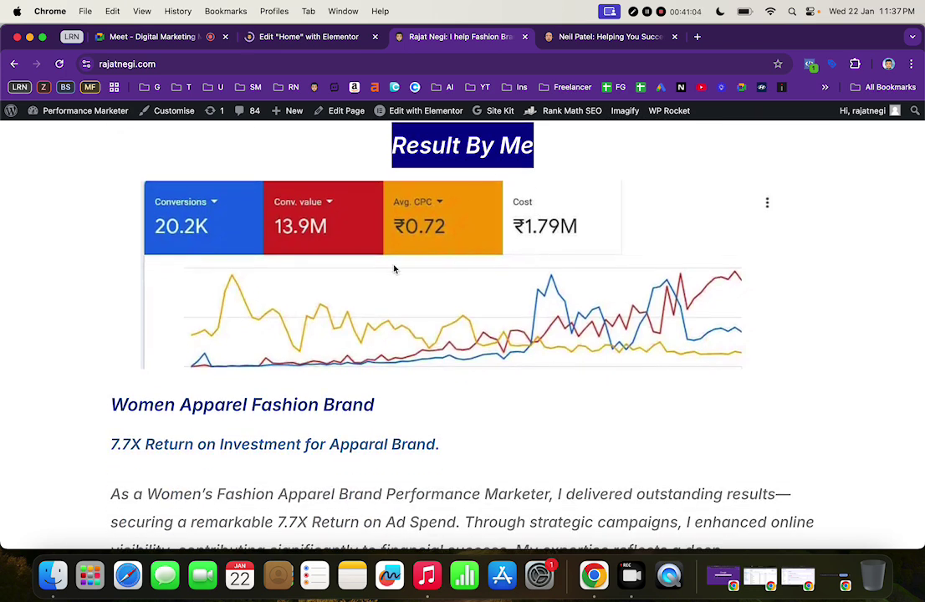
pyautogui.scroll(-5, 272, 311)
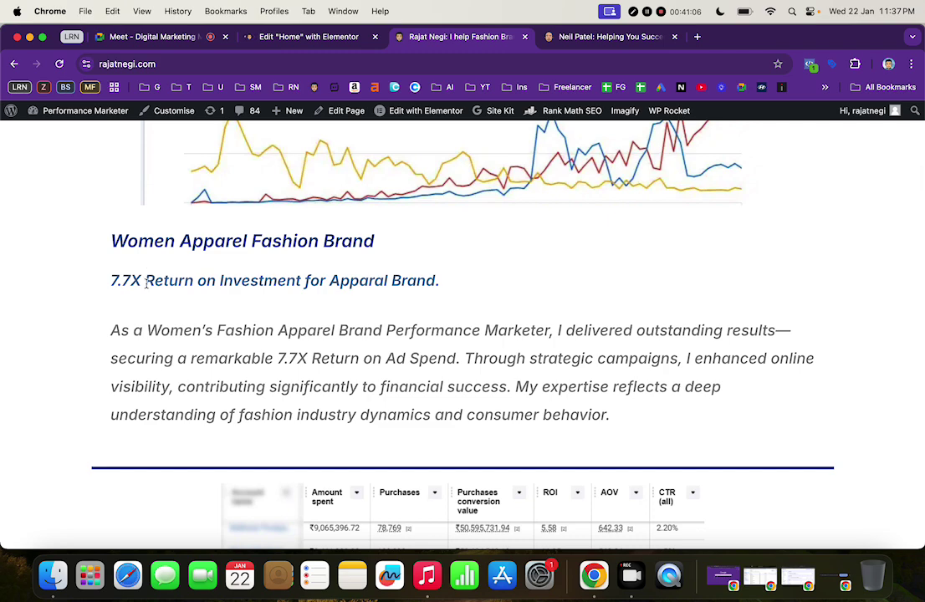
pyautogui.scroll(15, 327, 332)
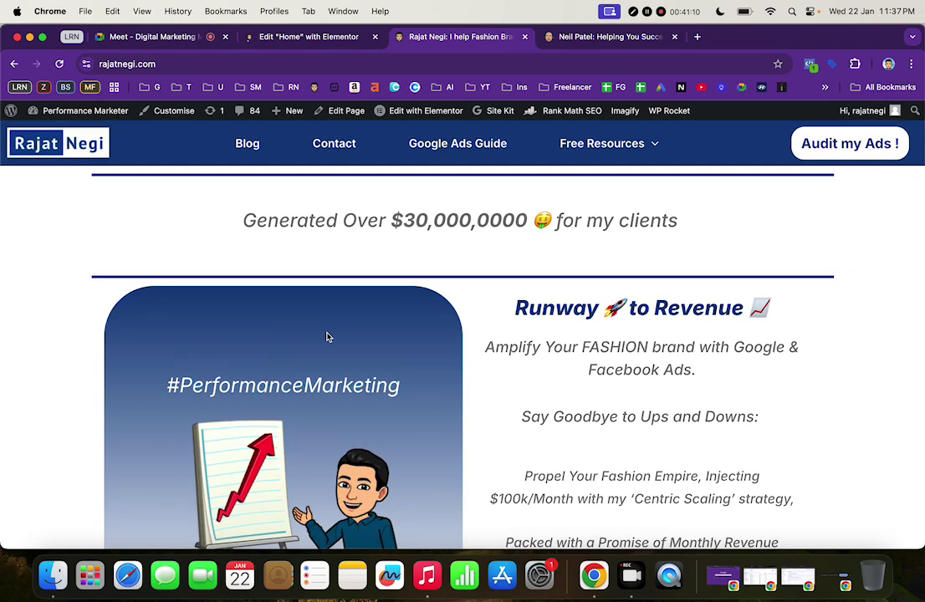
# Check the Elementor tab, then scroll neilpatel.com and the live rajatnegi.com homepage to compare them
pyautogui.click(347, 39)
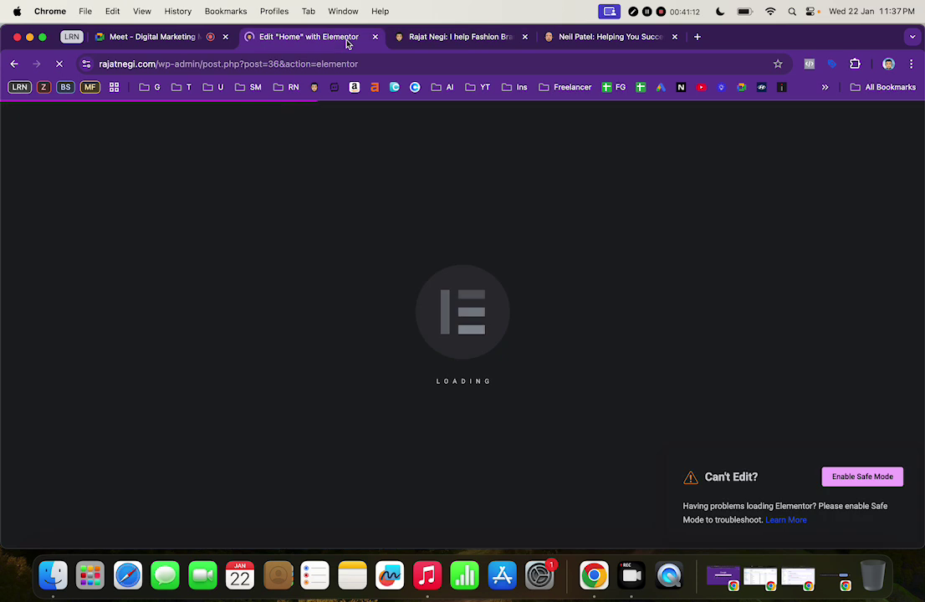
pyautogui.click(408, 46)
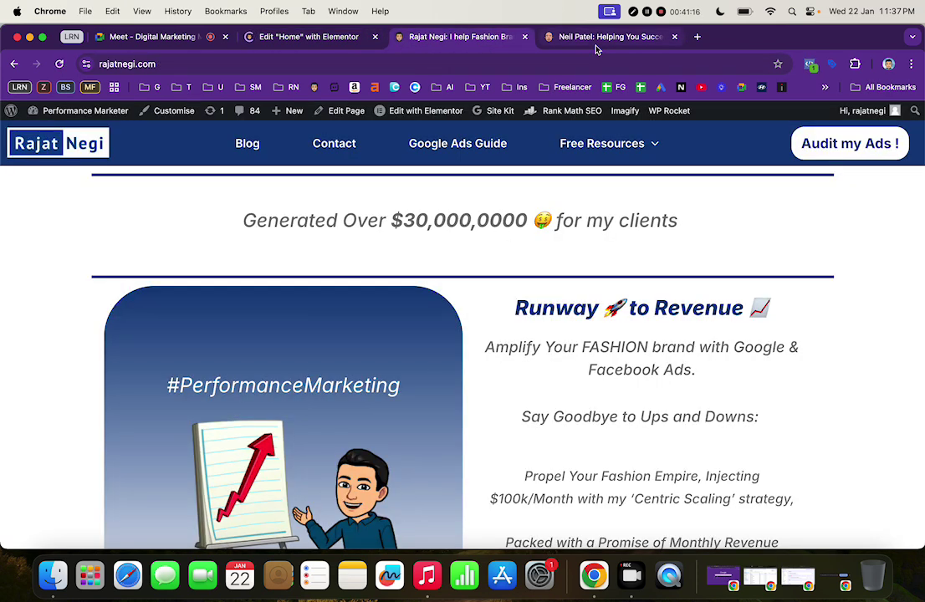
pyautogui.click(548, 37)
pyautogui.scroll(-15, 421, 345)
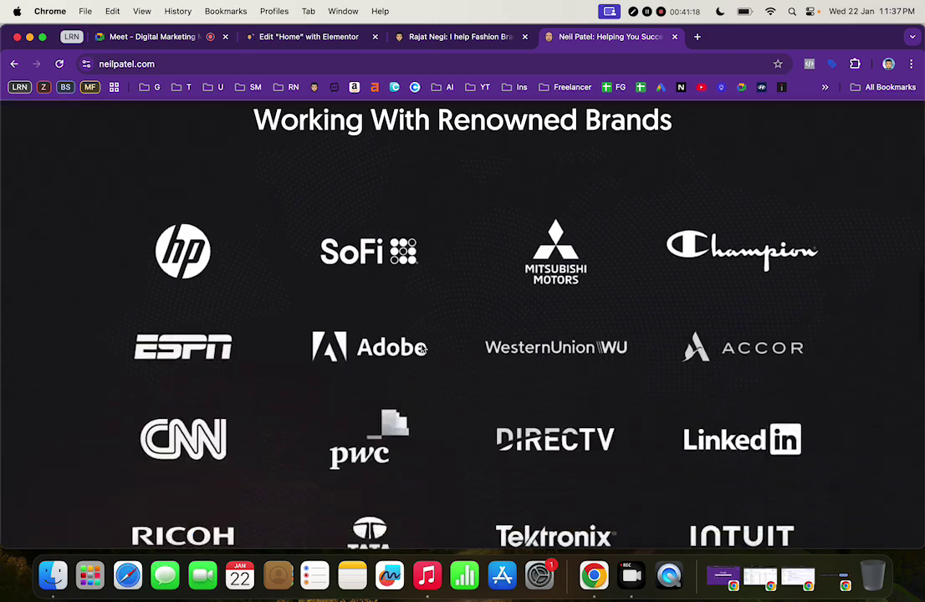
pyautogui.scroll(-20, 421, 348)
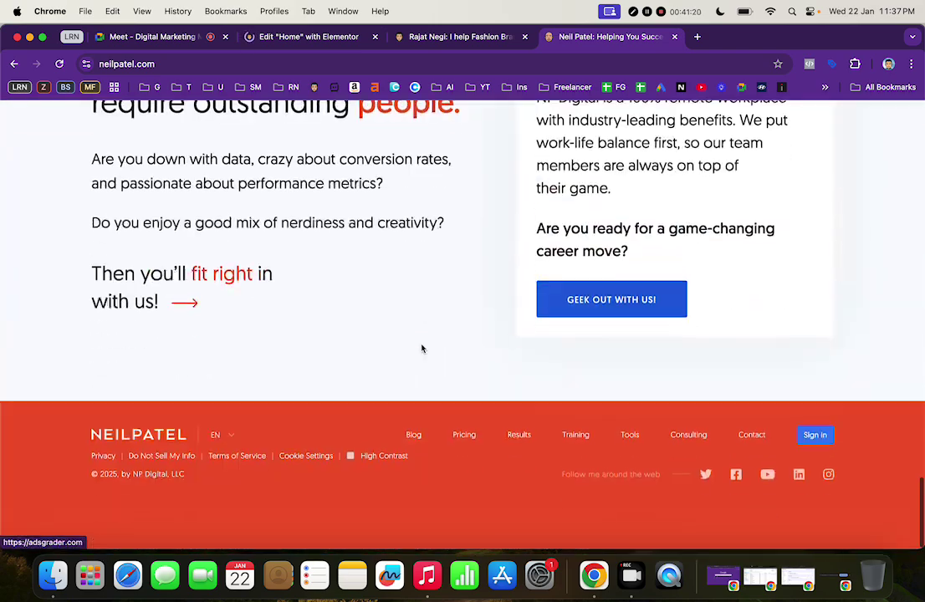
pyautogui.scroll(20, 422, 349)
pyautogui.click(438, 37)
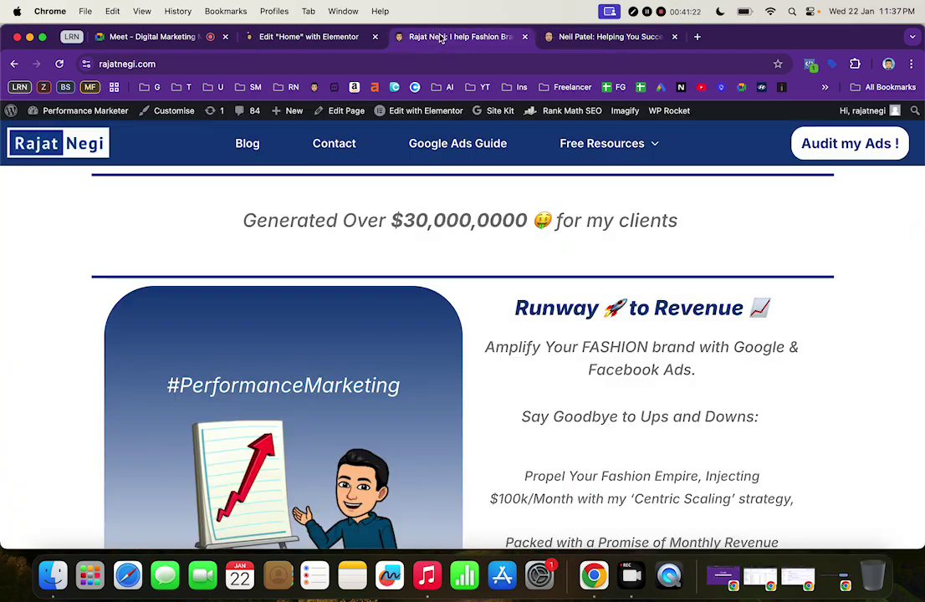
pyautogui.scroll(-20, 417, 255)
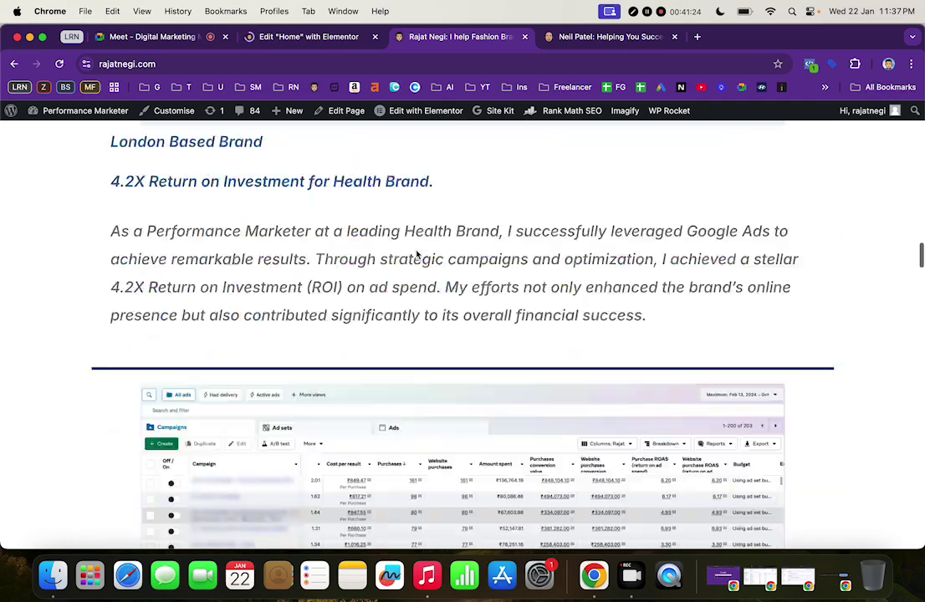
pyautogui.scroll(-10, 415, 249)
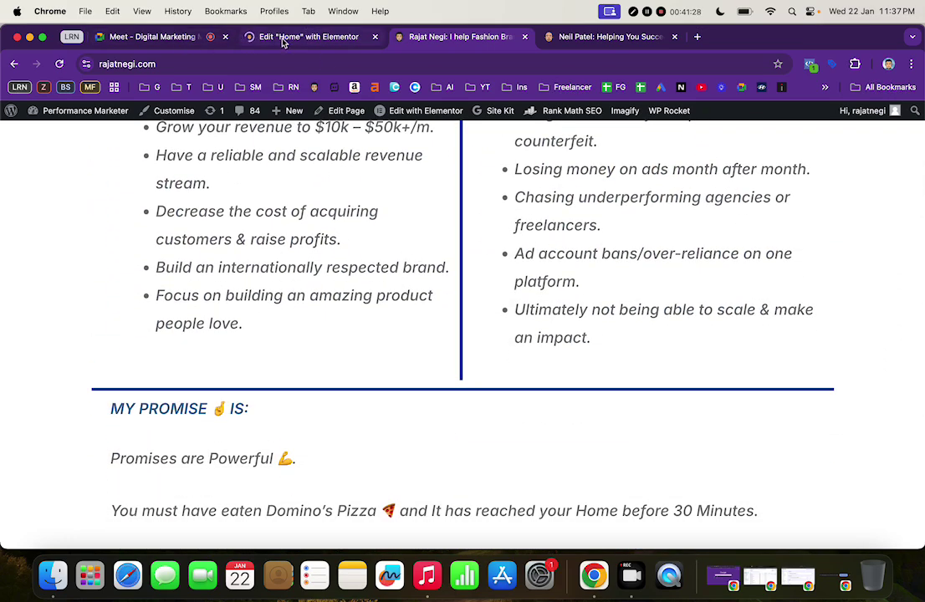
# Recheck the still-loading Elementor editor, then choose Stop presenting in the Google Meet call
pyautogui.click(251, 37)
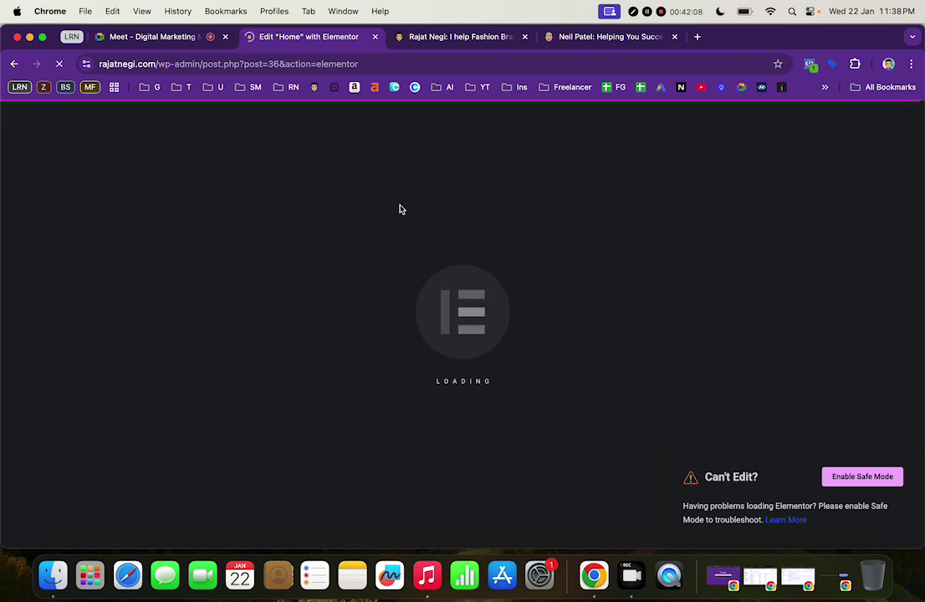
pyautogui.click(159, 38)
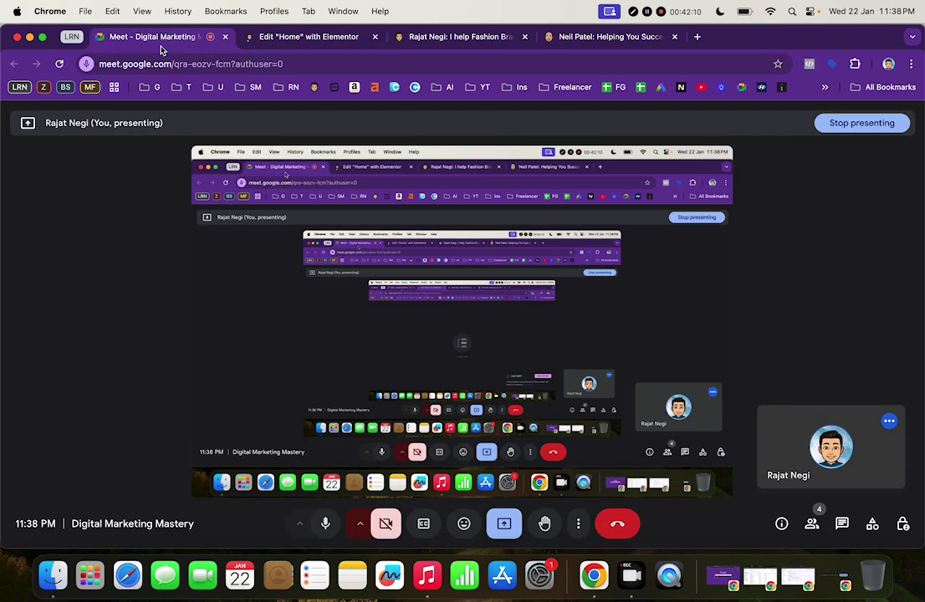
pyautogui.click(506, 527)
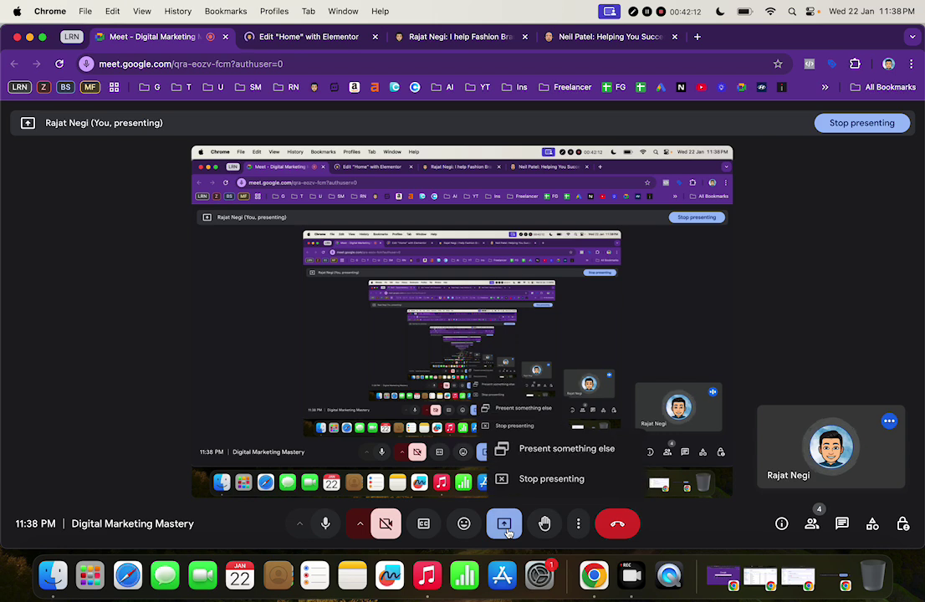
pyautogui.click(550, 479)
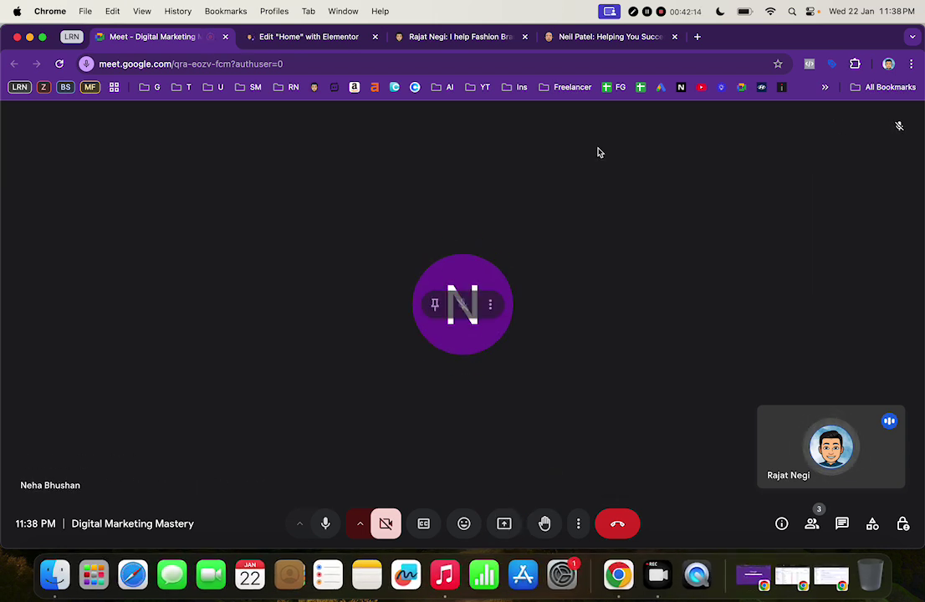